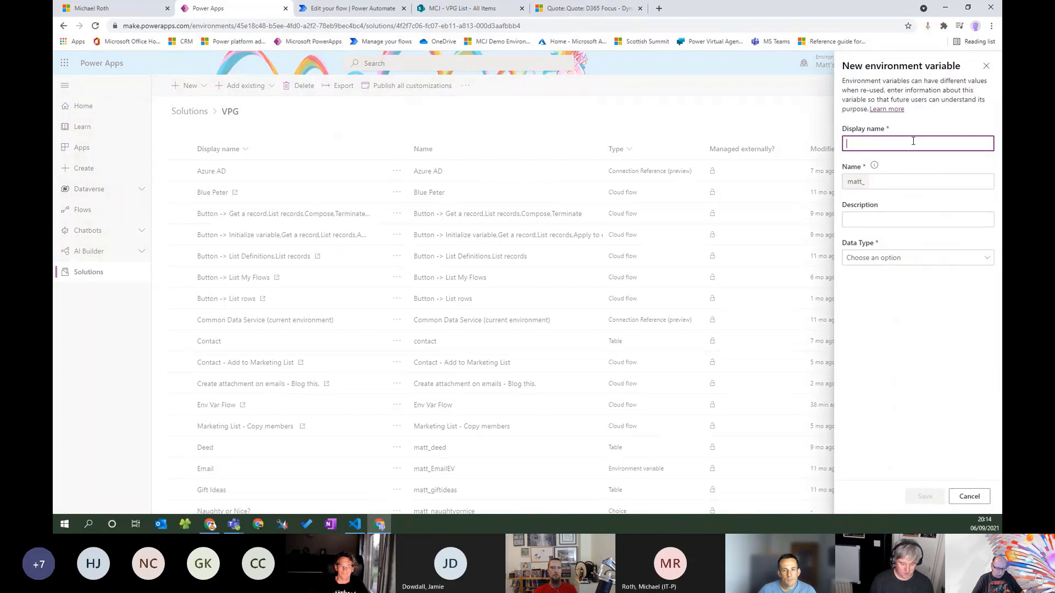
Enter VPG Env Var as the new environment variable's display name and open the data type choices.
{"action": "type", "text": "VPG"}
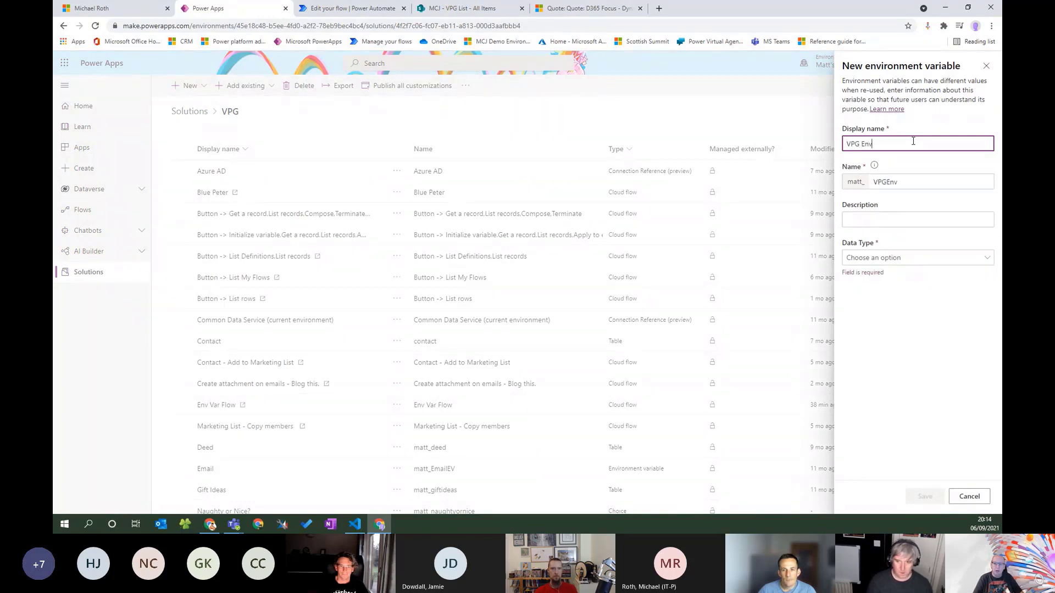
{"action": "type", "text": " En V"}
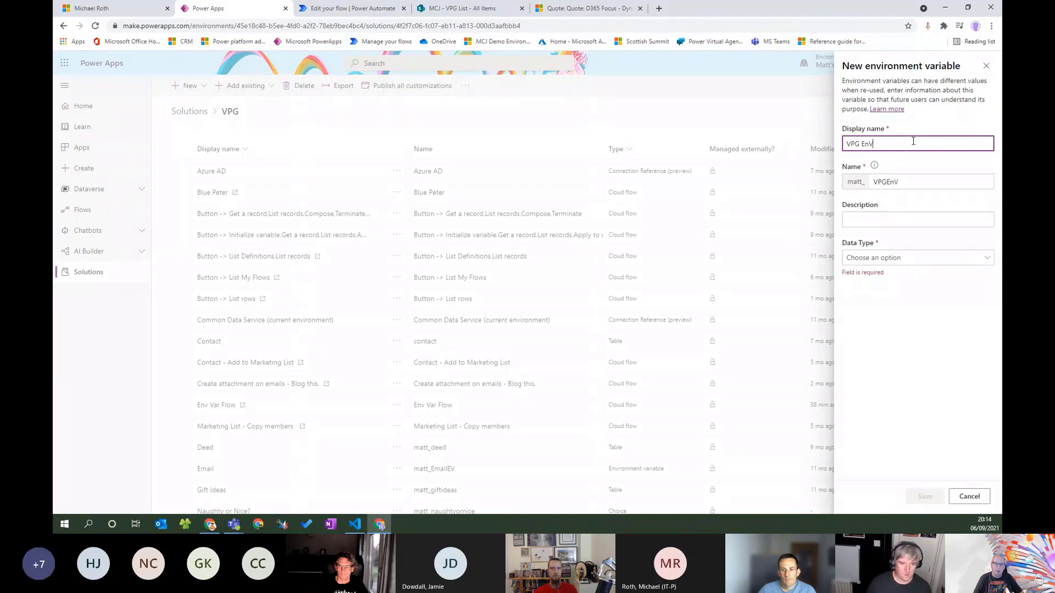
{"action": "type", "text": "v Va"}
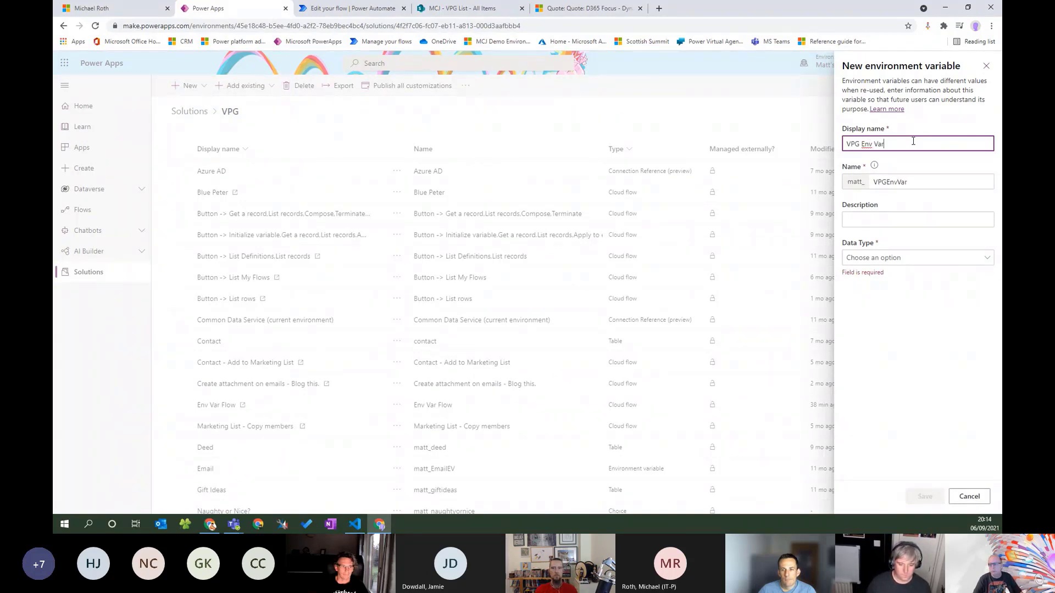
{"action": "type", "text": "r"}
{"action": "left_click", "coordinate": [923, 220]}
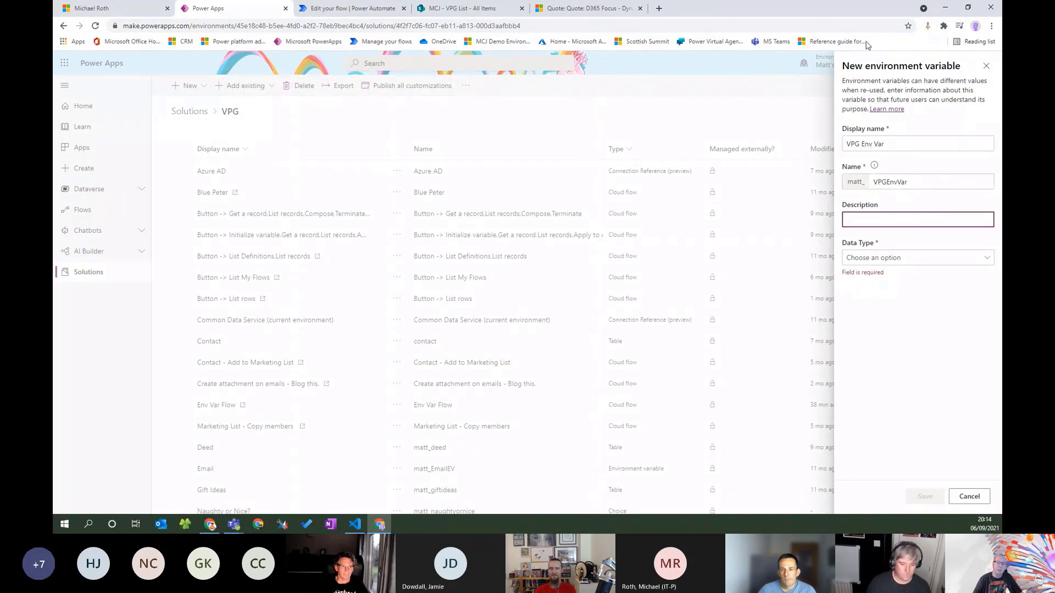
{"action": "left_click", "coordinate": [897, 261]}
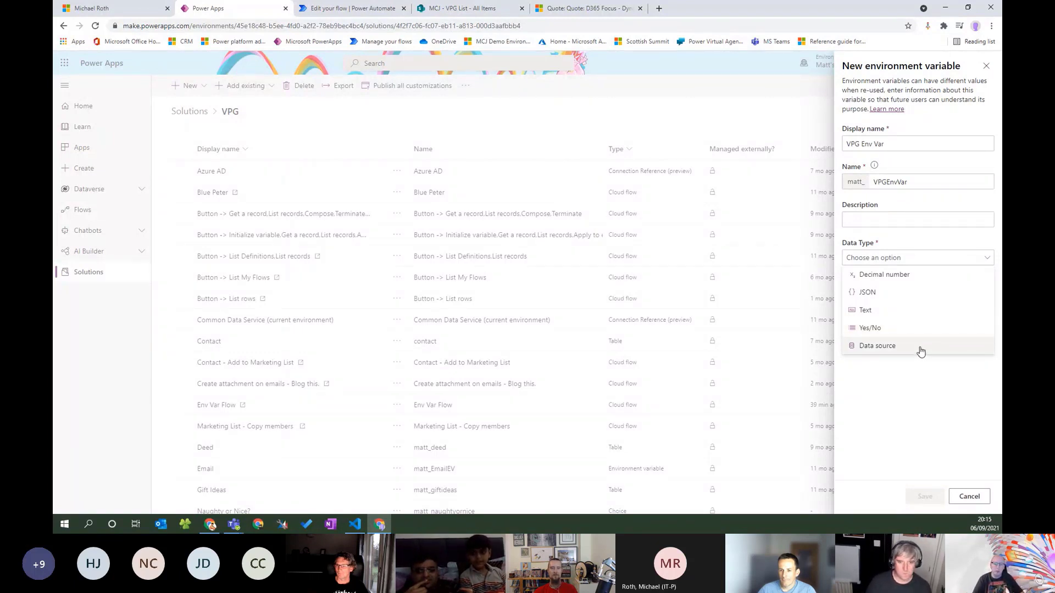
Set the environment variable's display name to SharePoint MCJ and its data type to Data source.
{"action": "left_click", "coordinate": [799, 150]}
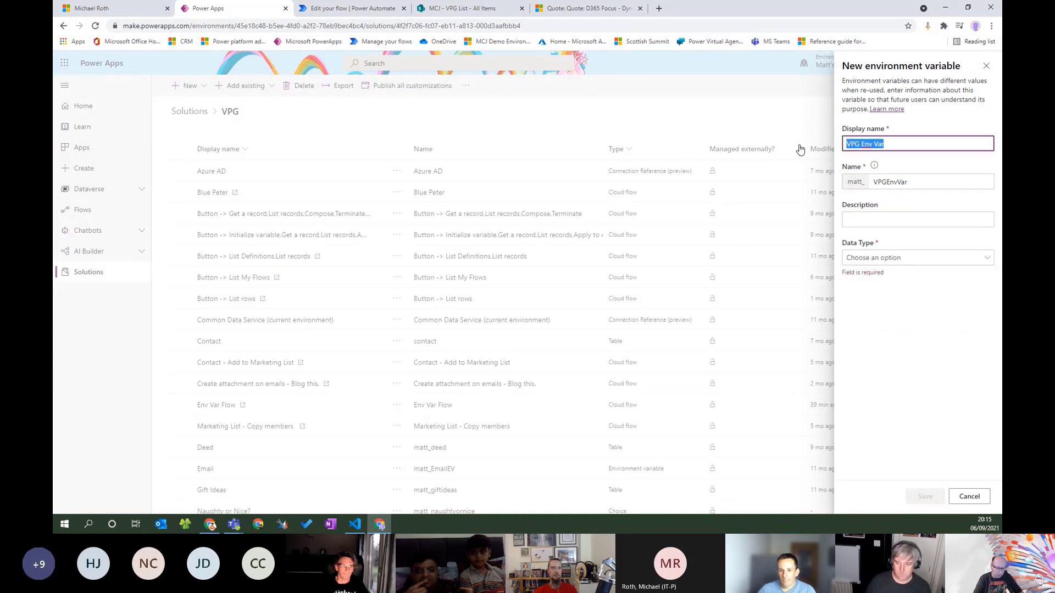
{"action": "type", "text": "SharePO"}
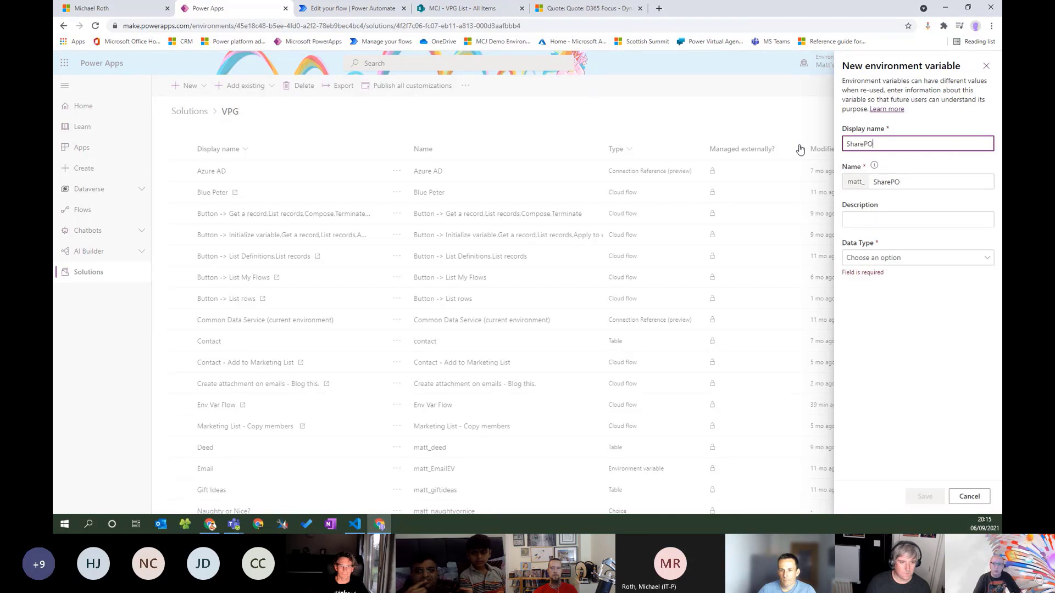
{"action": "type", "text": "int MCJ"}
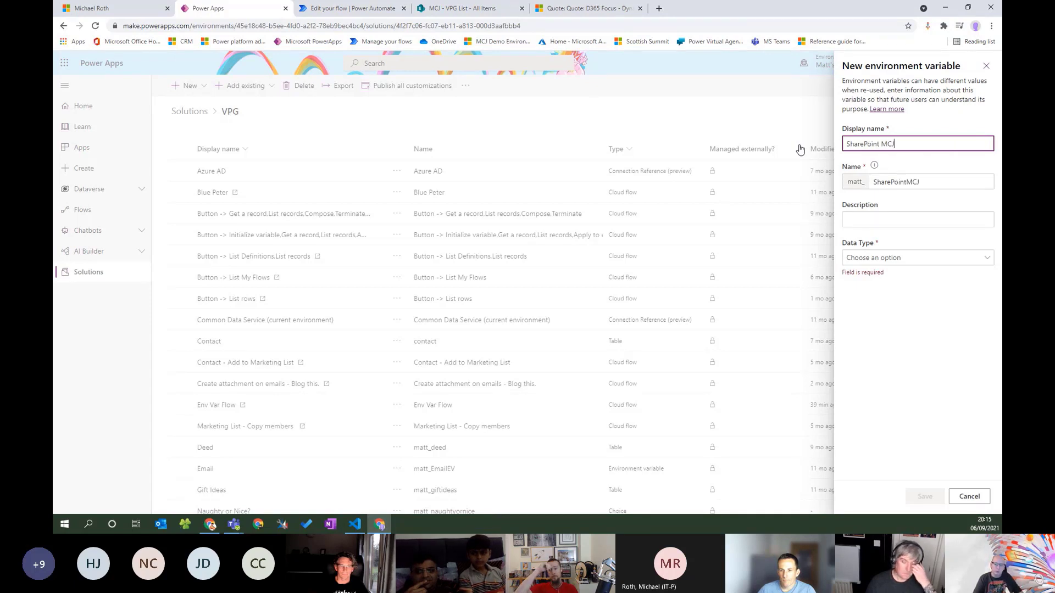
{"action": "left_click", "coordinate": [913, 261]}
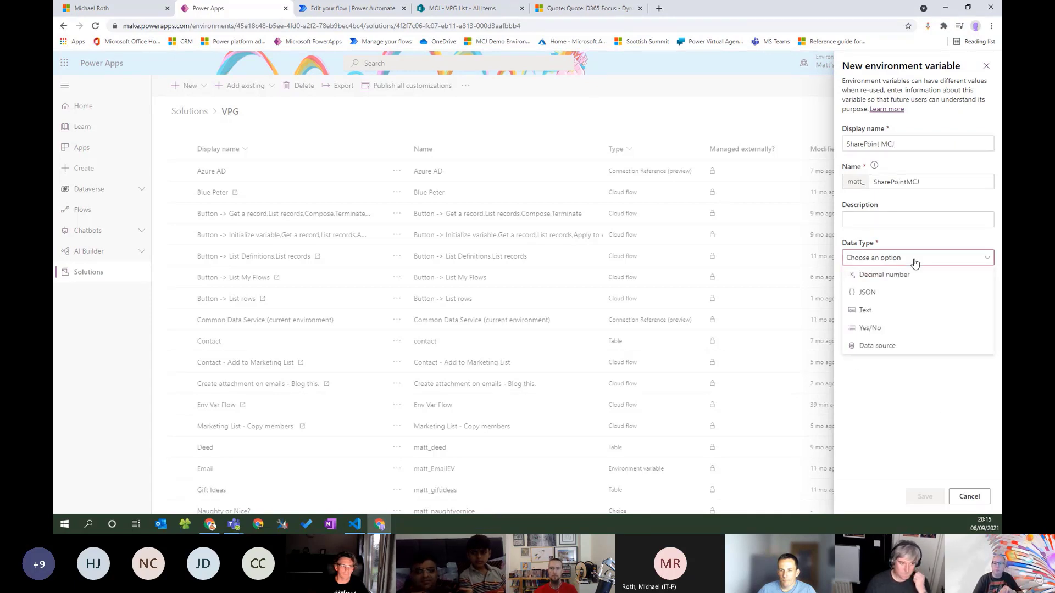
{"action": "left_click", "coordinate": [903, 346]}
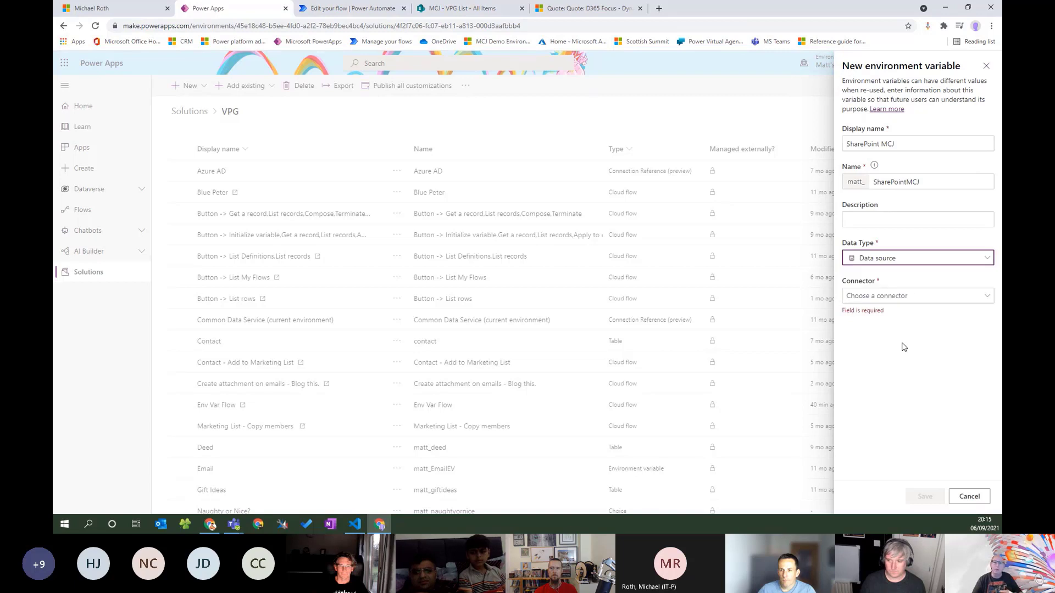
Set the variable's connector to SharePoint and use the existing account connection.
{"action": "left_click", "coordinate": [961, 297]}
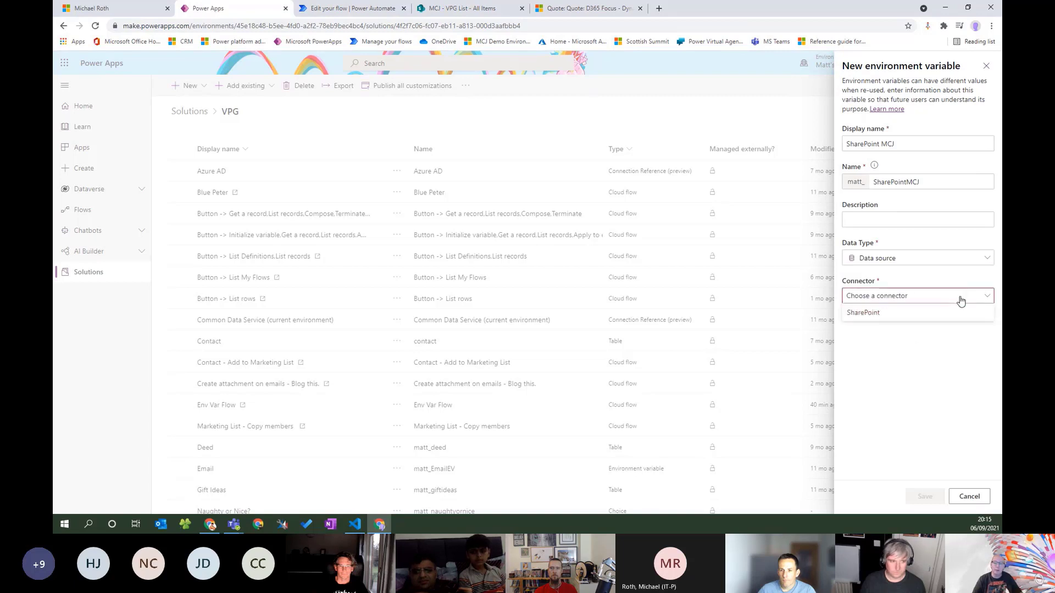
{"action": "left_click", "coordinate": [893, 313]}
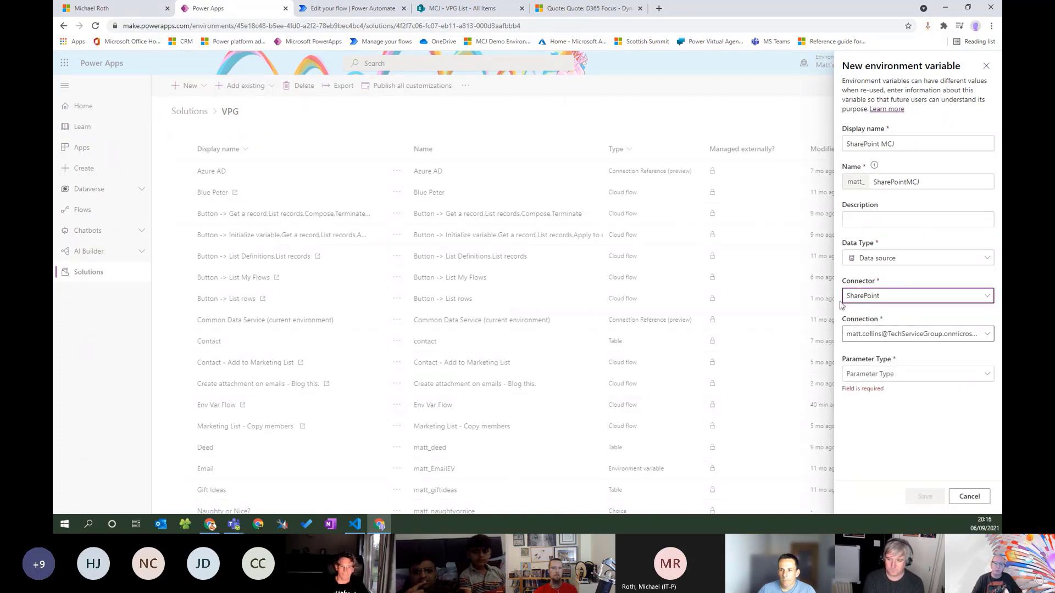
{"action": "left_click", "coordinate": [942, 335]}
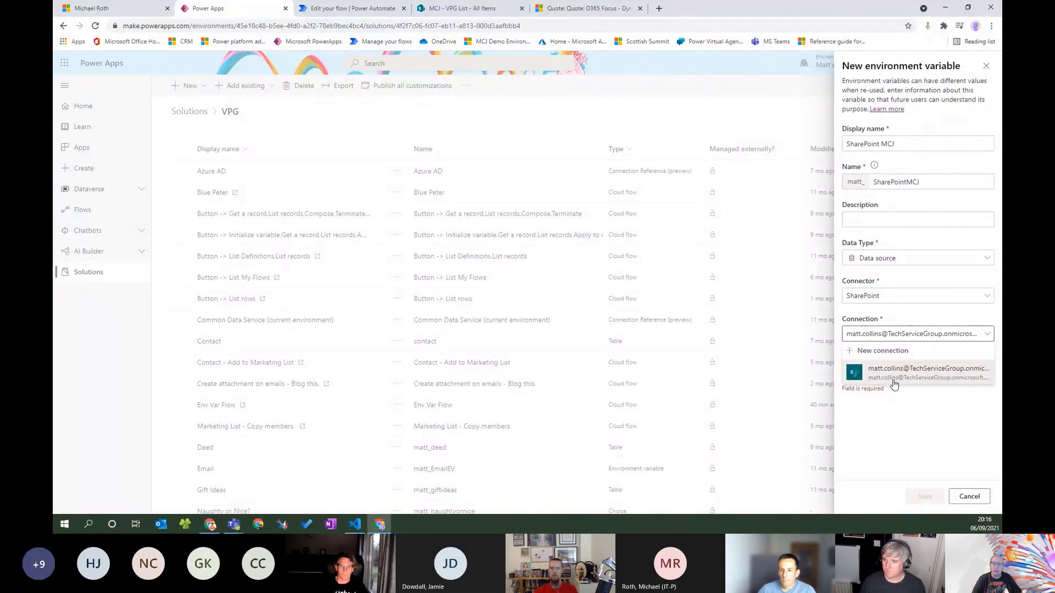
{"action": "left_click", "coordinate": [912, 373]}
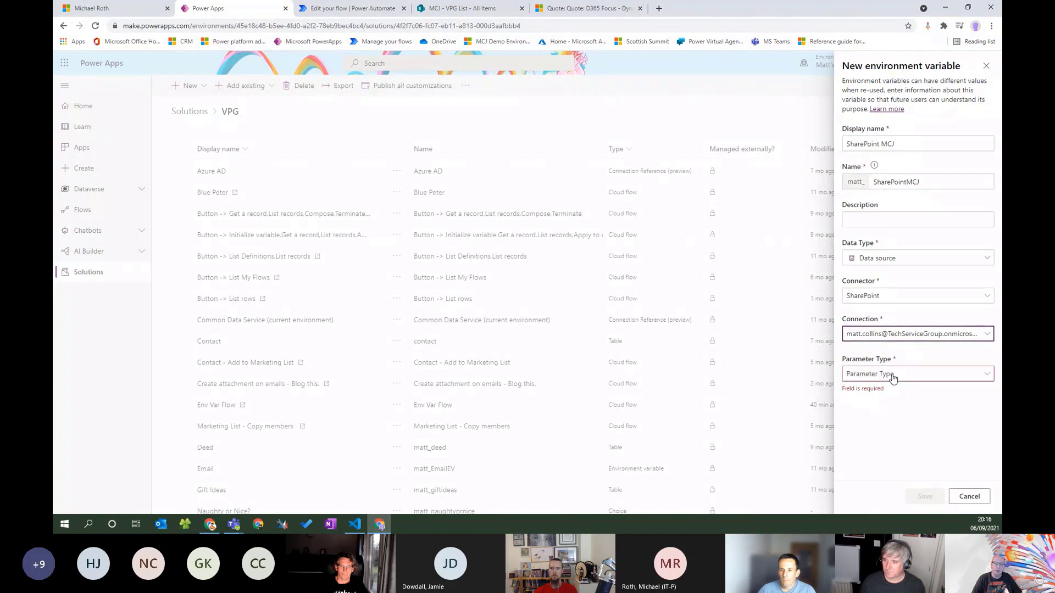
Try the List parameter type for the variable and open its site choices.
{"action": "left_click", "coordinate": [953, 374]}
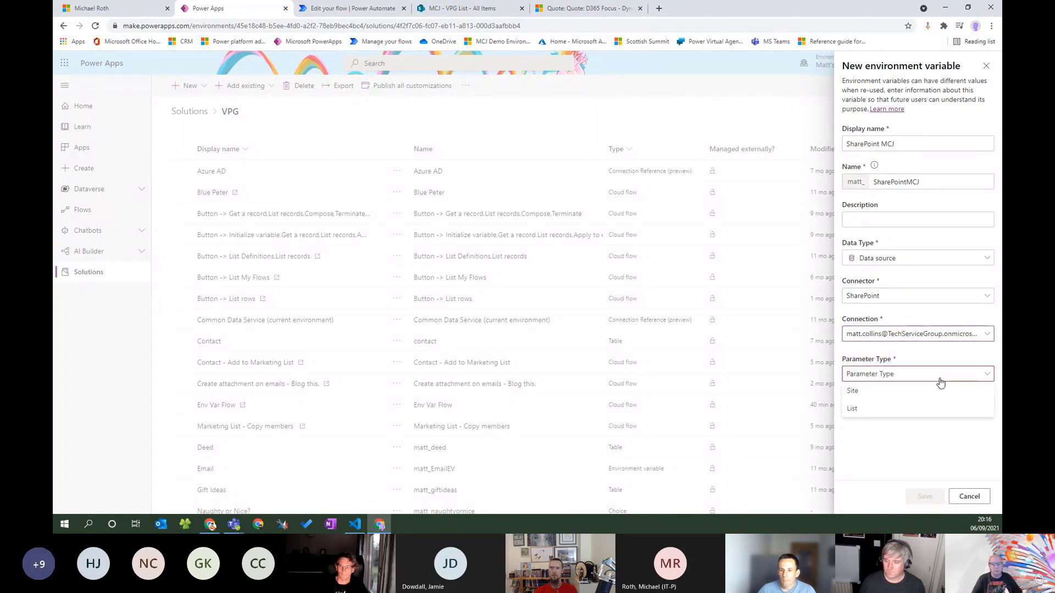
{"action": "left_click", "coordinate": [887, 410]}
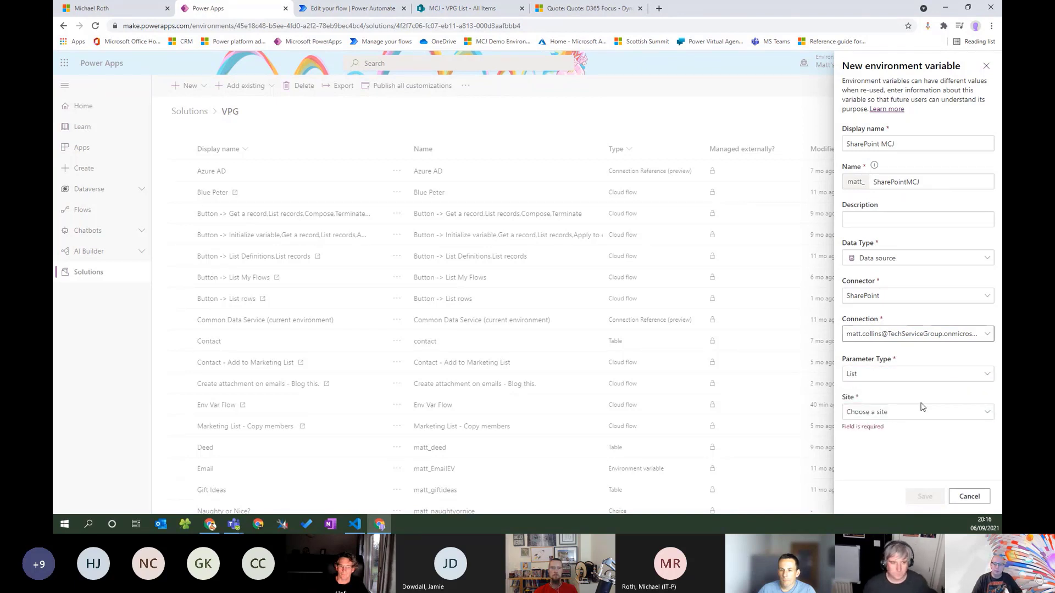
{"action": "left_click", "coordinate": [921, 411]}
{"action": "left_click", "coordinate": [879, 458]}
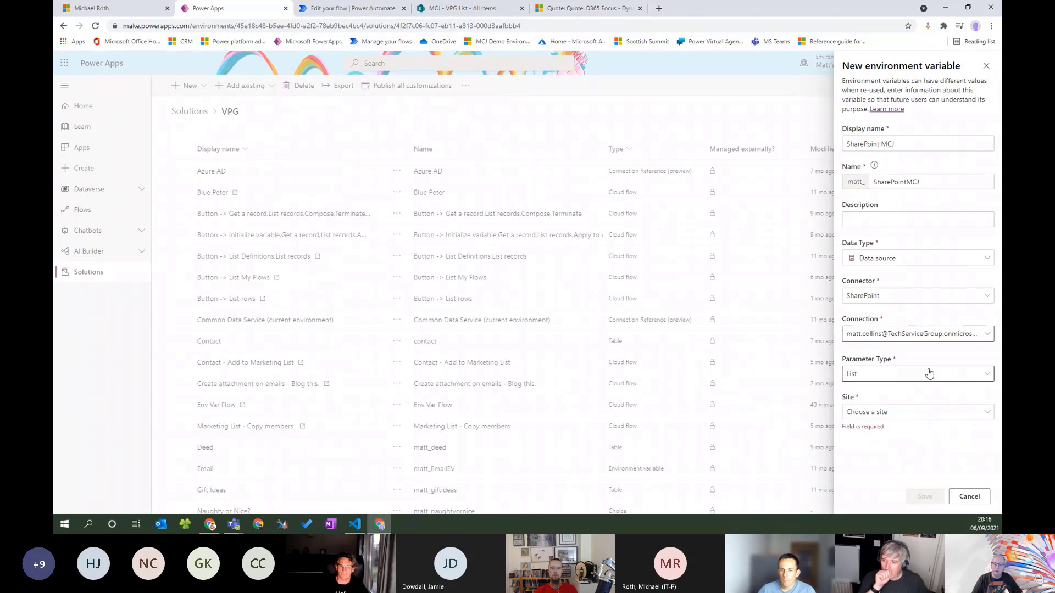
Set the parameter type to Site with the MCJ SharePoint site as the default value, and save the environment variable.
{"action": "left_click", "coordinate": [947, 373]}
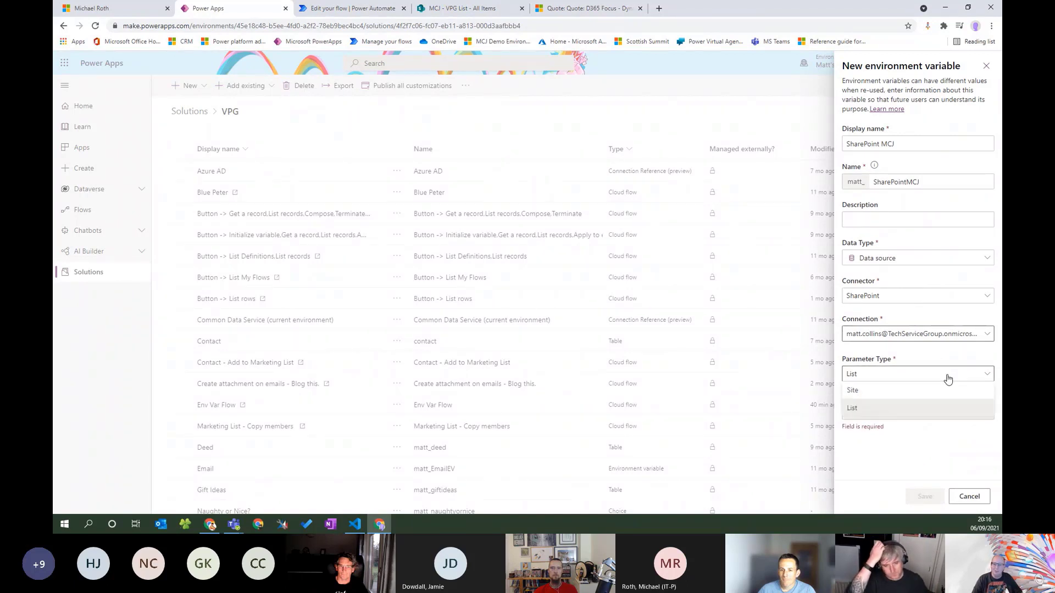
{"action": "left_click", "coordinate": [885, 399]}
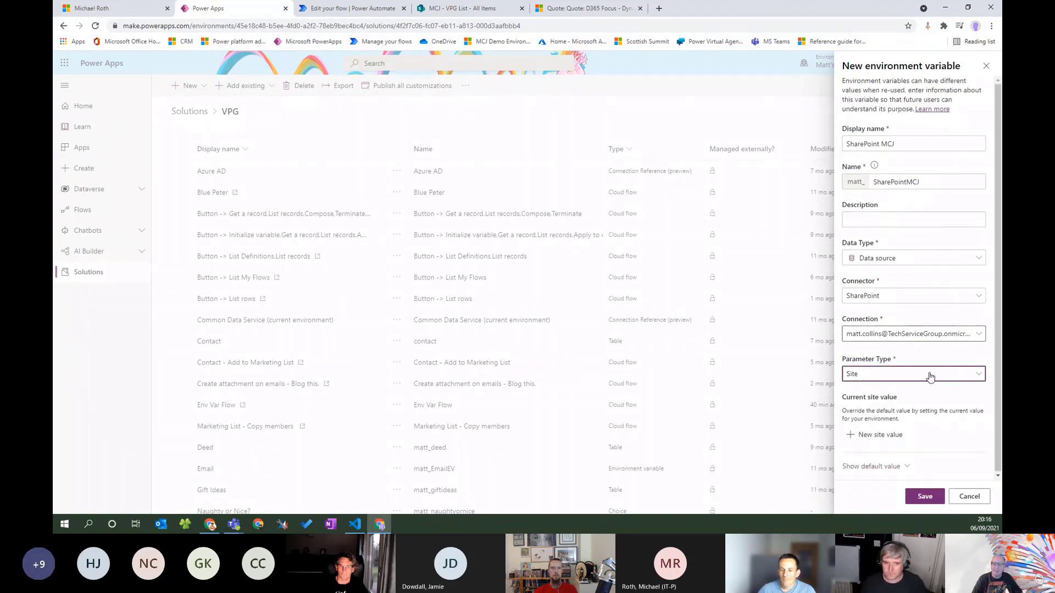
{"action": "left_click", "coordinate": [892, 467]}
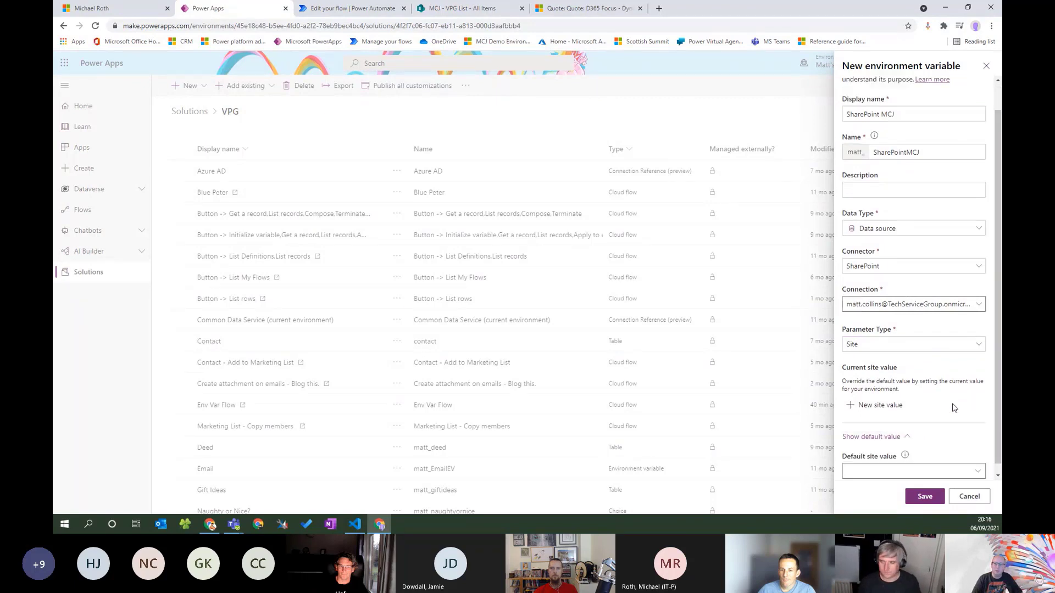
{"action": "scroll", "coordinate": [955, 408], "scroll_direction": "down", "scroll_amount": 1}
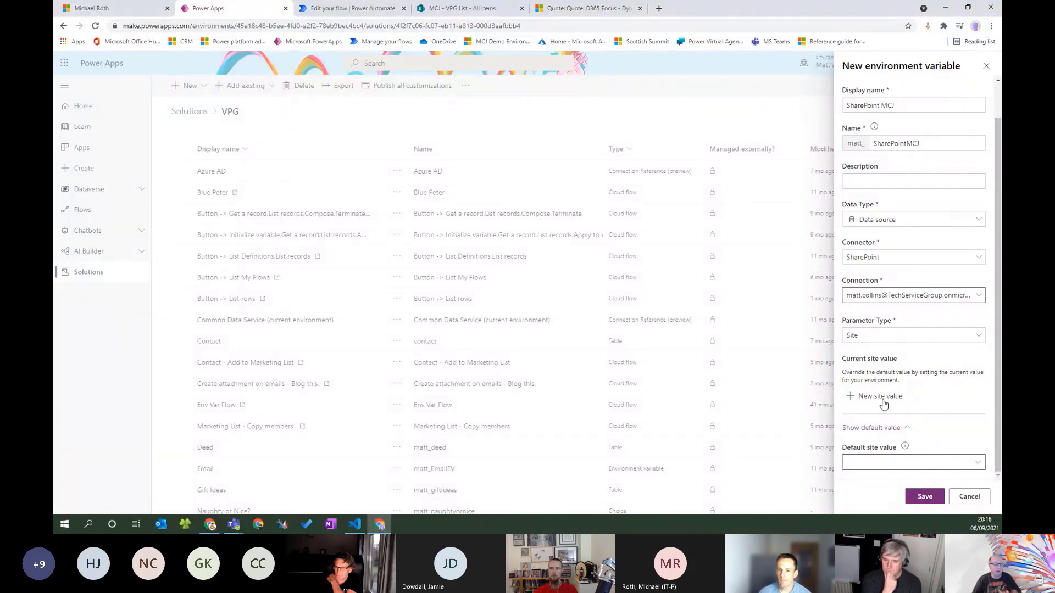
{"action": "left_click", "coordinate": [957, 467]}
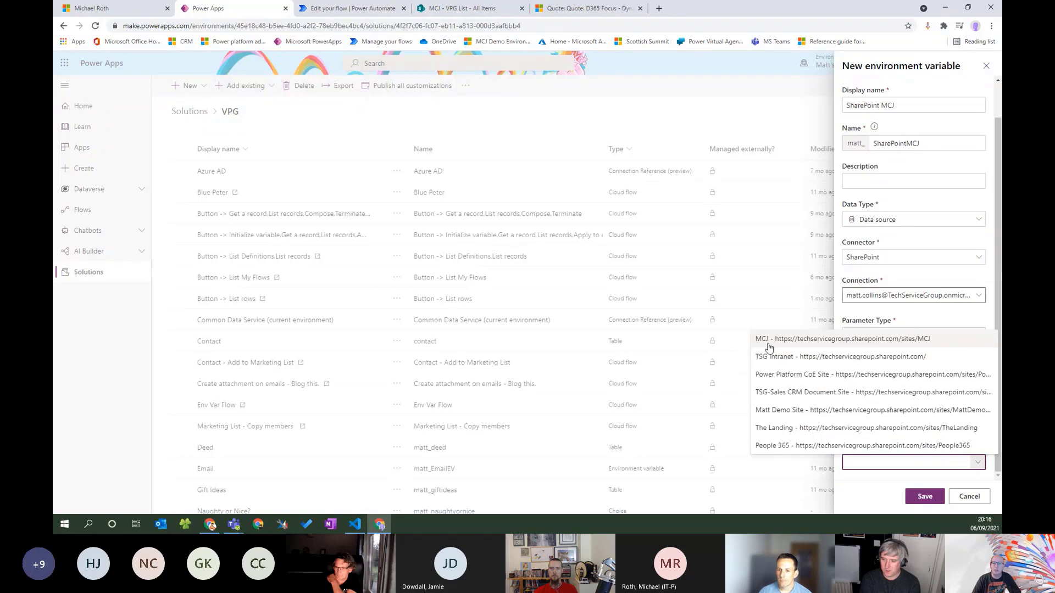
{"action": "left_click", "coordinate": [812, 341]}
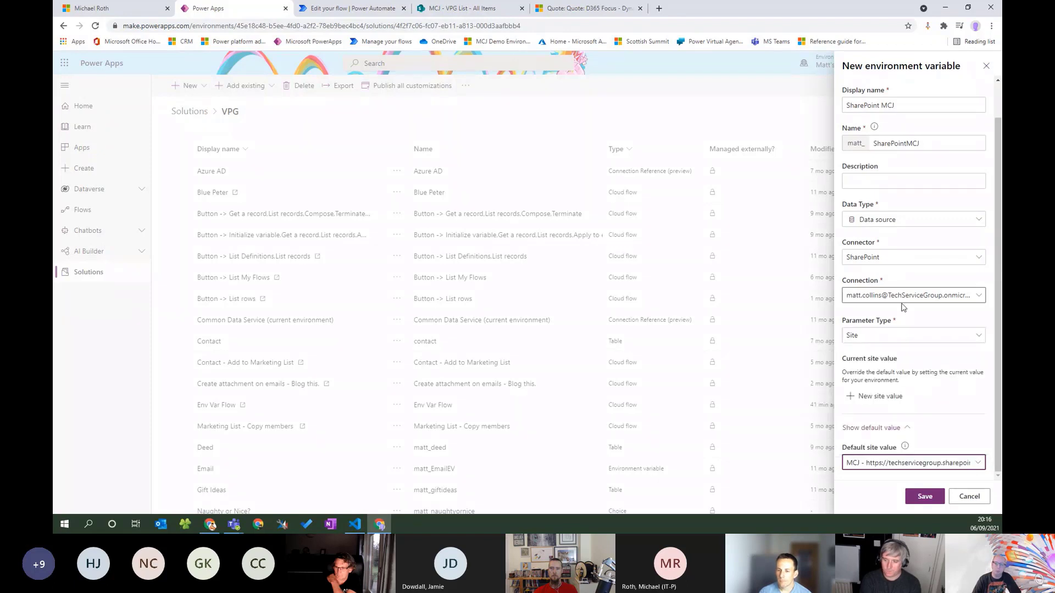
{"action": "left_click", "coordinate": [925, 497]}
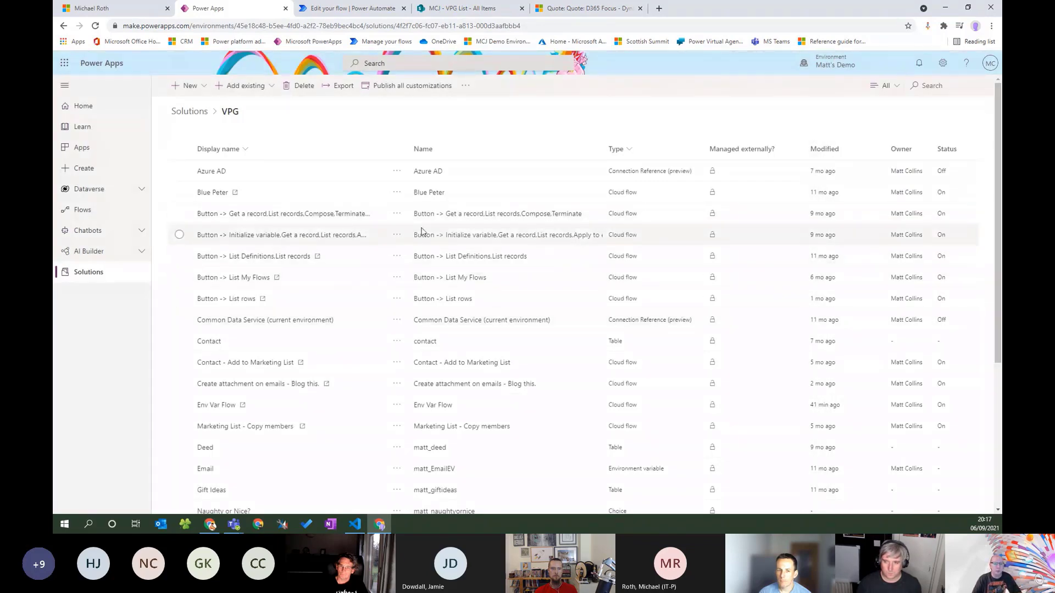
Locate and select the SharePoint MCJ environment variable among the VPG solution's components.
{"action": "scroll", "coordinate": [422, 231], "scroll_direction": "down", "scroll_amount": 3}
{"action": "scroll", "coordinate": [353, 388], "scroll_direction": "up", "scroll_amount": 3}
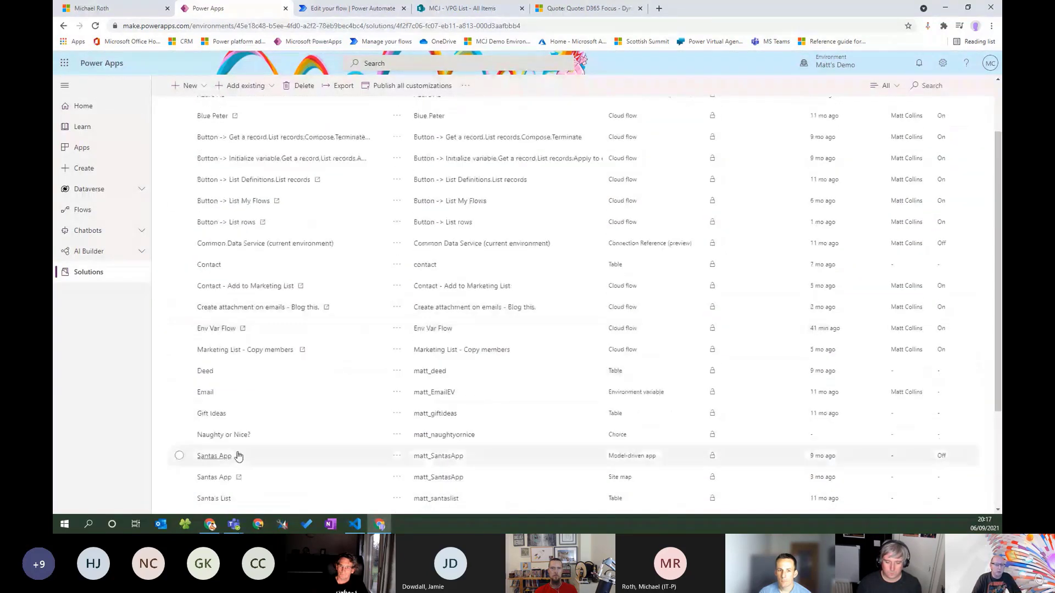
{"action": "scroll", "coordinate": [174, 413], "scroll_direction": "down", "scroll_amount": 2}
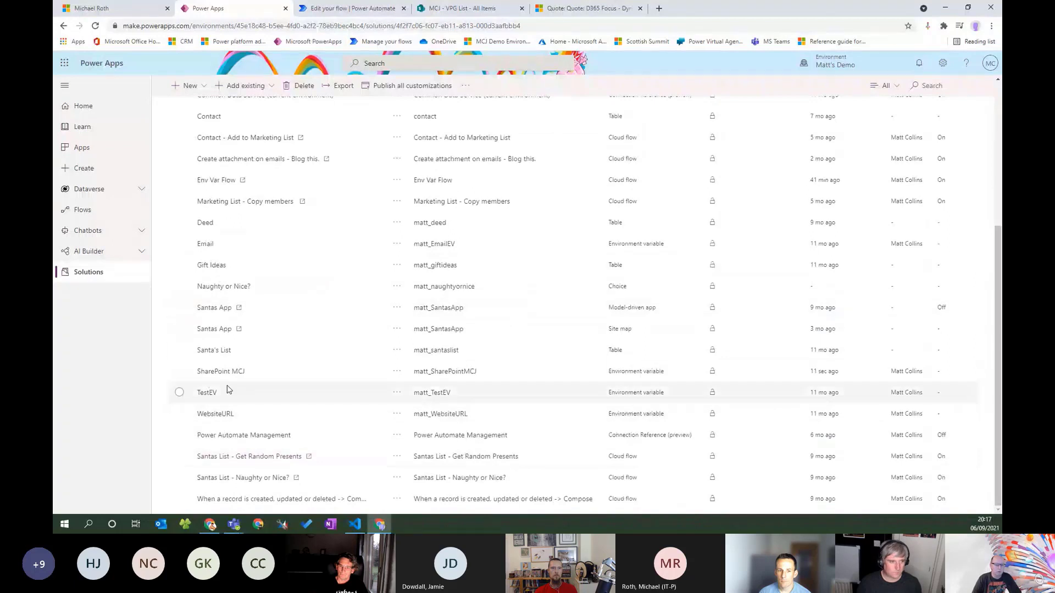
{"action": "left_click", "coordinate": [337, 376]}
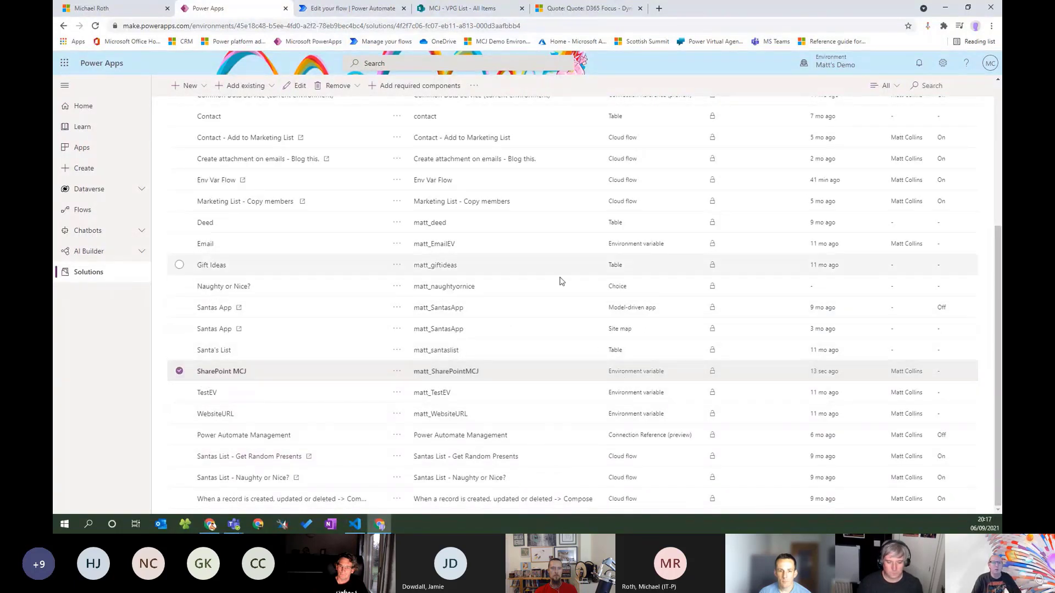
{"action": "scroll", "coordinate": [467, 325], "scroll_direction": "up", "scroll_amount": 2}
Switch to Power Automate, reload the flow editor to get a blank flow, and add the Manually trigger a flow trigger.
{"action": "left_click", "coordinate": [486, 8]}
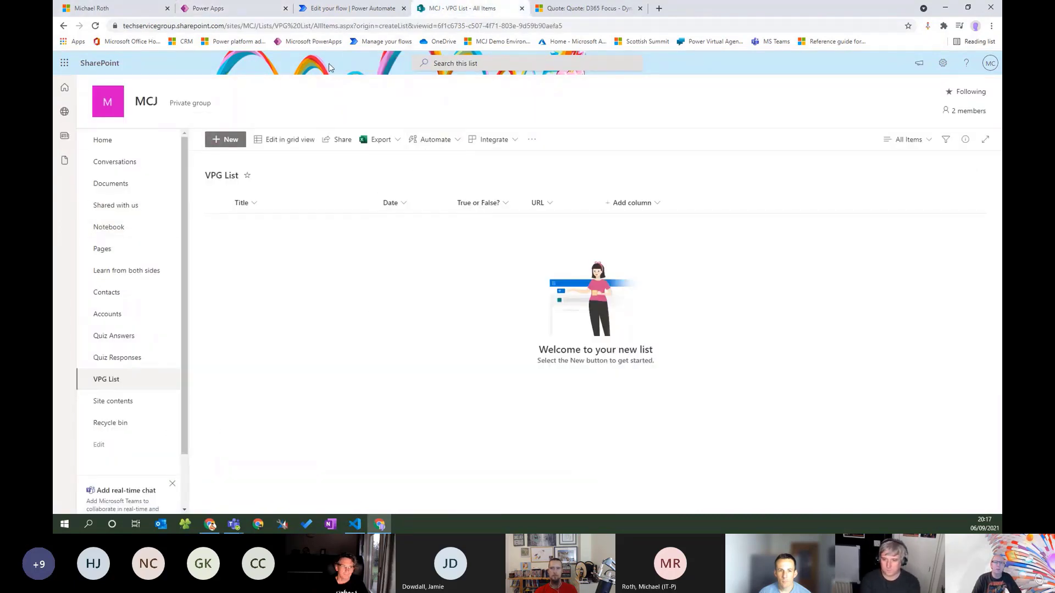
{"action": "left_click", "coordinate": [354, 8]}
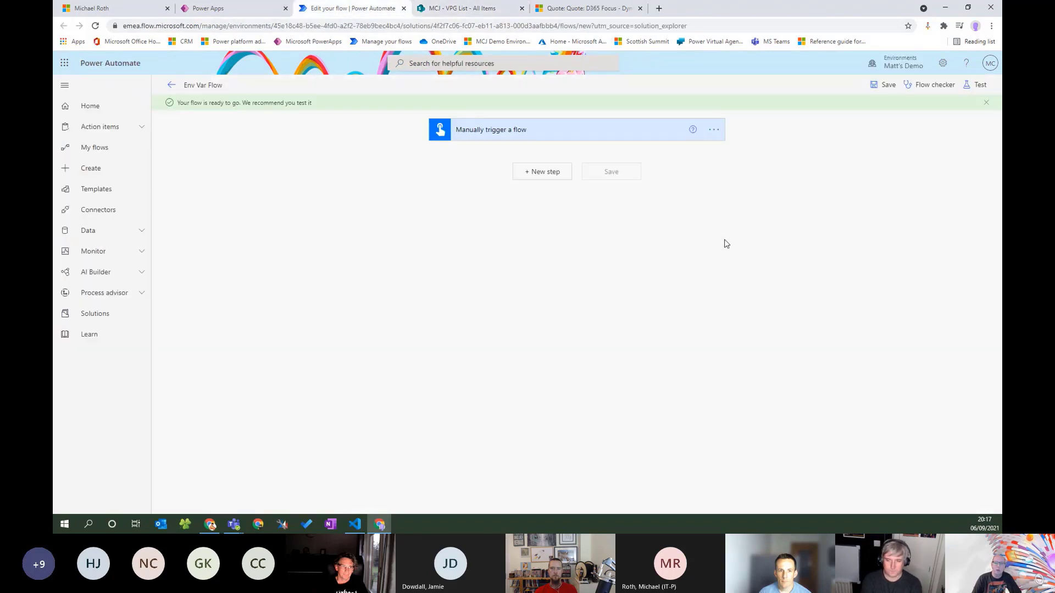
{"action": "left_click", "coordinate": [95, 25]}
{"action": "left_click", "coordinate": [569, 83]}
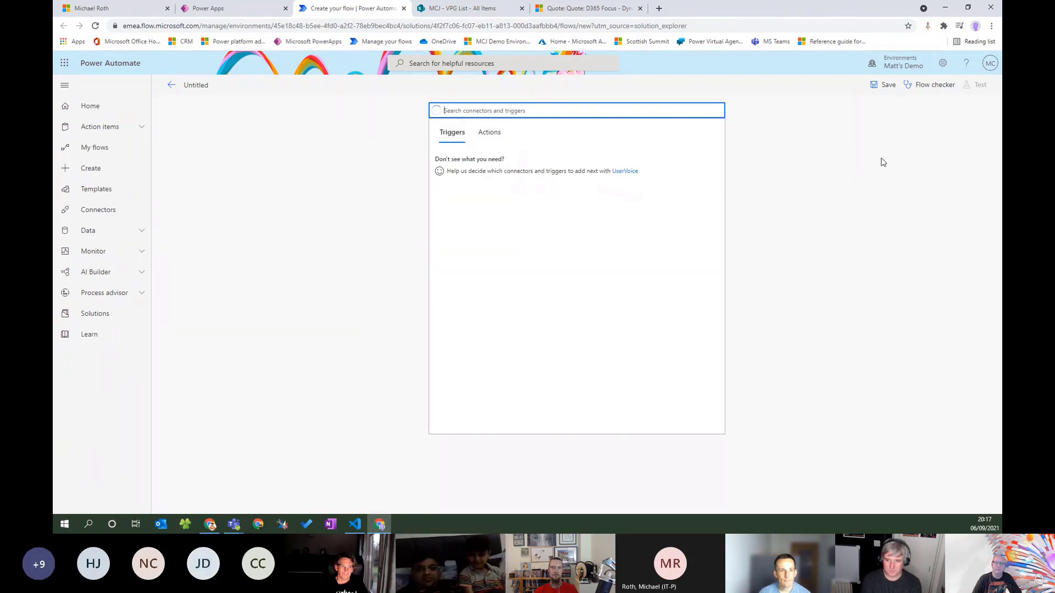
{"action": "left_click", "coordinate": [785, 183]}
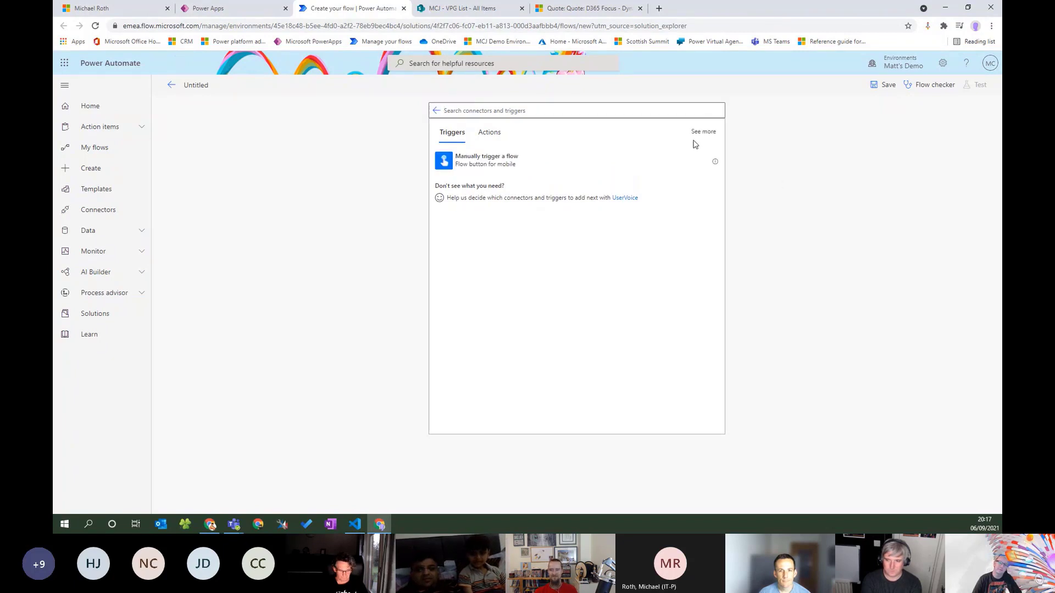
{"action": "left_click", "coordinate": [509, 162]}
Add the SharePoint Create file action after the manual trigger.
{"action": "left_click", "coordinate": [543, 191]}
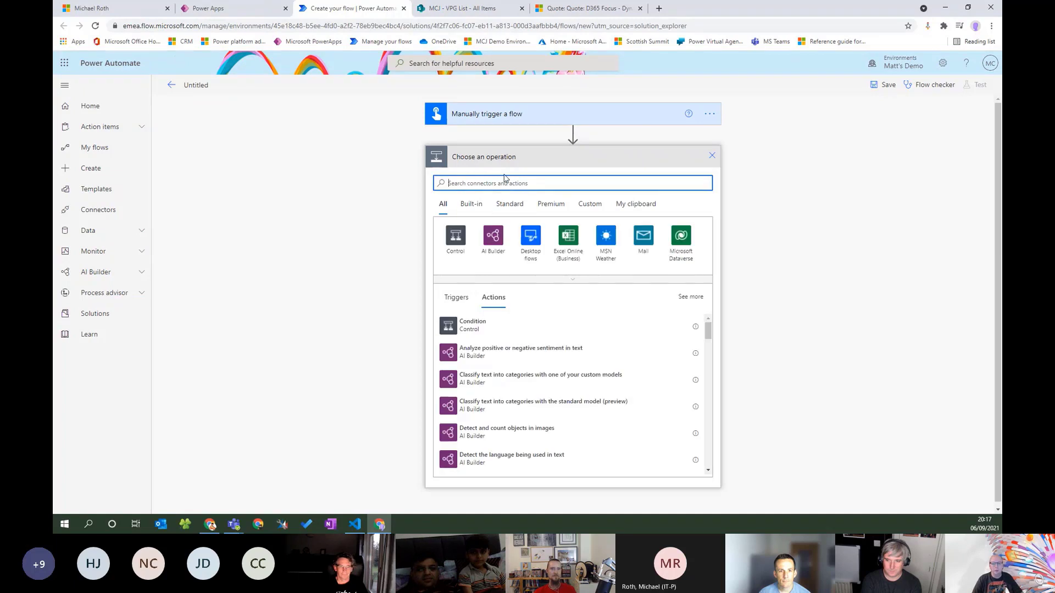
{"action": "type", "text": "sharepoint"}
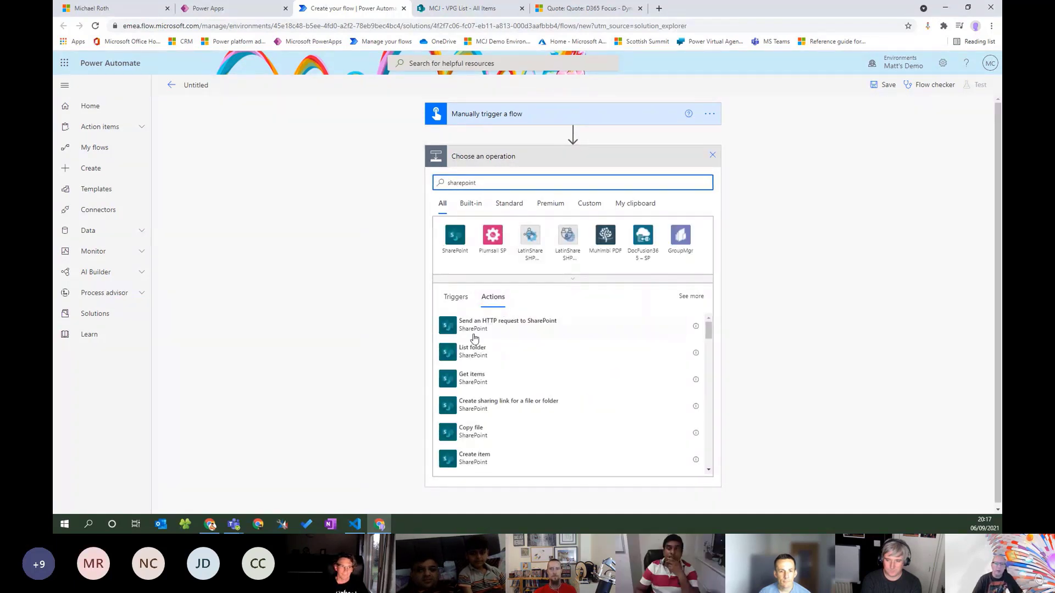
{"action": "scroll", "coordinate": [494, 409], "scroll_direction": "down", "scroll_amount": 4}
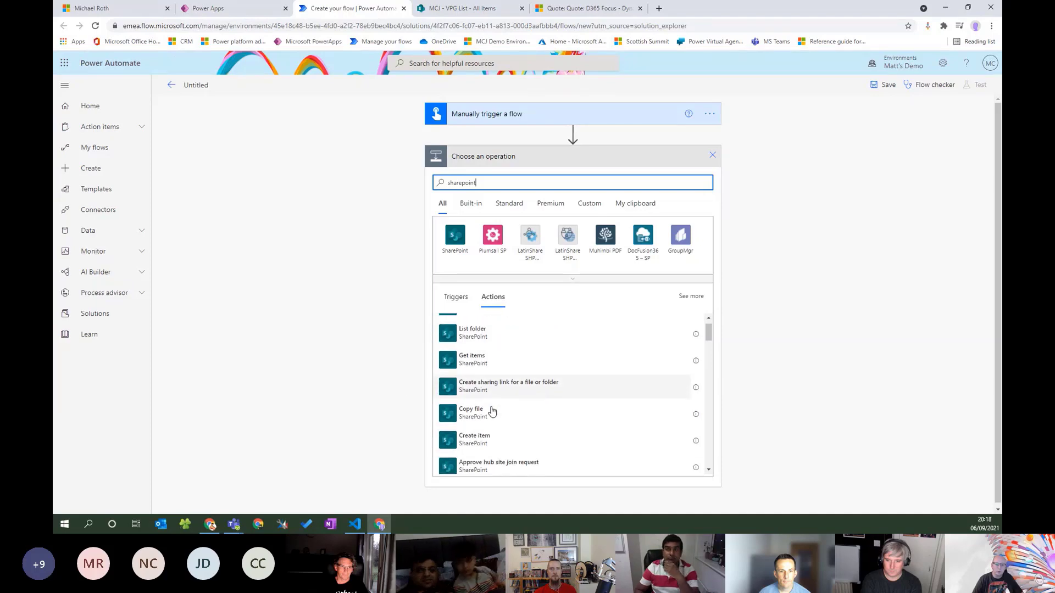
{"action": "scroll", "coordinate": [527, 399], "scroll_direction": "up", "scroll_amount": 4}
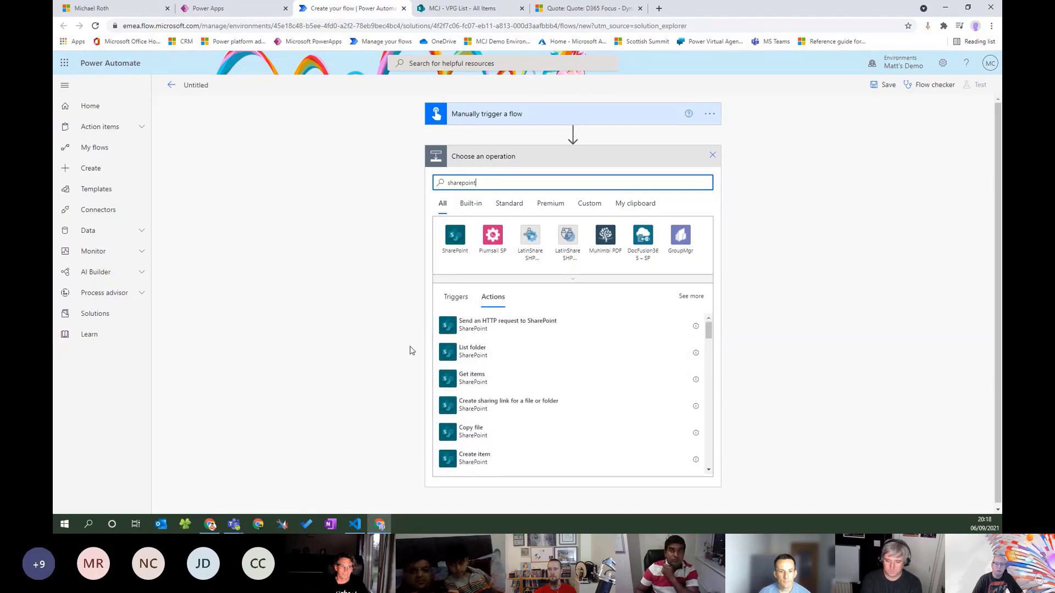
{"action": "left_click", "coordinate": [455, 235]}
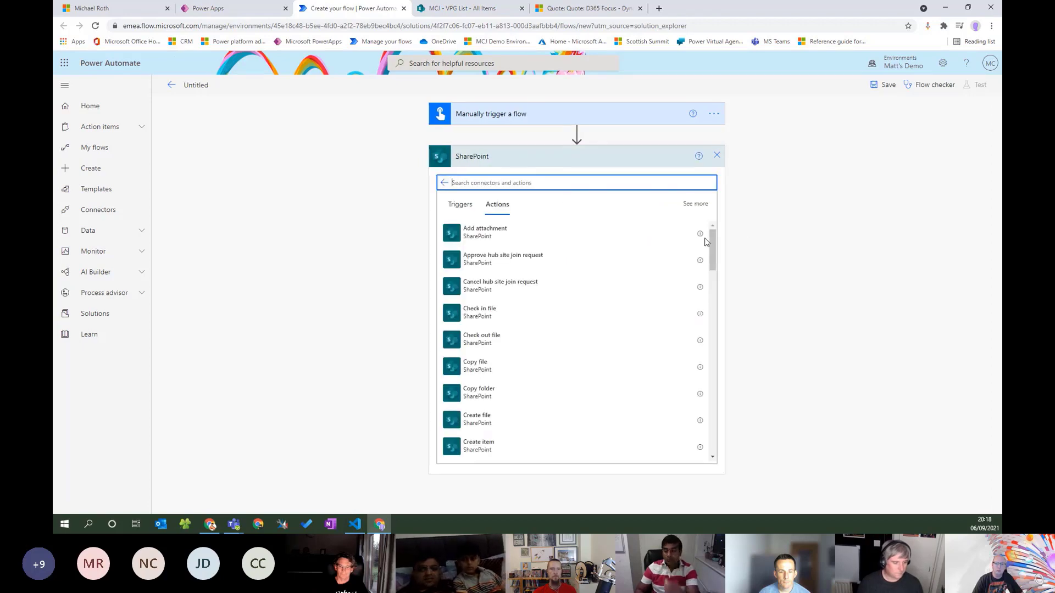
{"action": "scroll", "coordinate": [718, 264], "scroll_direction": "down", "scroll_amount": 2}
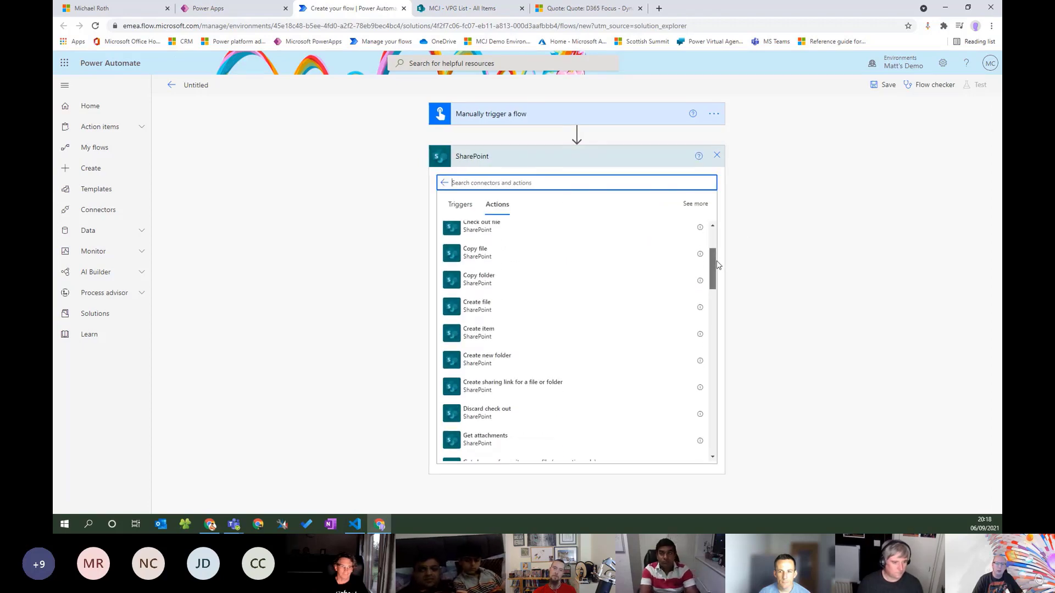
{"action": "left_click", "coordinate": [501, 322]}
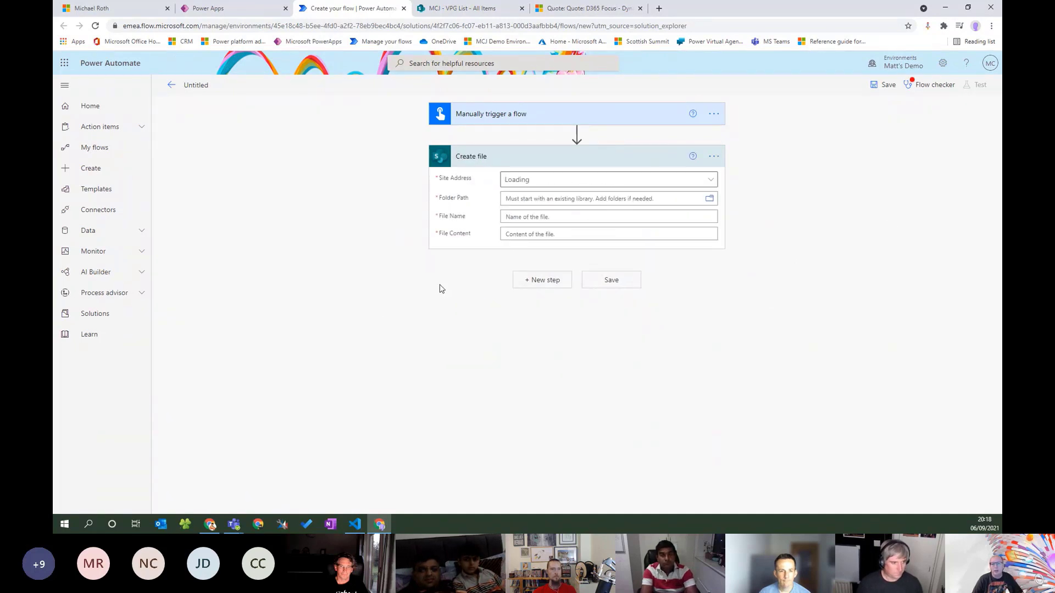
Set the Create file action's site address to a custom item holding the SharePoint MCJ environment variable.
{"action": "left_click", "coordinate": [633, 181]}
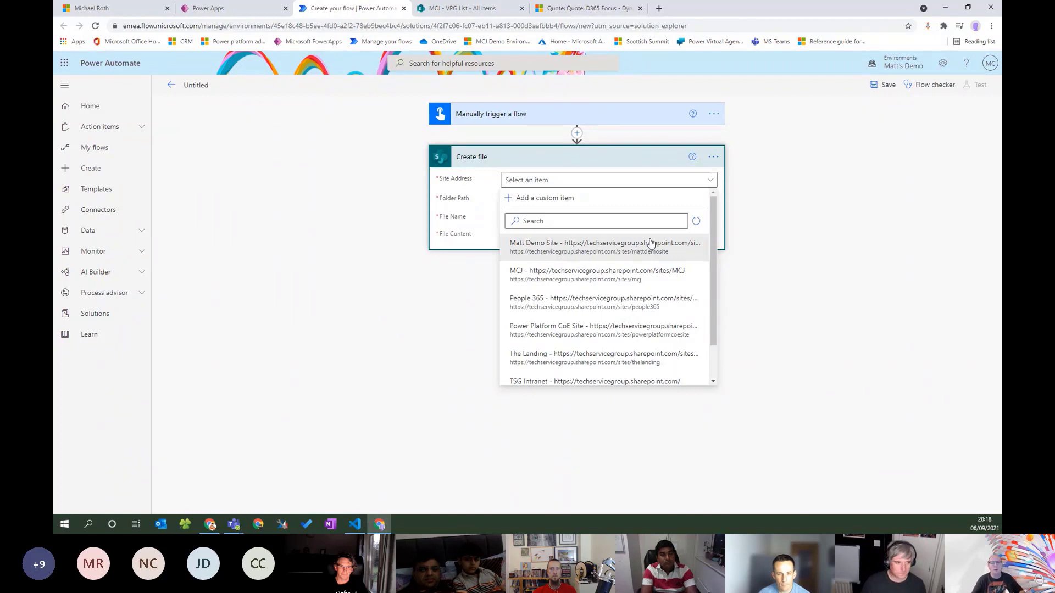
{"action": "left_click", "coordinate": [644, 249]}
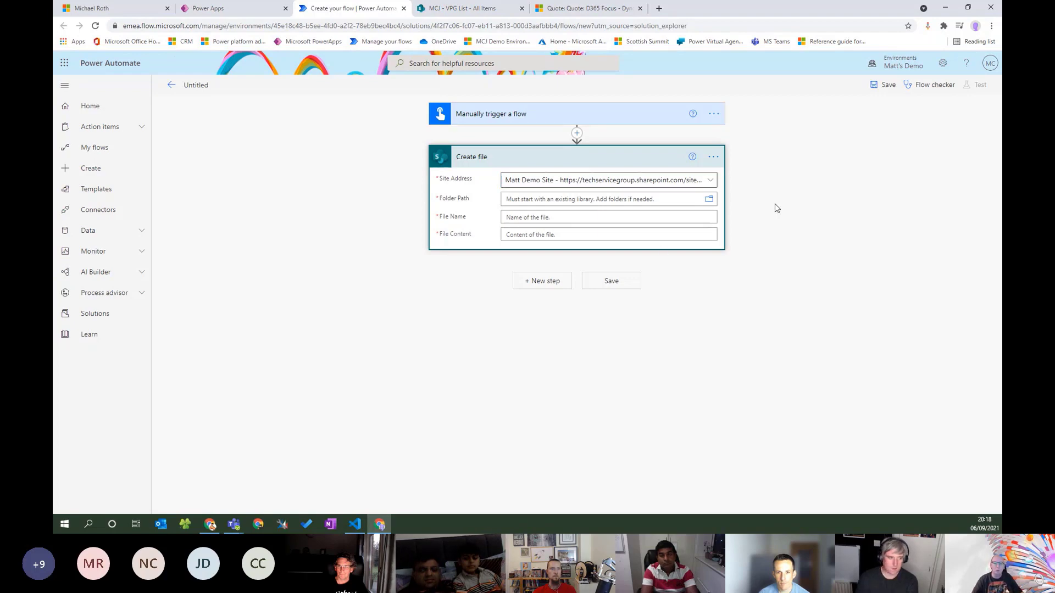
{"action": "left_click", "coordinate": [710, 180]}
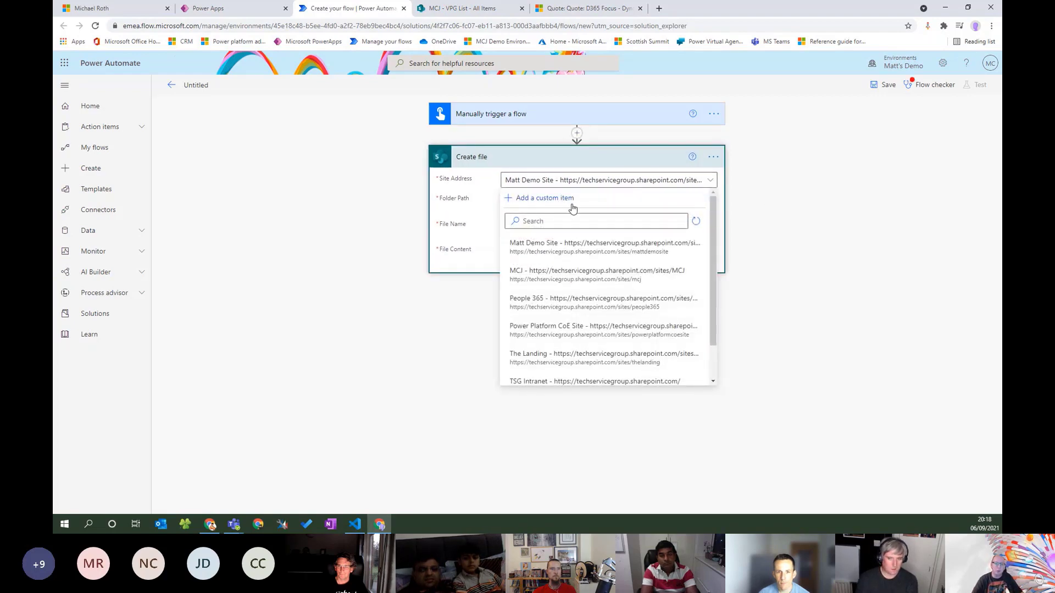
{"action": "left_click", "coordinate": [536, 204]}
{"action": "left_click", "coordinate": [514, 288]}
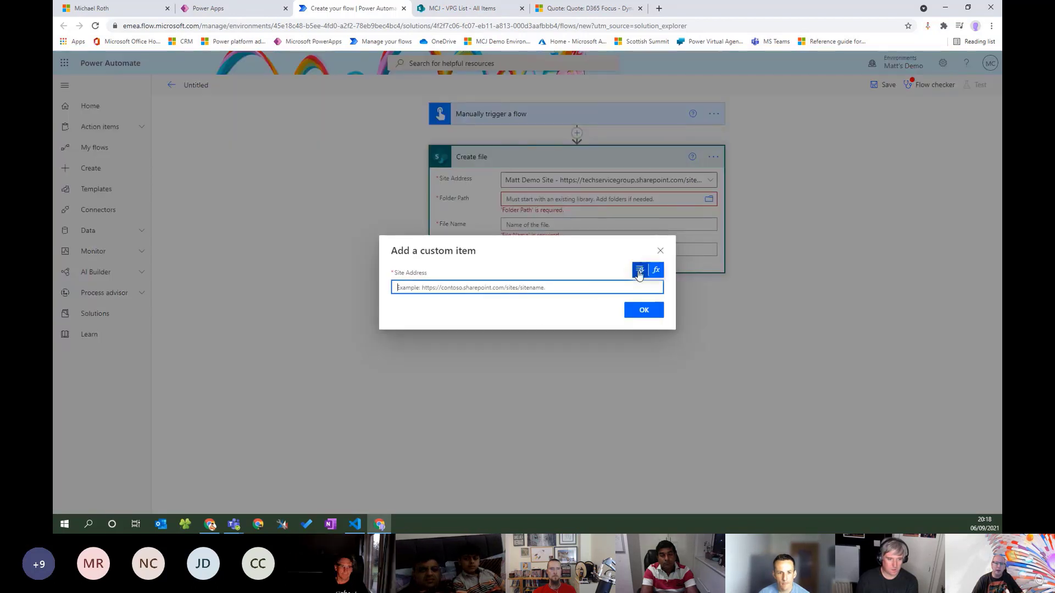
{"action": "left_click", "coordinate": [639, 273]}
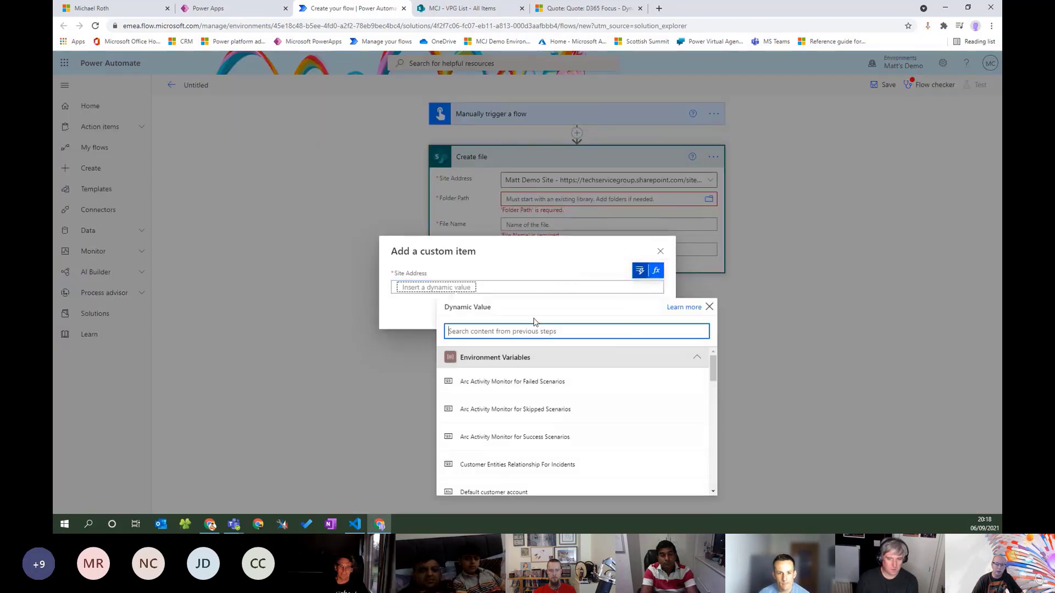
{"action": "type", "text": "mcj"}
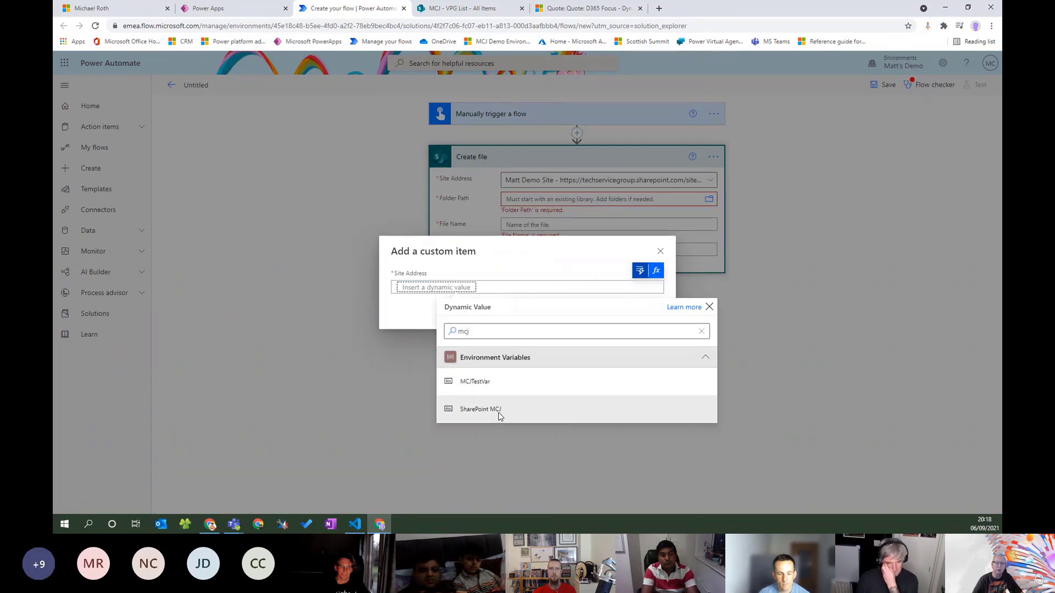
{"action": "left_click", "coordinate": [498, 416]}
{"action": "left_click", "coordinate": [653, 312]}
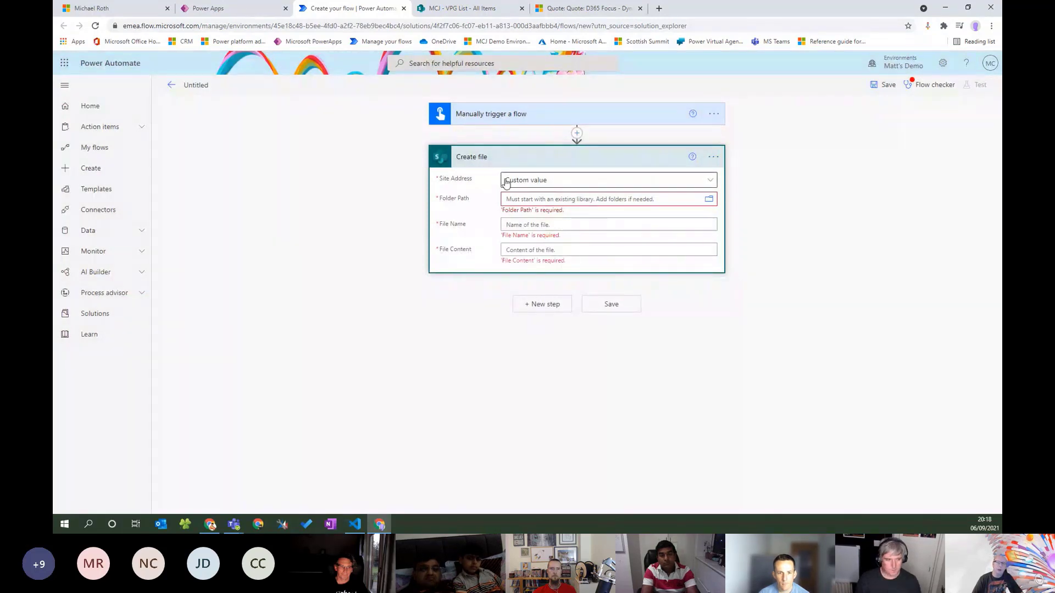
Check the lists on the MCJ SharePoint site and set the Create file action's folder path to /Lists/VPG List.
{"action": "left_click", "coordinate": [593, 196]}
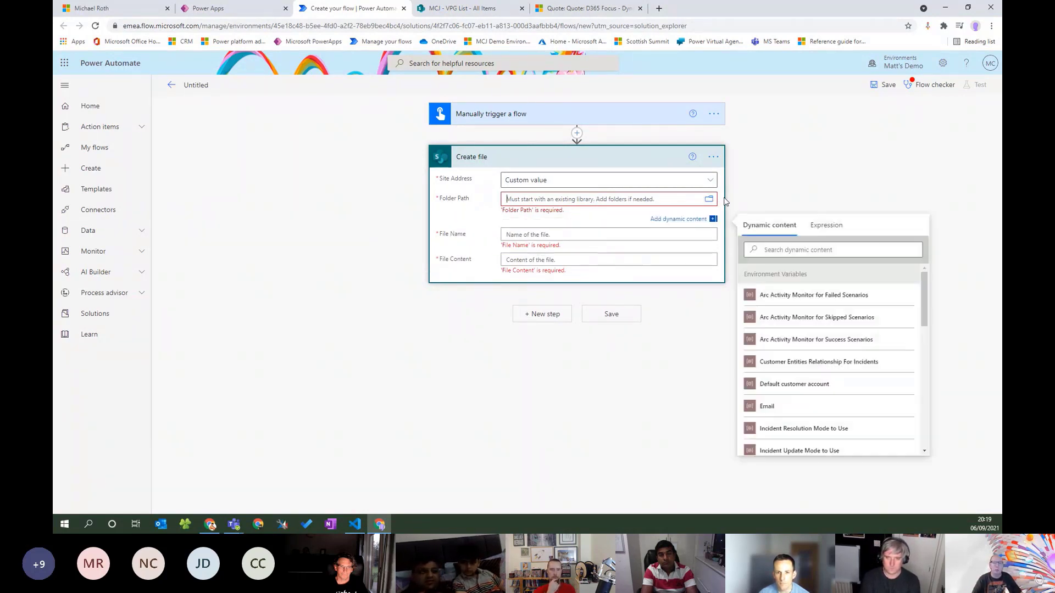
{"action": "left_click", "coordinate": [710, 200]}
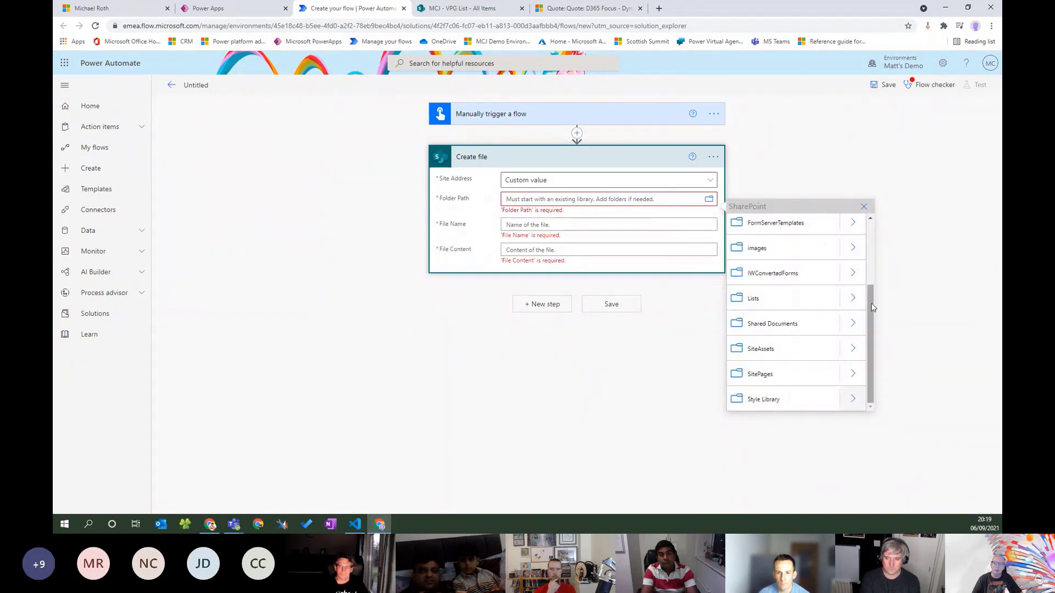
{"action": "mouse_move", "coordinate": [871, 306]}
{"action": "left_mouse_down"}
{"action": "mouse_move", "coordinate": [866, 243]}
{"action": "mouse_move", "coordinate": [867, 306]}
{"action": "left_mouse_up"}
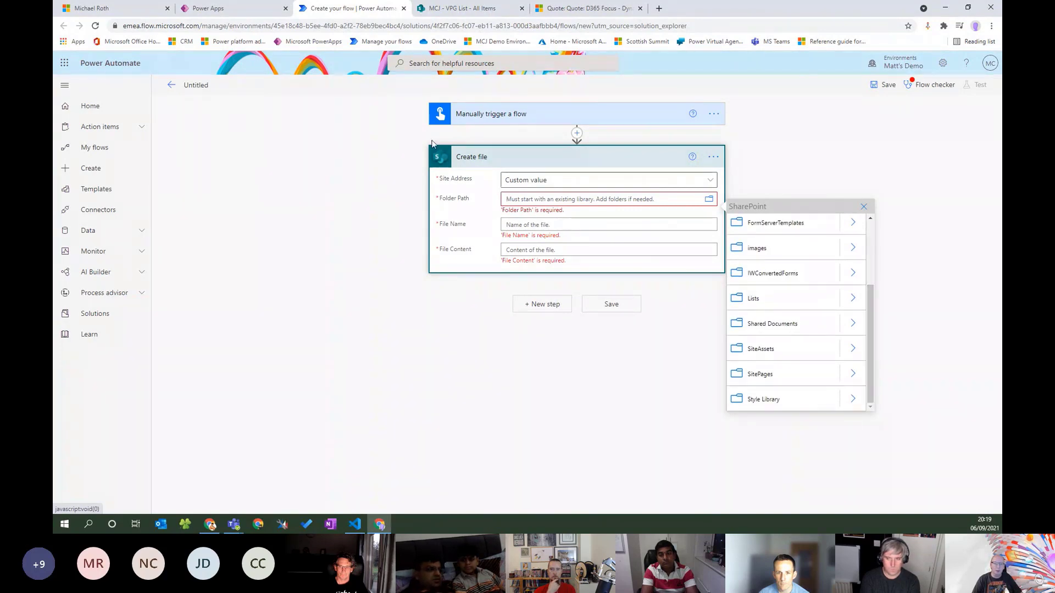
{"action": "left_click", "coordinate": [446, 9]}
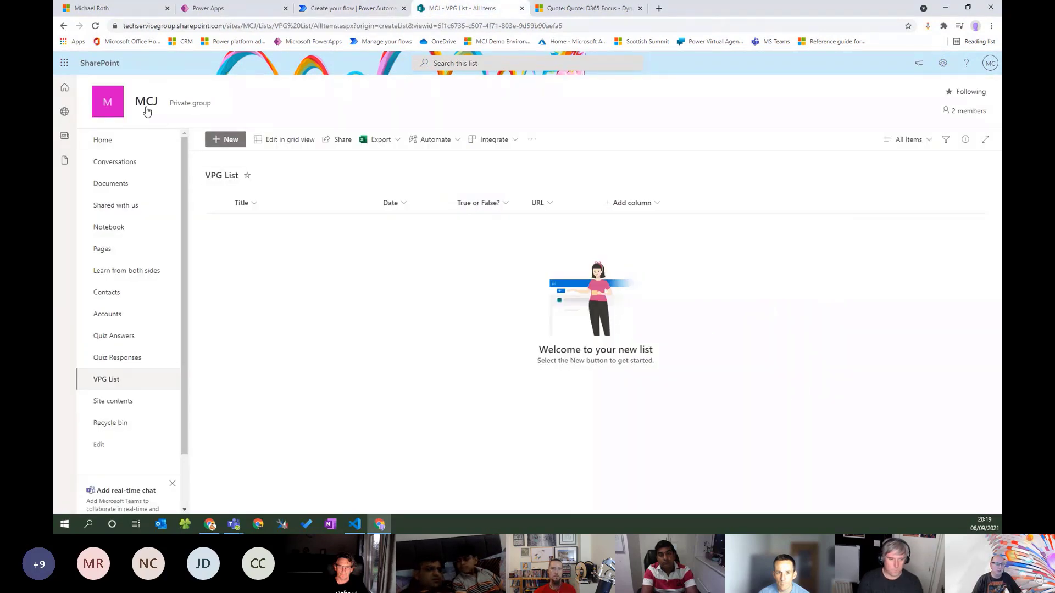
{"action": "left_click", "coordinate": [117, 341]}
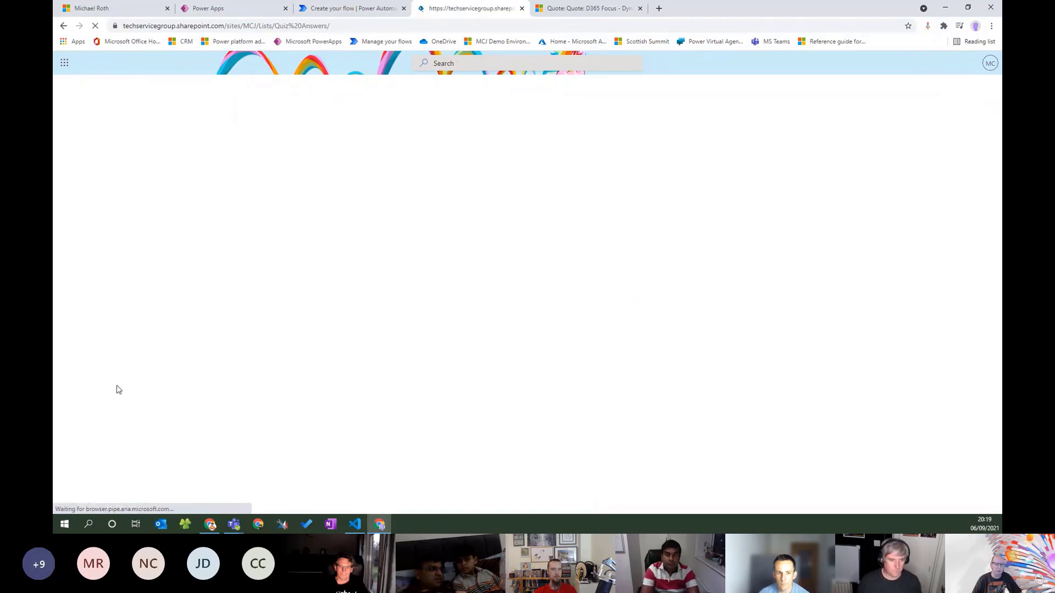
{"action": "left_click", "coordinate": [346, 8]}
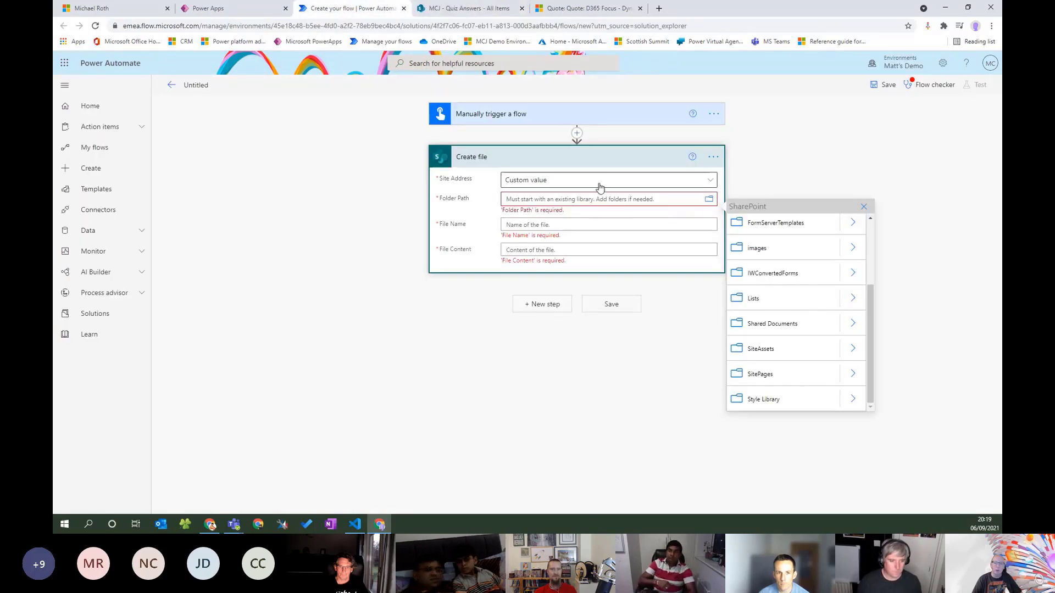
{"action": "left_click", "coordinate": [852, 299]}
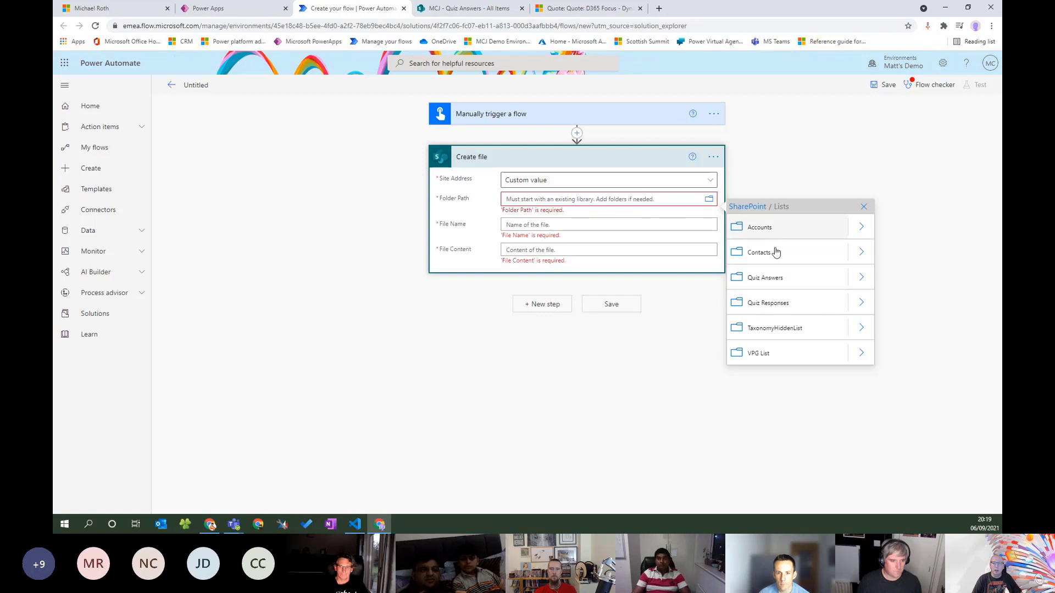
{"action": "left_click", "coordinate": [799, 357]}
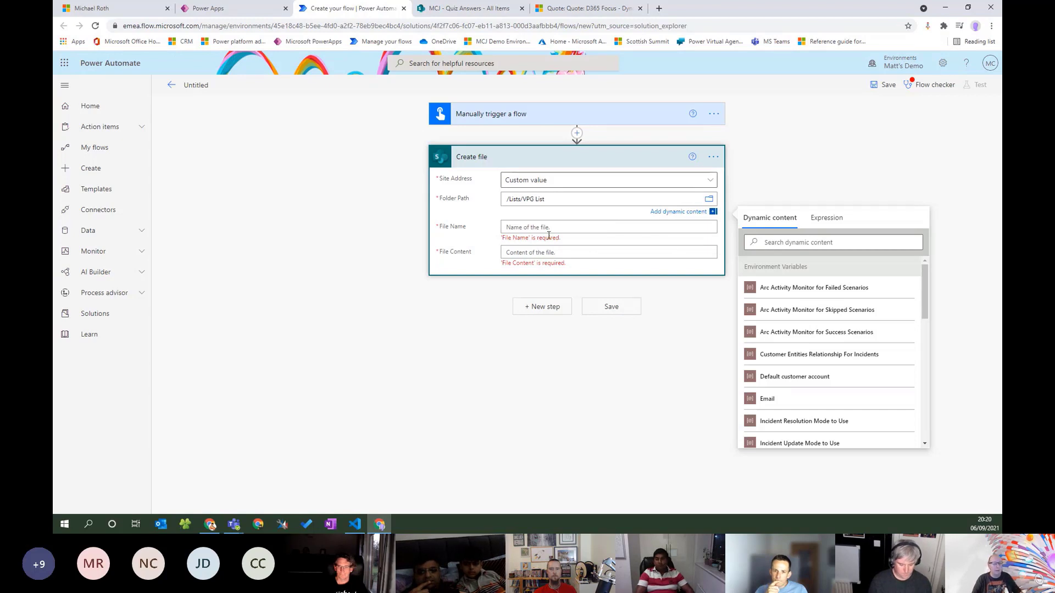
{"action": "left_click", "coordinate": [633, 227]}
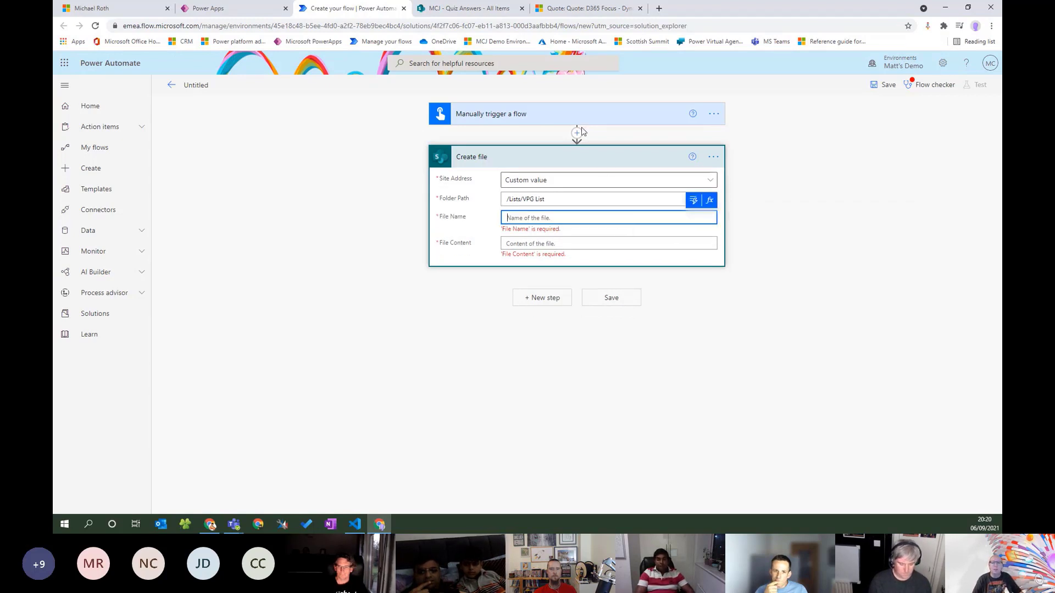
{"action": "left_click", "coordinate": [576, 133]}
{"action": "left_click", "coordinate": [585, 147]}
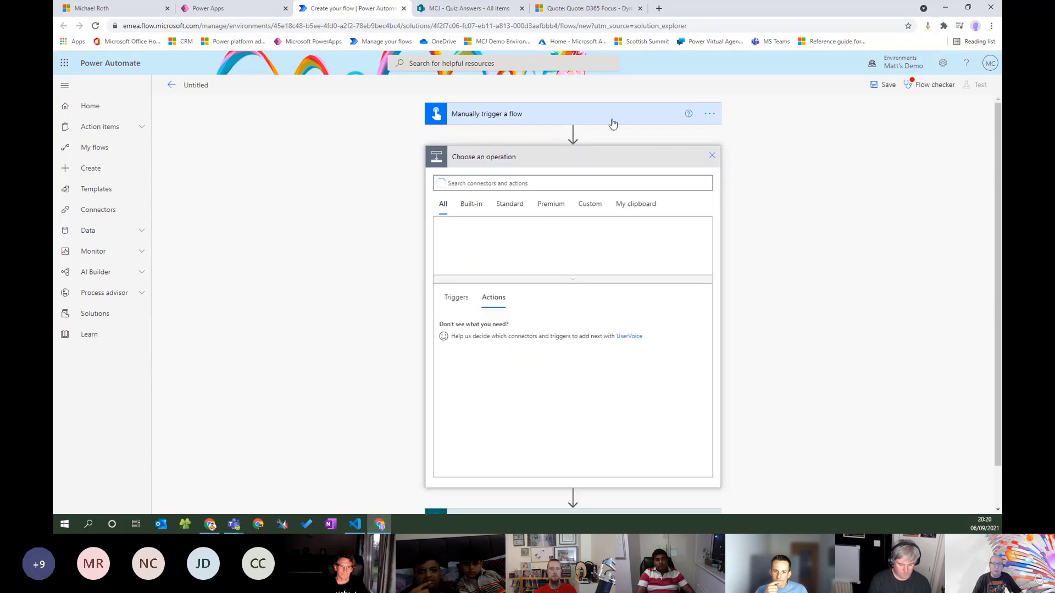
{"action": "left_click", "coordinate": [713, 155]}
{"action": "left_click", "coordinate": [612, 159]}
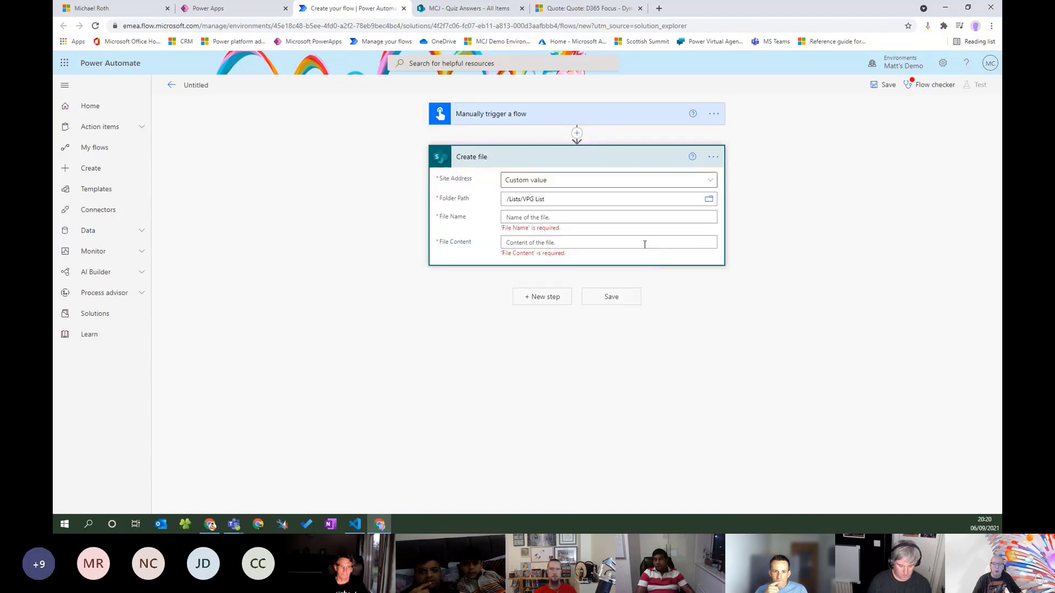
Enter "TestFile." as the file name in the Create file action.
{"action": "left_click", "coordinate": [588, 218]}
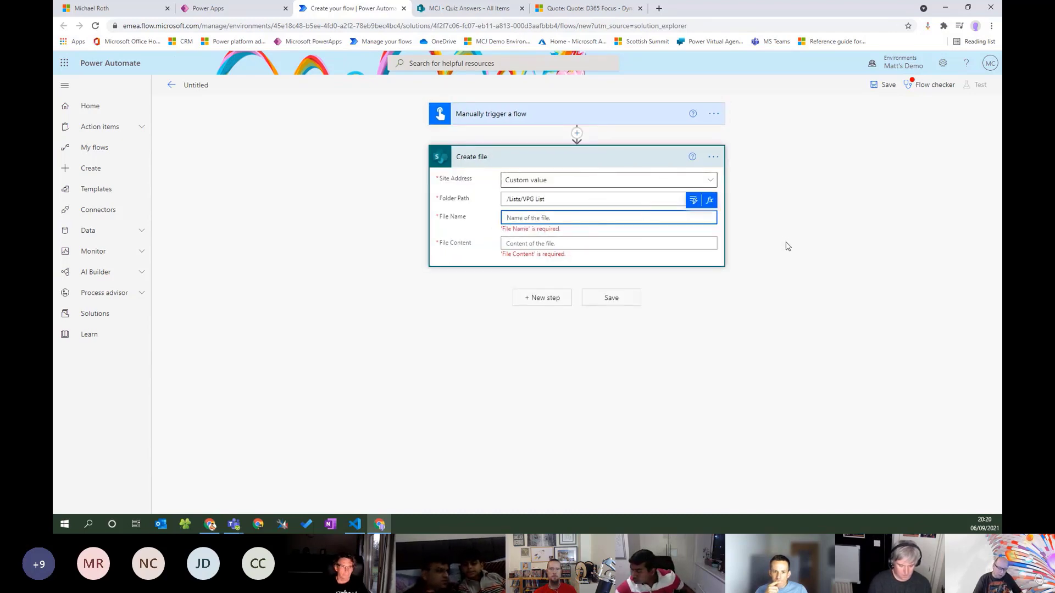
{"action": "type", "text": "Te"}
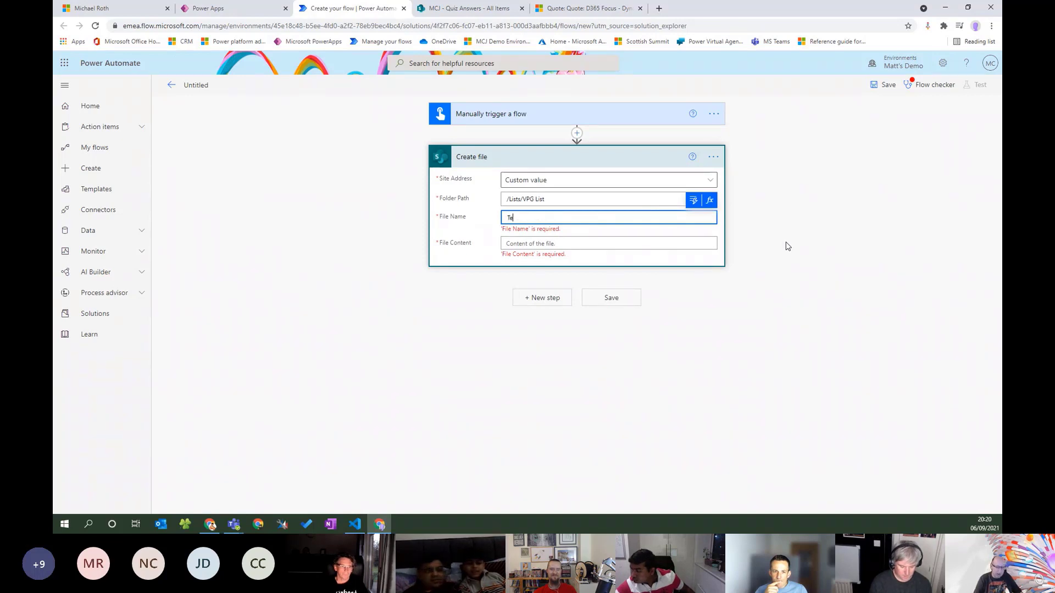
{"action": "type", "text": "stFile"}
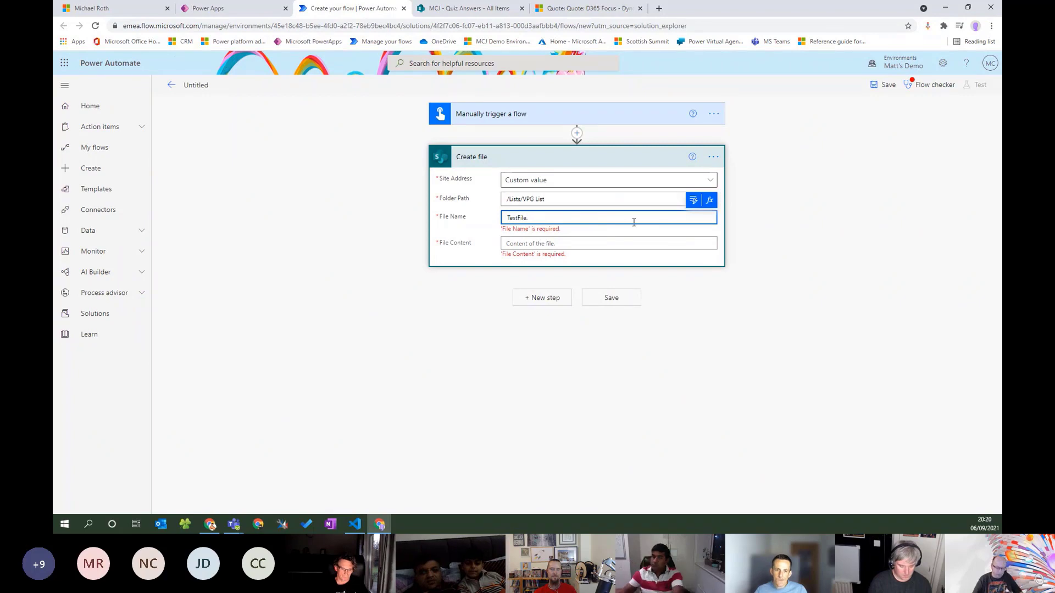
Insert a OneDrive for Business Get file content action between the manual trigger and the Create file action.
{"action": "left_click", "coordinate": [577, 133]}
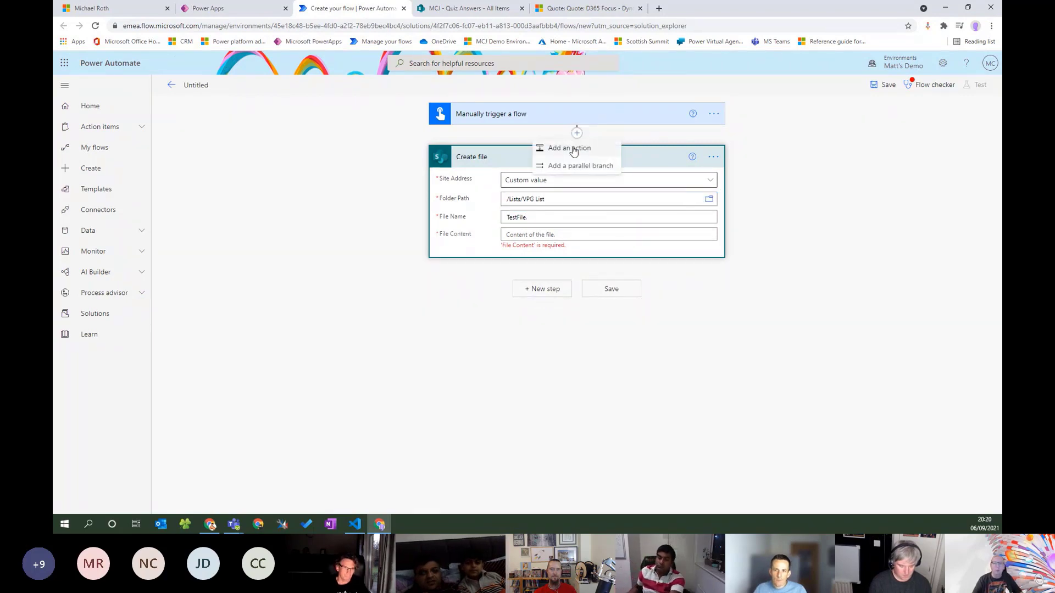
{"action": "left_click", "coordinate": [571, 149]}
{"action": "type", "text": "one"}
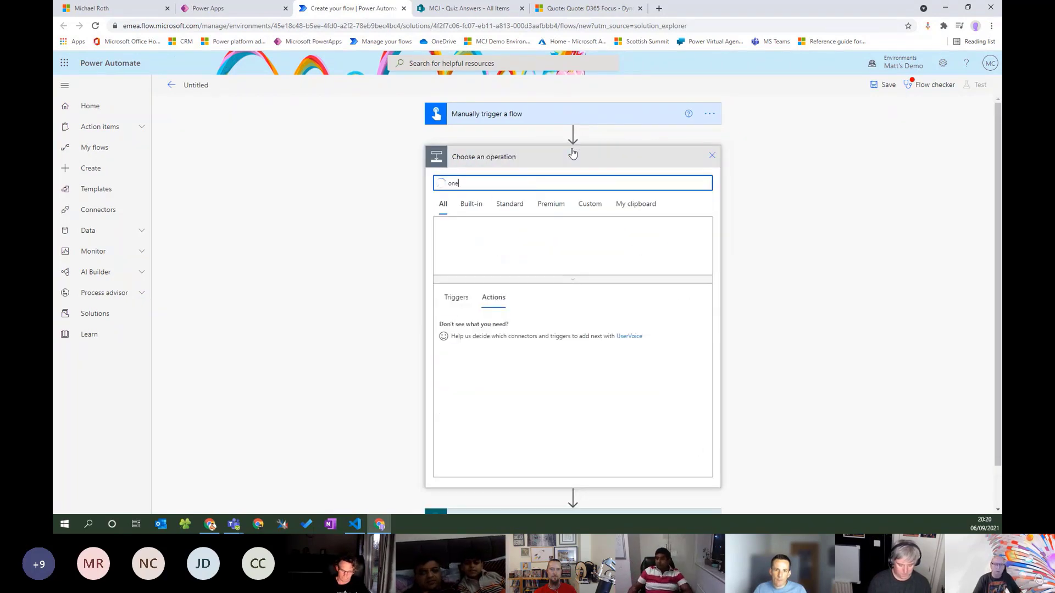
{"action": "type", "text": "drive"}
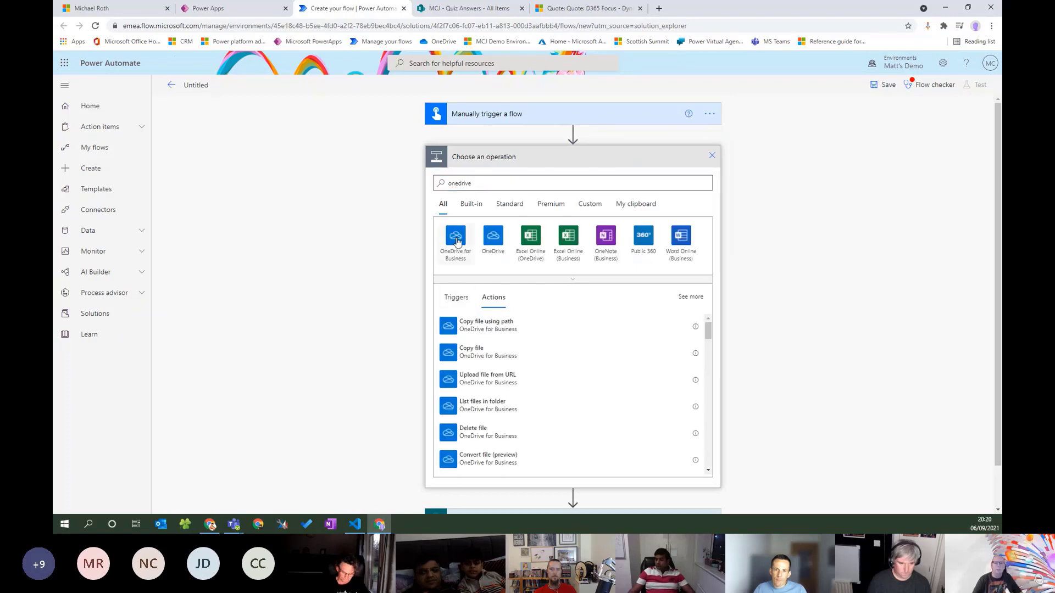
{"action": "left_click", "coordinate": [456, 241]}
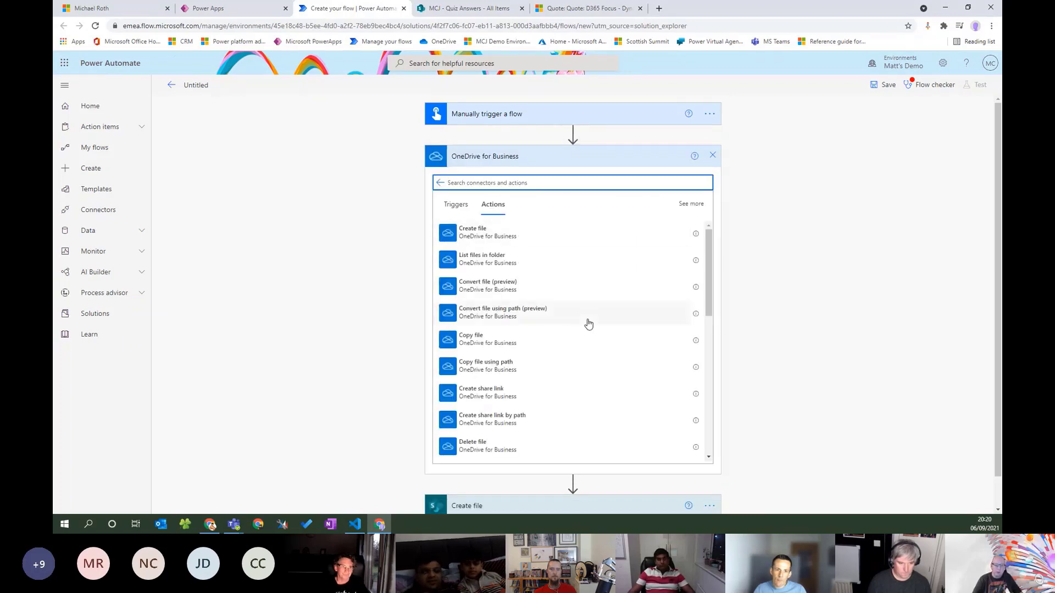
{"action": "scroll", "coordinate": [588, 330], "scroll_direction": "down", "scroll_amount": 4}
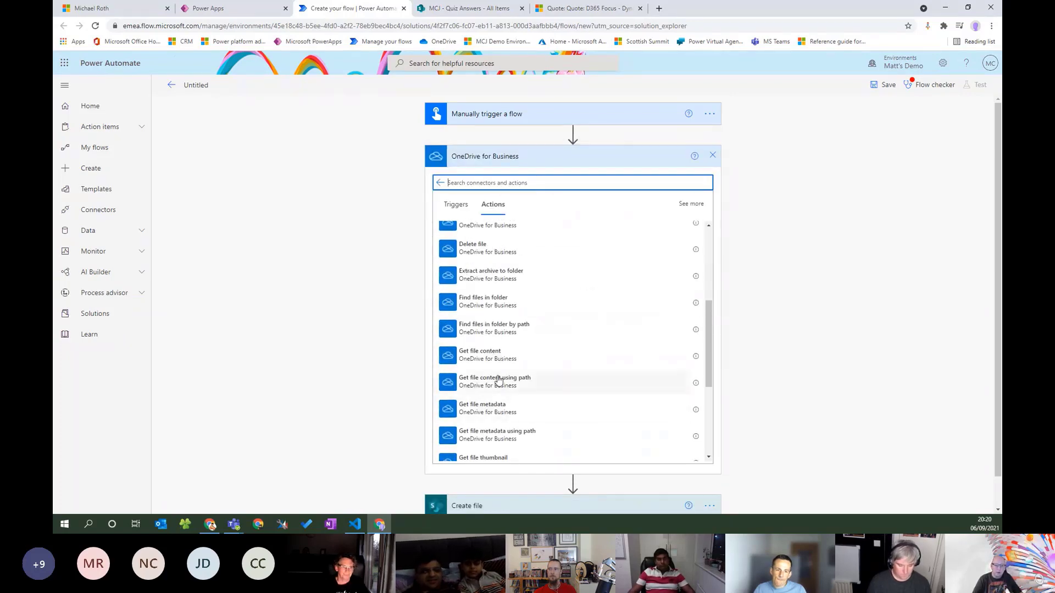
{"action": "left_click", "coordinate": [494, 354]}
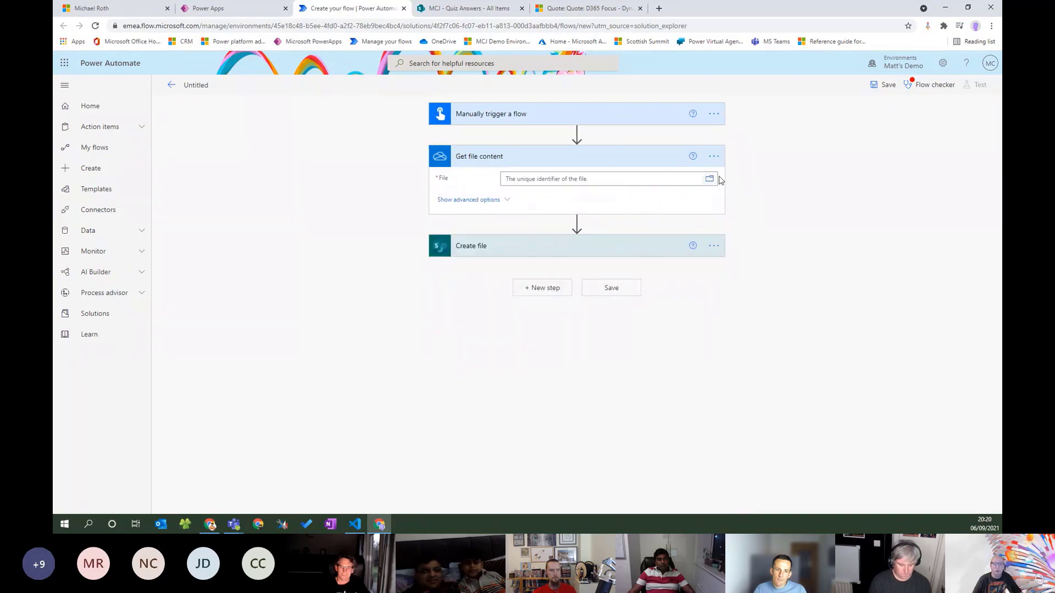
Set the Get file content action's file to /xena-warrior-princess-003.jpg from the OneDrive root folder.
{"action": "left_click", "coordinate": [709, 180]}
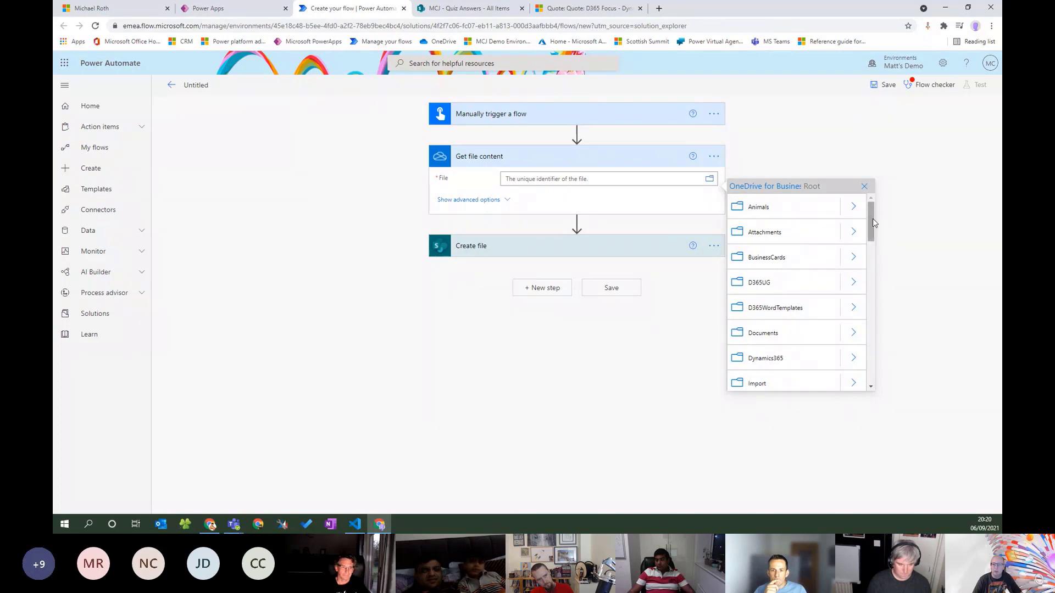
{"action": "left_click_drag", "start_coordinate": [873, 218], "coordinate": [873, 356]}
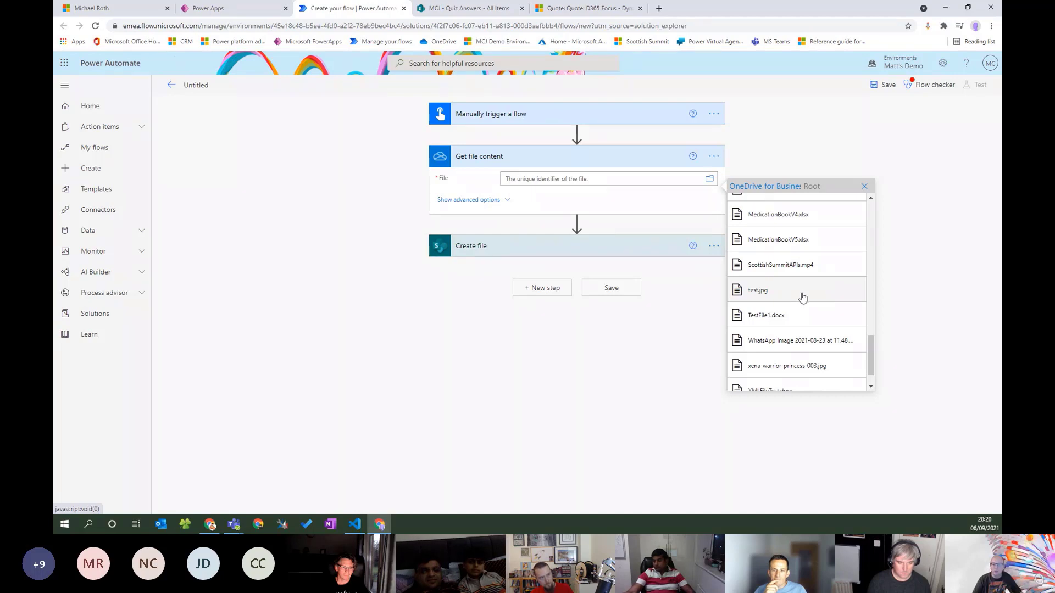
{"action": "left_click_drag", "start_coordinate": [871, 355], "coordinate": [868, 362]}
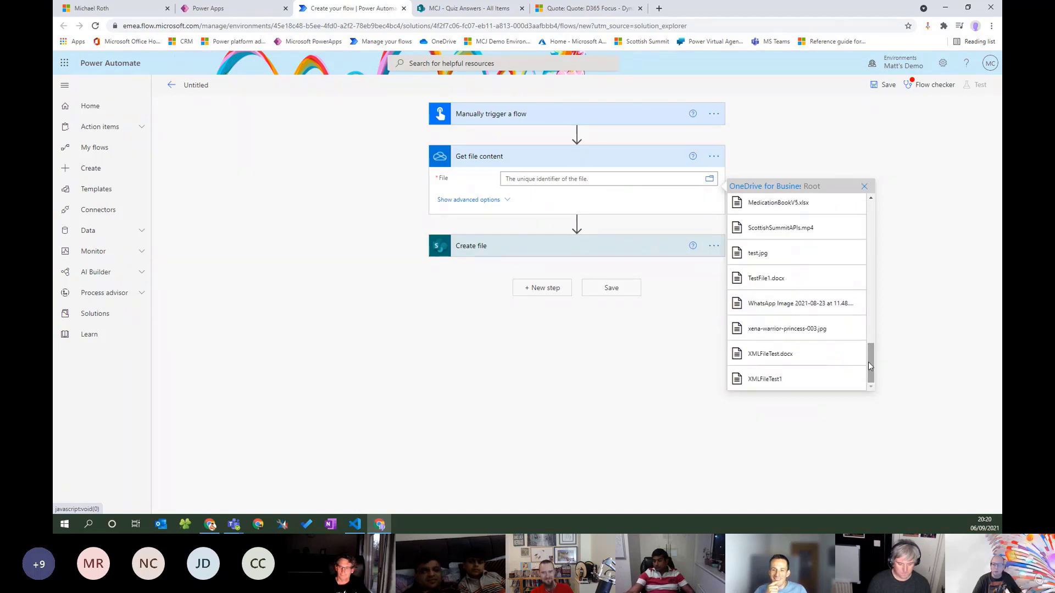
{"action": "left_click", "coordinate": [785, 331]}
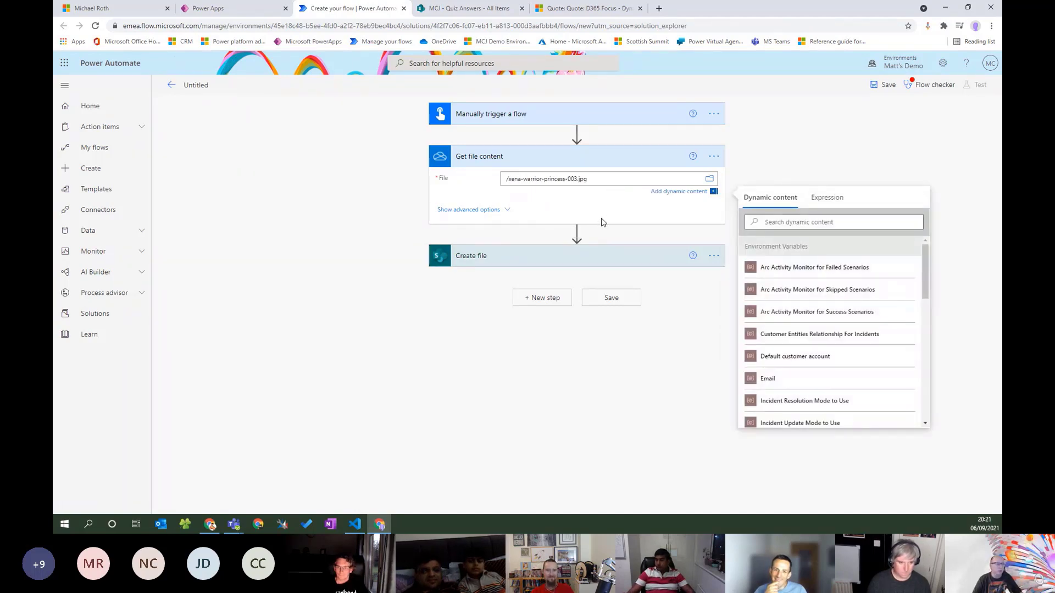
Complete the Create file action's file name as TestFile.jpg and set its file content to the File content output of Get file content.
{"action": "left_click", "coordinate": [571, 258]}
{"action": "left_click", "coordinate": [565, 308]}
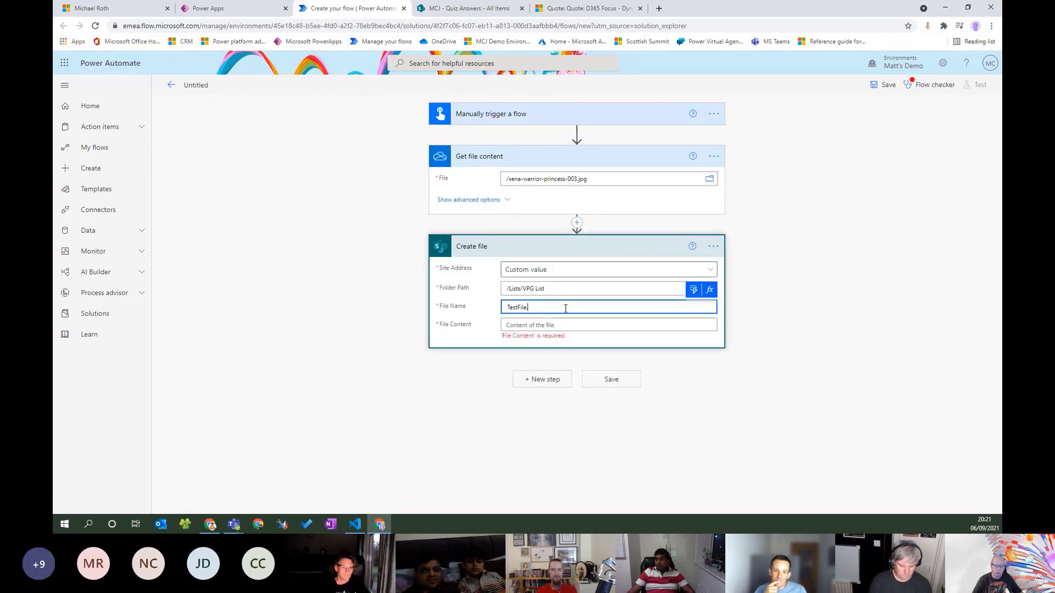
{"action": "type", "text": "jpg"}
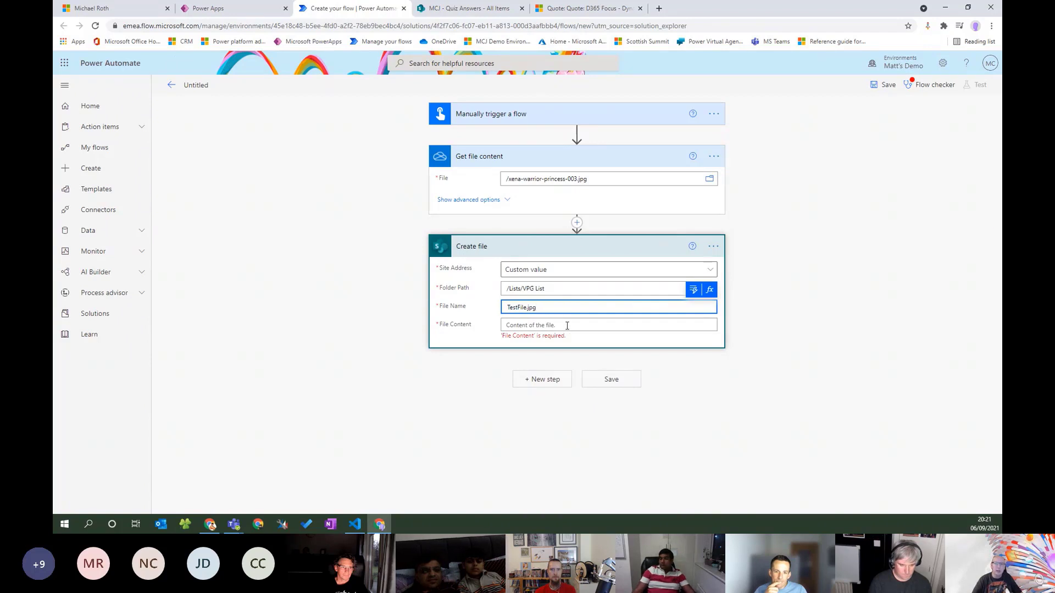
{"action": "left_click", "coordinate": [565, 325]}
{"action": "left_click", "coordinate": [694, 306]}
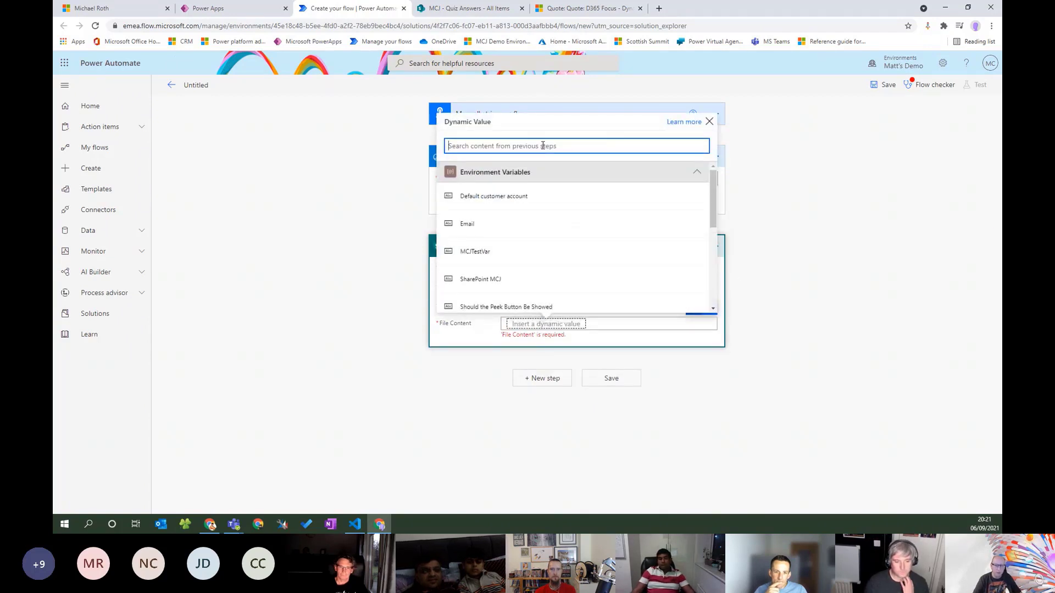
{"action": "left_click", "coordinate": [693, 178]}
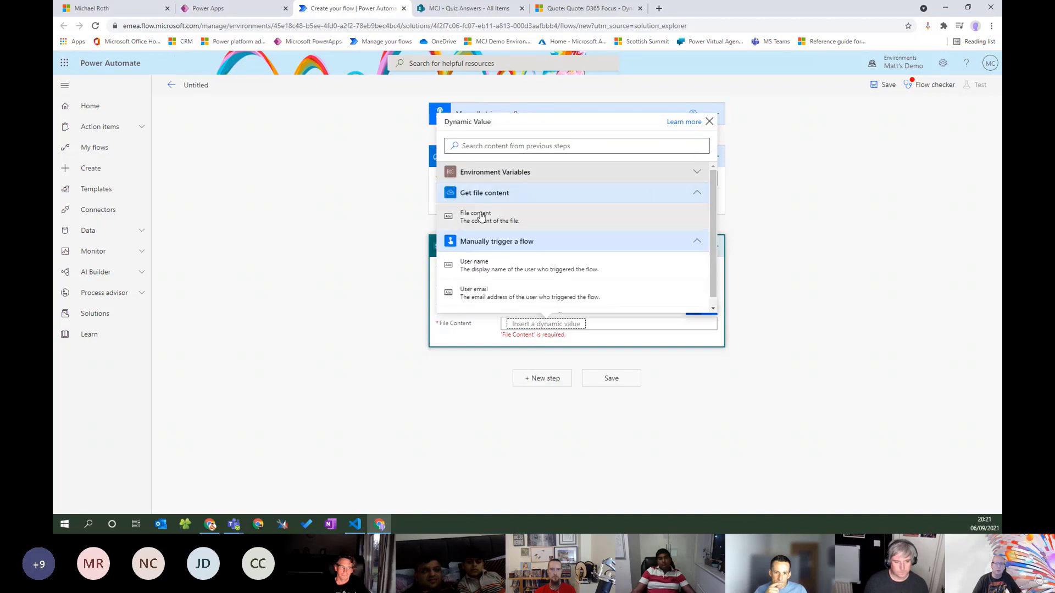
{"action": "left_click", "coordinate": [531, 222]}
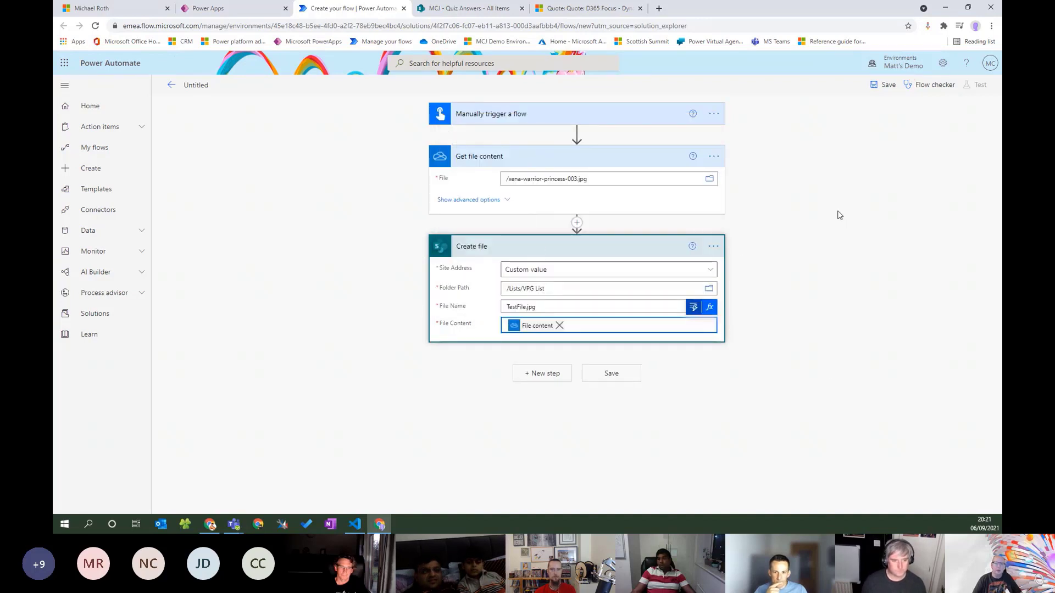
Save the flow and run a manual test of it with the SharePoint and OneDrive for Business connections.
{"action": "left_click", "coordinate": [884, 86]}
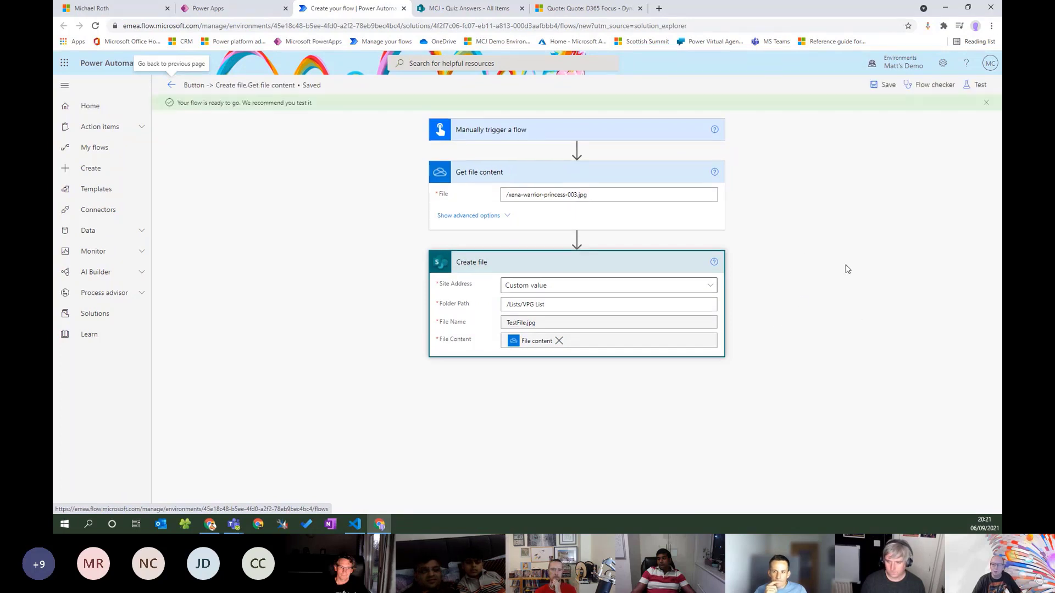
{"action": "left_click", "coordinate": [976, 85]}
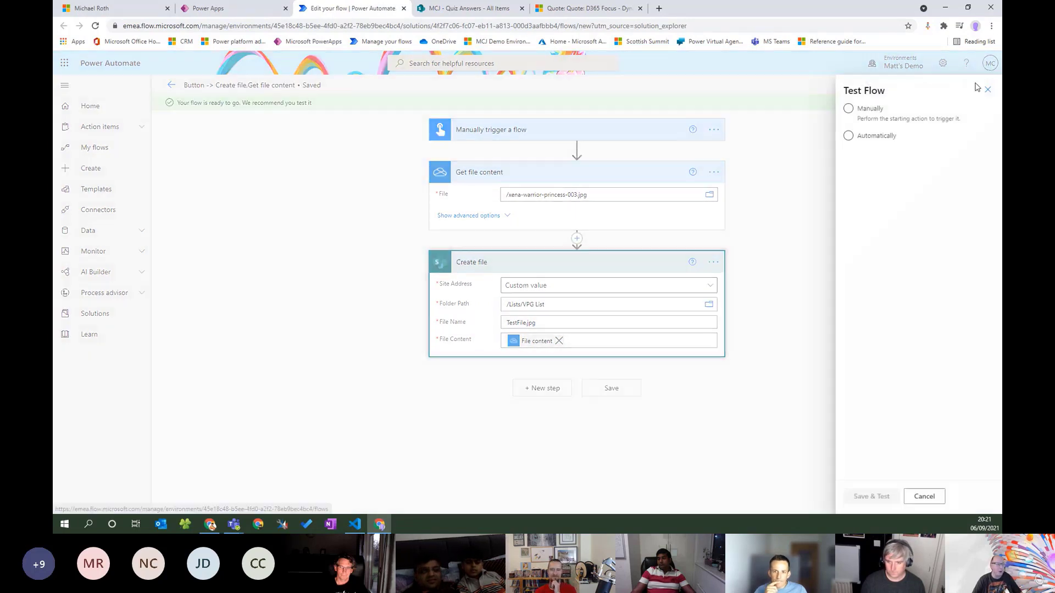
{"action": "left_click", "coordinate": [863, 114]}
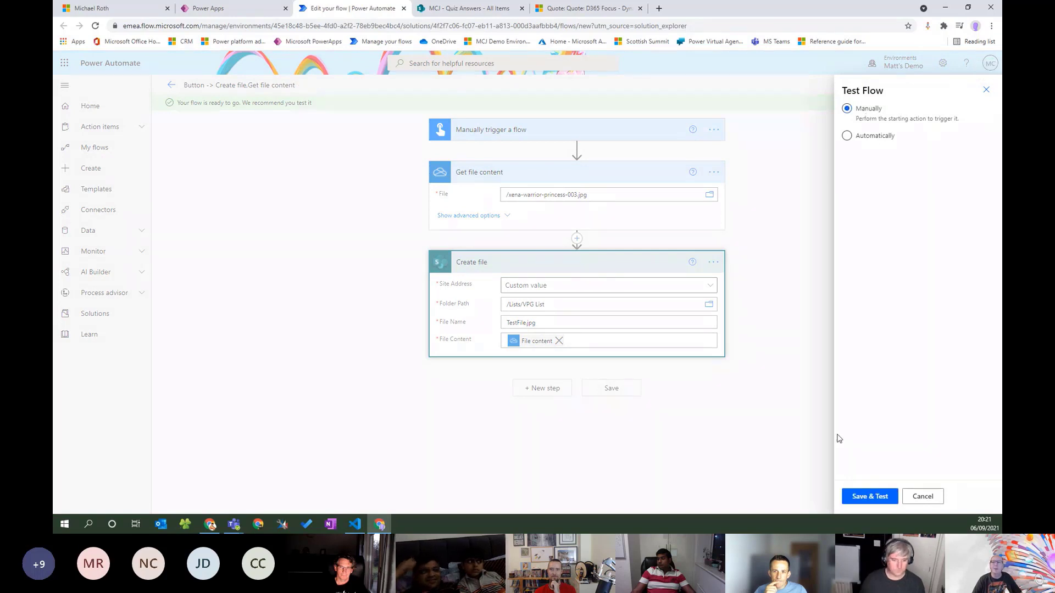
{"action": "left_click", "coordinate": [870, 498]}
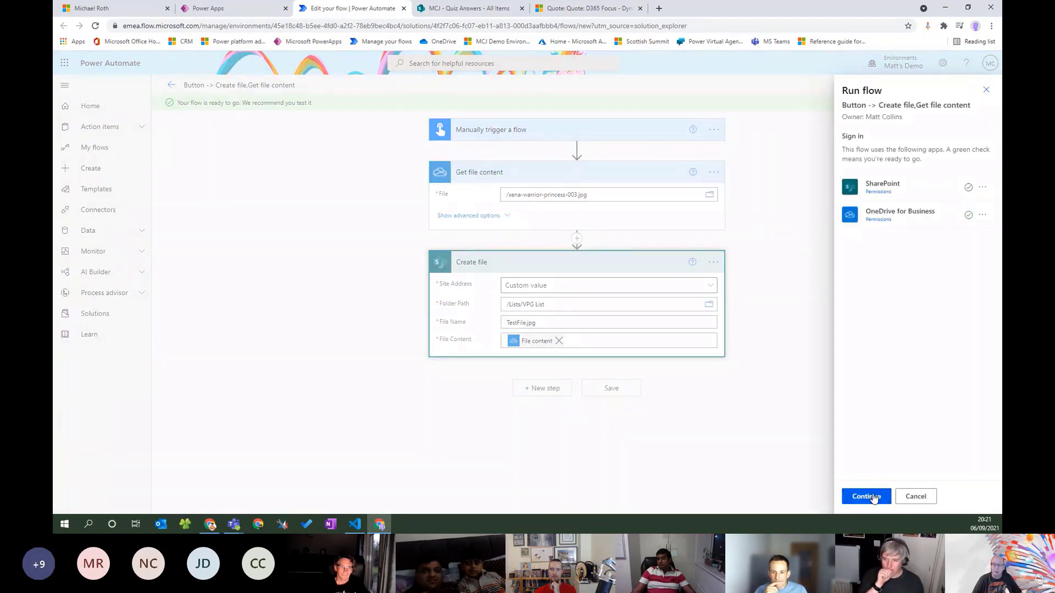
{"action": "left_click", "coordinate": [867, 496]}
{"action": "left_click", "coordinate": [852, 497]}
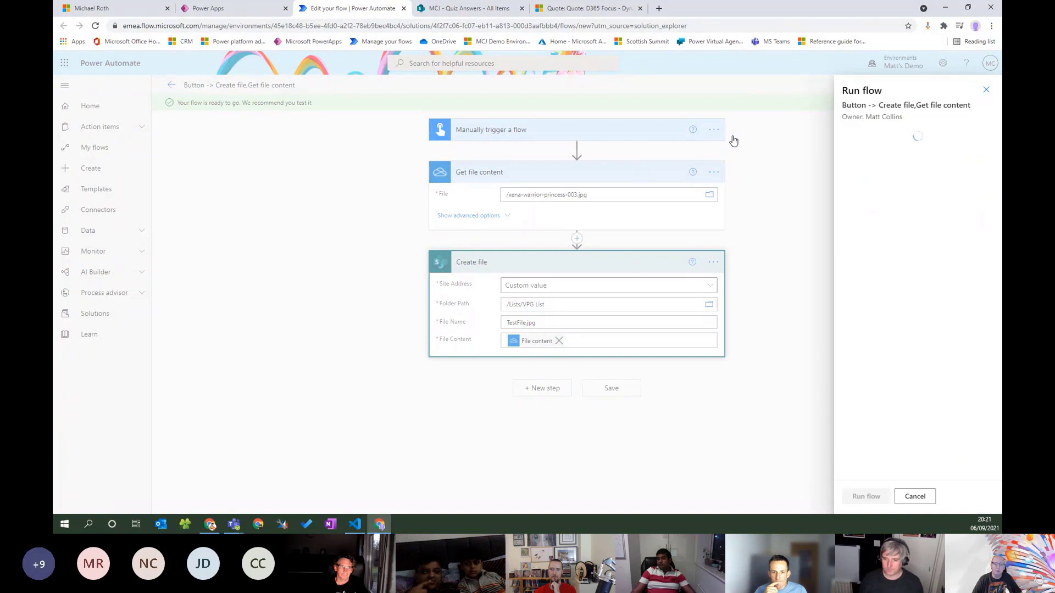
{"action": "left_click", "coordinate": [873, 496]}
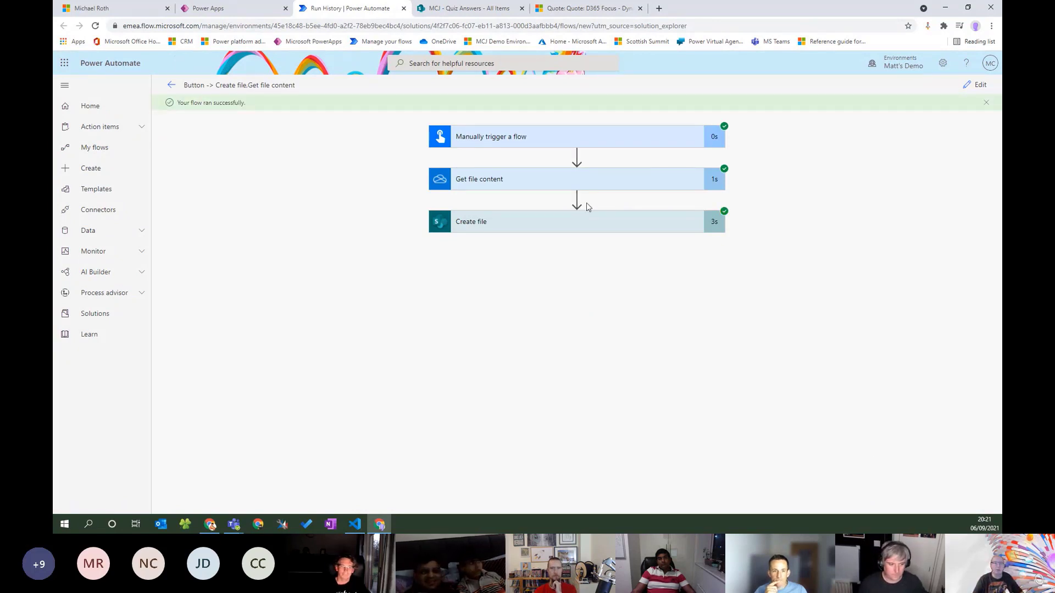
Examine the inputs and outputs of the Create file action in the completed run.
{"action": "left_click", "coordinate": [614, 221]}
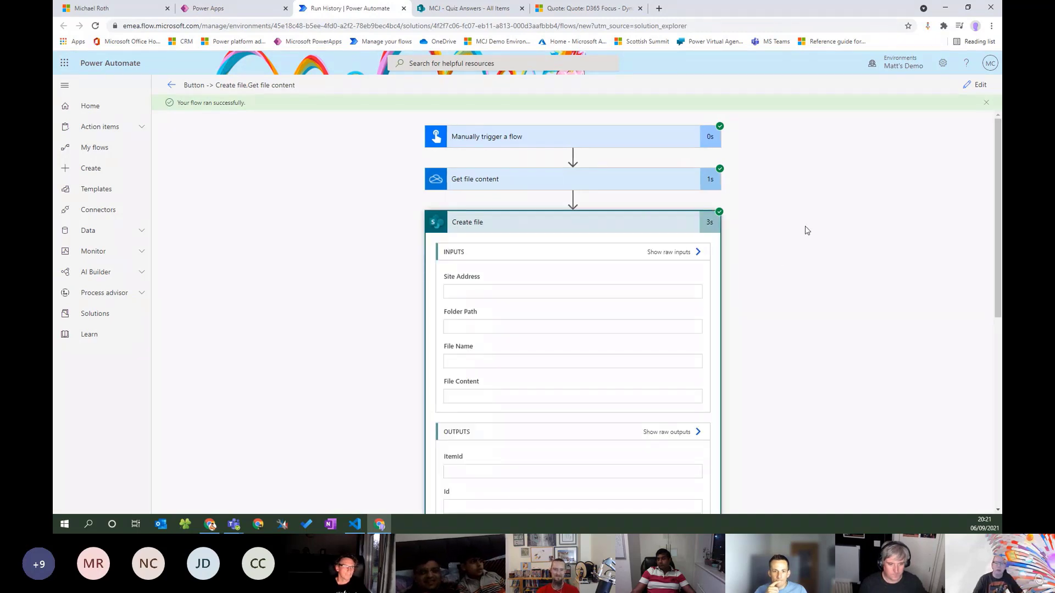
{"action": "scroll", "coordinate": [518, 234], "scroll_direction": "down", "scroll_amount": 5}
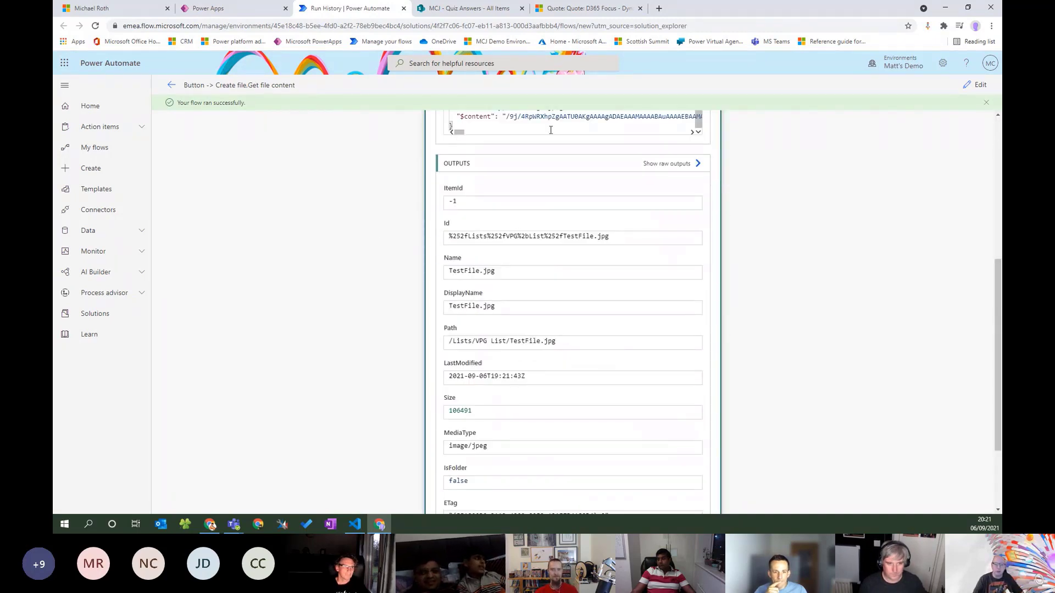
{"action": "scroll", "coordinate": [550, 130], "scroll_direction": "down", "scroll_amount": 3}
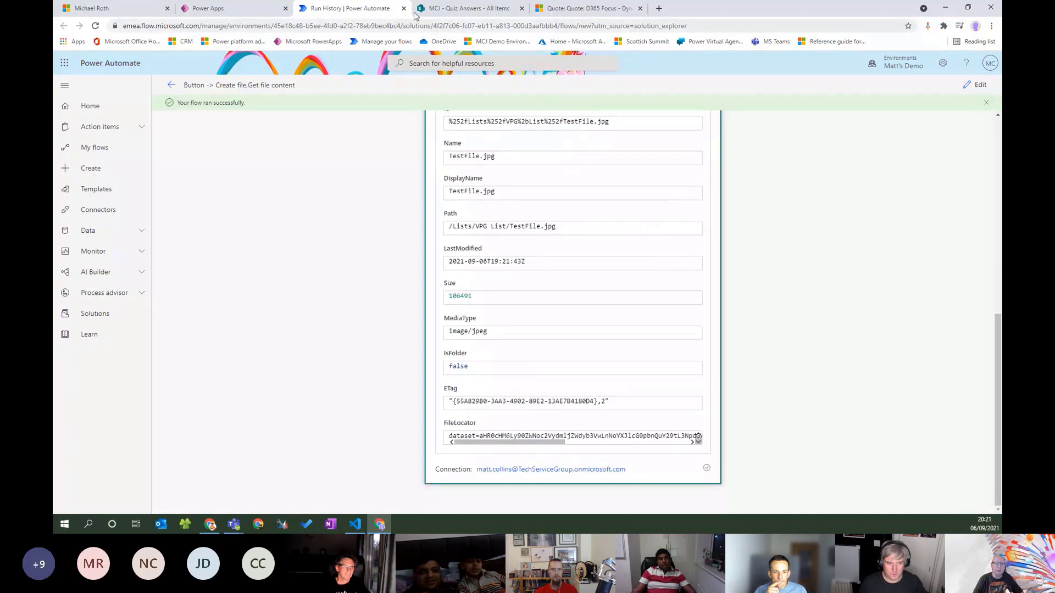
Switch to the MCJ SharePoint site and open the VPG List to look for the created file.
{"action": "left_click", "coordinate": [468, 8]}
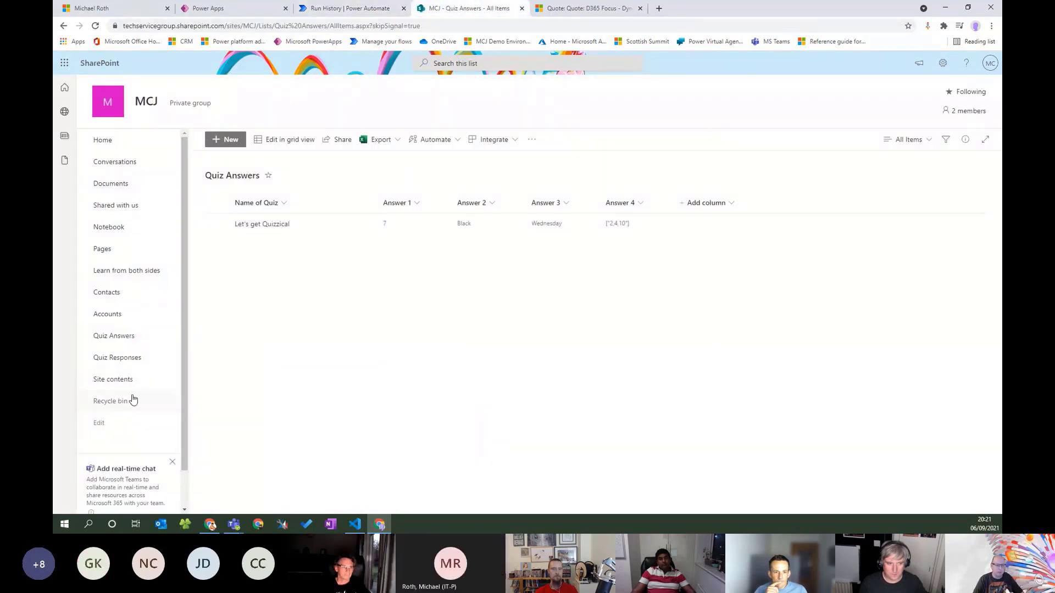
{"action": "scroll", "coordinate": [124, 370], "scroll_direction": "down", "scroll_amount": 2}
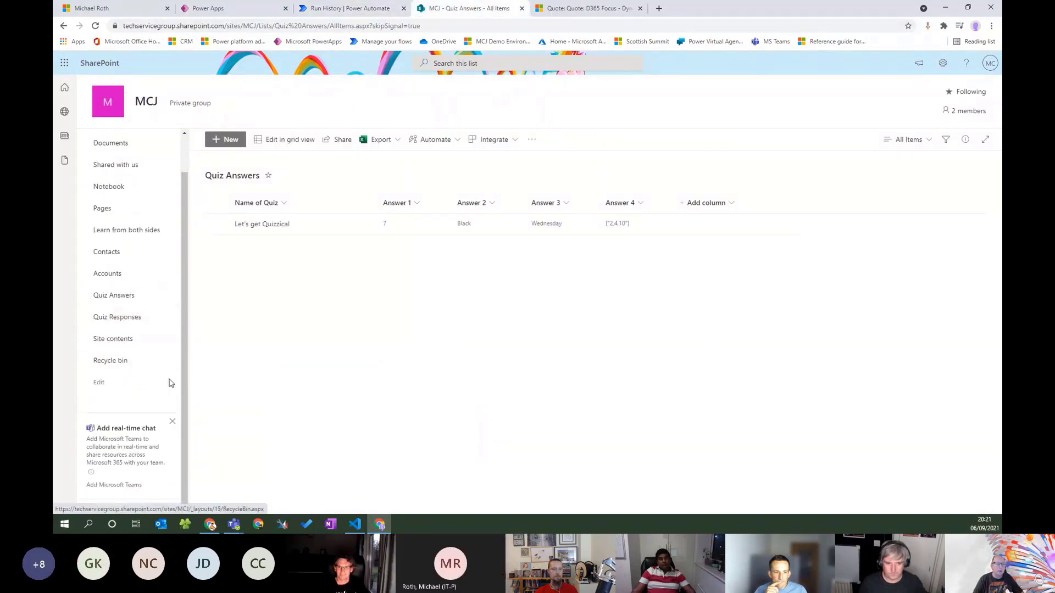
{"action": "scroll", "coordinate": [170, 381], "scroll_direction": "up", "scroll_amount": 2}
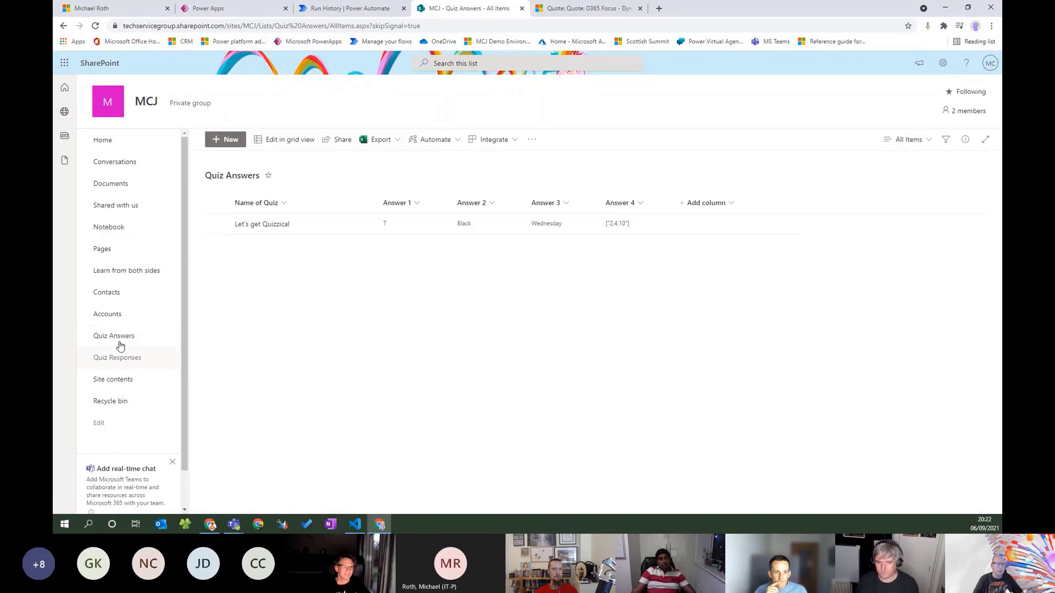
{"action": "left_click", "coordinate": [100, 423]}
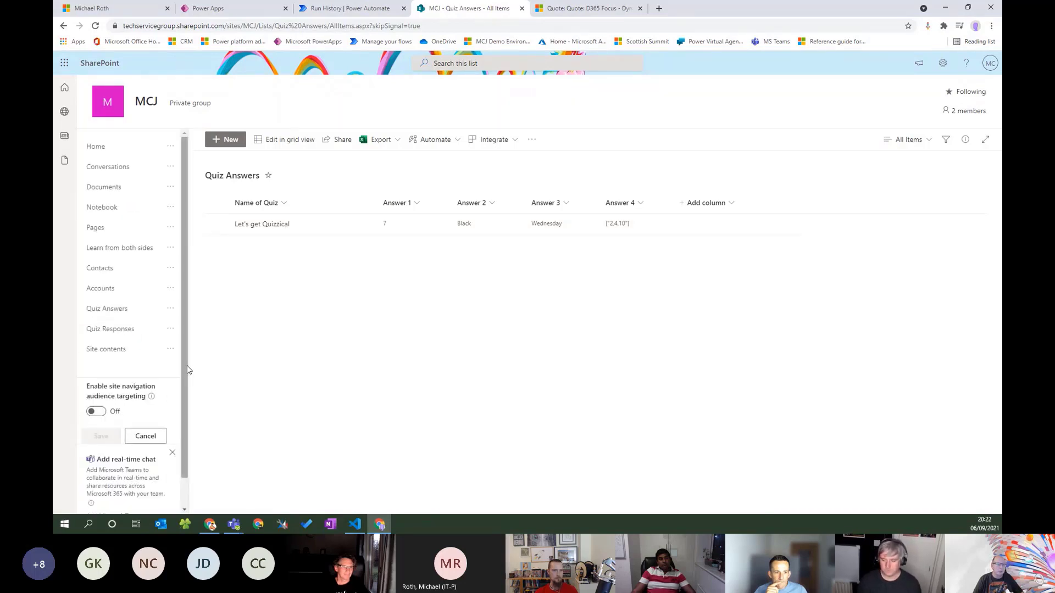
{"action": "left_click", "coordinate": [103, 168]}
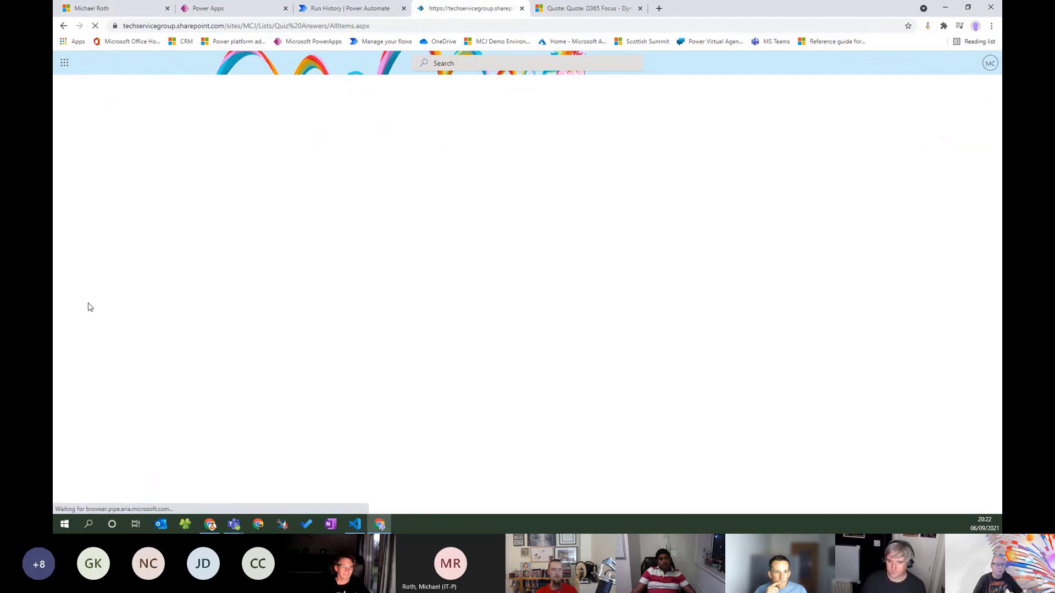
{"action": "left_click", "coordinate": [109, 379]}
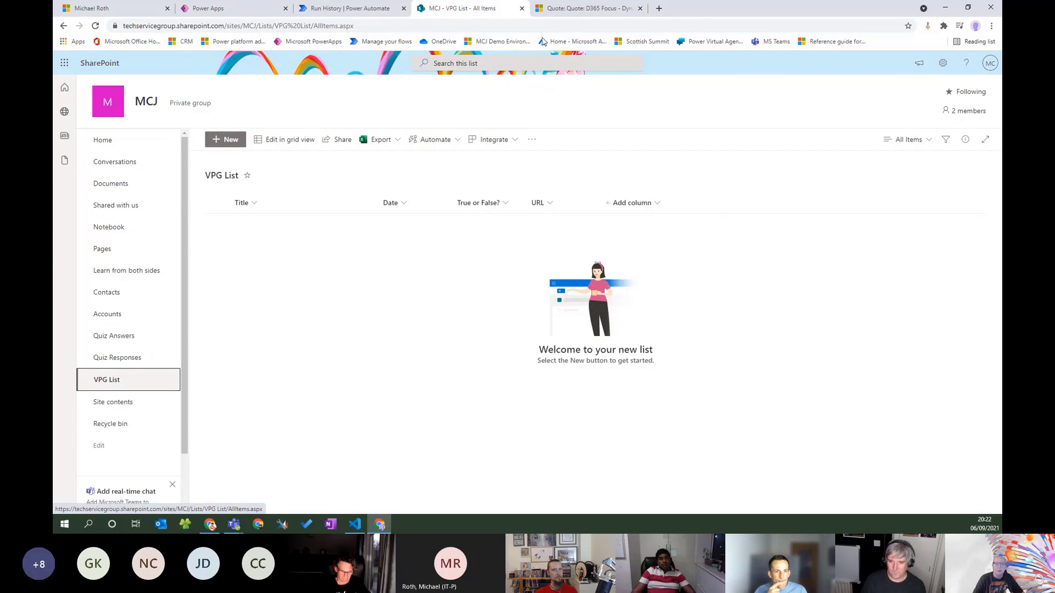
Review the Create file run details in Power Automate again and compare them with the VPG List in SharePoint.
{"action": "left_click", "coordinate": [335, 8]}
{"action": "scroll", "coordinate": [739, 288], "scroll_direction": "up", "scroll_amount": 2}
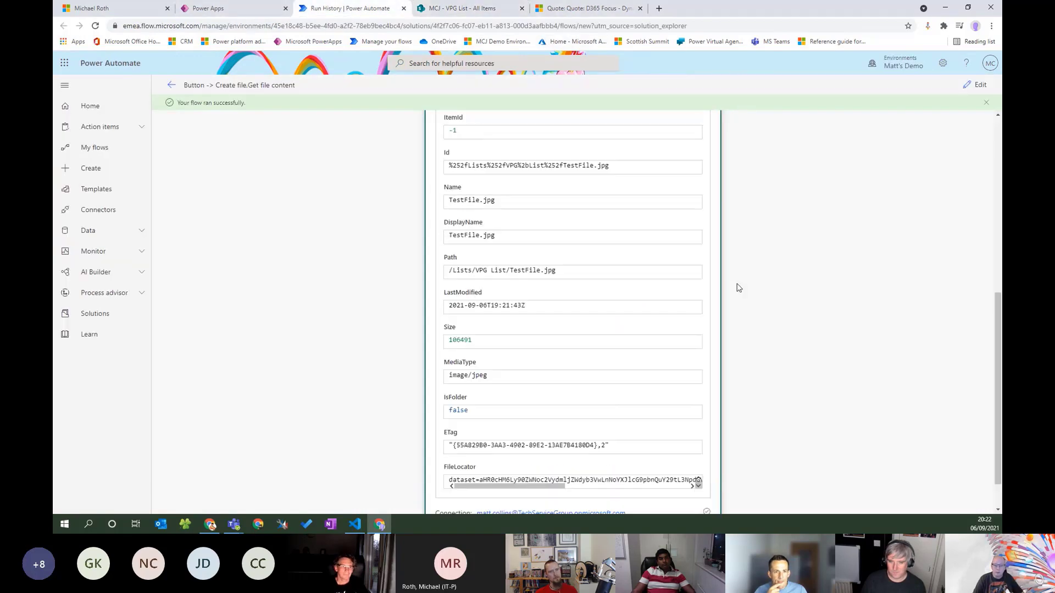
{"action": "scroll", "coordinate": [738, 288], "scroll_direction": "up", "scroll_amount": 2}
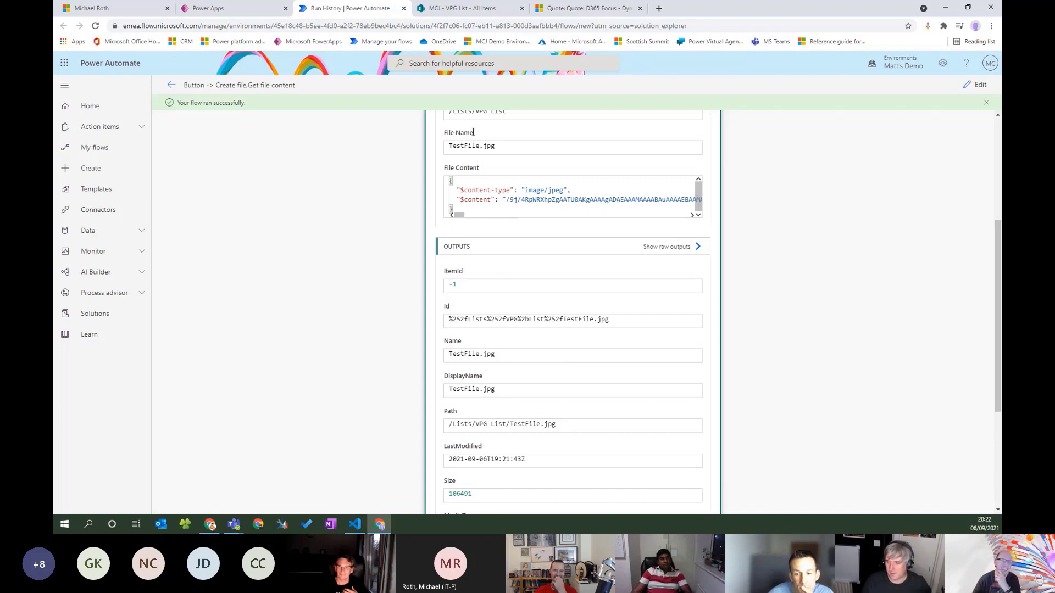
{"action": "key", "text": "ctrl+Tab"}
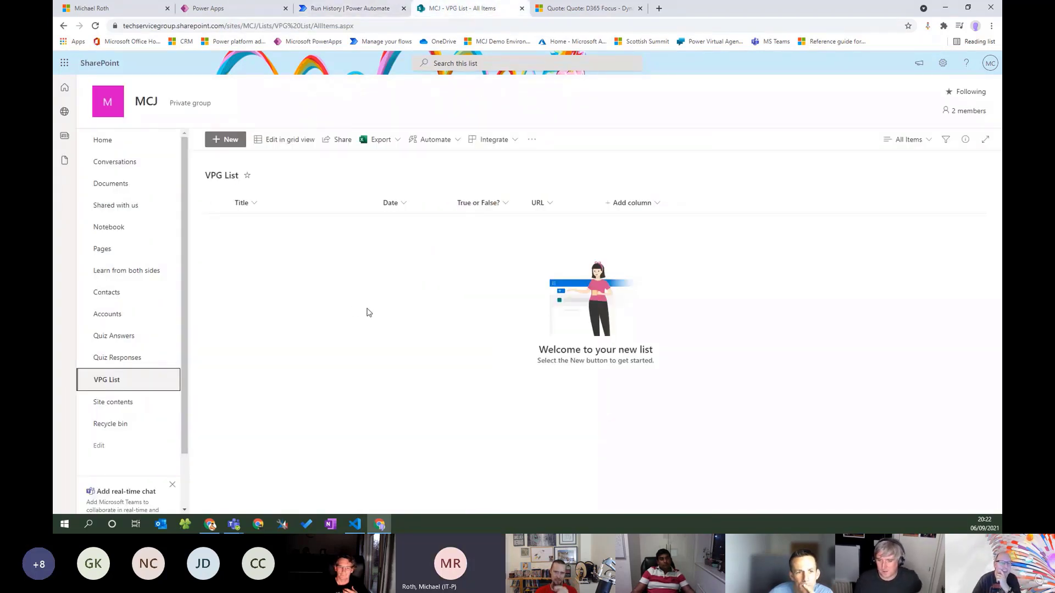
{"action": "left_click", "coordinate": [531, 139]}
Copy the output path /Lists/VPG List/TestFile.jpg from the Create file action's run details in Power Automate.
{"action": "key", "text": "ctrl+shift+Tab"}
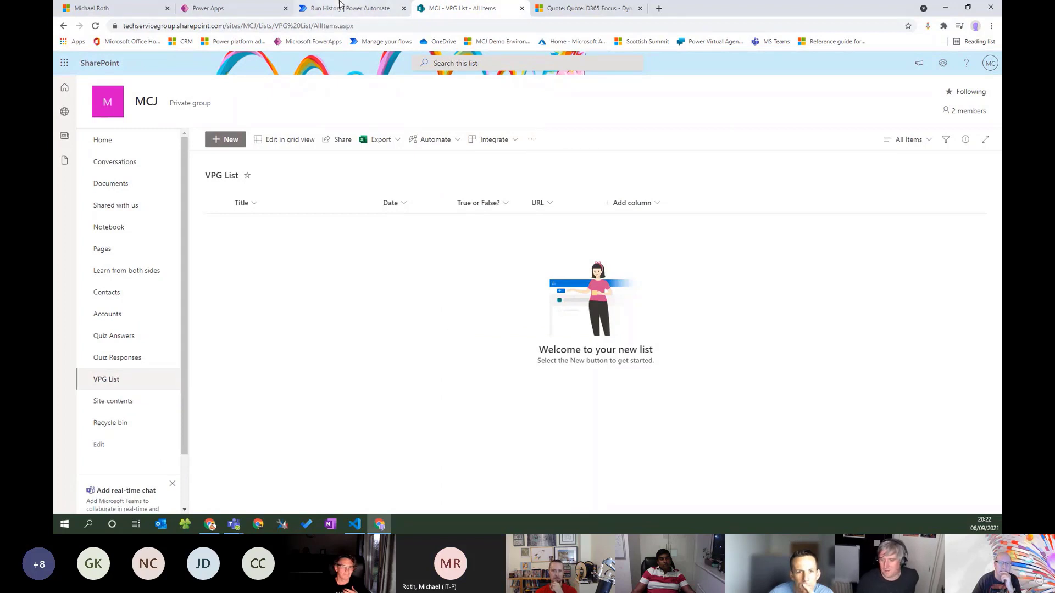
{"action": "scroll", "coordinate": [633, 322], "scroll_direction": "down", "scroll_amount": 1}
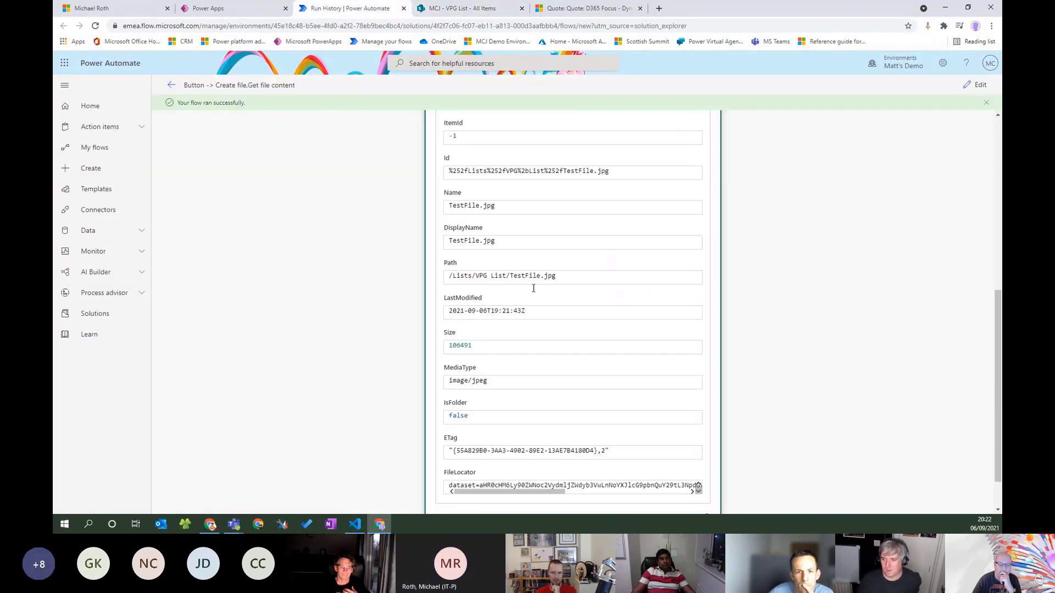
{"action": "left_click_drag", "start_coordinate": [570, 279], "coordinate": [399, 282]}
{"action": "key", "text": "ctrl+c"}
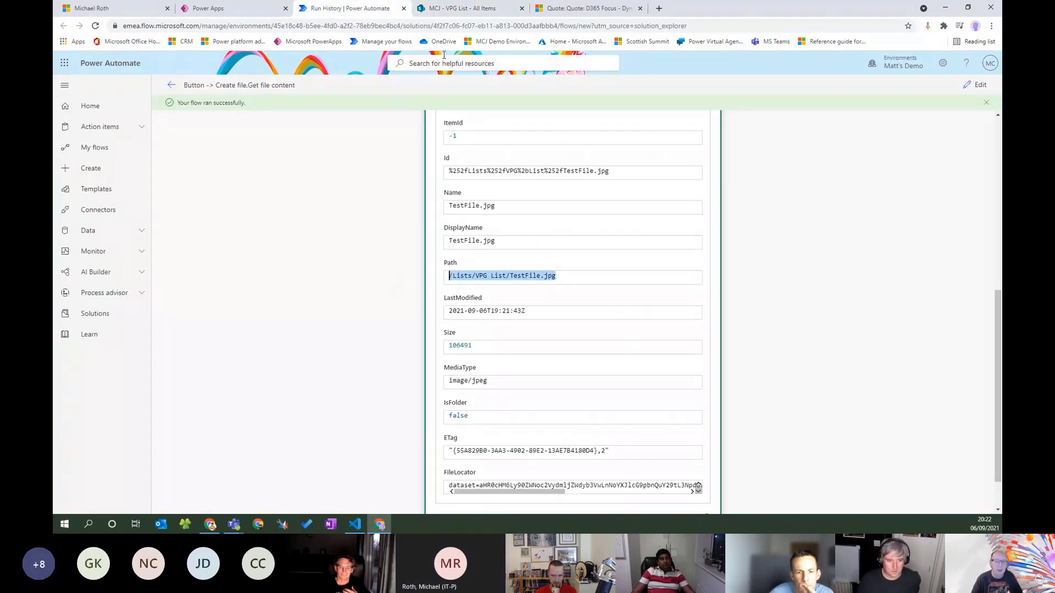
Try to open TestFile.jpg in the browser by appending the copied path to the VPG List's SharePoint address, trimmed to /sites/MCJ/Lists/VPG.
{"action": "key", "text": "ctrl+Tab"}
{"action": "left_click", "coordinate": [375, 26]}
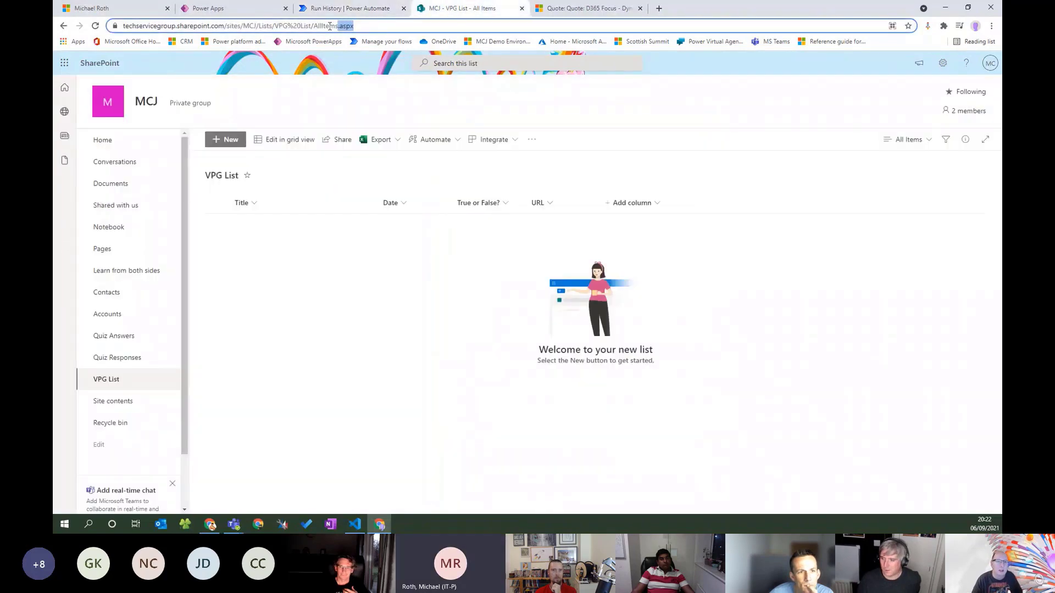
{"action": "key", "text": "ctrl+v"}
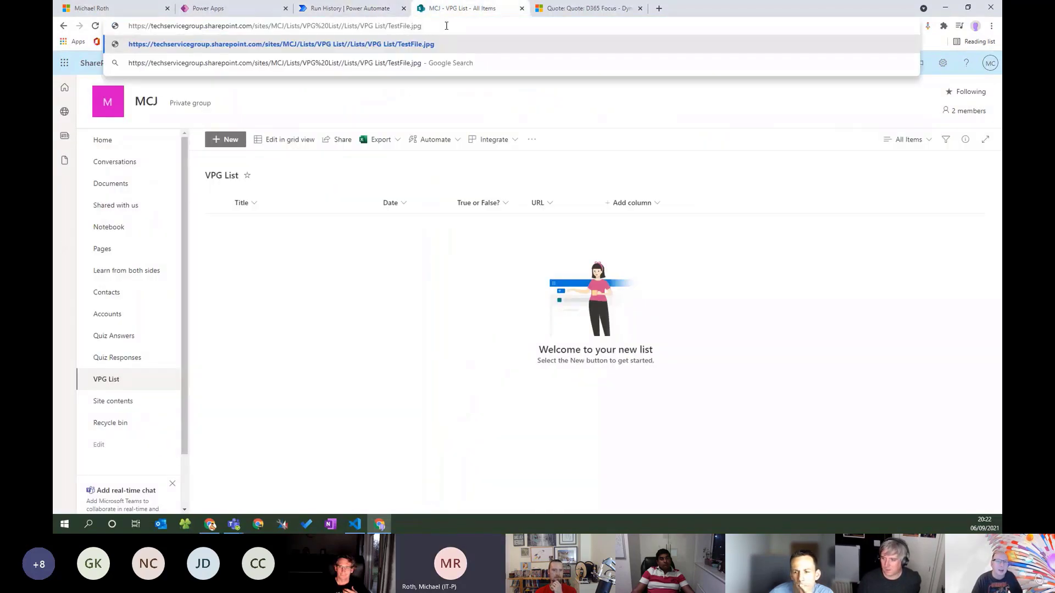
{"action": "key", "text": "BackSpace"}
{"action": "key", "text": "BackSpace"}
{"action": "key", "text": "BackSpace"}
{"action": "key", "text": "BackSpace"}
{"action": "key", "text": "BackSpace"}
{"action": "key", "text": "BackSpace"}
{"action": "key", "text": "BackSpace"}
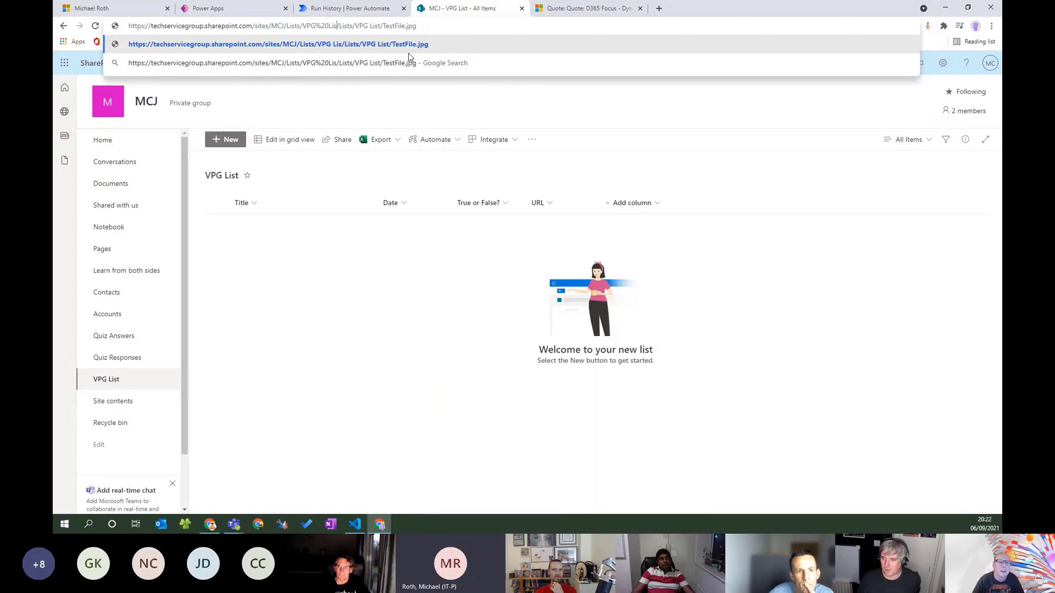
{"action": "key", "text": "BackSpace"}
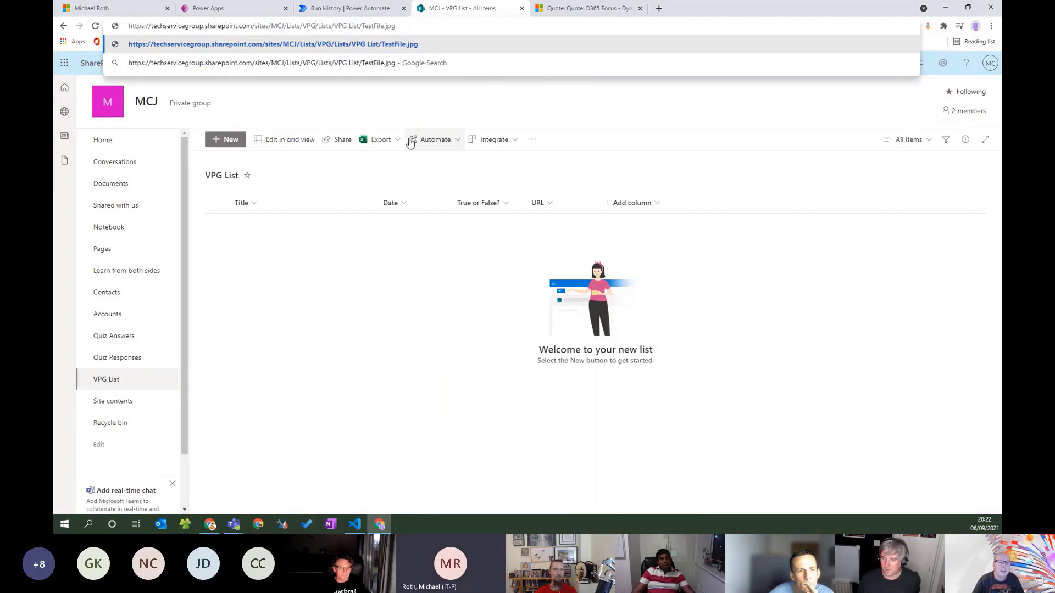
{"action": "key", "text": "Return"}
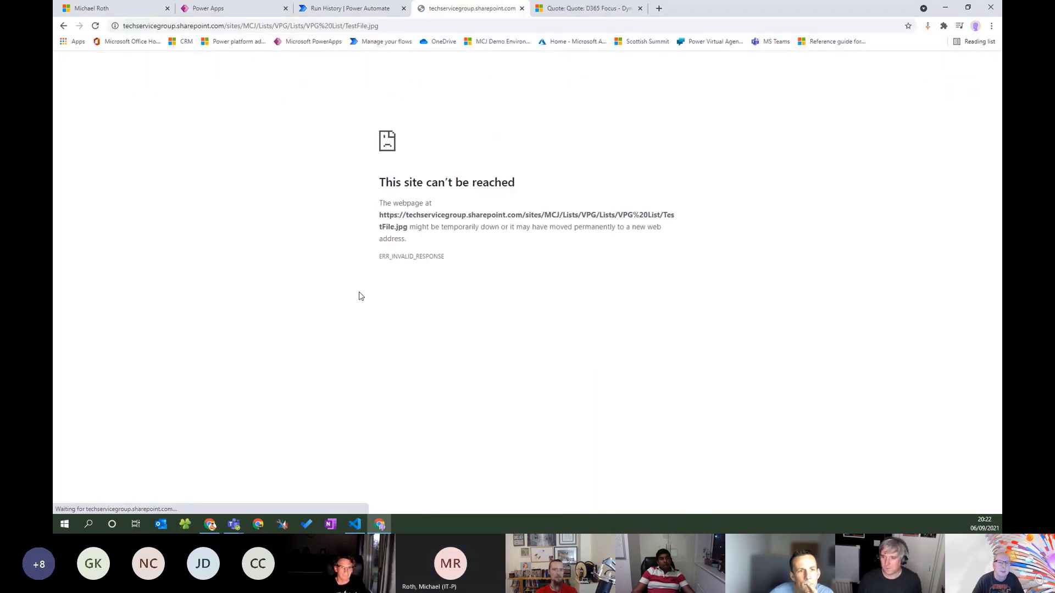
Close the SharePoint TestFile.jpg page and return to the flow's run details in Power Automate.
{"action": "left_click", "coordinate": [405, 27]}
{"action": "left_click", "coordinate": [405, 28]}
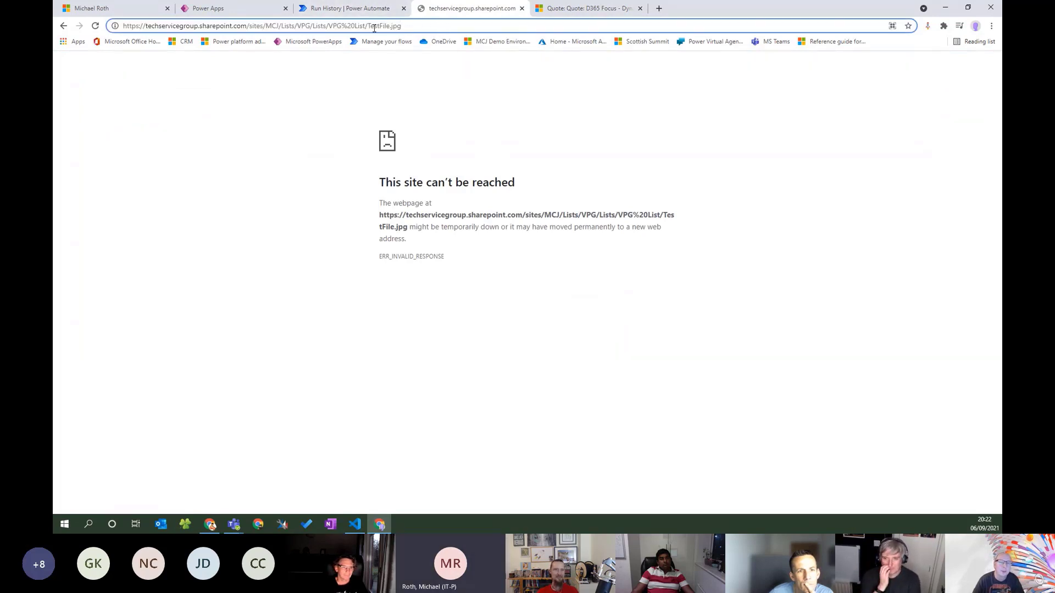
{"action": "left_click", "coordinate": [522, 9]}
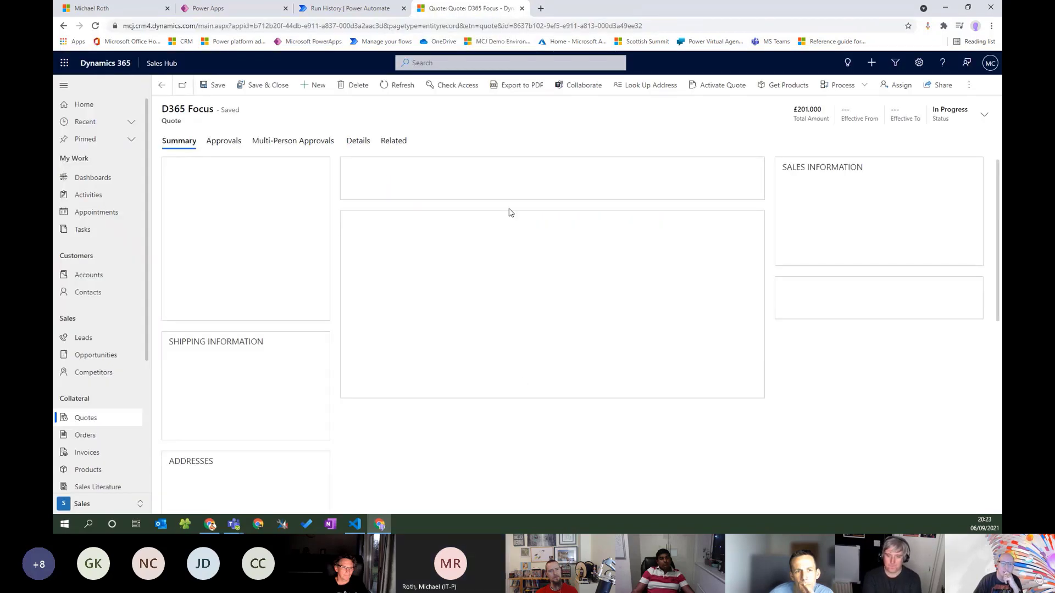
{"action": "left_click", "coordinate": [360, 12]}
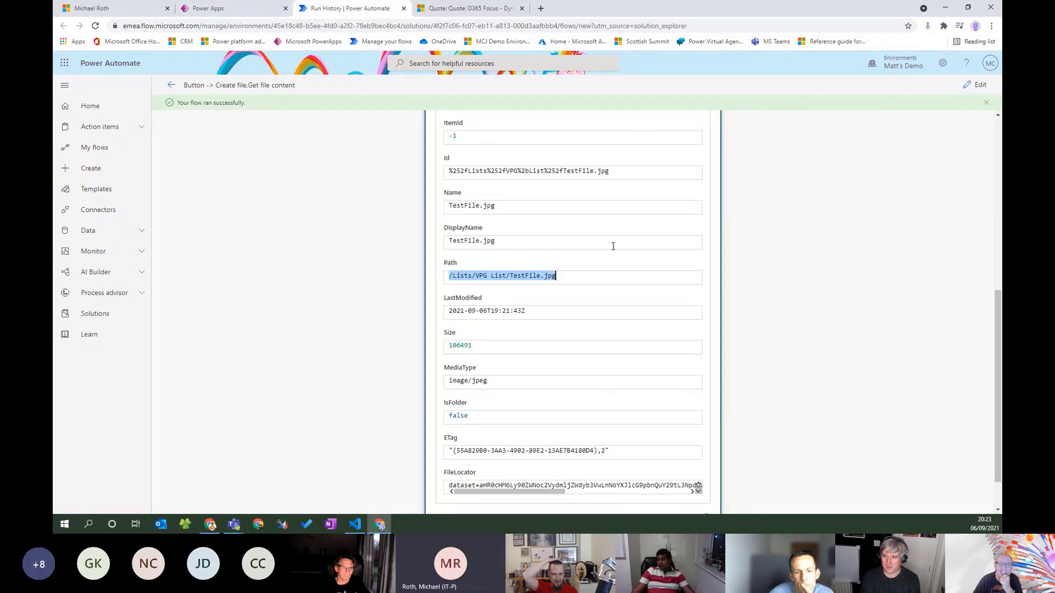
Examine the Create file action's inputs and outputs in the run details, including its folder path, item ID, file name and path.
{"action": "scroll", "coordinate": [612, 281], "scroll_direction": "up", "scroll_amount": 3}
{"action": "scroll", "coordinate": [613, 283], "scroll_direction": "up", "scroll_amount": 2}
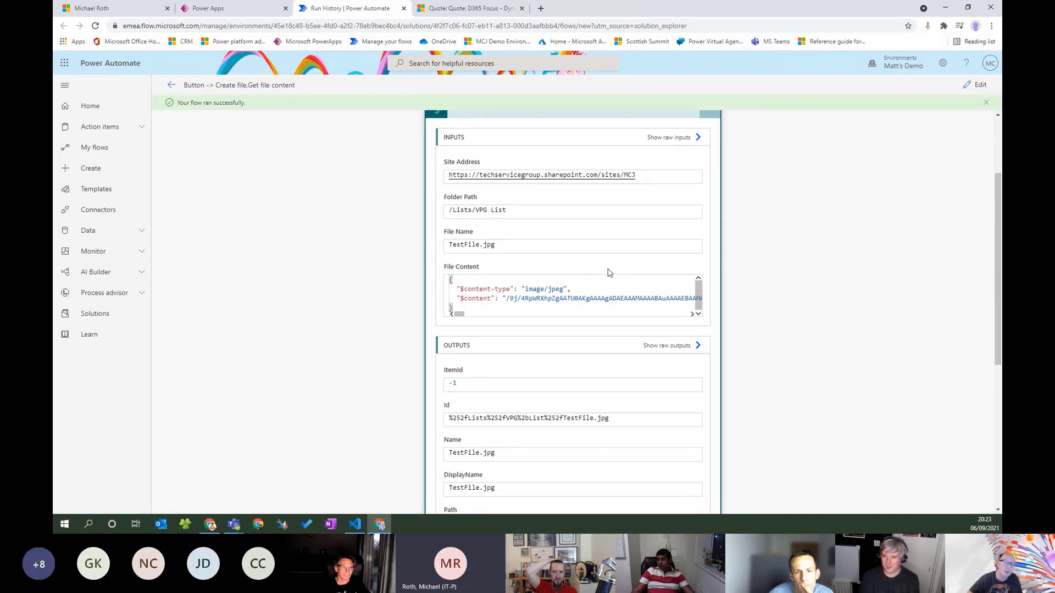
{"action": "left_click_drag", "start_coordinate": [515, 210], "coordinate": [394, 214]}
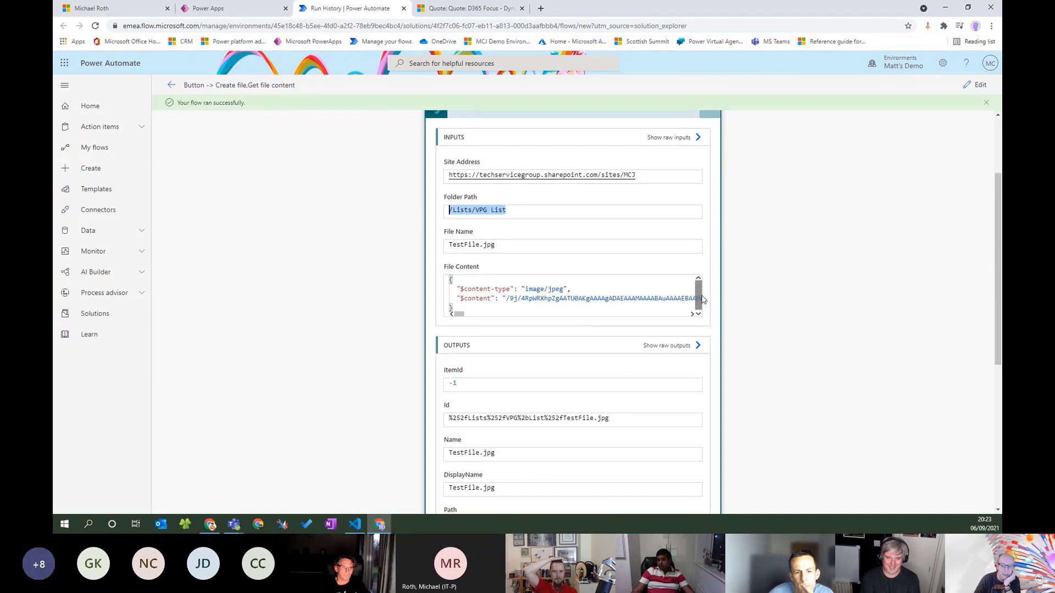
{"action": "scroll", "coordinate": [778, 291], "scroll_direction": "down", "scroll_amount": 4}
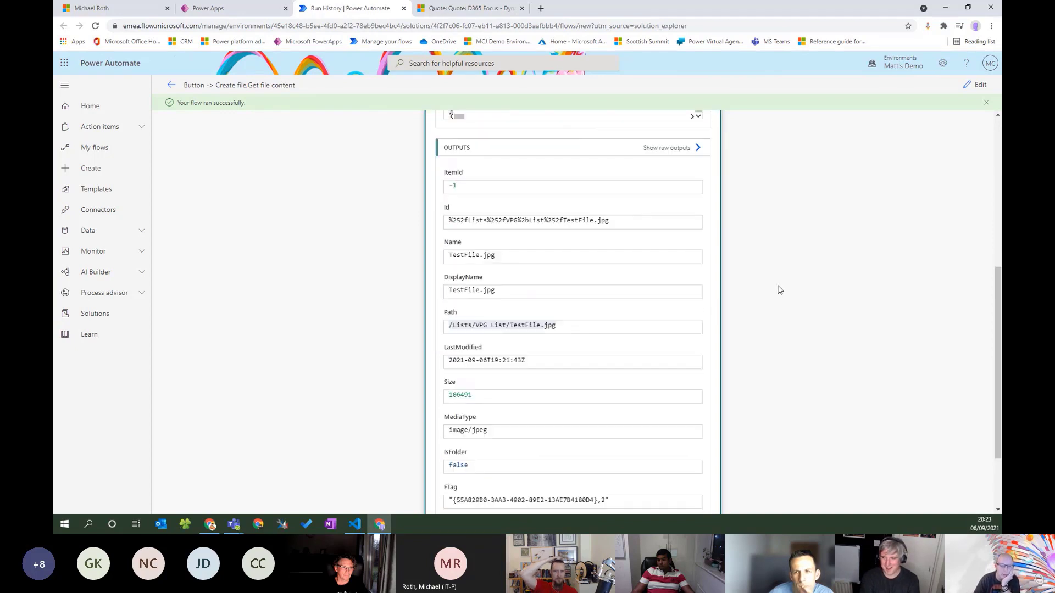
{"action": "double_click", "coordinate": [453, 185]}
{"action": "double_click", "coordinate": [539, 253]}
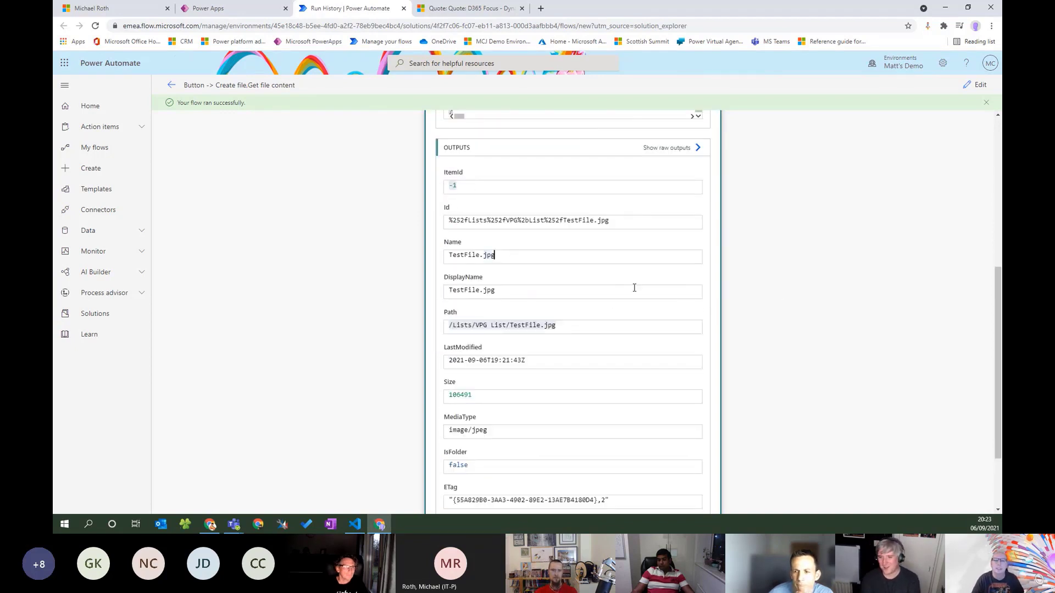
{"action": "left_click", "coordinate": [573, 330]}
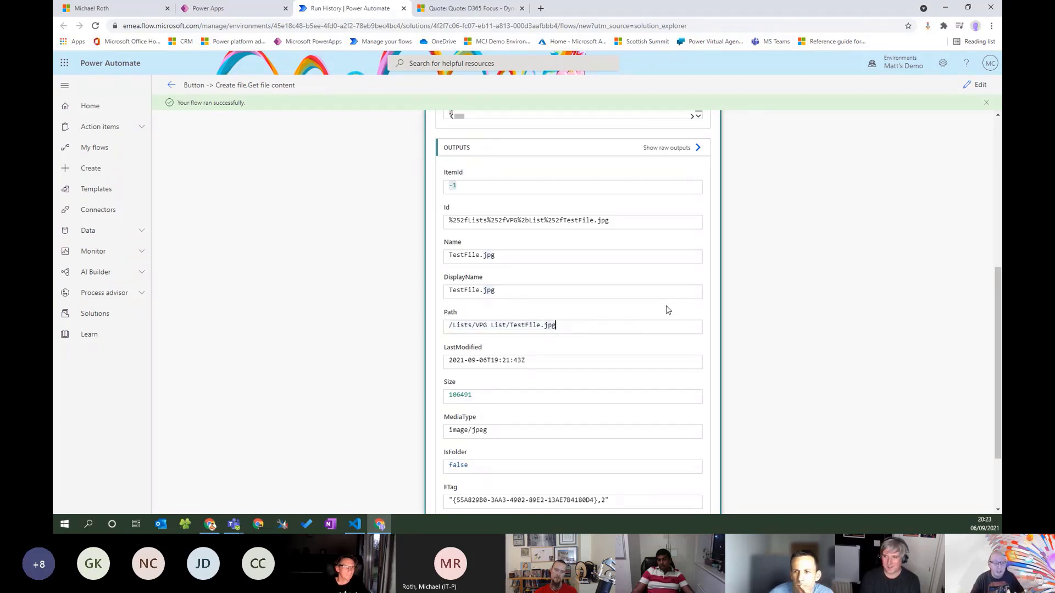
{"action": "scroll", "coordinate": [818, 165], "scroll_direction": "up", "scroll_amount": 6}
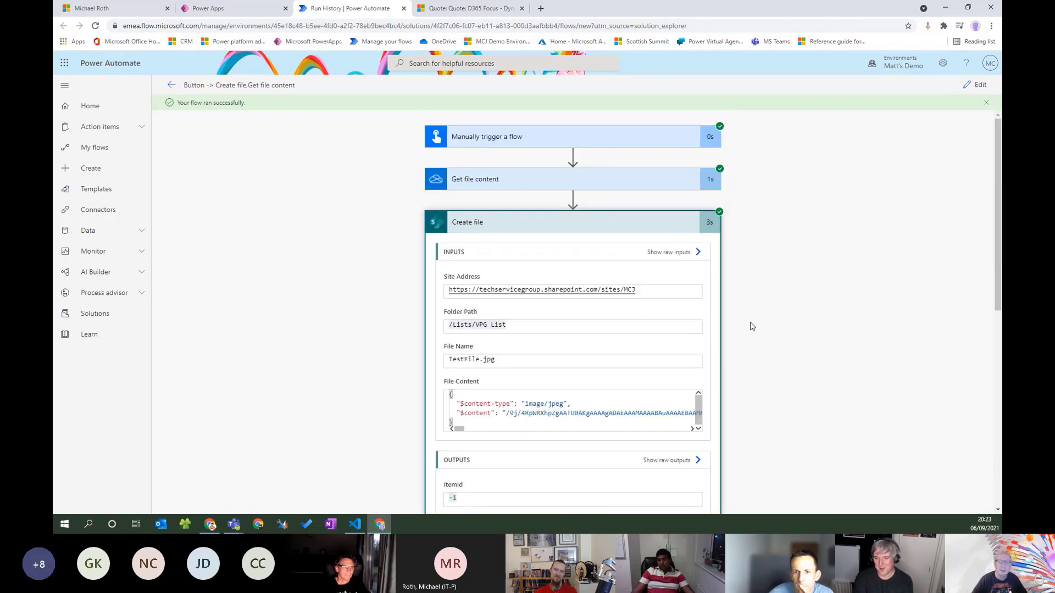
Open the flow for editing and delete its Create file and Get file content actions, keeping only the manual trigger.
{"action": "left_click", "coordinate": [976, 85]}
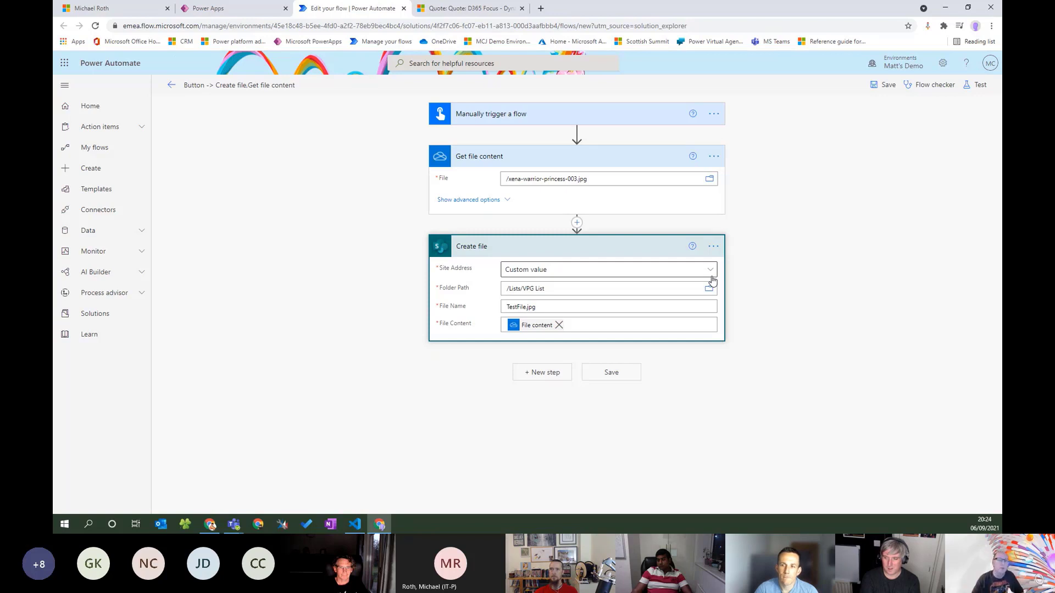
{"action": "left_click", "coordinate": [714, 246]}
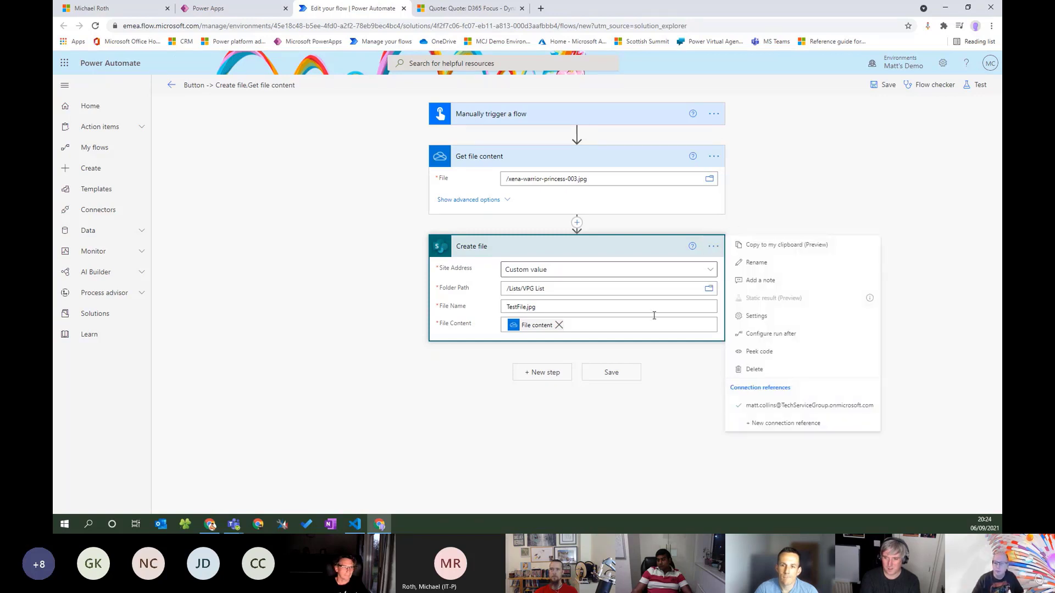
{"action": "left_click", "coordinate": [754, 370]}
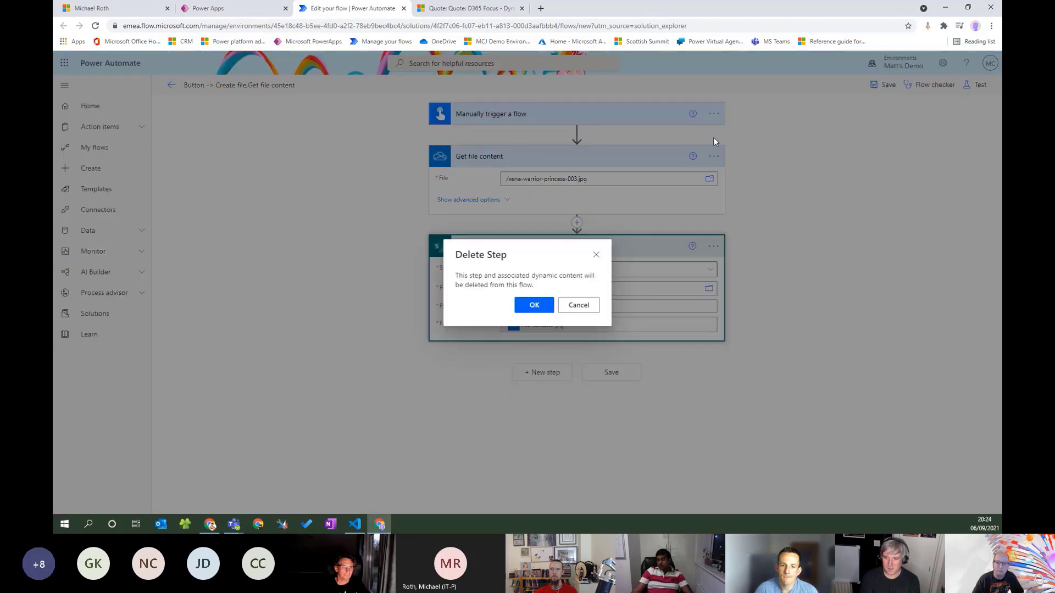
{"action": "key", "text": "Return"}
{"action": "left_click", "coordinate": [714, 158]}
{"action": "key", "text": "Delete"}
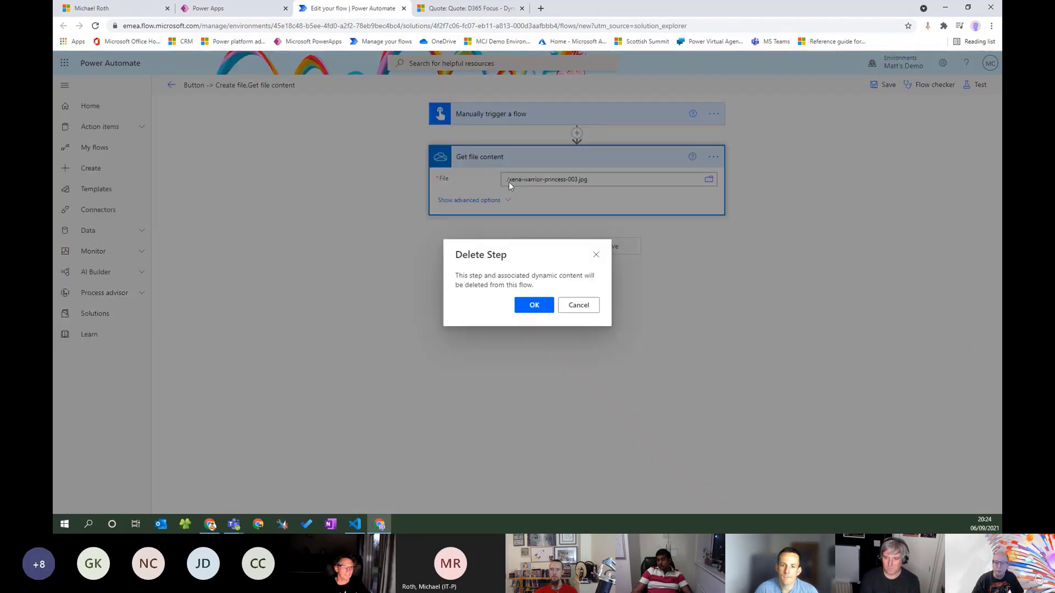
{"action": "left_click", "coordinate": [535, 304]}
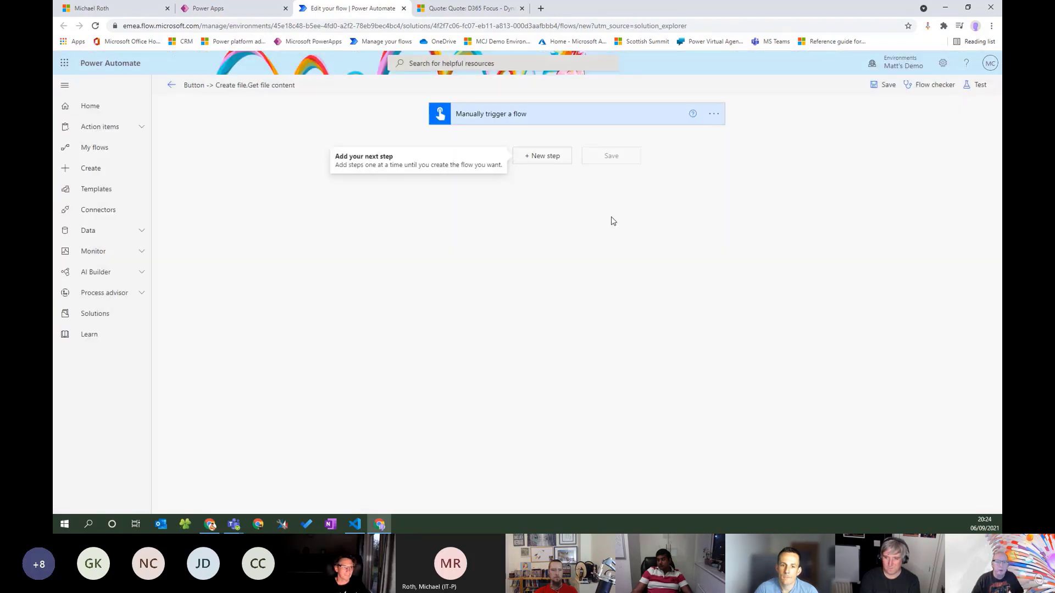
Start a new environment variable in the Power Apps solution with display name VPG Env Var and data type JSON.
{"action": "left_click", "coordinate": [225, 9]}
{"action": "left_click", "coordinate": [194, 89]}
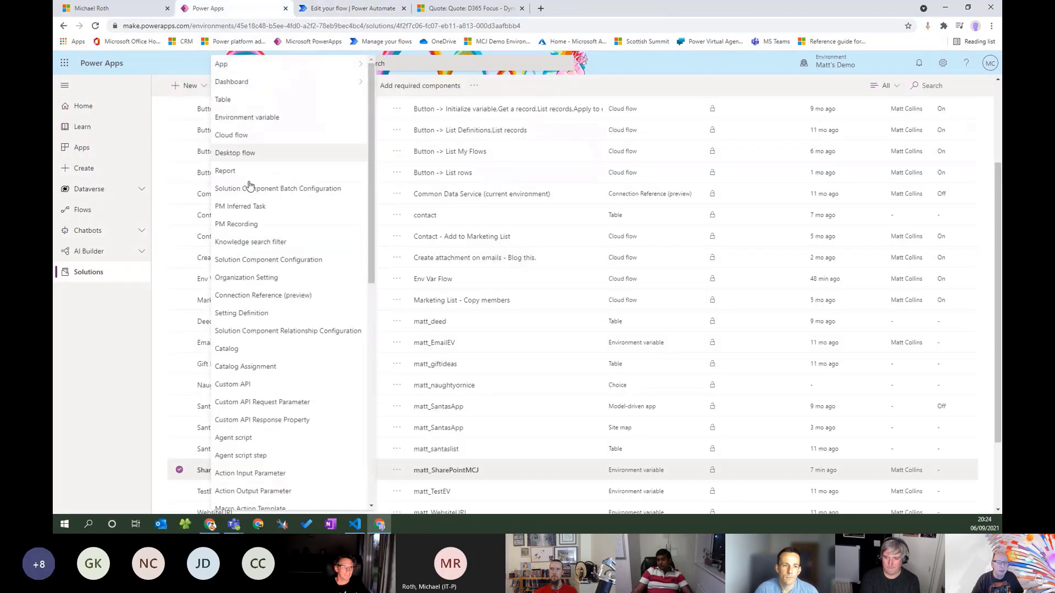
{"action": "left_click", "coordinate": [247, 117]}
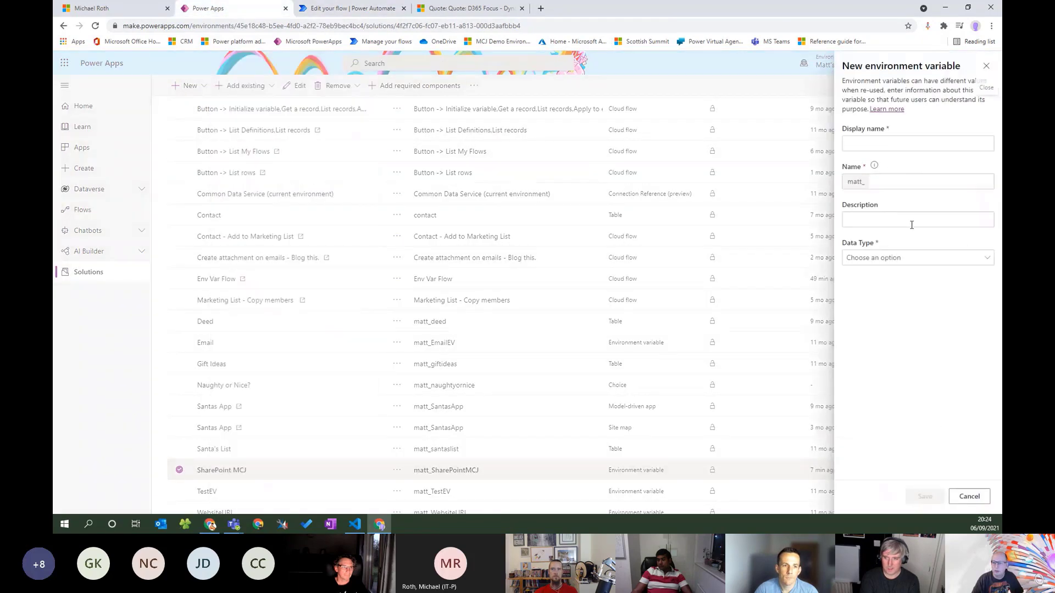
{"action": "left_click", "coordinate": [879, 143]}
{"action": "type", "text": "VPG"}
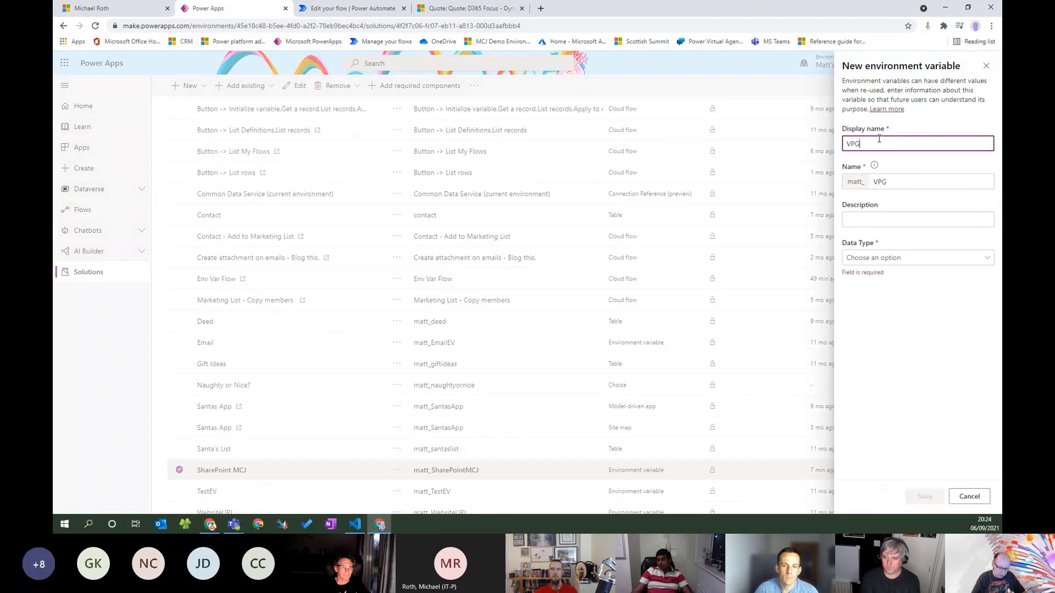
{"action": "type", "text": " Env Var"}
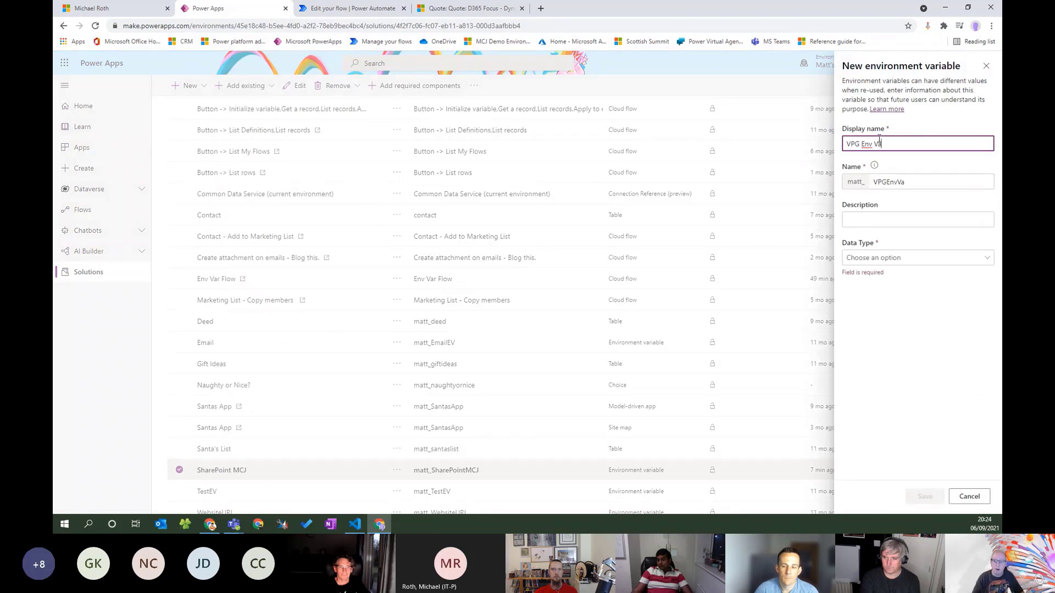
{"action": "left_click", "coordinate": [909, 258]}
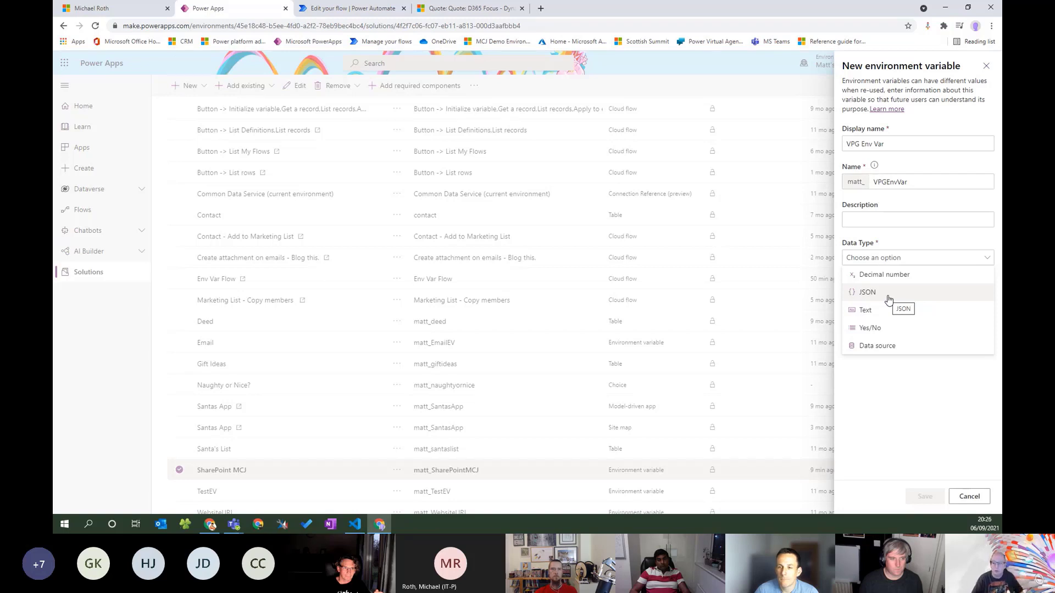
{"action": "left_click", "coordinate": [889, 298]}
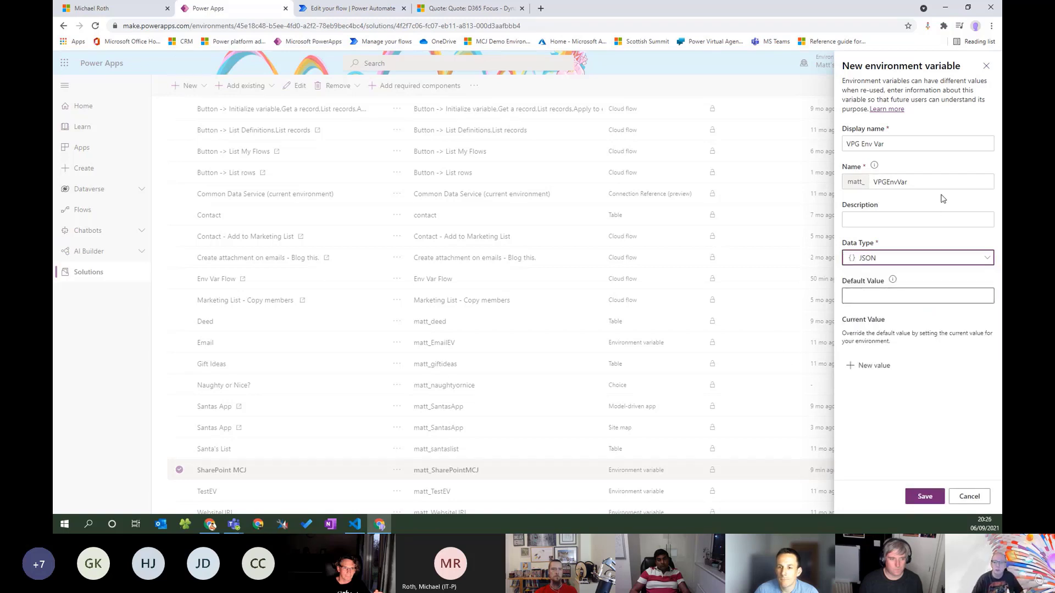
Switch to Visual Studio Code and examine the OrgName, EnvID, AzureKeyName, EnvName and EnvPrefix entries in Untitled-6.json.
{"action": "left_click", "coordinate": [355, 524]}
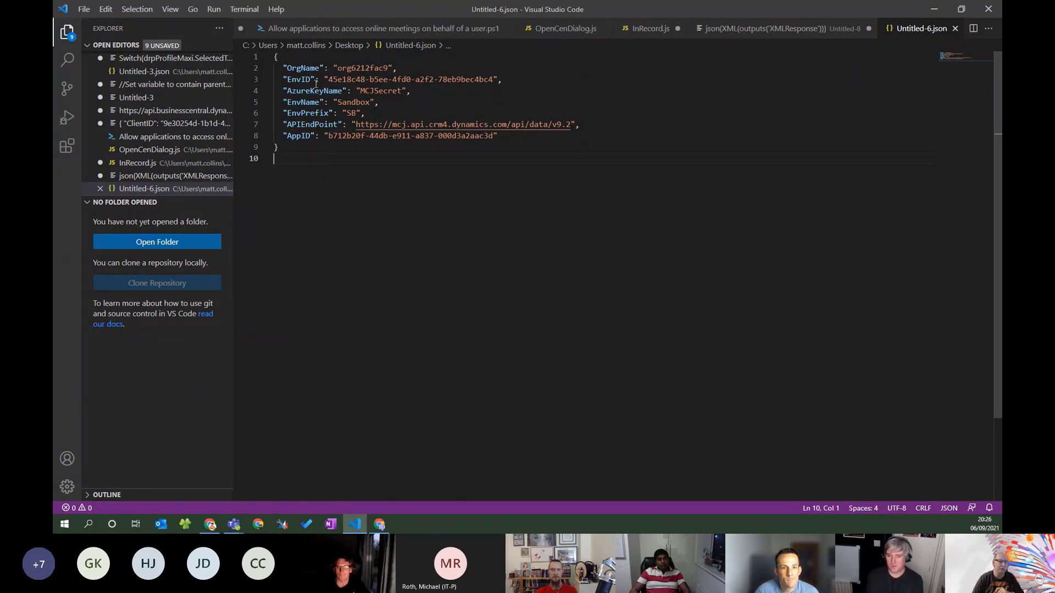
{"action": "left_click_drag", "start_coordinate": [391, 66], "coordinate": [337, 68]}
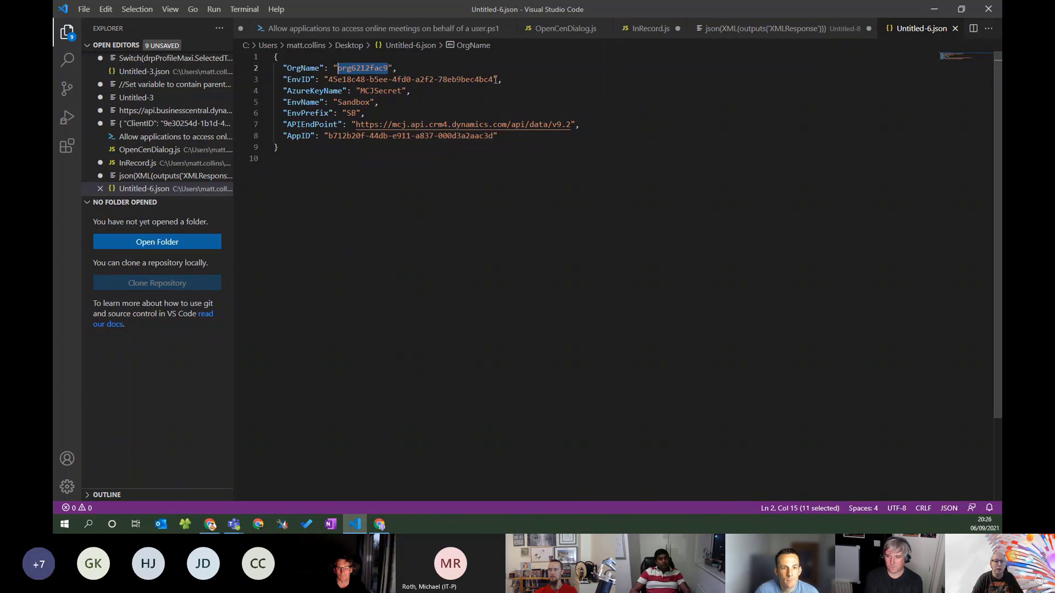
{"action": "left_click_drag", "start_coordinate": [495, 79], "coordinate": [330, 80]}
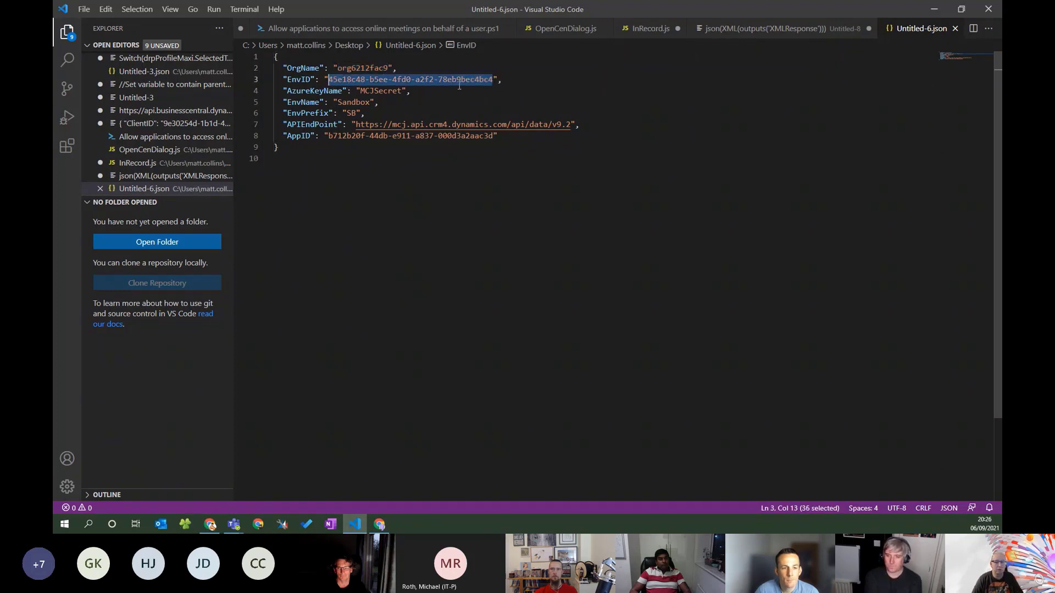
{"action": "left_click", "coordinate": [417, 99]}
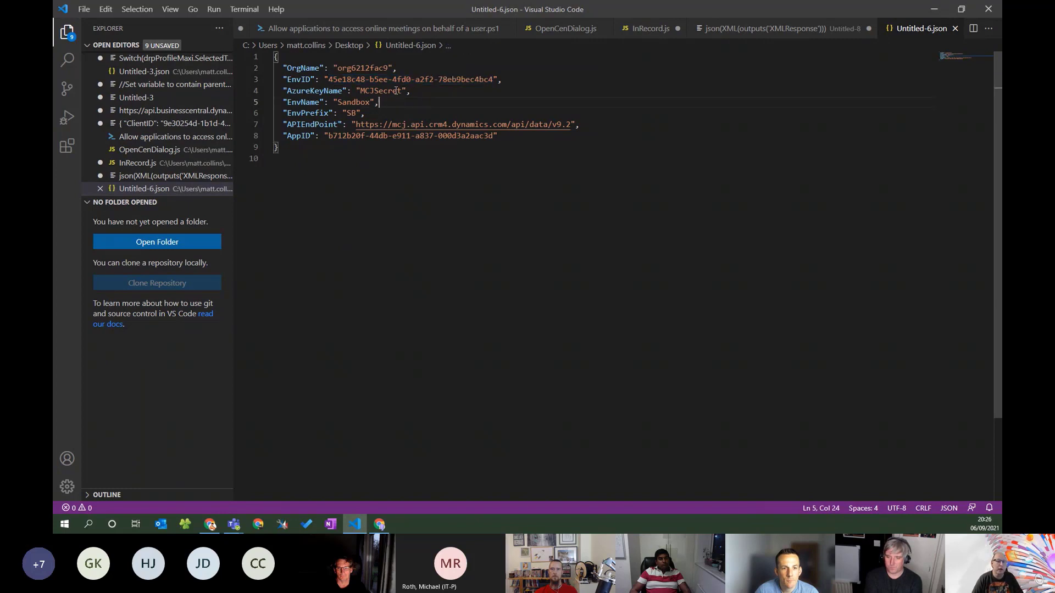
{"action": "left_click_drag", "start_coordinate": [404, 90], "coordinate": [360, 92]}
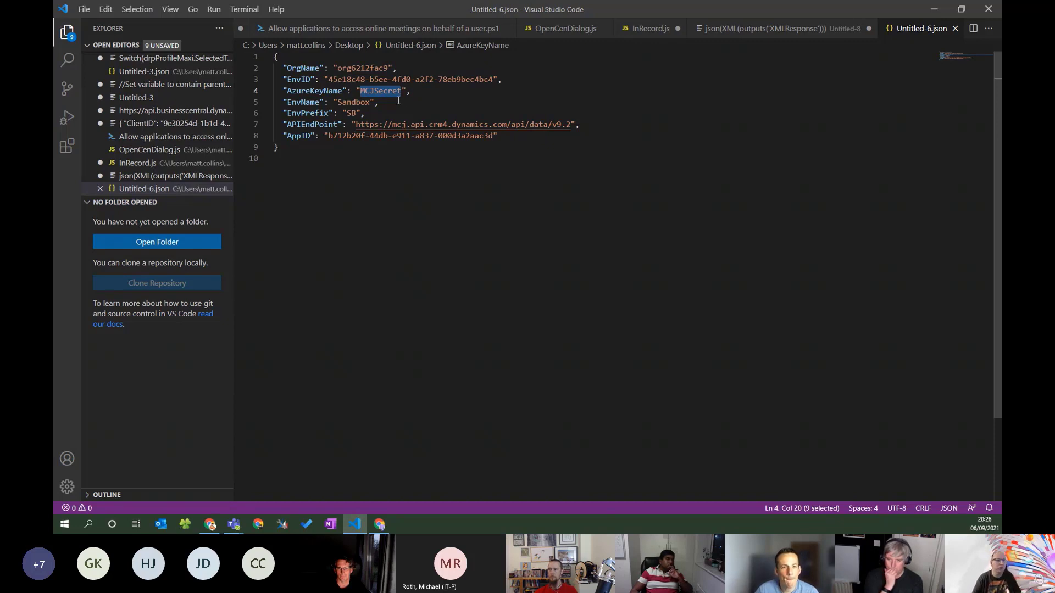
{"action": "left_click", "coordinate": [379, 91]}
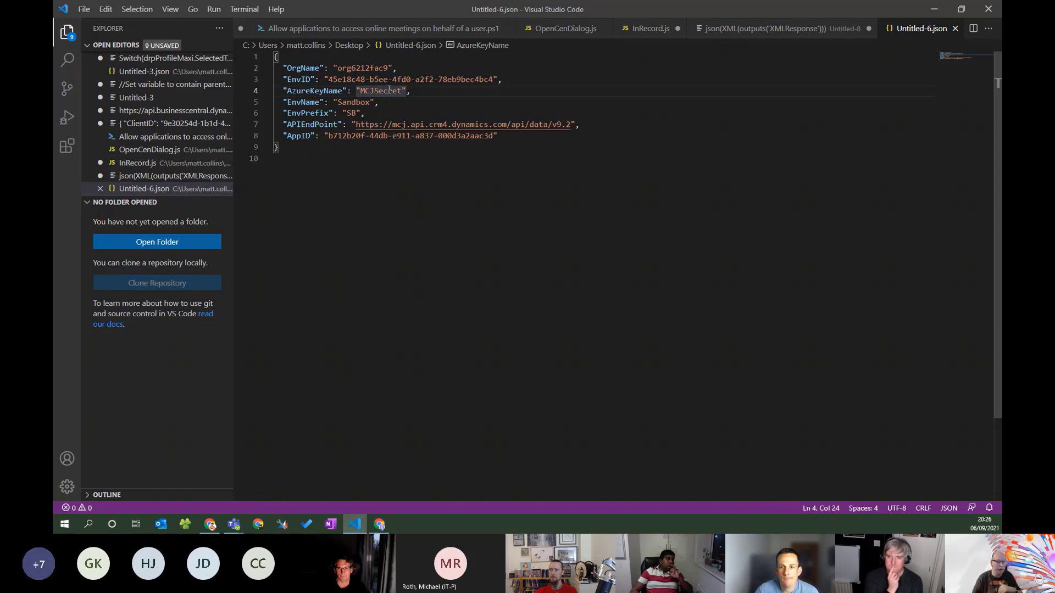
{"action": "left_click", "coordinate": [352, 103]}
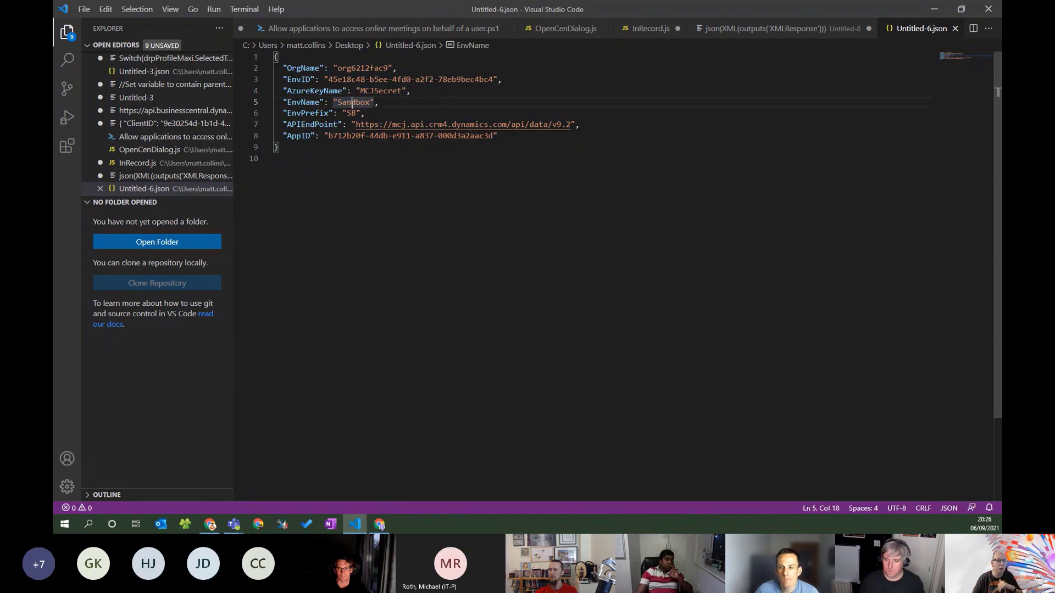
{"action": "left_click", "coordinate": [371, 105]}
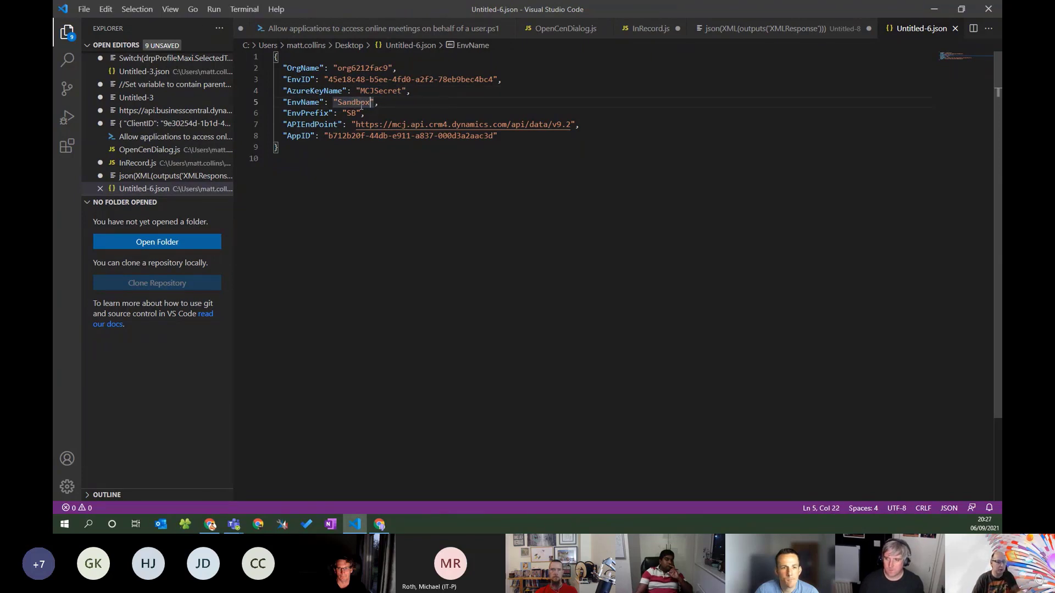
{"action": "left_click_drag", "start_coordinate": [357, 113], "coordinate": [348, 113]}
{"action": "left_click", "coordinate": [382, 114]}
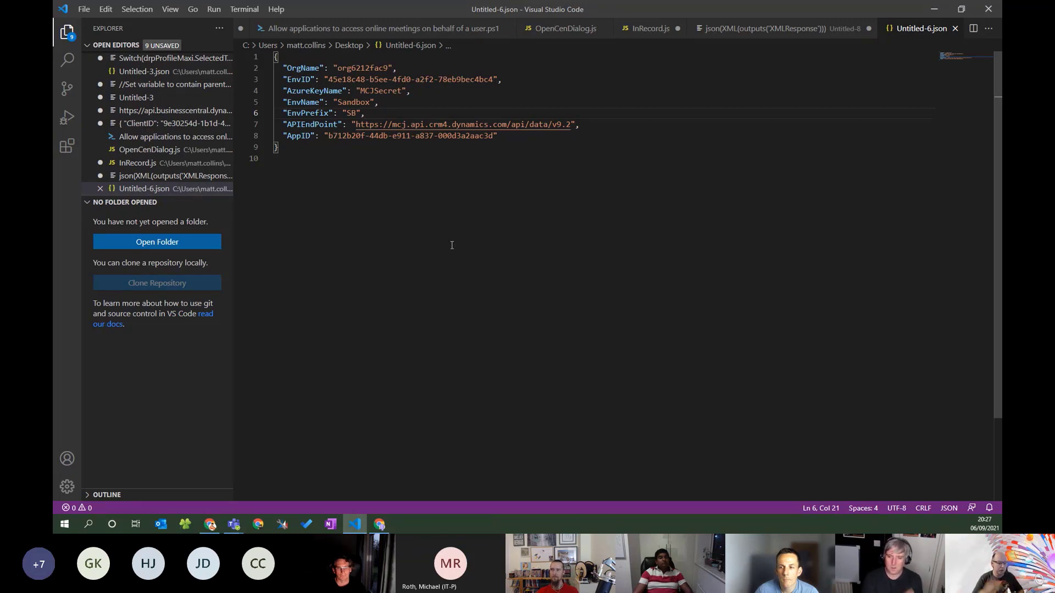
Examine the APIEndPoint and AppID values in Untitled-6.json.
{"action": "left_click", "coordinate": [519, 208]}
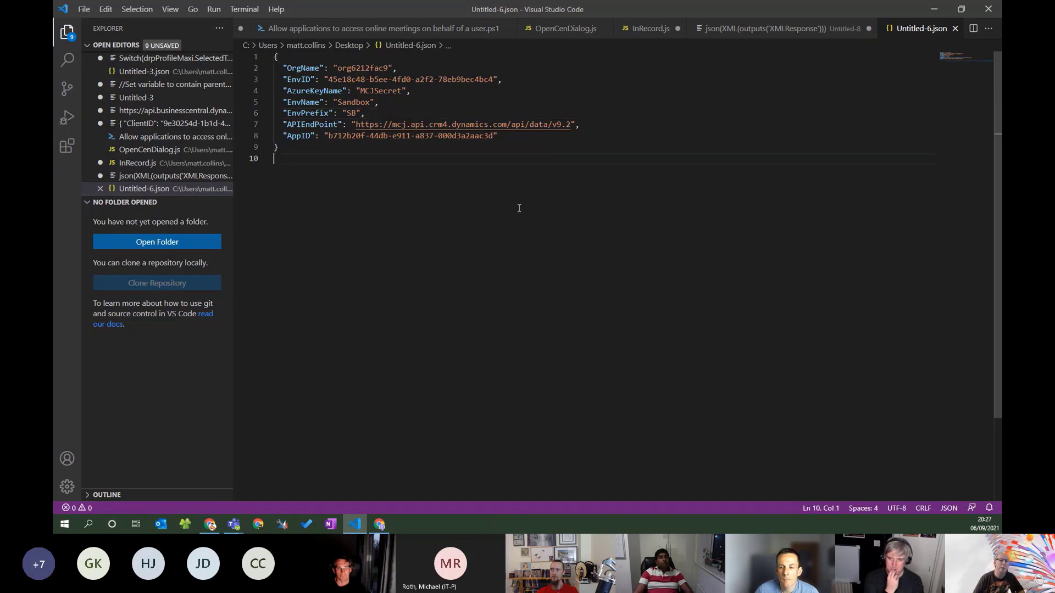
{"action": "left_click_drag", "start_coordinate": [572, 124], "coordinate": [356, 124]}
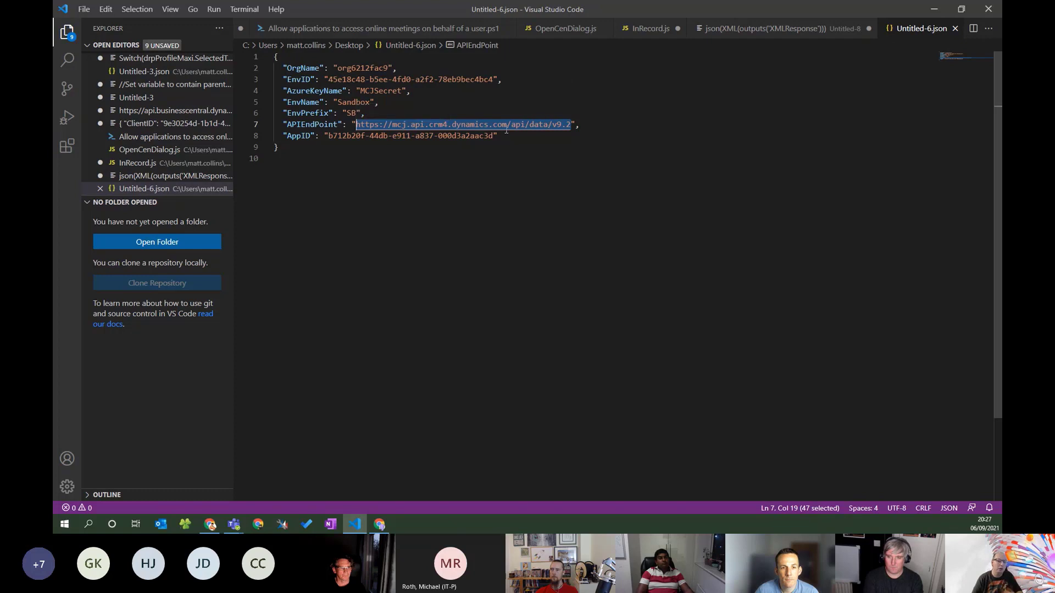
{"action": "left_click_drag", "start_coordinate": [493, 137], "coordinate": [352, 139]}
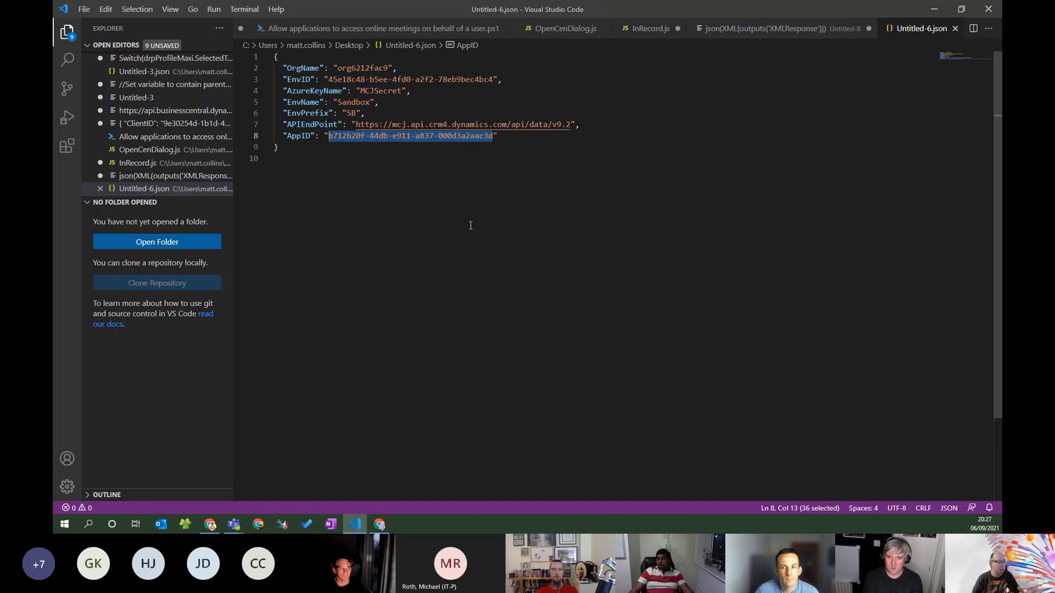
Copy the entire JSON object from Untitled-6.json and return to the new environment variable form in Power Apps.
{"action": "left_click", "coordinate": [289, 158]}
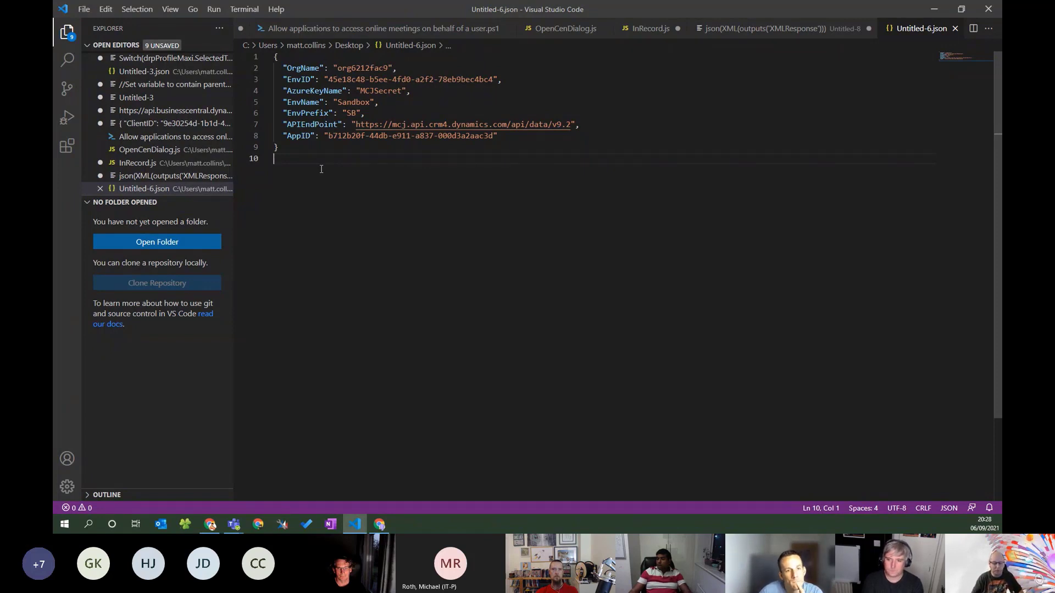
{"action": "left_click_drag", "start_coordinate": [277, 148], "coordinate": [264, 39]}
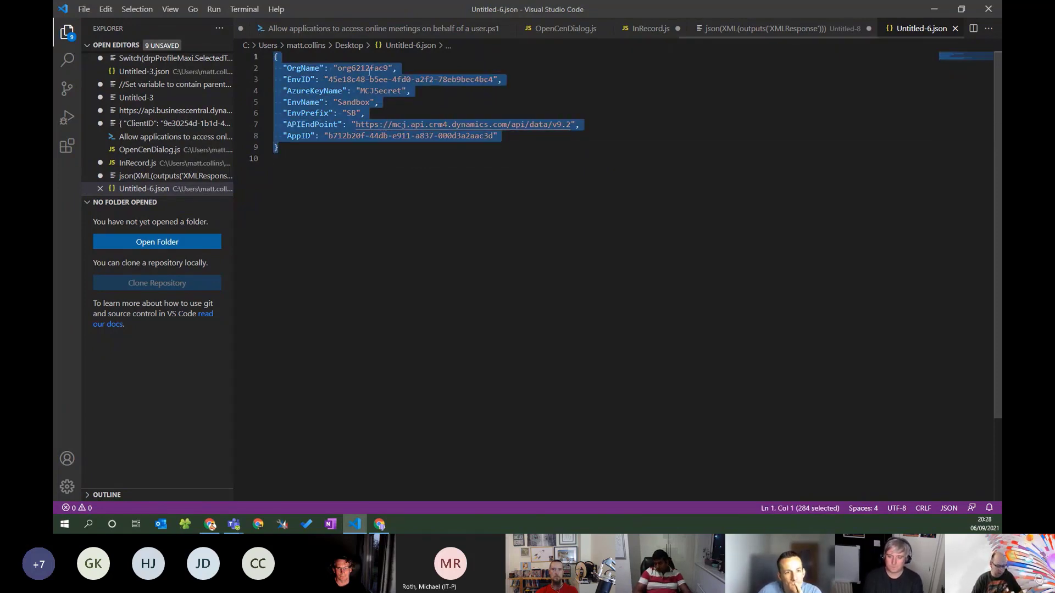
{"action": "key", "text": "alt+Tab"}
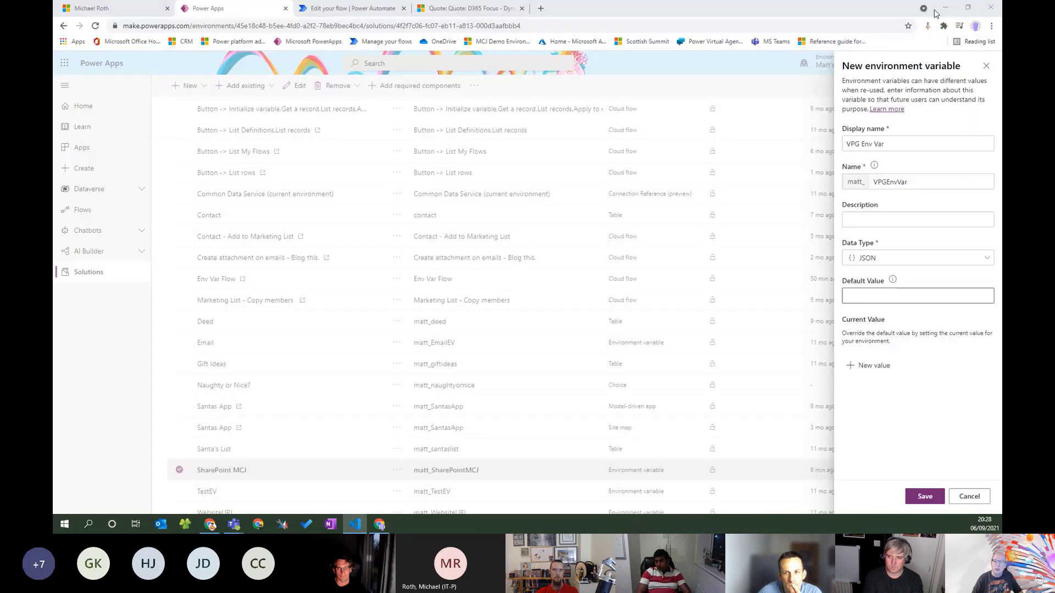
Add a current value to the VPG Env Var variable using the copied JSON object and save the variable.
{"action": "left_click", "coordinate": [871, 365]}
{"action": "left_click", "coordinate": [863, 366]}
{"action": "key", "text": "ctrl+v"}
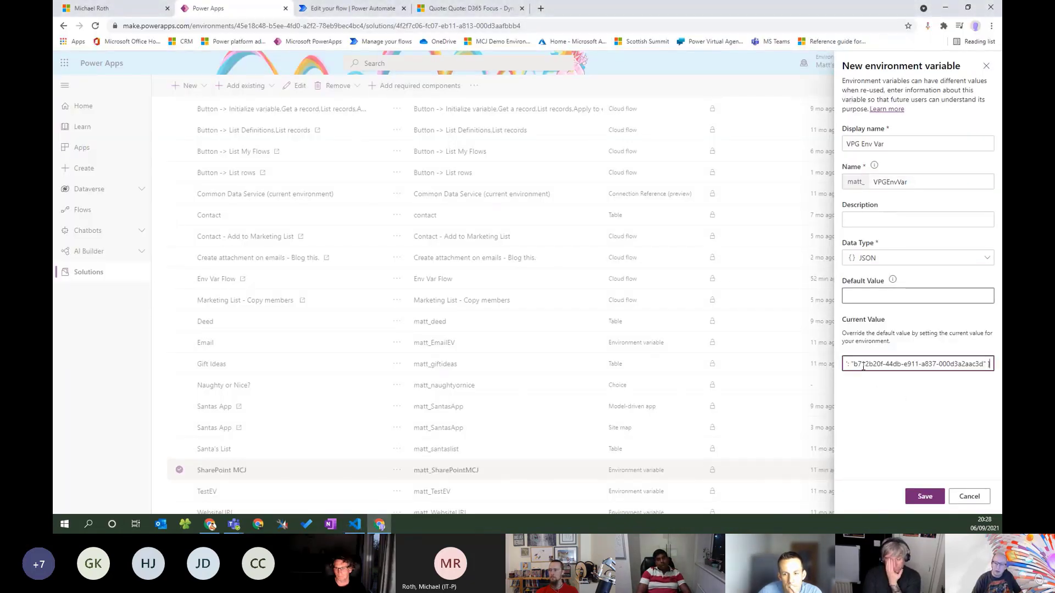
{"action": "left_click_drag", "start_coordinate": [925, 363], "coordinate": [817, 367]}
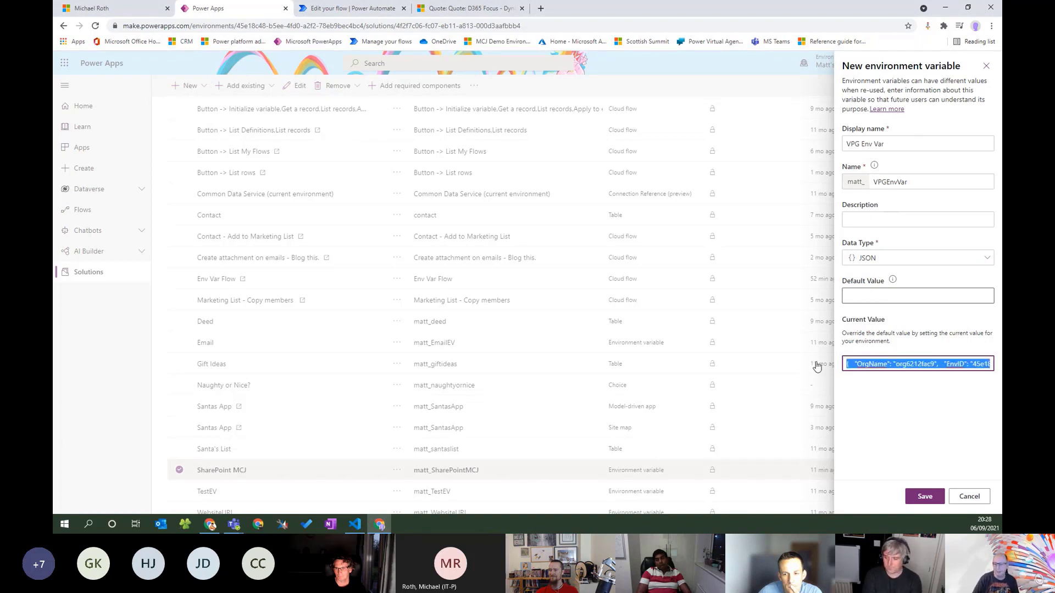
{"action": "left_click_drag", "start_coordinate": [915, 365], "coordinate": [1001, 363]}
{"action": "left_click", "coordinate": [908, 363]}
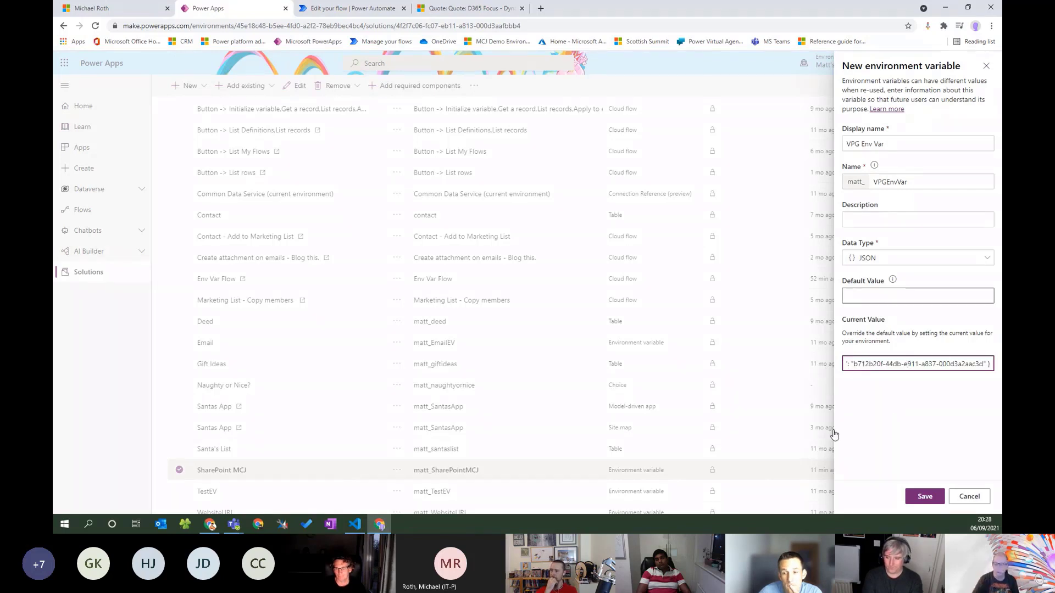
{"action": "left_click", "coordinate": [924, 496]}
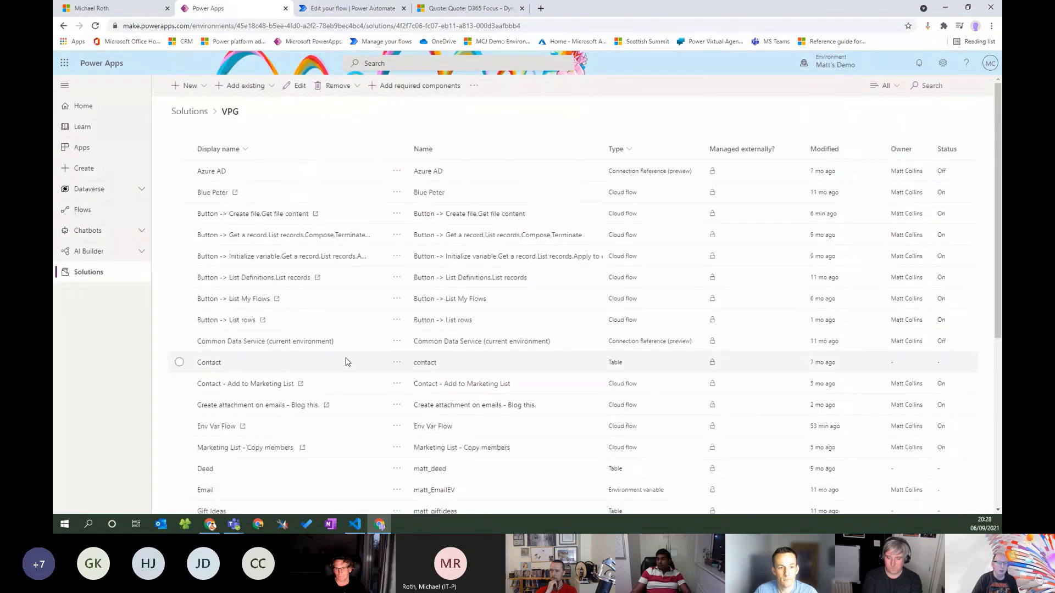
Sort the VPG solution components by type A to Z and open Env Var Flow for editing.
{"action": "scroll", "coordinate": [278, 363], "scroll_direction": "down", "scroll_amount": 5}
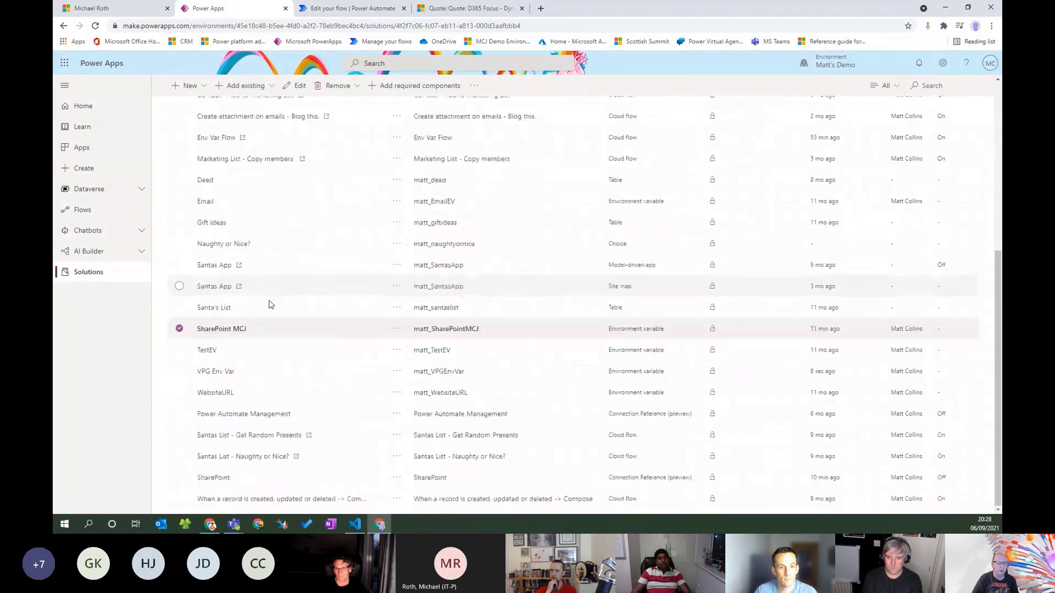
{"action": "scroll", "coordinate": [301, 282], "scroll_direction": "up", "scroll_amount": 5}
{"action": "left_click", "coordinate": [617, 149]}
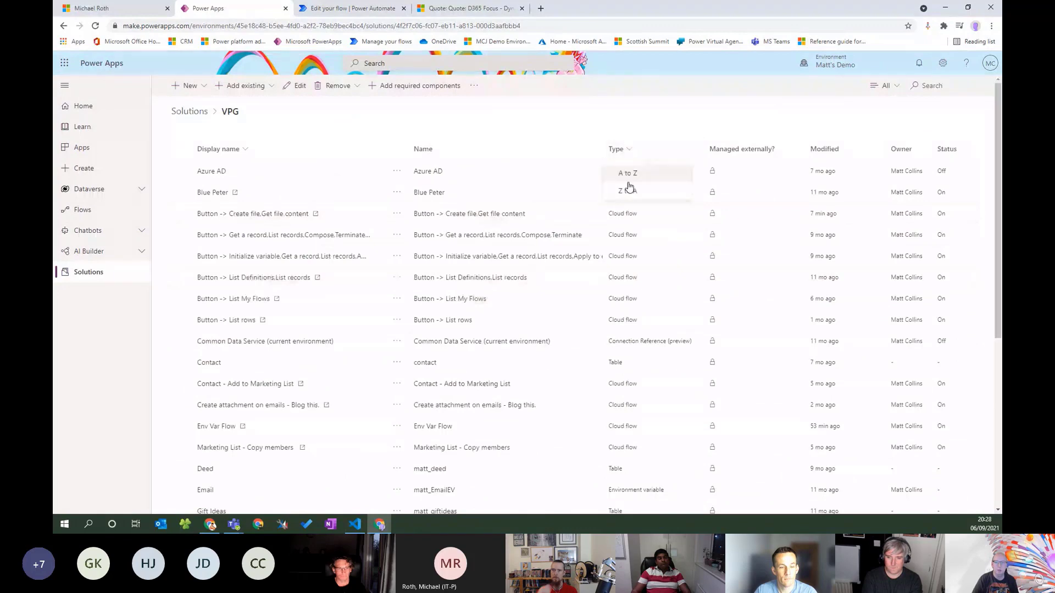
{"action": "left_click", "coordinate": [626, 174]}
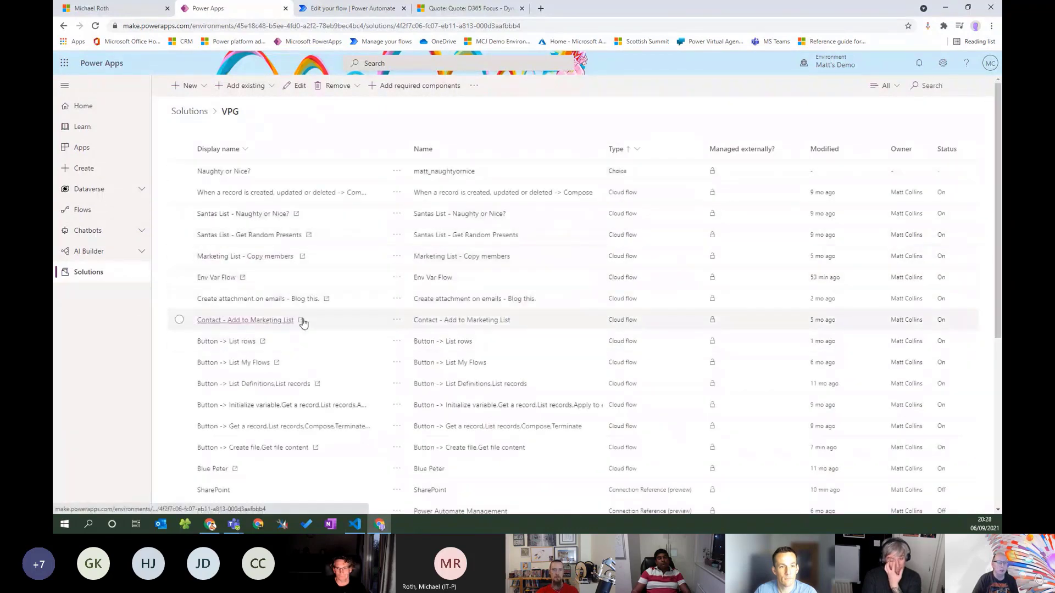
{"action": "left_click", "coordinate": [213, 278]}
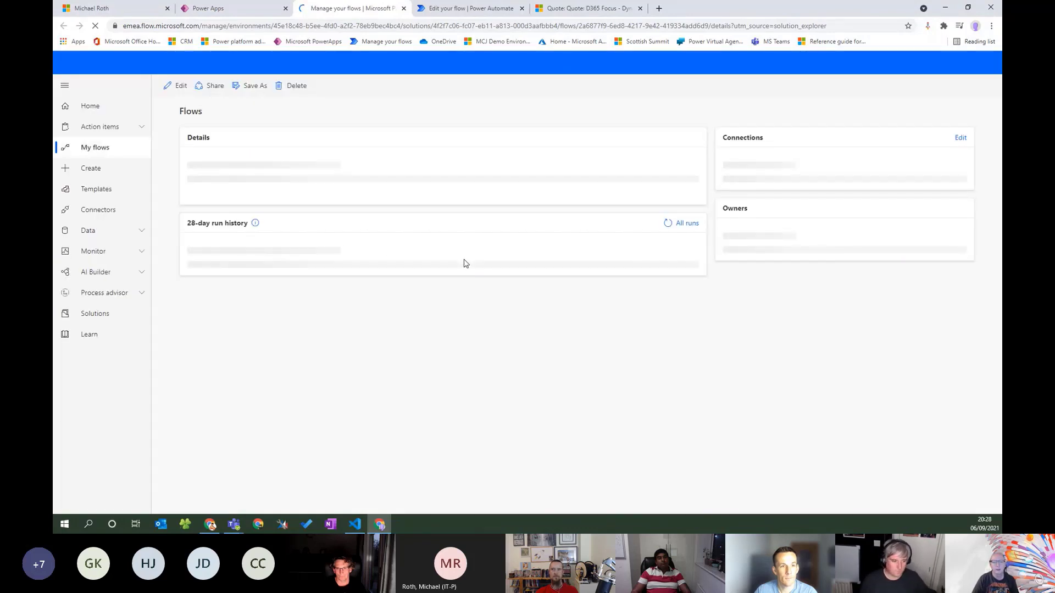
{"action": "left_click", "coordinate": [175, 86]}
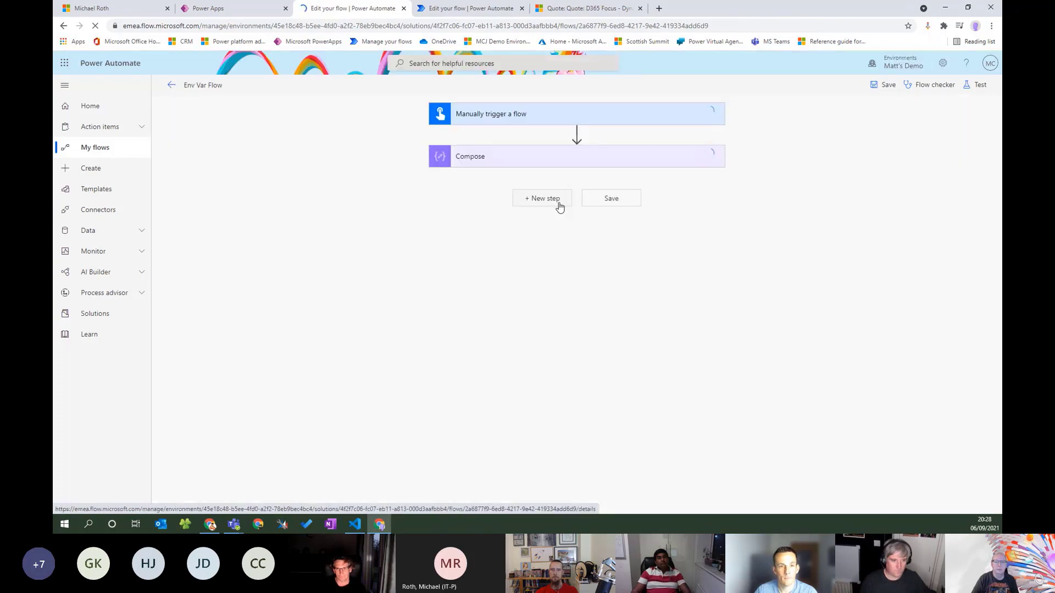
Replace the Compose action's input with the VPG Env Var environment variable.
{"action": "left_click", "coordinate": [589, 161]}
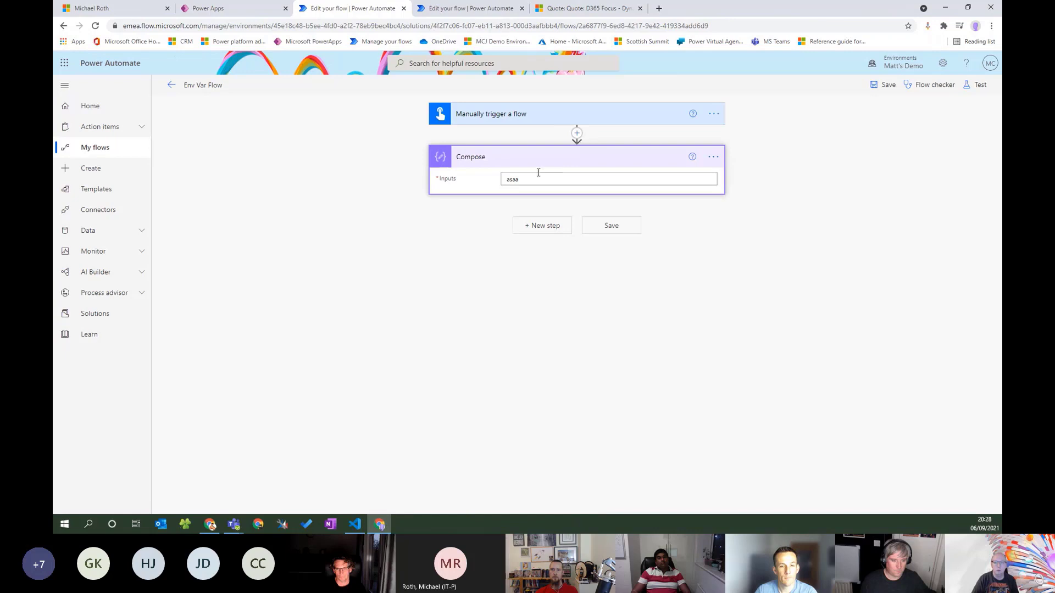
{"action": "left_click_drag", "start_coordinate": [538, 175], "coordinate": [341, 187]}
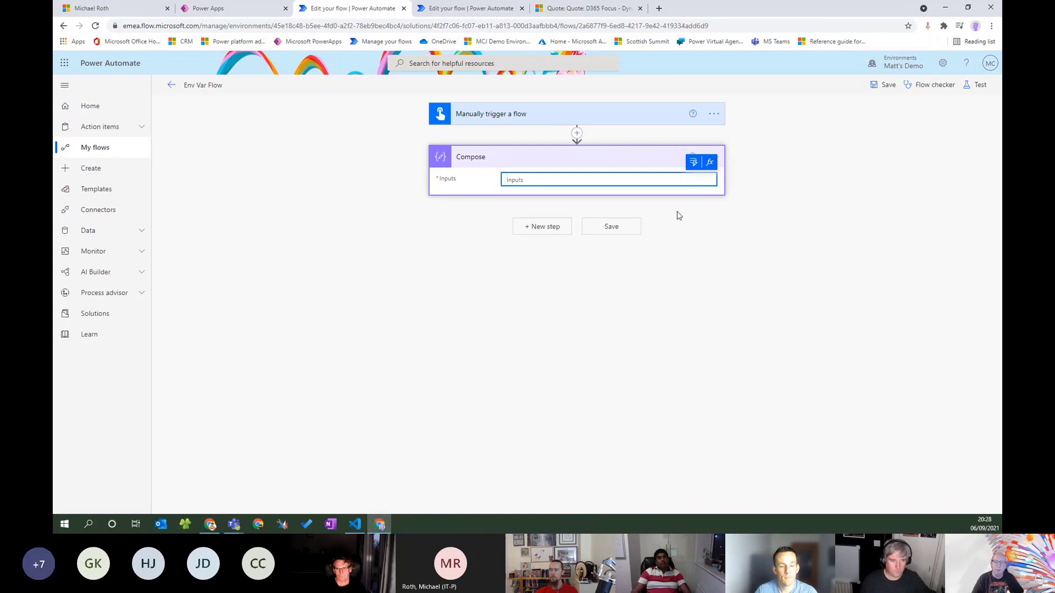
{"action": "left_click", "coordinate": [693, 162]}
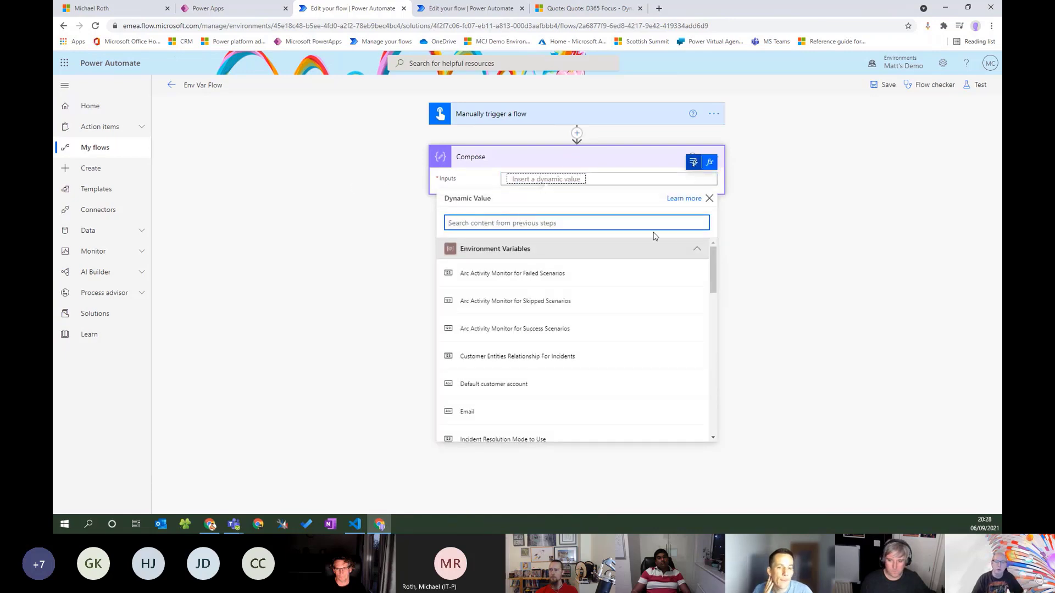
{"action": "type", "text": "vpg"}
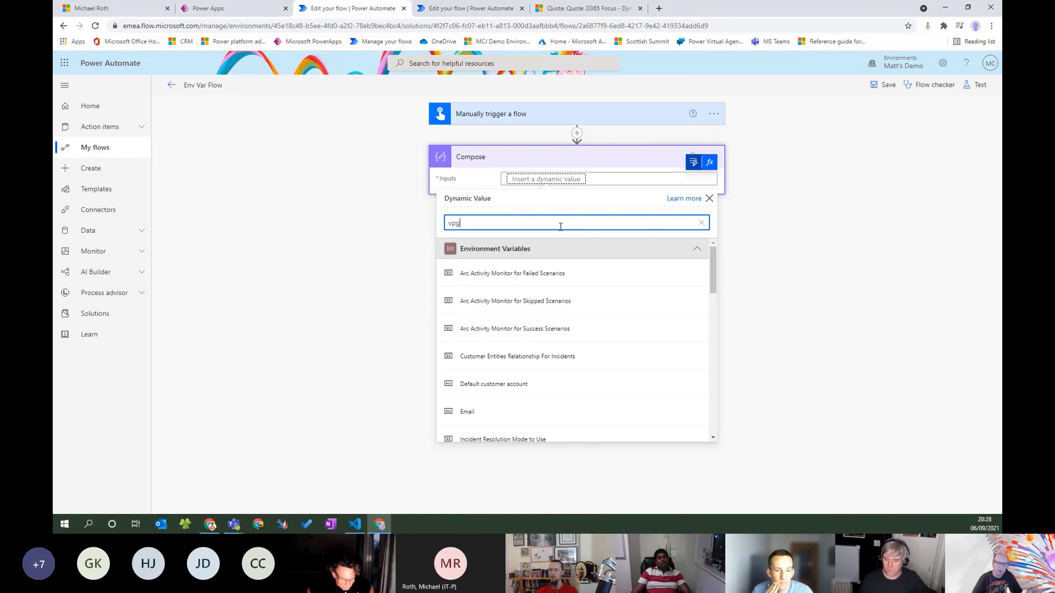
{"action": "left_click", "coordinate": [520, 273]}
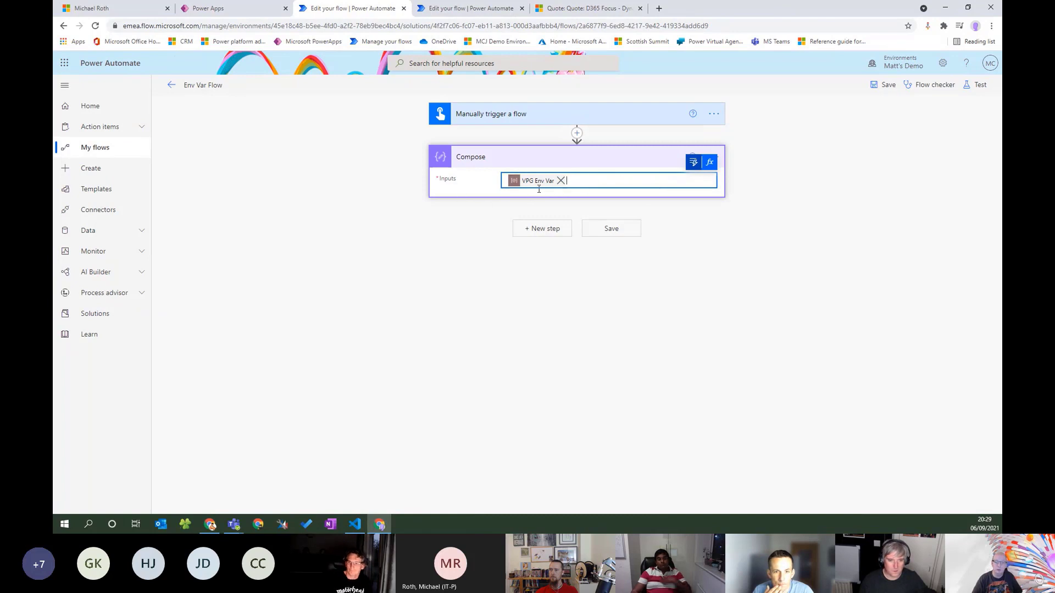
Examine the environment variables offered as dynamic values for the Compose input.
{"action": "left_click", "coordinate": [699, 183]}
{"action": "scroll", "coordinate": [579, 282], "scroll_direction": "down", "scroll_amount": 6}
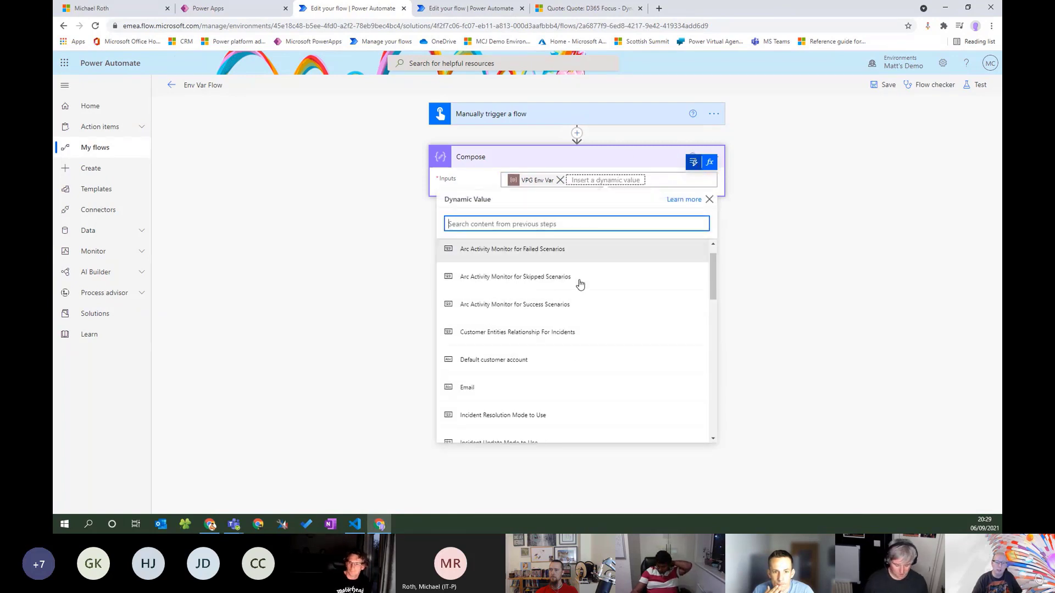
{"action": "scroll", "coordinate": [591, 383], "scroll_direction": "up", "scroll_amount": 2}
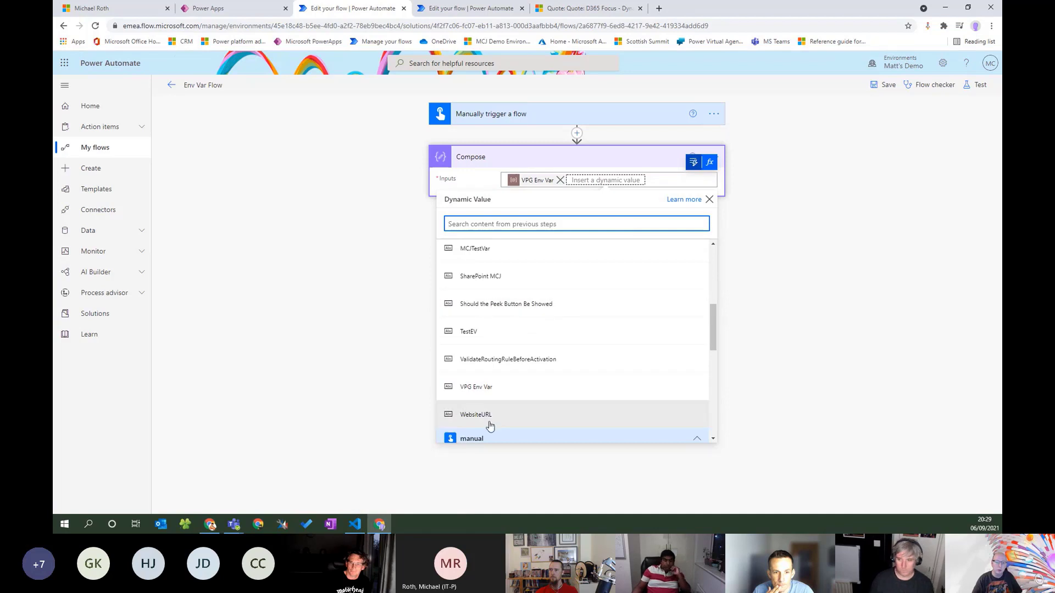
{"action": "scroll", "coordinate": [551, 340], "scroll_direction": "up", "scroll_amount": 5}
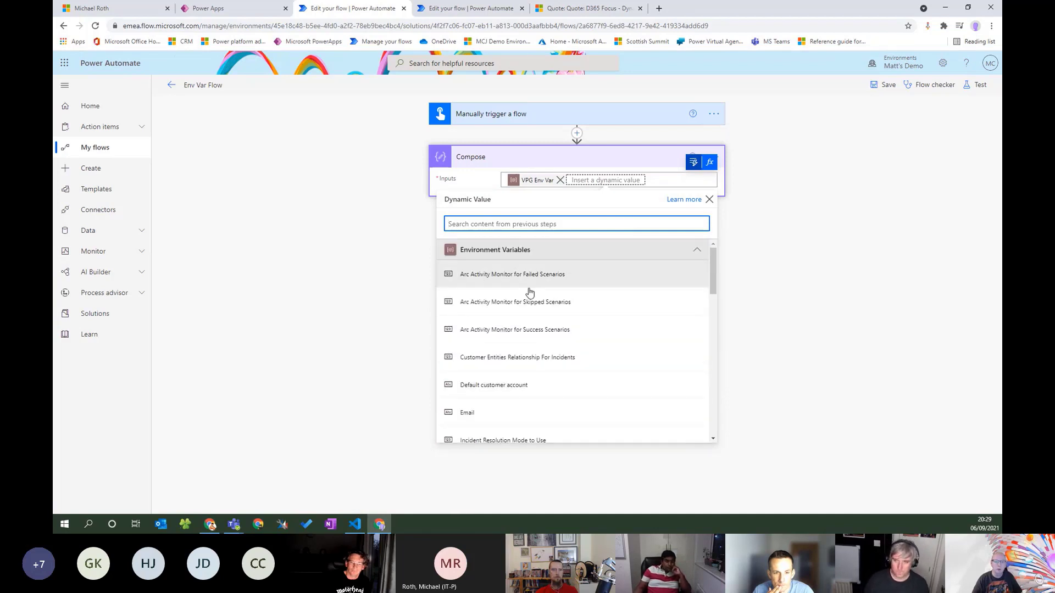
{"action": "scroll", "coordinate": [595, 292], "scroll_direction": "down", "scroll_amount": 4}
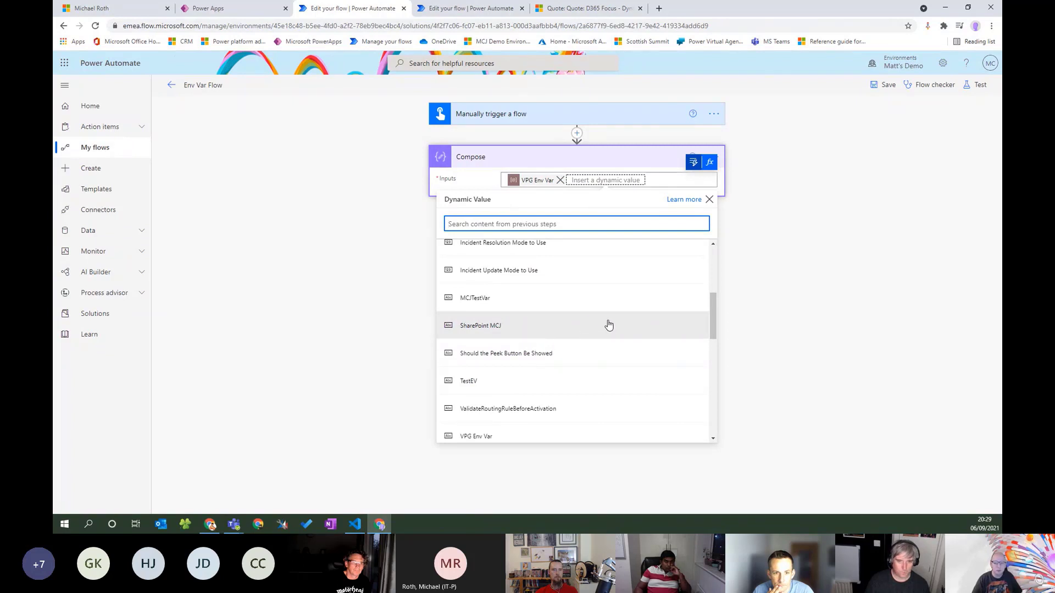
{"action": "scroll", "coordinate": [608, 326], "scroll_direction": "down", "scroll_amount": 2}
{"action": "scroll", "coordinate": [604, 365], "scroll_direction": "up", "scroll_amount": 6}
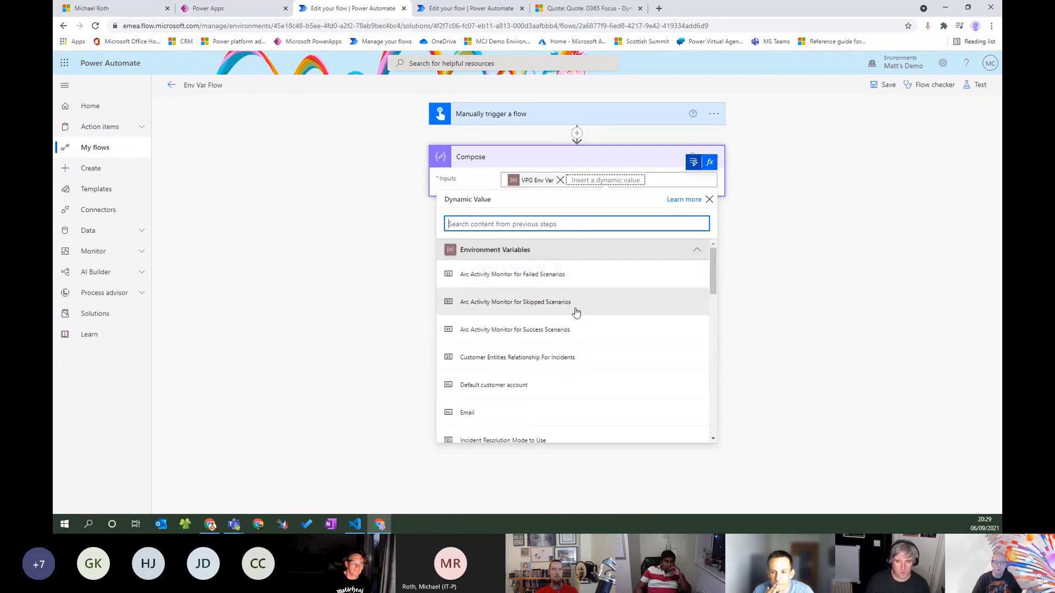
{"action": "left_click", "coordinate": [808, 235]}
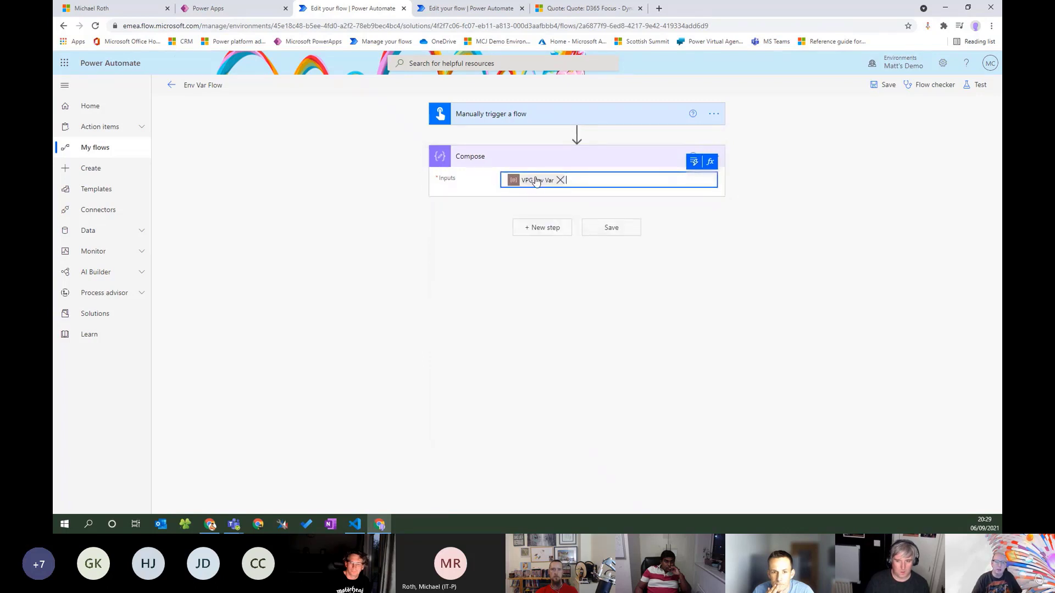
Insert a Parse JSON action between the manual trigger and the Compose action.
{"action": "left_click", "coordinate": [591, 177]}
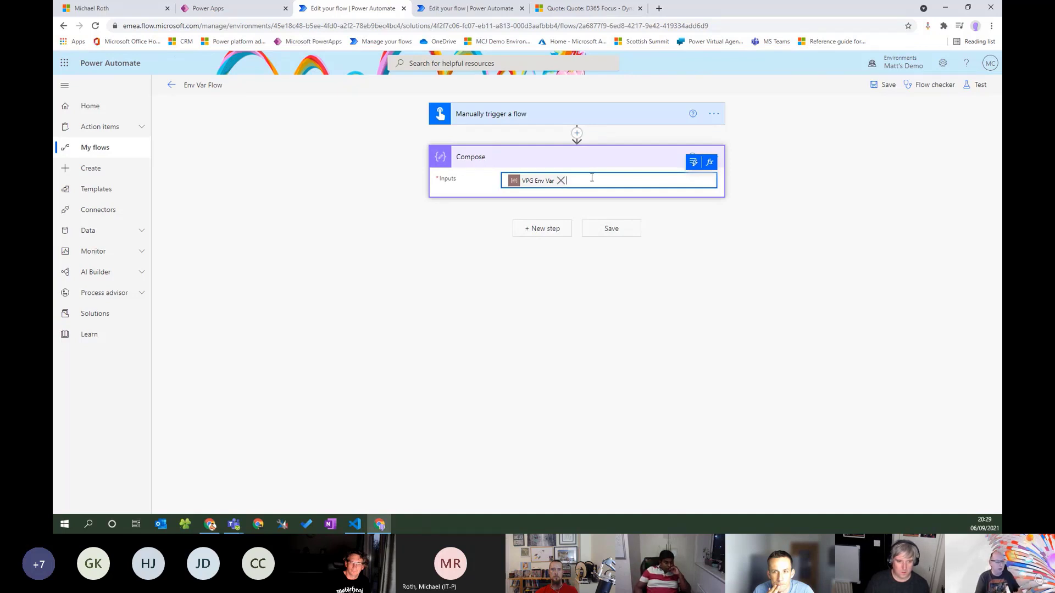
{"action": "left_click", "coordinate": [577, 133]}
{"action": "left_click", "coordinate": [758, 273]}
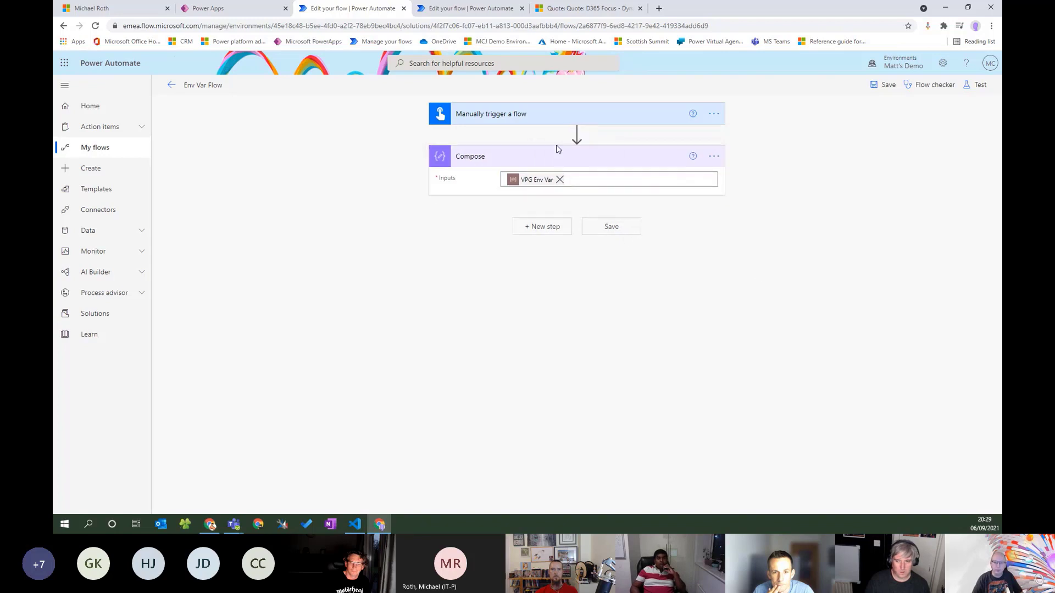
{"action": "left_click", "coordinate": [577, 133]}
{"action": "left_click", "coordinate": [577, 152]}
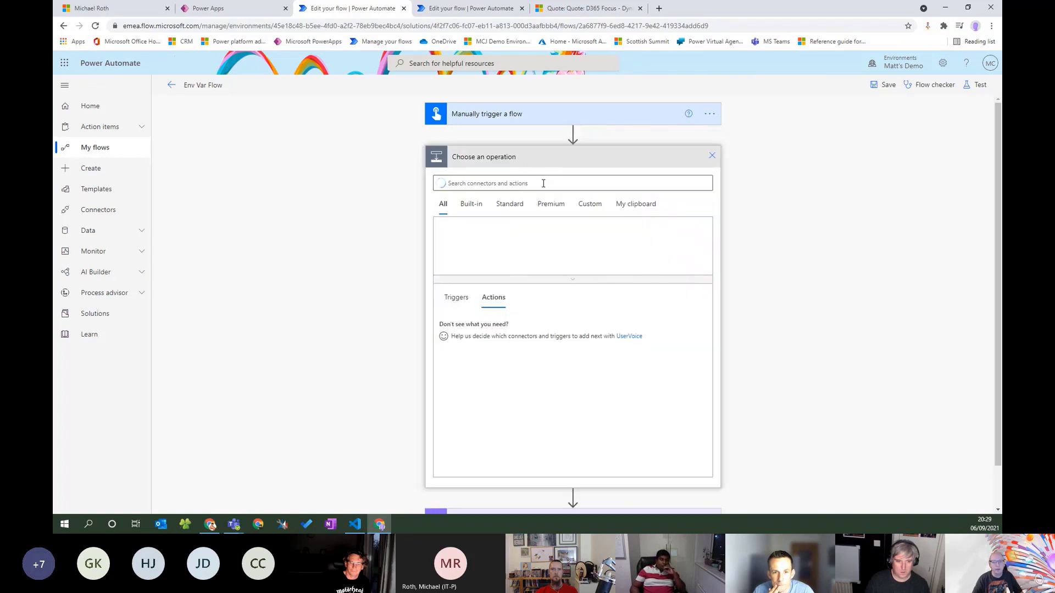
{"action": "type", "text": "parse"}
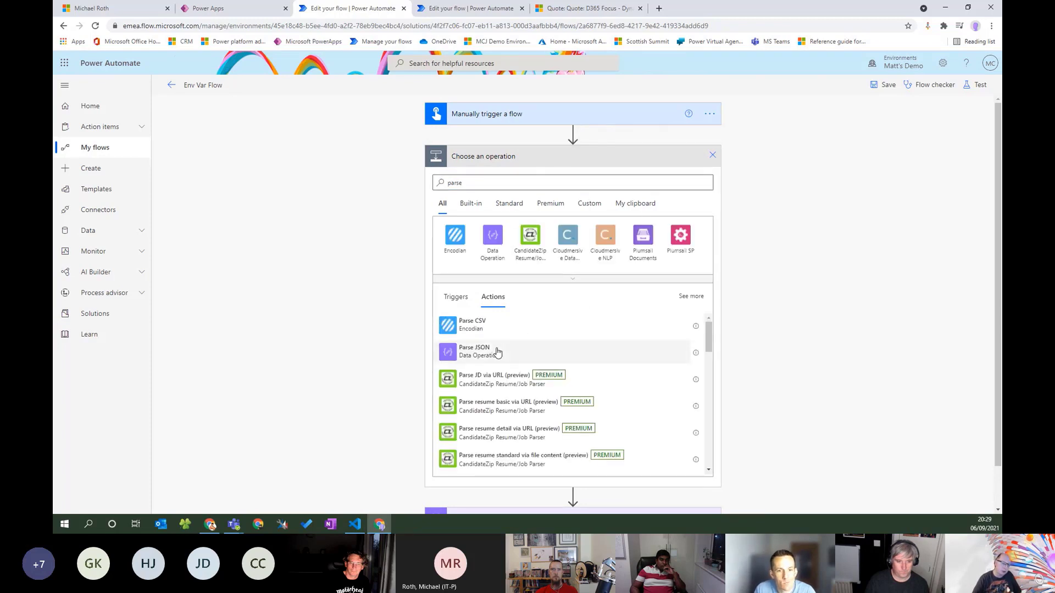
{"action": "left_click", "coordinate": [478, 352]}
Set the Parse JSON content to the VPG Env Var environment variable.
{"action": "left_click", "coordinate": [612, 180]}
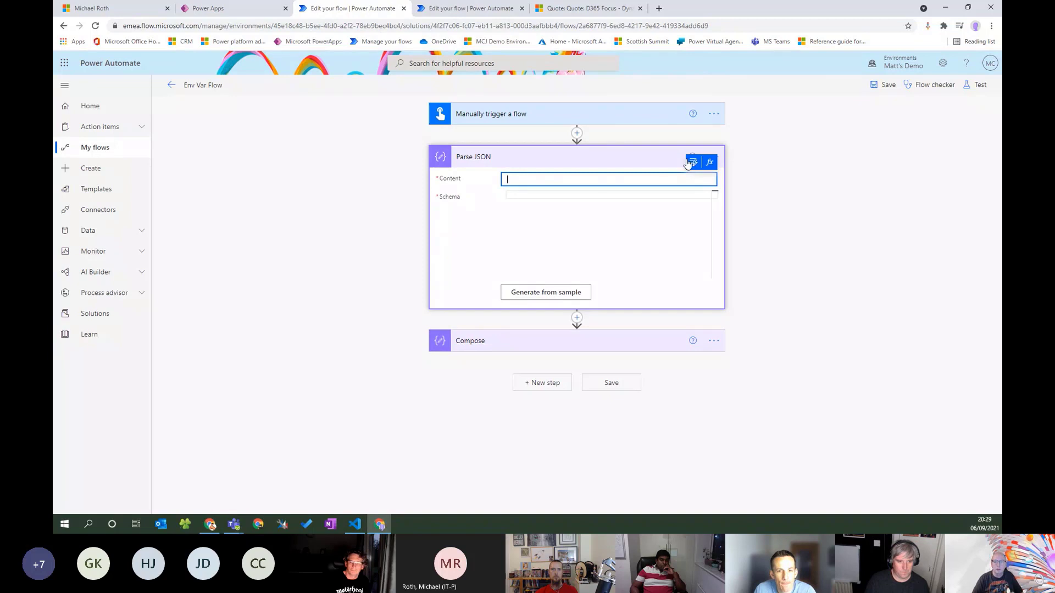
{"action": "left_click", "coordinate": [689, 163]}
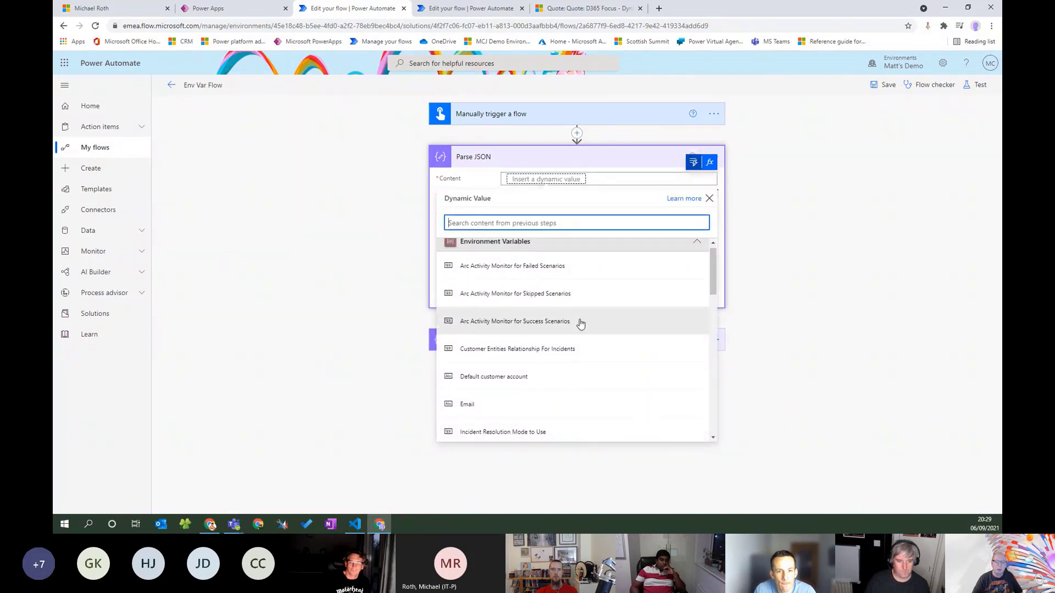
{"action": "scroll", "coordinate": [473, 349], "scroll_direction": "down", "scroll_amount": 3}
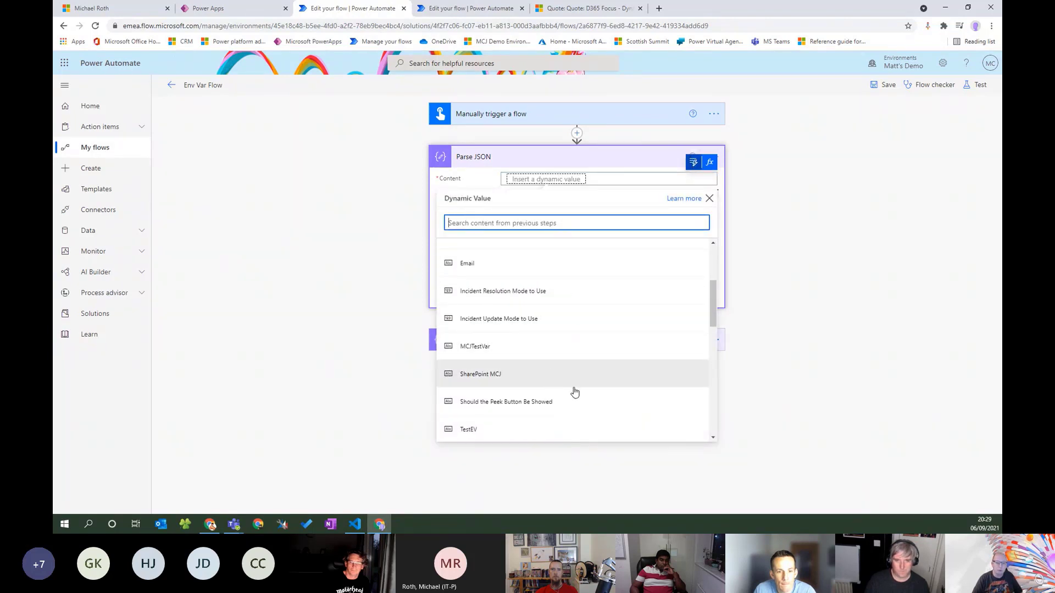
{"action": "scroll", "coordinate": [572, 391], "scroll_direction": "down", "scroll_amount": 2}
{"action": "left_click", "coordinate": [521, 435]}
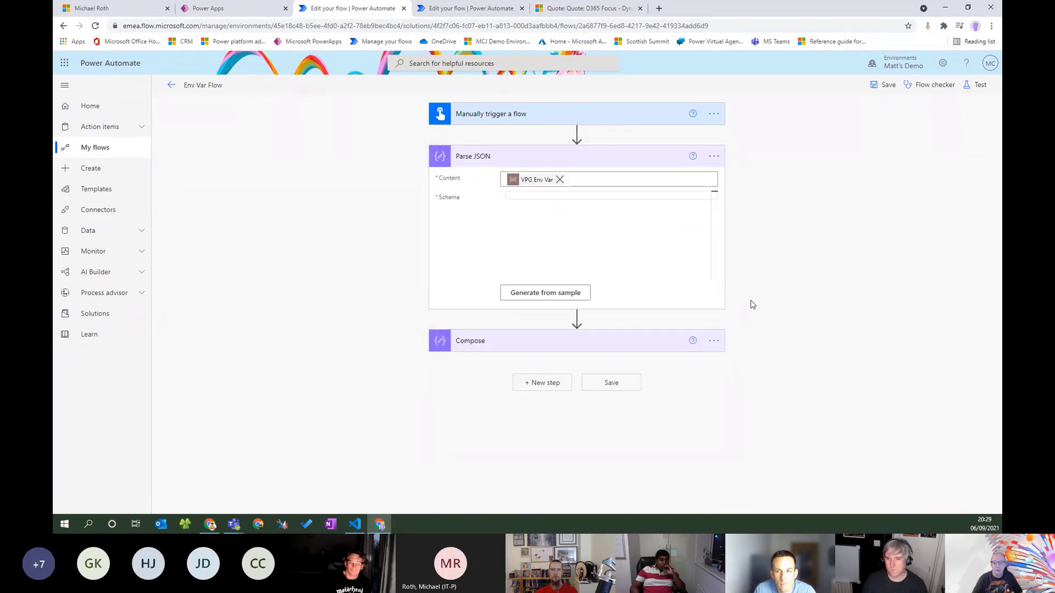
Generate the Parse JSON schema from a sample payload, using the copied JSON object from Untitled-6.json.
{"action": "left_click", "coordinate": [574, 300]}
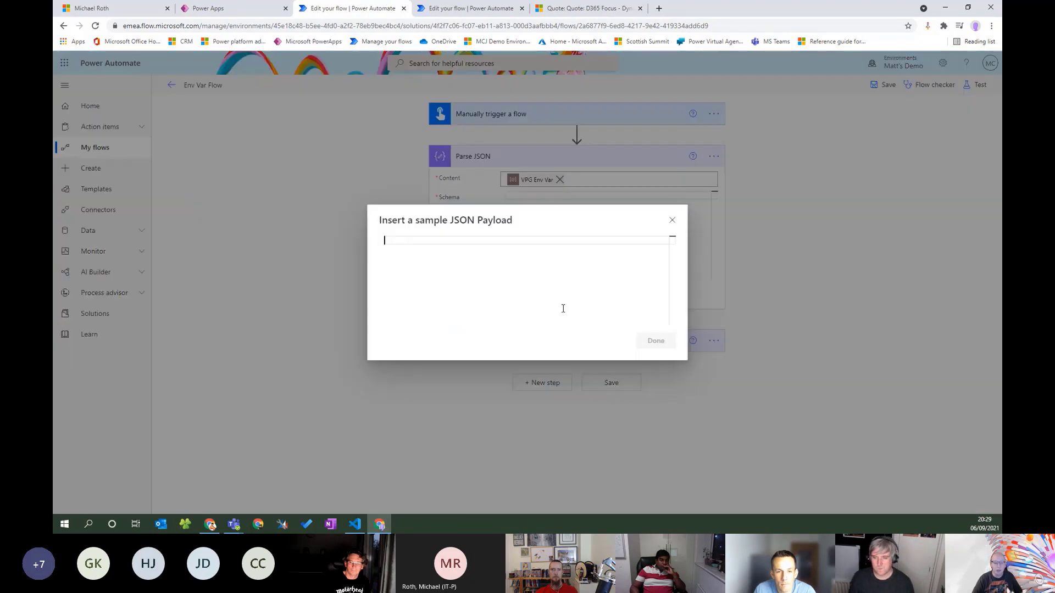
{"action": "left_click", "coordinate": [355, 524]}
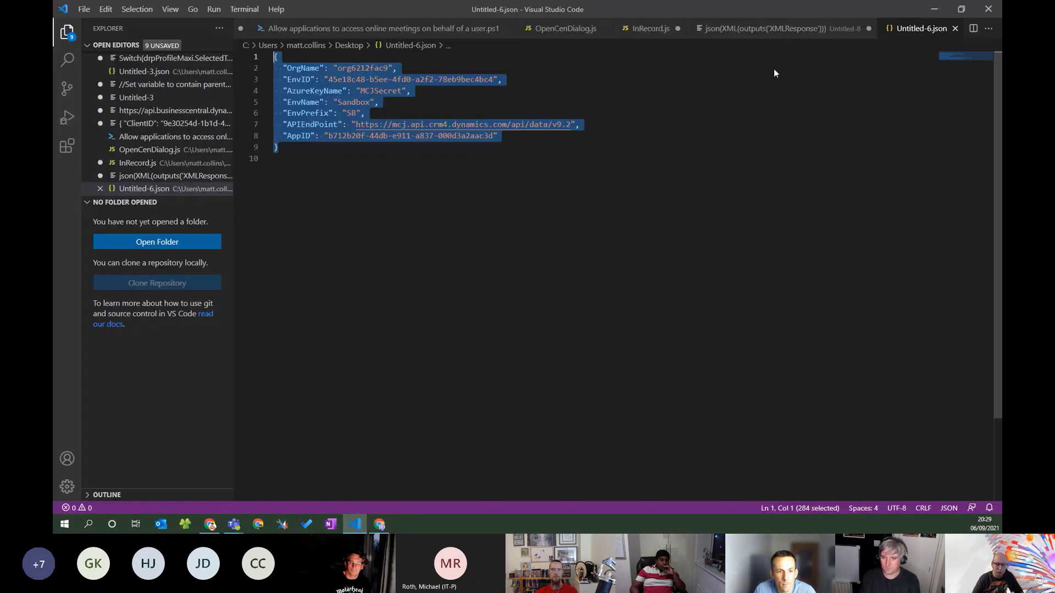
{"action": "left_click", "coordinate": [934, 9]}
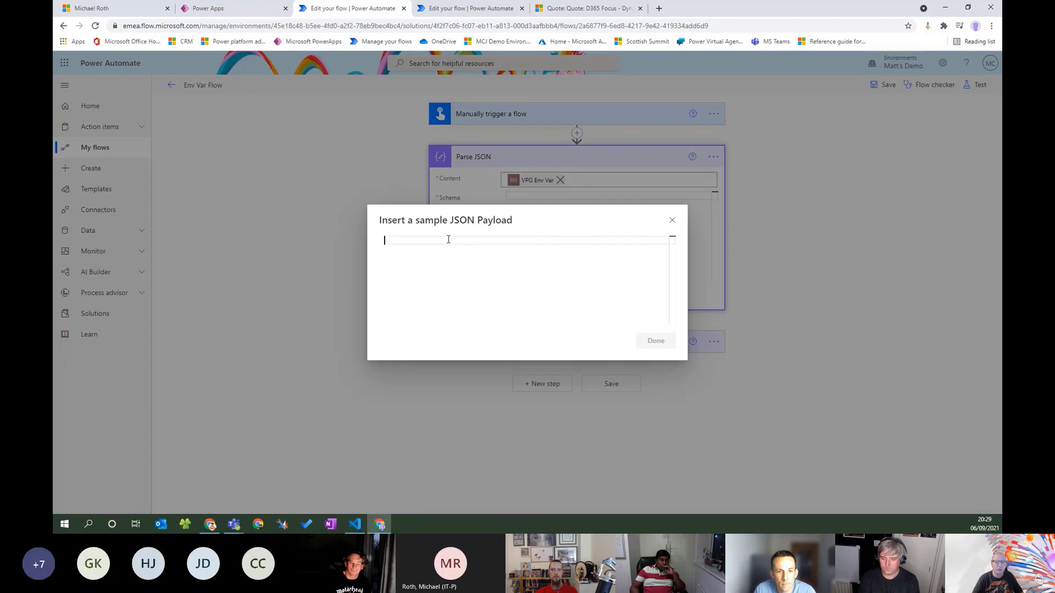
{"action": "key", "text": "ctrl+v"}
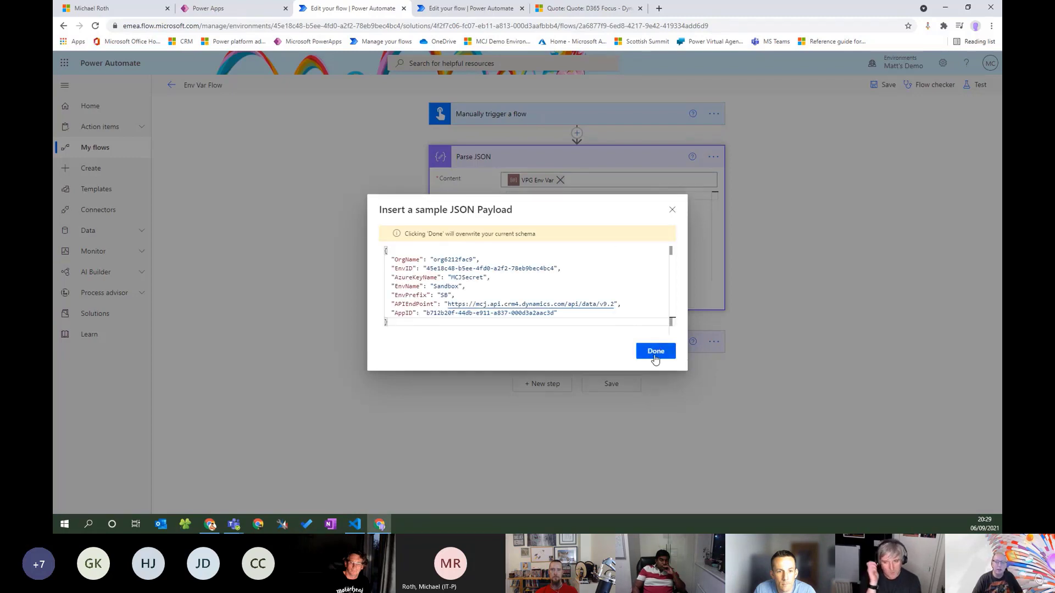
{"action": "left_click", "coordinate": [655, 352]}
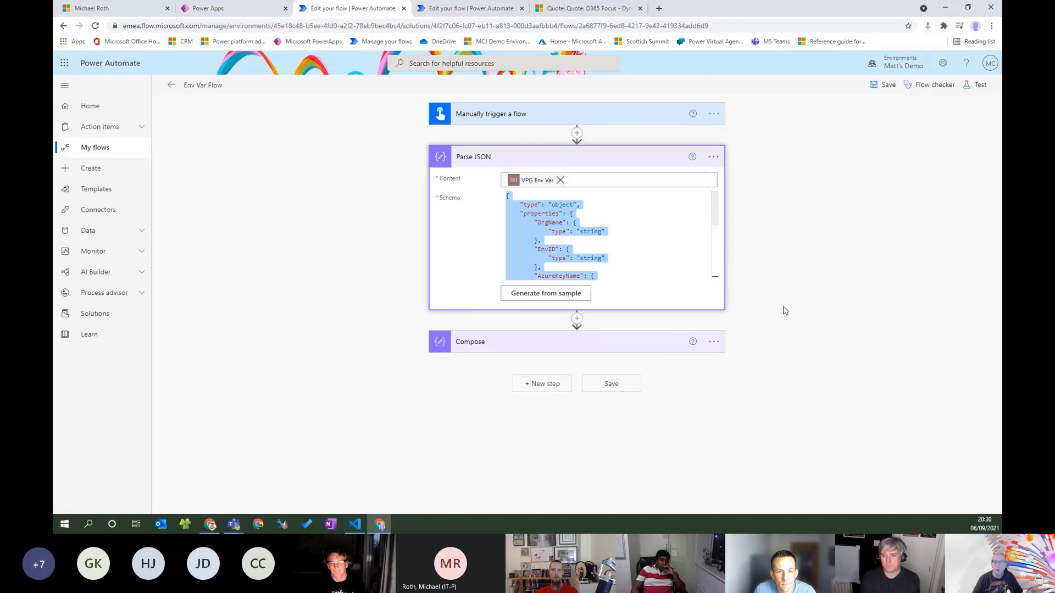
Clear the Compose input and examine the Parse JSON properties offered as dynamic values for it.
{"action": "left_click", "coordinate": [626, 344]}
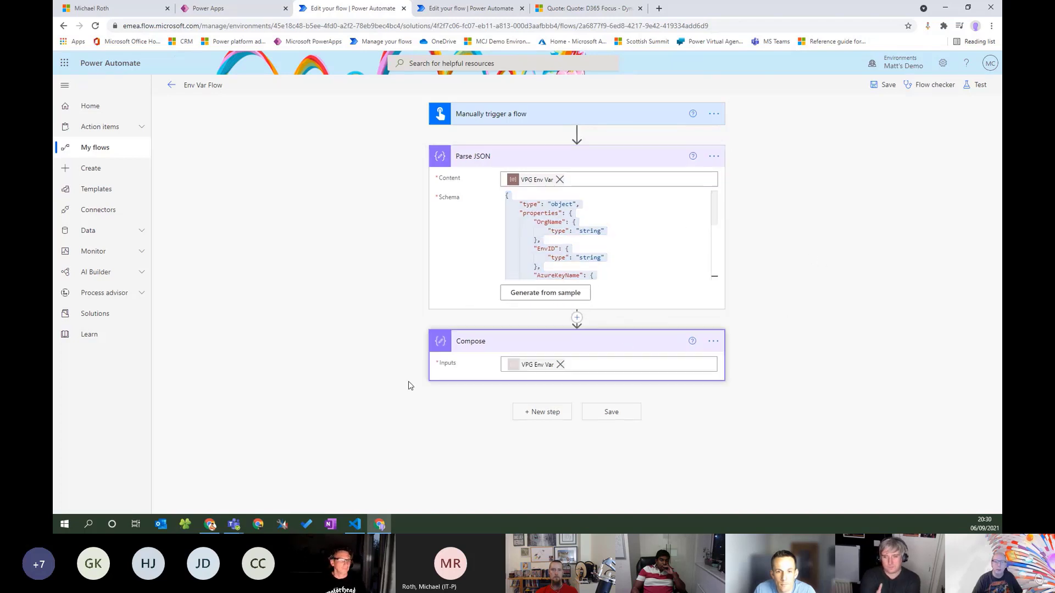
{"action": "left_click", "coordinate": [561, 367]}
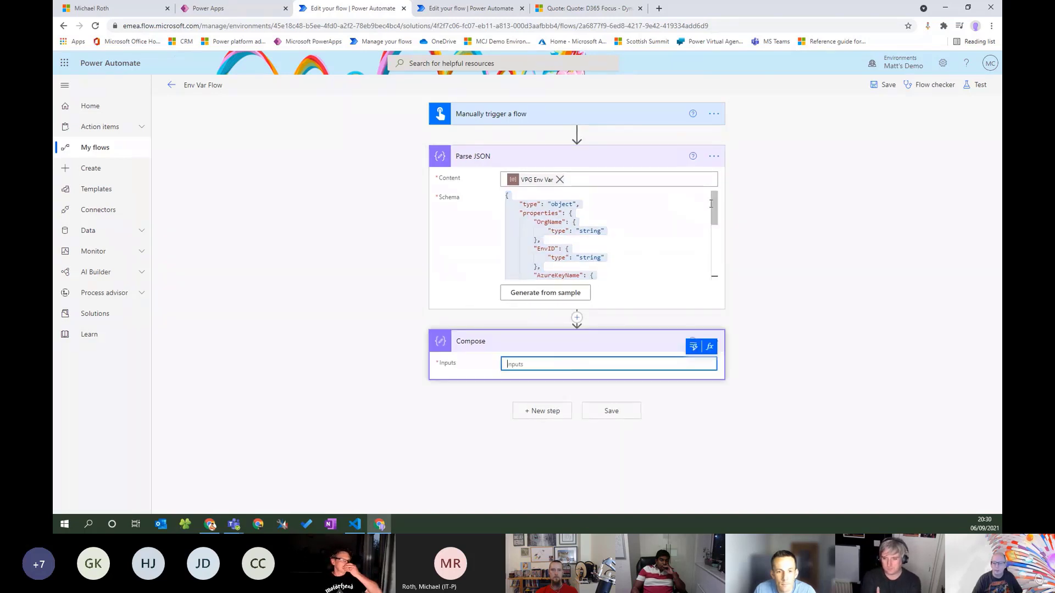
{"action": "left_click", "coordinate": [693, 347]}
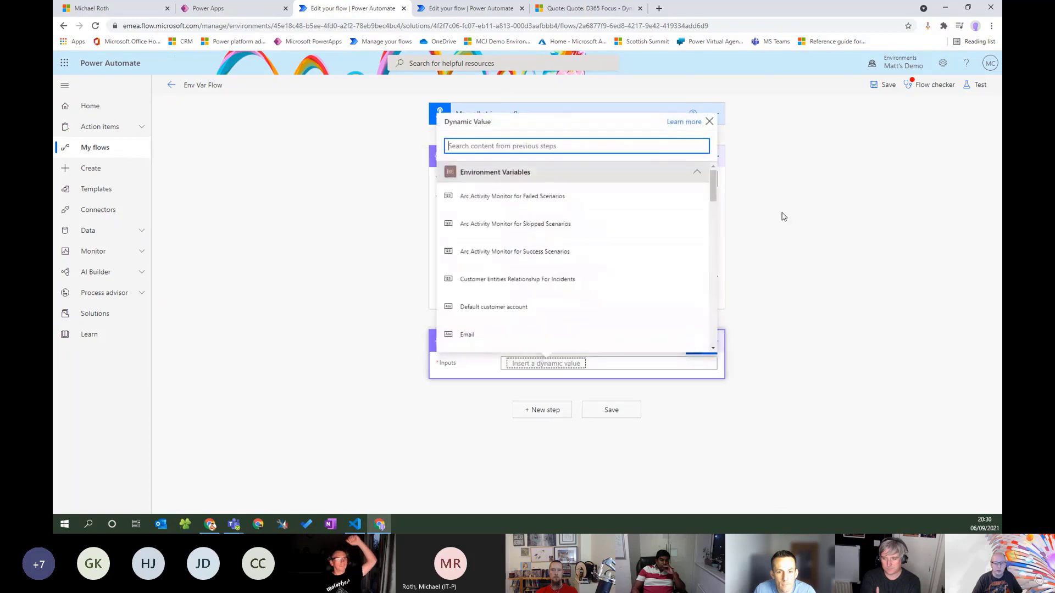
{"action": "left_click", "coordinate": [698, 173]}
{"action": "scroll", "coordinate": [714, 209], "scroll_direction": "down", "scroll_amount": 3}
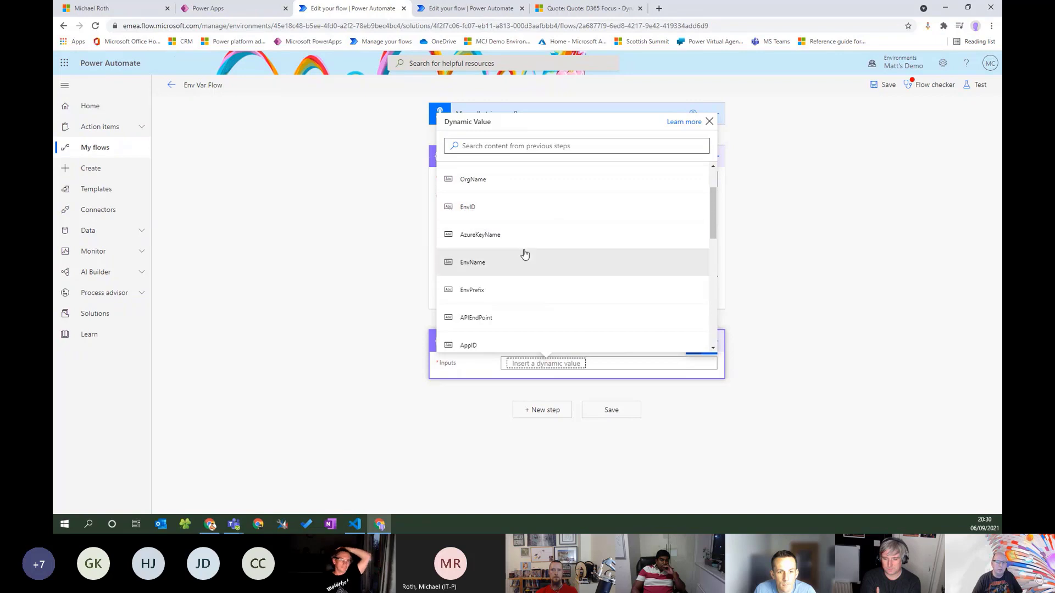
{"action": "left_click_drag", "start_coordinate": [713, 213], "coordinate": [710, 219]}
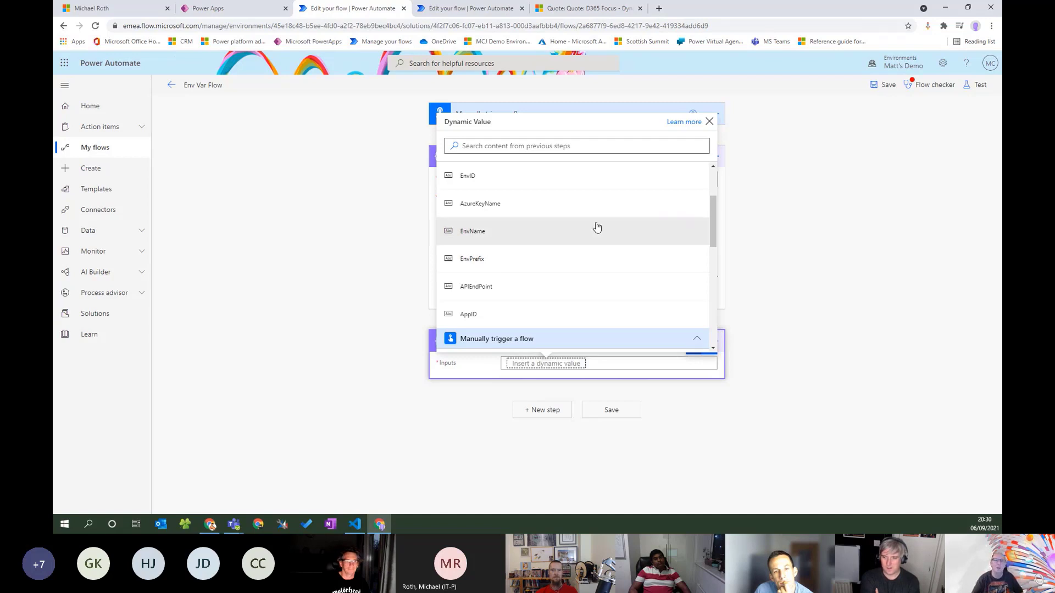
{"action": "left_click_drag", "start_coordinate": [712, 218], "coordinate": [712, 187]}
{"action": "left_click", "coordinate": [709, 122]}
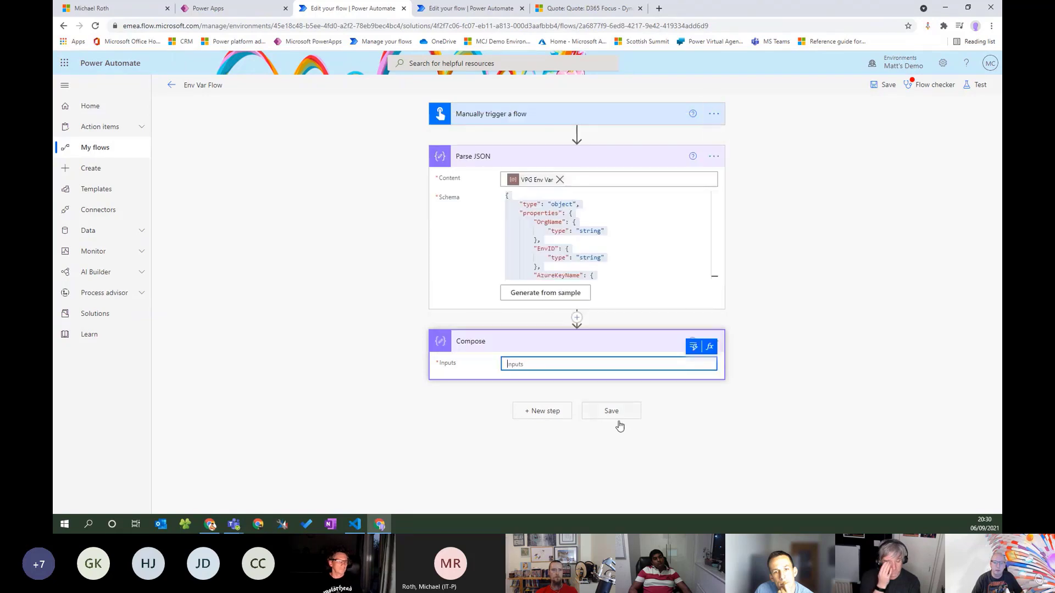
{"action": "left_click", "coordinate": [528, 365]}
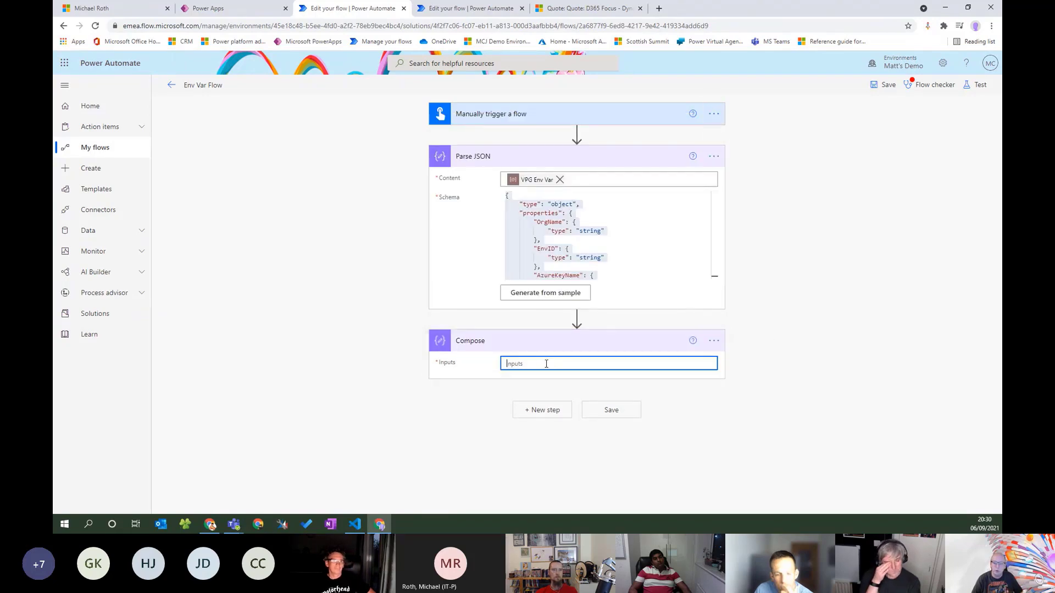
Delete the Compose action from Env Var Flow.
{"action": "left_click", "coordinate": [599, 9]}
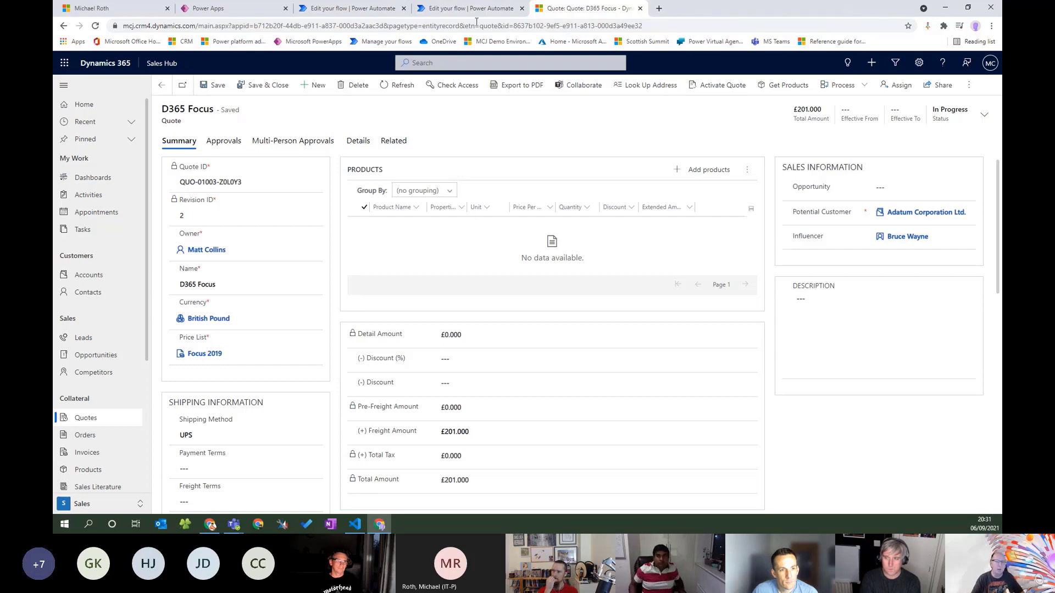
{"action": "left_click", "coordinate": [461, 13]}
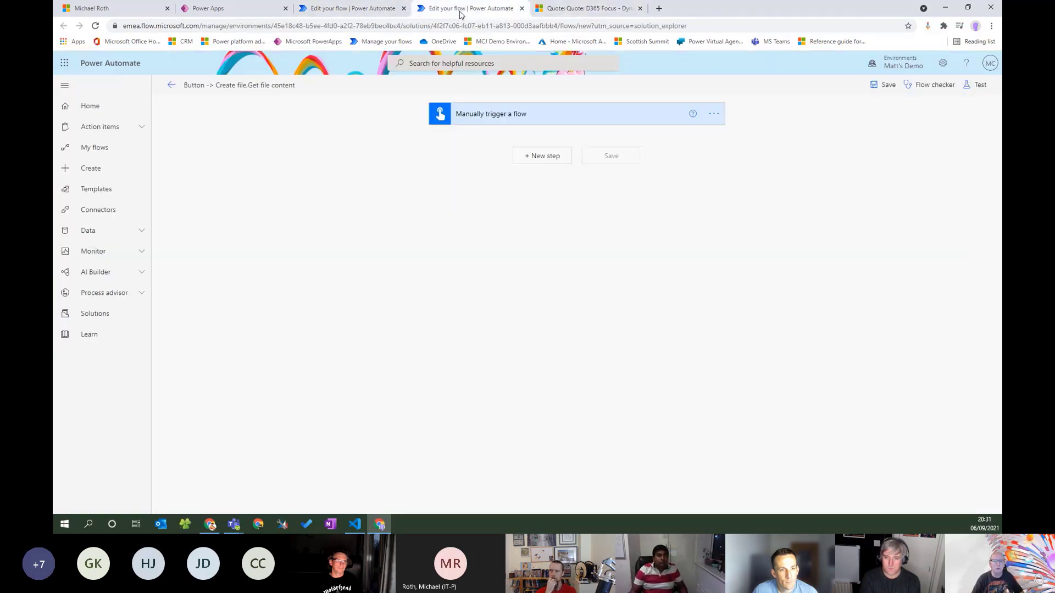
{"action": "left_click", "coordinate": [349, 9]}
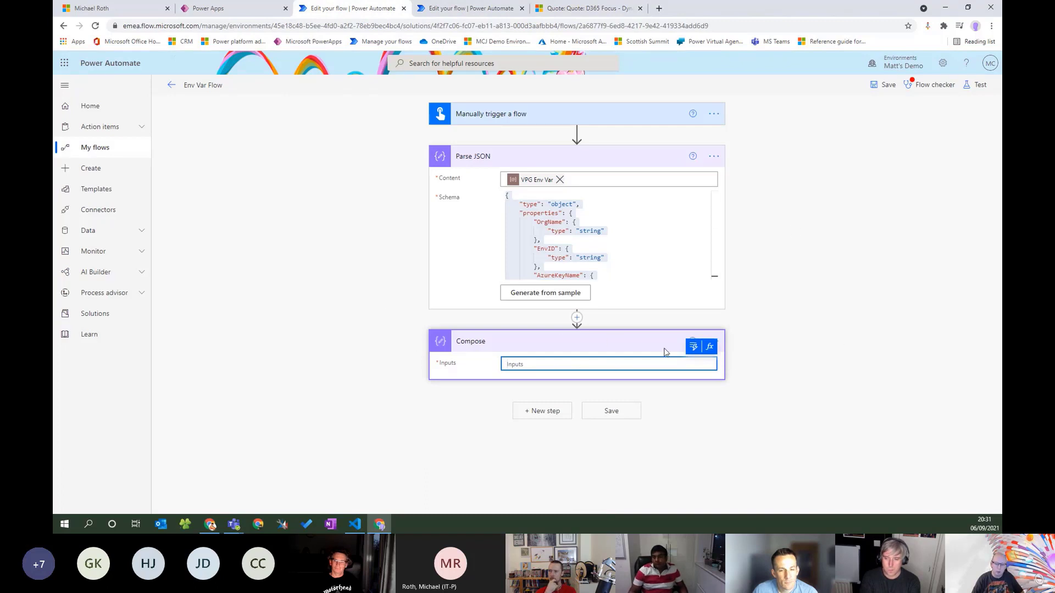
{"action": "left_click", "coordinate": [713, 341]}
{"action": "left_click", "coordinate": [769, 465]}
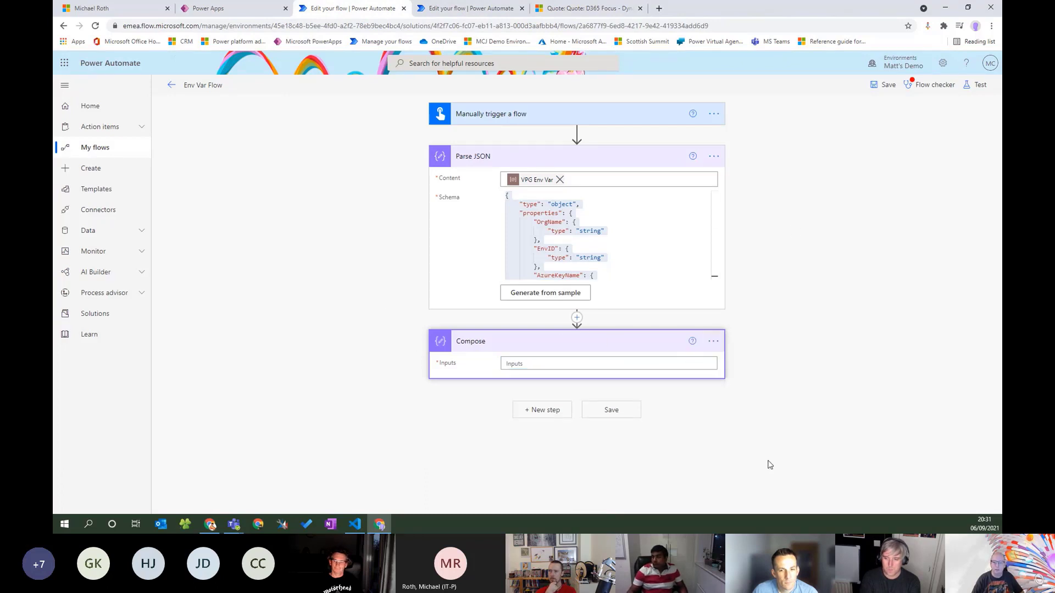
{"action": "left_click", "coordinate": [529, 306]}
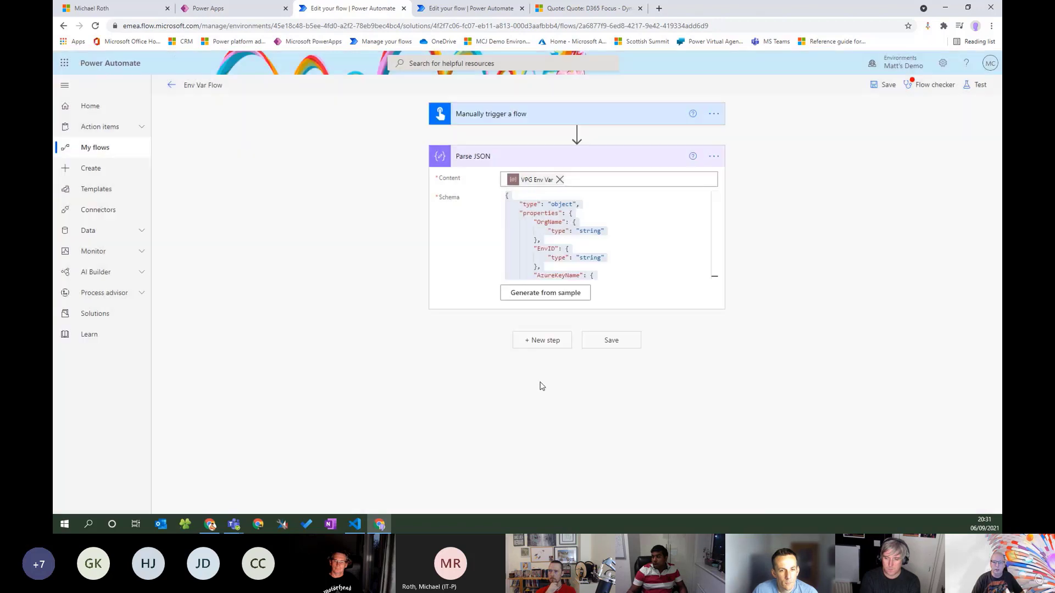
{"action": "left_click", "coordinate": [539, 340]}
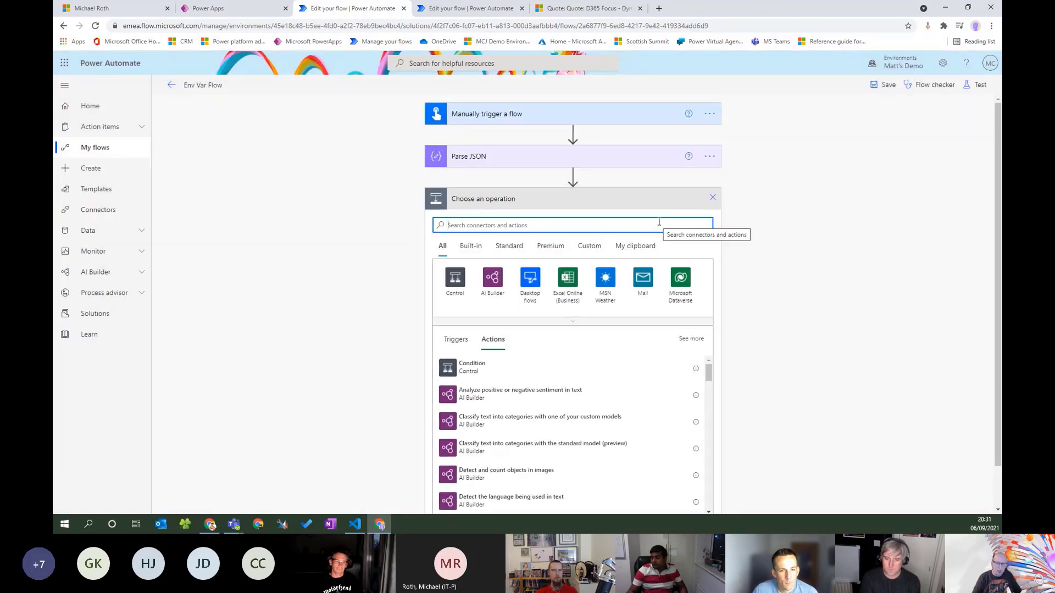
{"action": "left_click", "coordinate": [583, 10]}
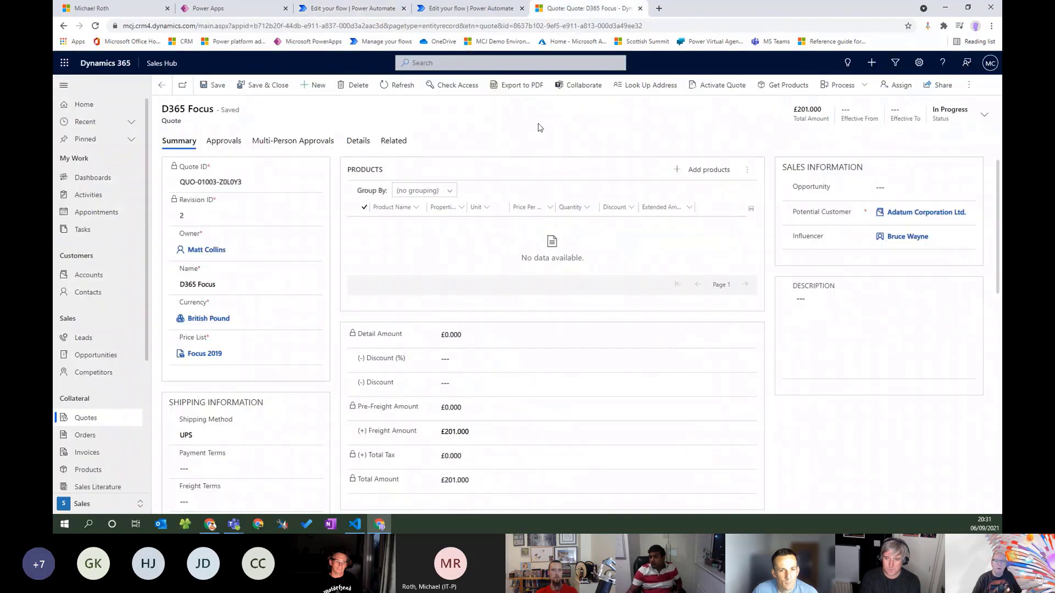
{"action": "left_click", "coordinate": [361, 9]}
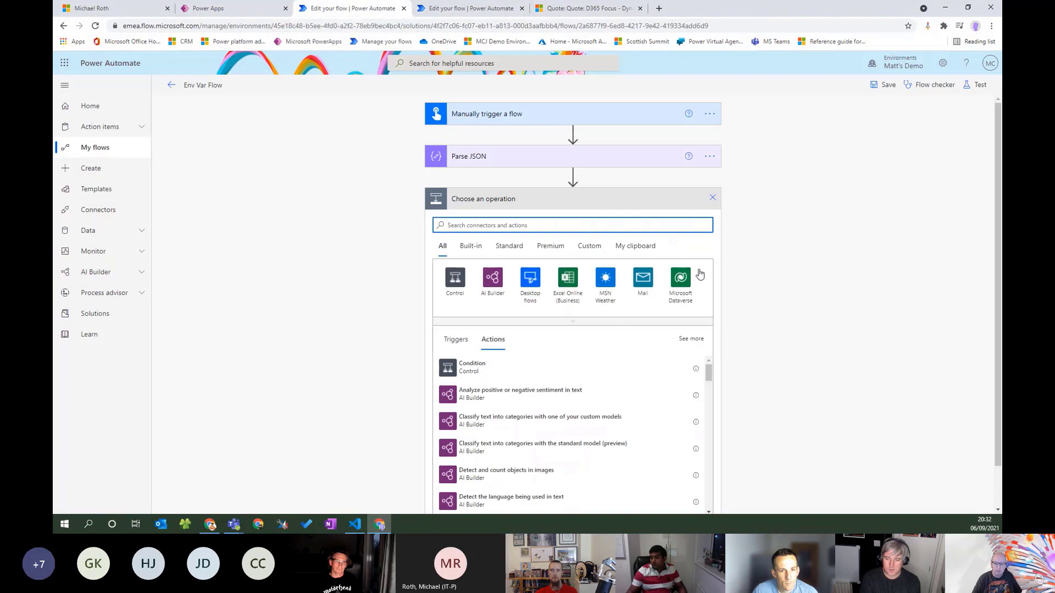
{"action": "left_click", "coordinate": [680, 279]}
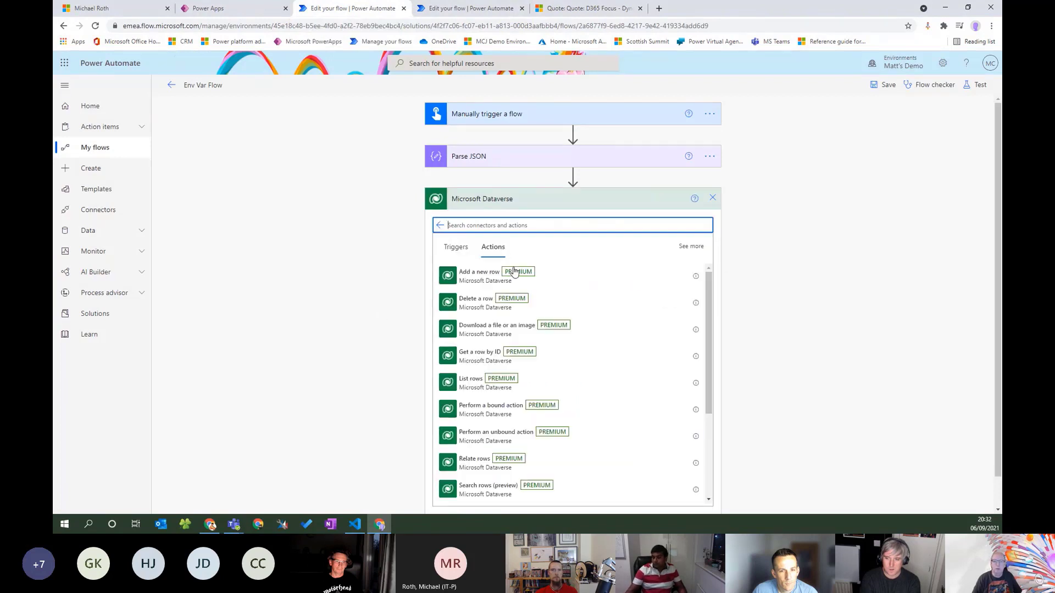
{"action": "left_click", "coordinate": [712, 198]}
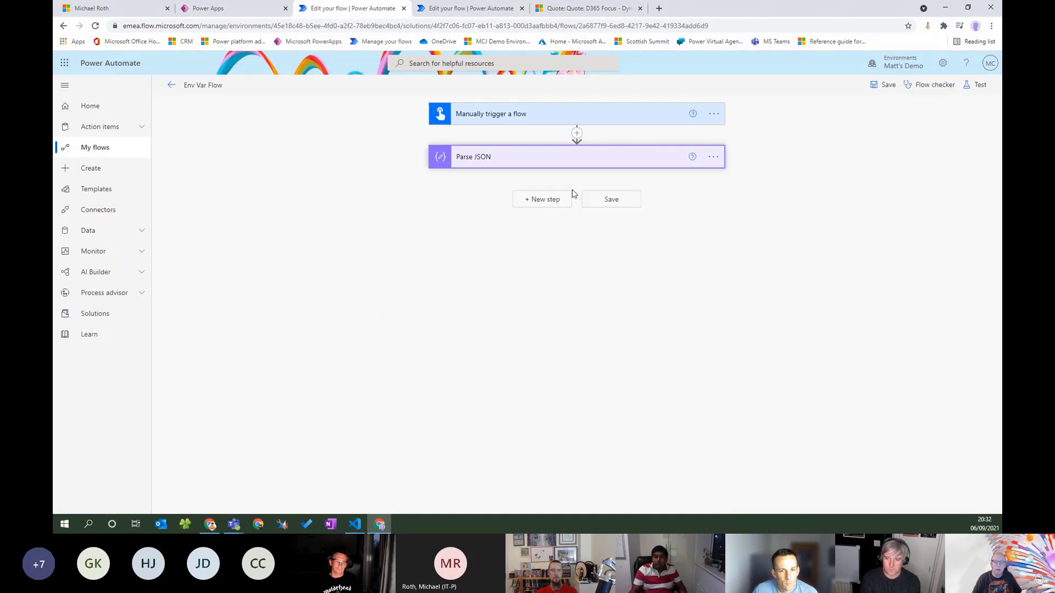
Find the email actions and add Office 365 Outlook's Send an email (V2) after Parse JSON.
{"action": "left_click", "coordinate": [559, 208]}
{"action": "type", "text": "email"}
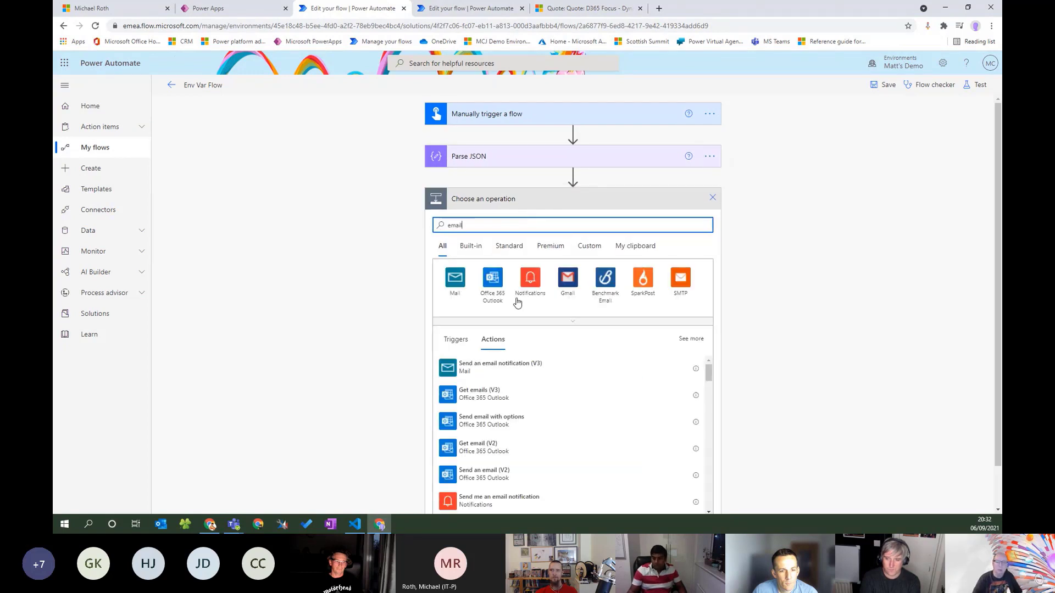
{"action": "left_click", "coordinate": [486, 286]}
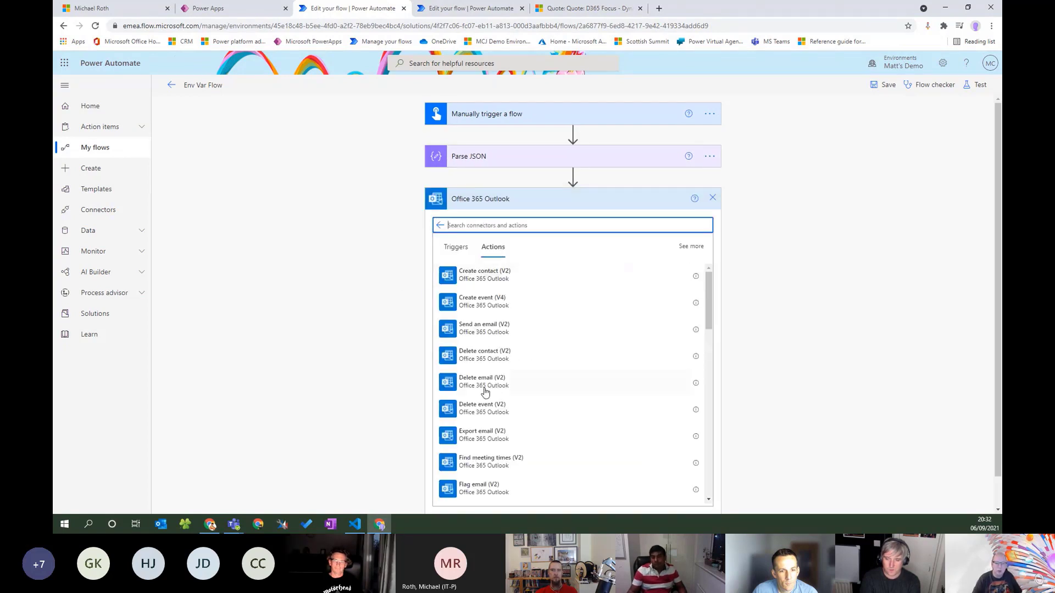
{"action": "left_click", "coordinate": [507, 328]}
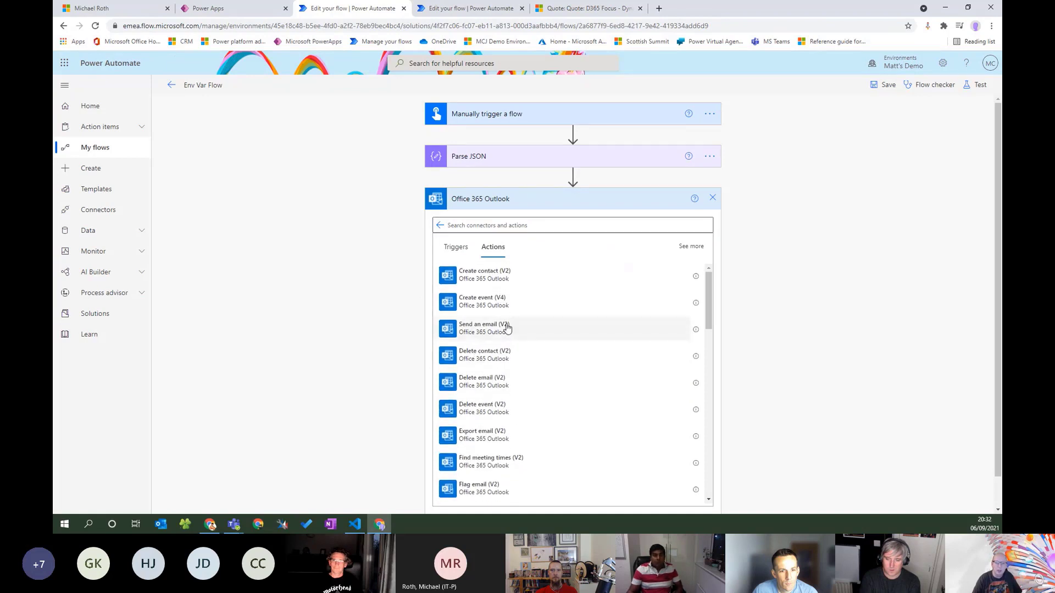
Fill in the email's recipient from the suggested people and set the subject to "Link to Record".
{"action": "left_click", "coordinate": [572, 223]}
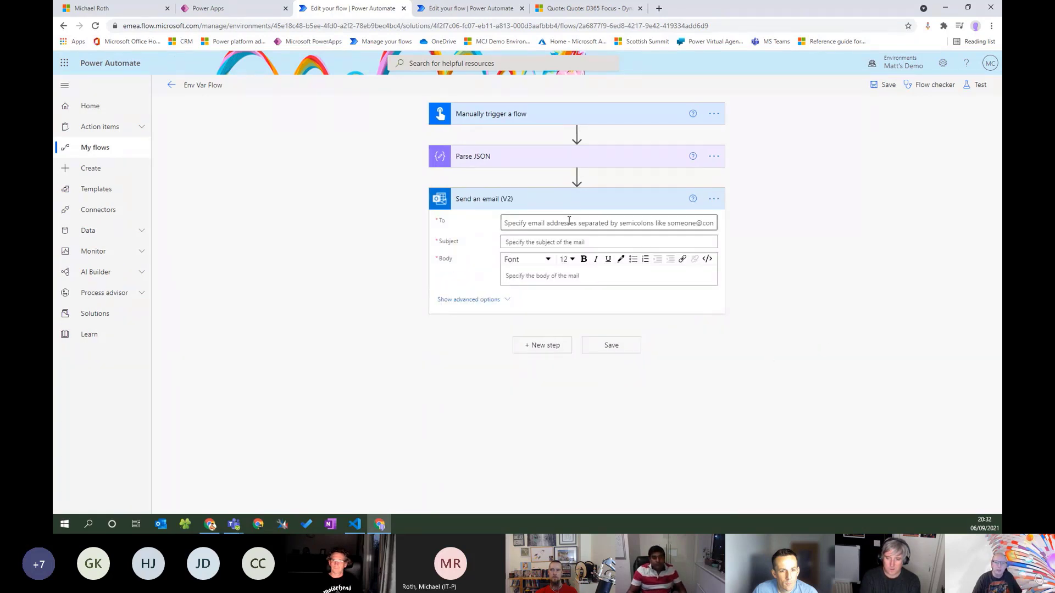
{"action": "type", "text": "Matt Collins"}
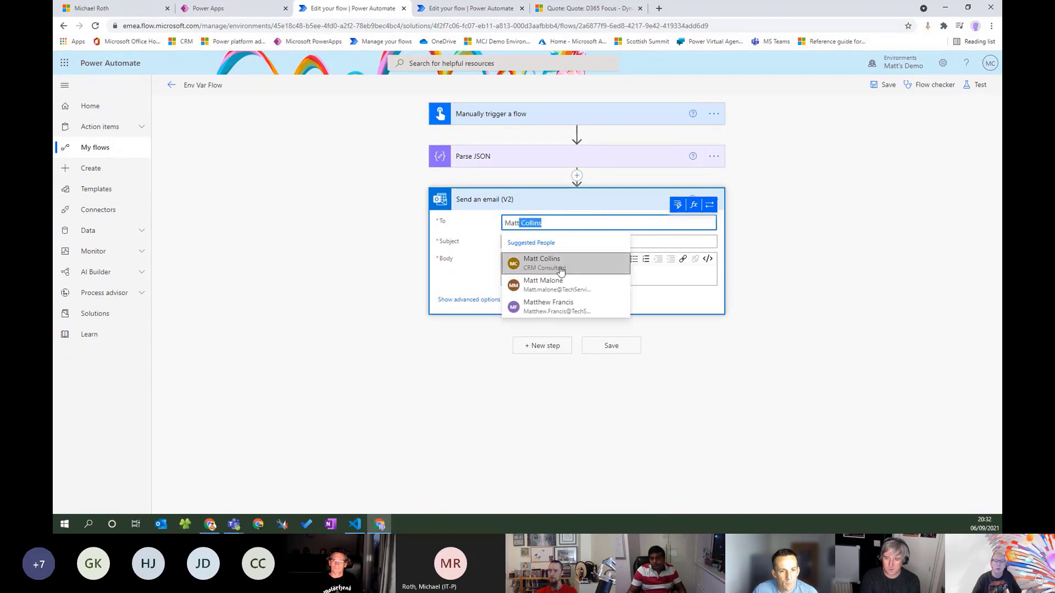
{"action": "left_click", "coordinate": [561, 264]}
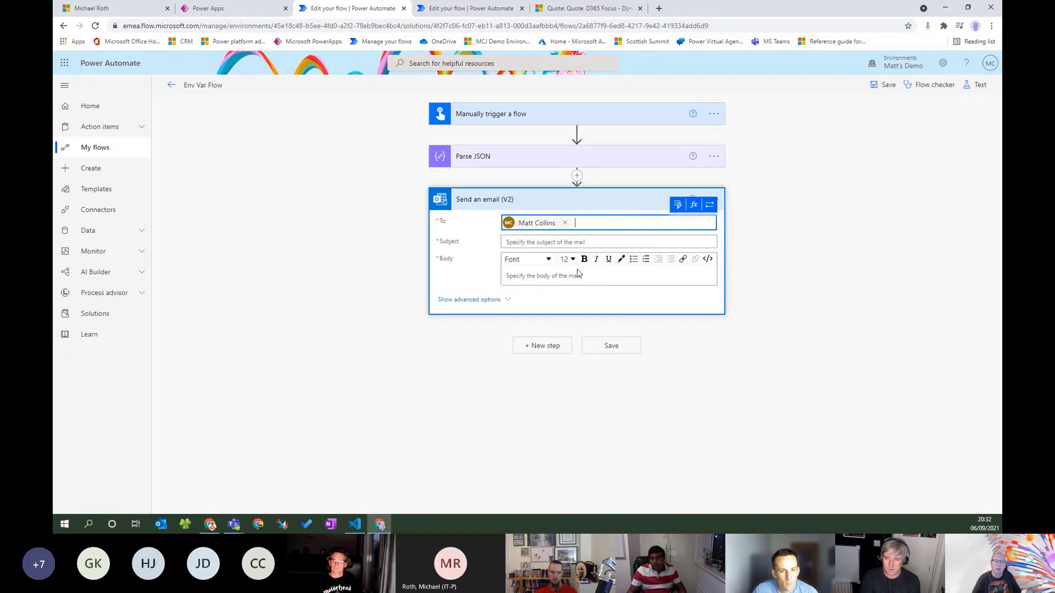
{"action": "left_click", "coordinate": [585, 243]}
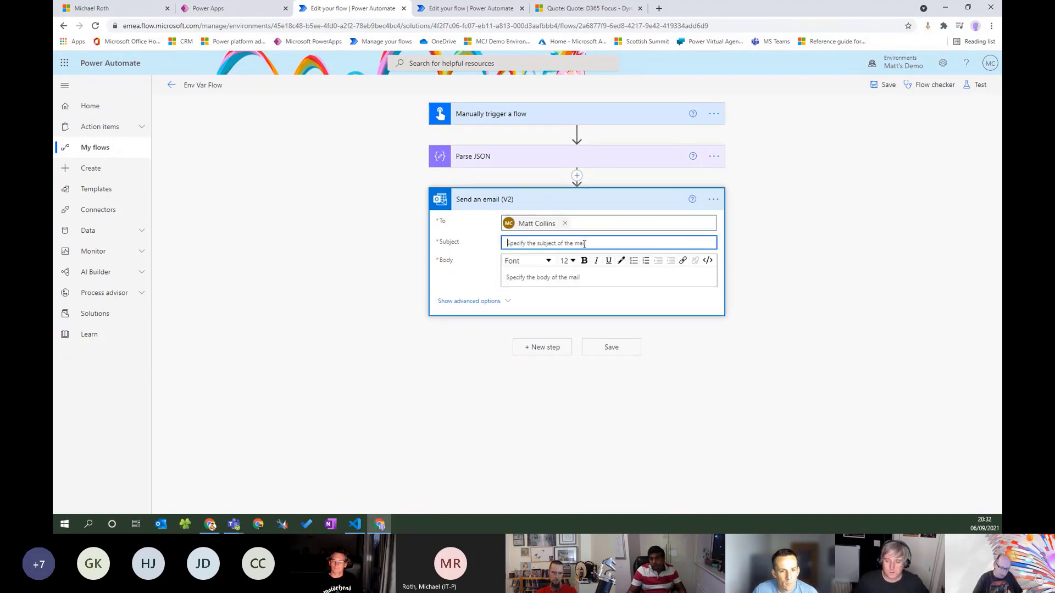
{"action": "type", "text": "Link to Record"}
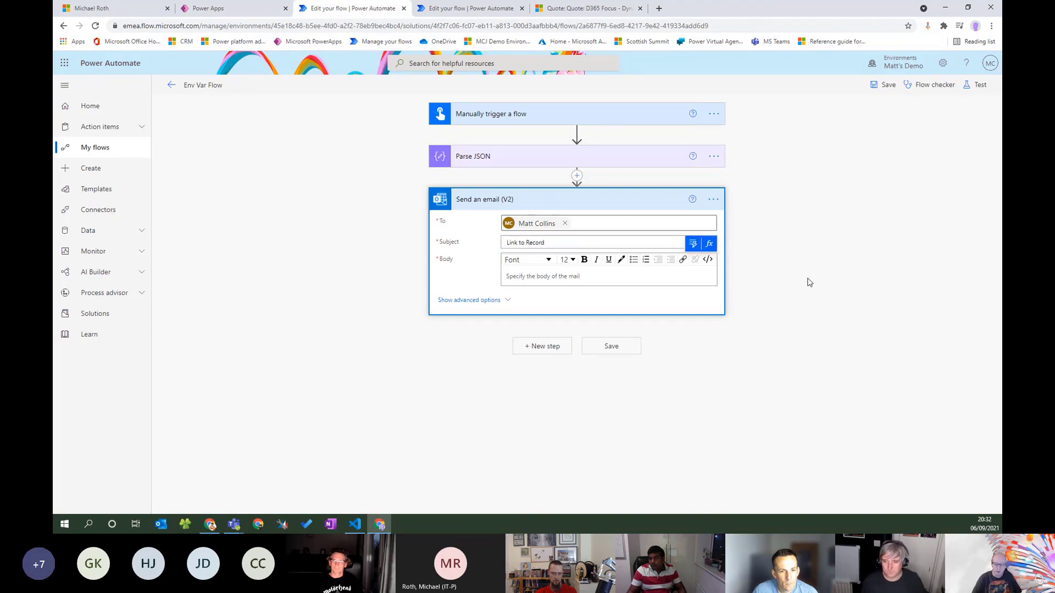
Enter "Click This Link" below a blank line in the email body and show the body as HTML code.
{"action": "key", "text": "Return"}
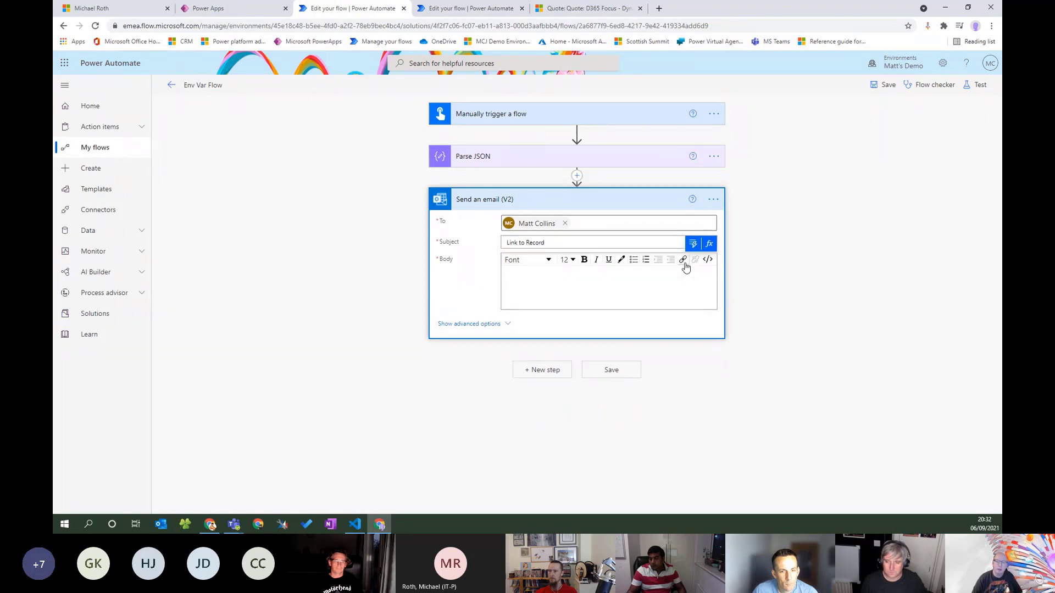
{"action": "type", "text": "click This Link"}
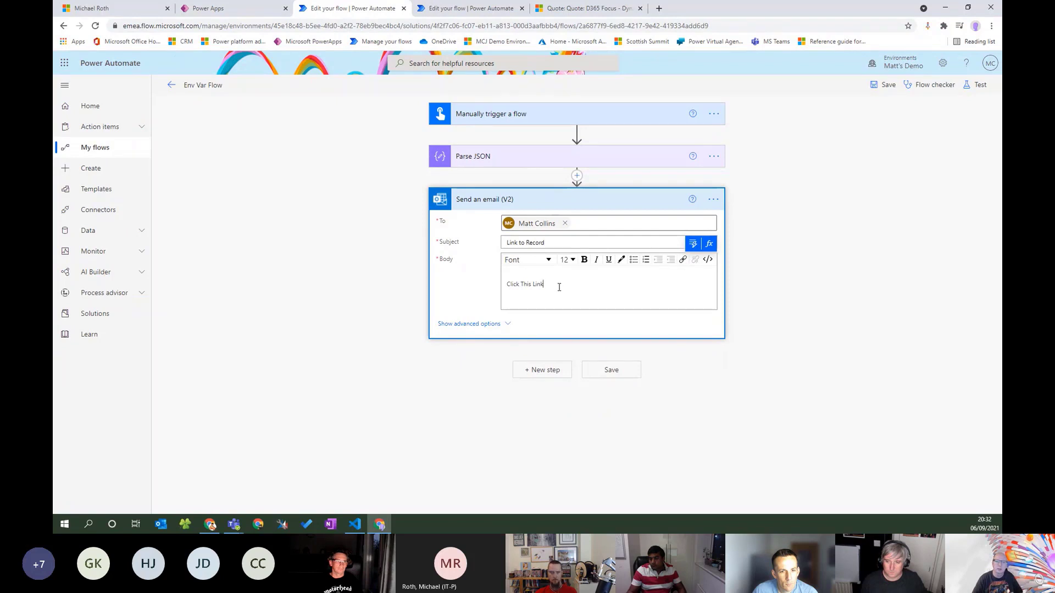
{"action": "left_click_drag", "start_coordinate": [559, 286], "coordinate": [420, 285]}
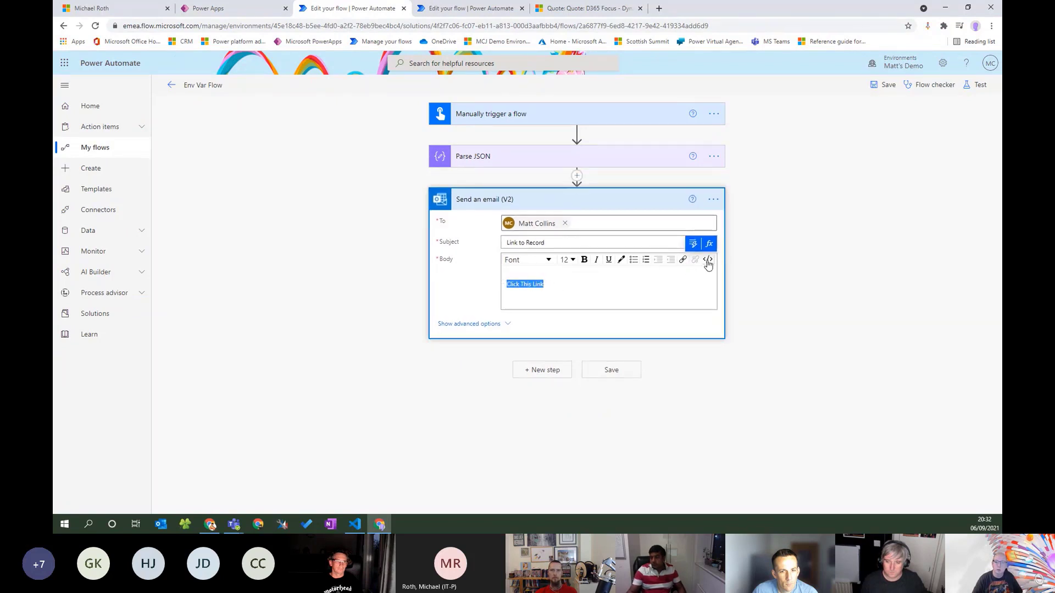
{"action": "left_click", "coordinate": [708, 260]}
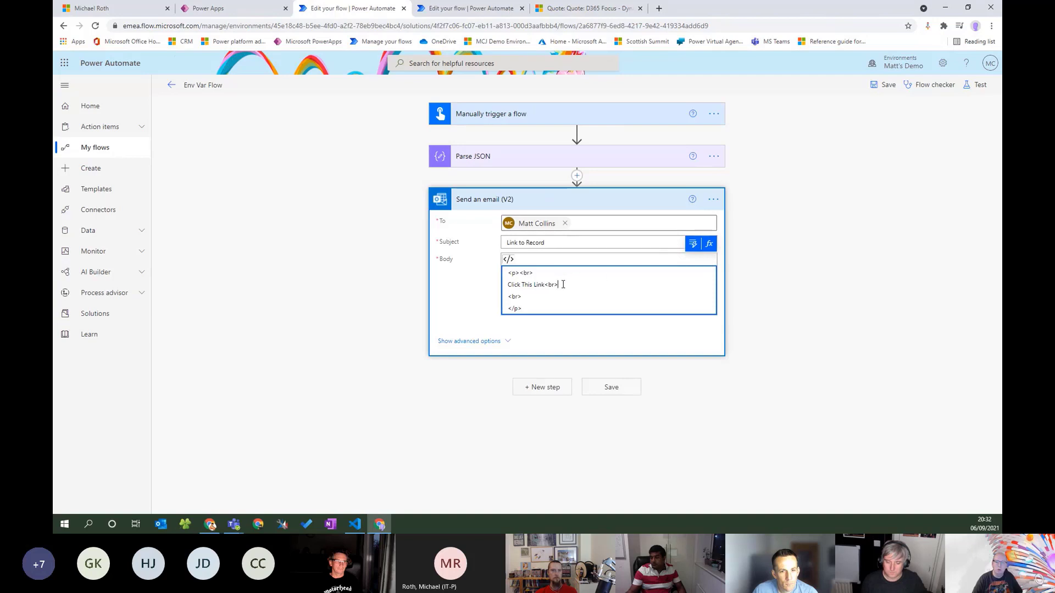
{"action": "left_click", "coordinate": [556, 329]}
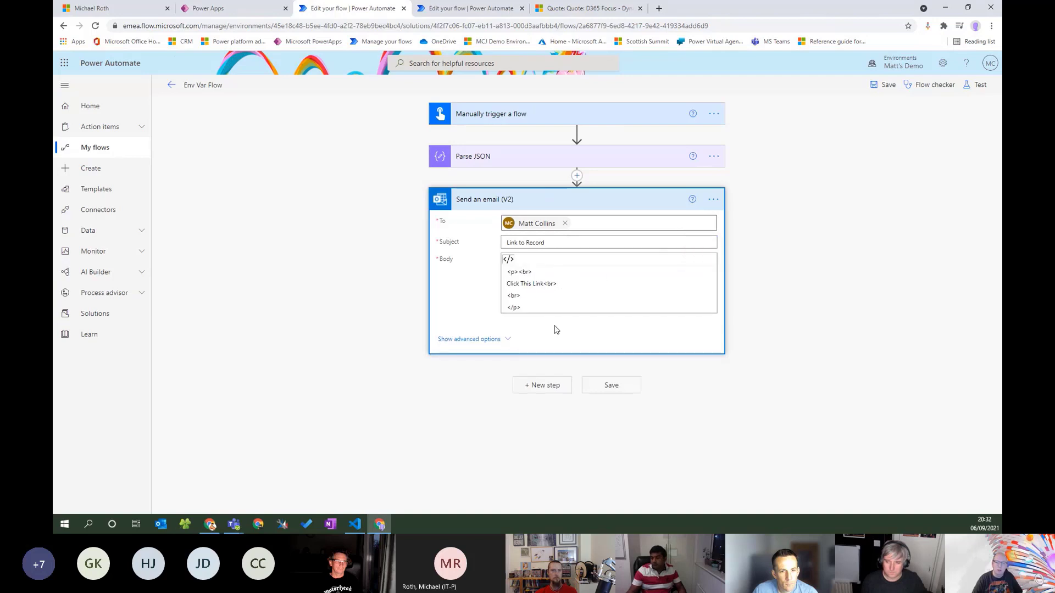
Wrap "Click This Link" in the email body's HTML in an <a href=""></a> tag with an empty address.
{"action": "left_click", "coordinate": [511, 284]}
{"action": "type", "text": "<>"}
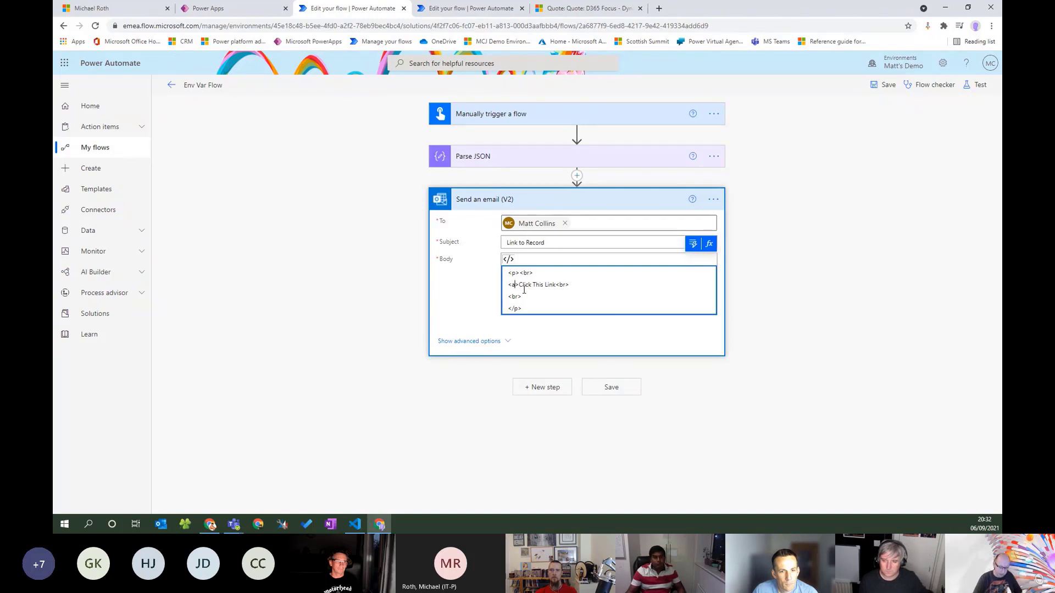
{"action": "key", "text": "Left"}
{"action": "type", "text": "a href=\""}
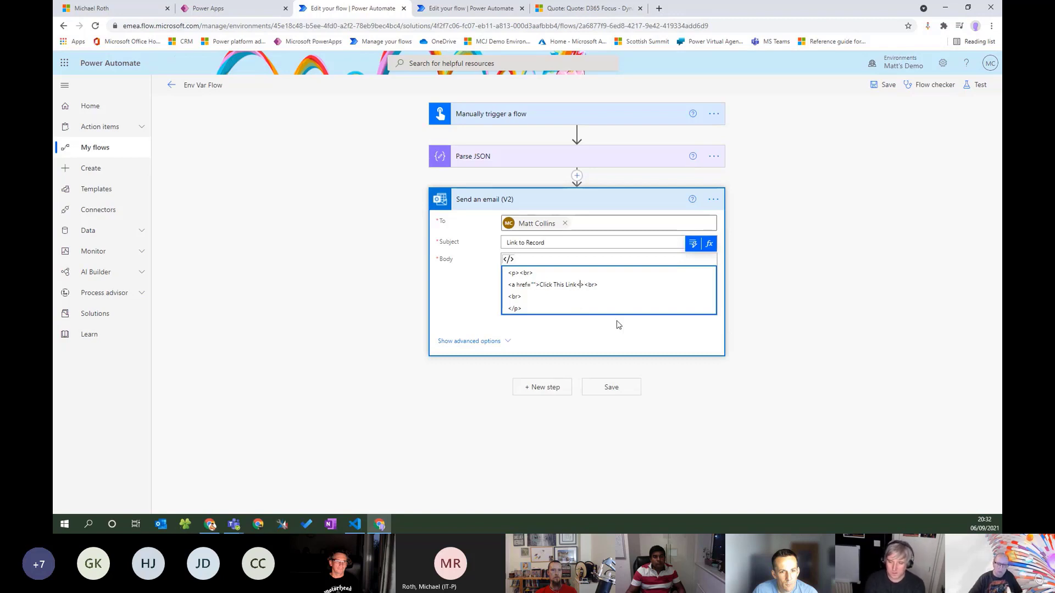
{"action": "key", "text": "End"}
{"action": "key", "text": "Left"}
{"action": "key", "text": "Left"}
{"action": "key", "text": "Left"}
{"action": "key", "text": "Left"}
{"action": "type", "text": "<>"}
{"action": "key", "text": "Left"}
{"action": "type", "text": "/a"}
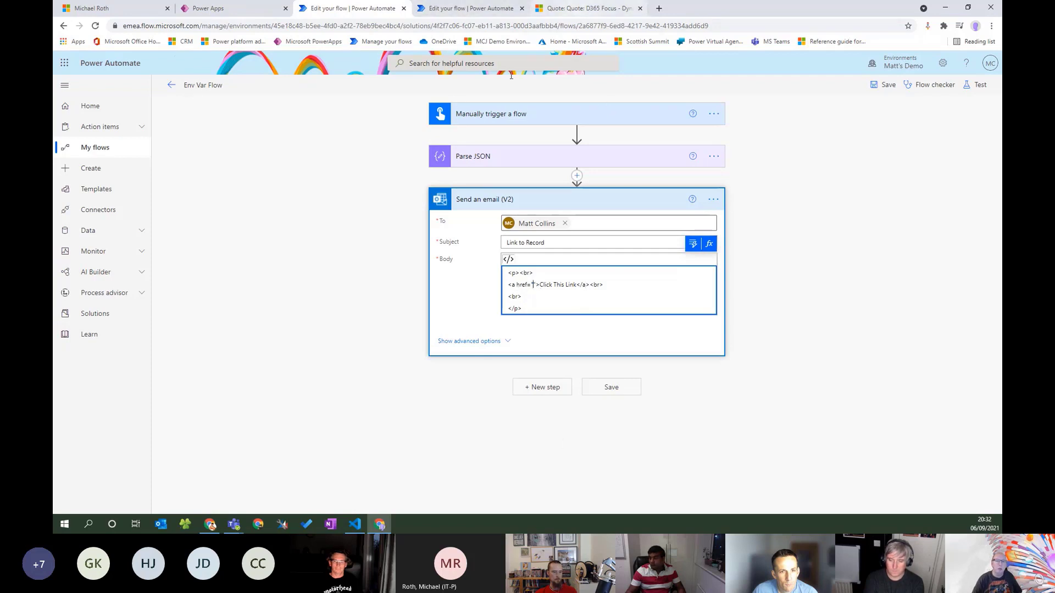
Switch to Visual Studio Code, examine the AppID value in Untitled-6.json, and return to the flow in the browser.
{"action": "left_click", "coordinate": [355, 524]}
{"action": "left_click_drag", "start_coordinate": [498, 135], "coordinate": [323, 136]}
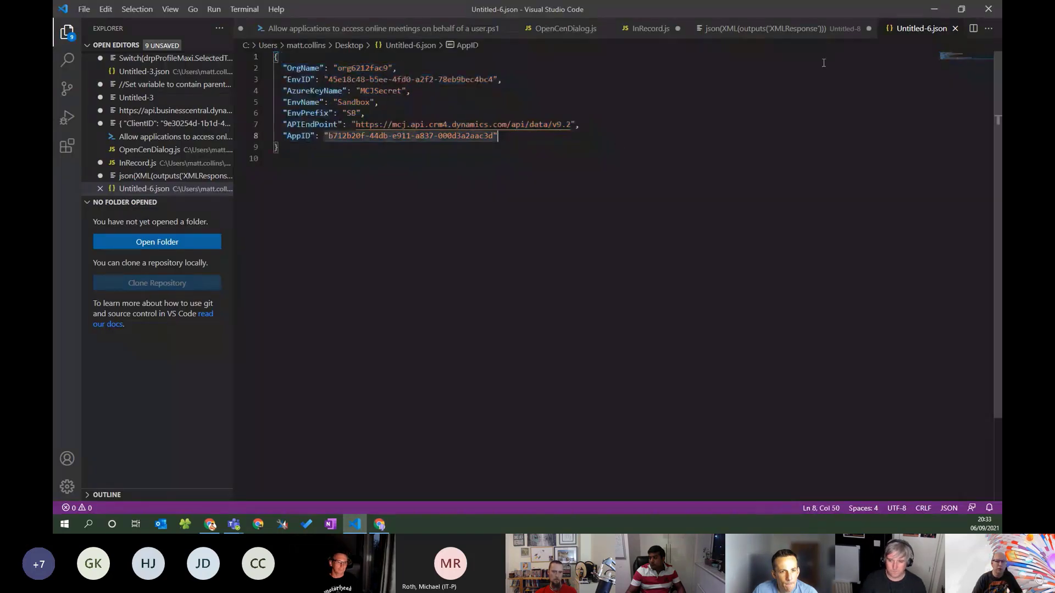
{"action": "left_click", "coordinate": [946, 10]}
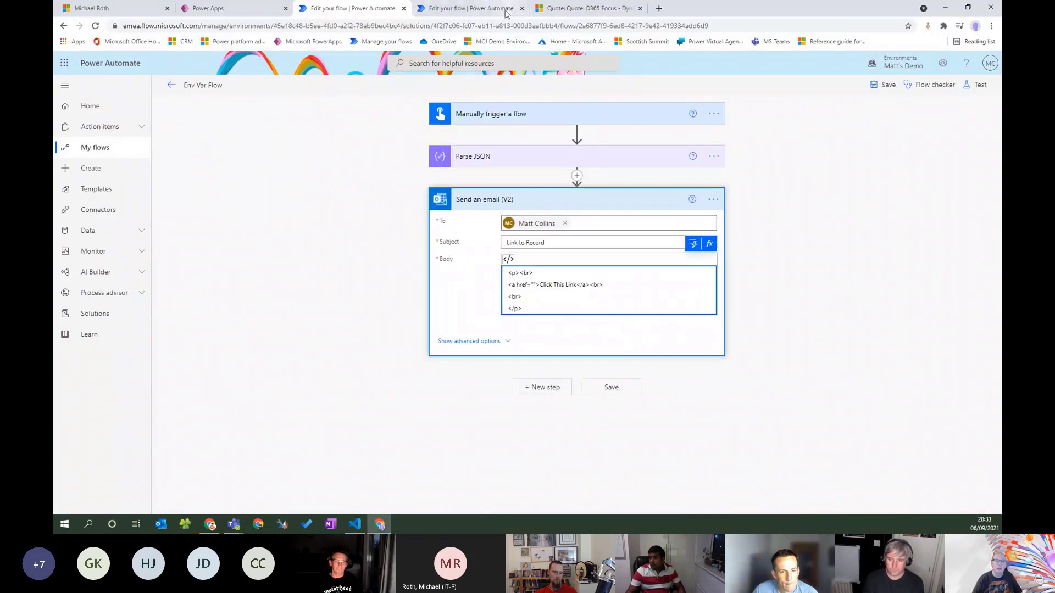
Switch to the D365 Focus quote in Dynamics 365 and copy its web address up to and including "appid=".
{"action": "left_click", "coordinate": [486, 10]}
{"action": "left_click", "coordinate": [569, 12]}
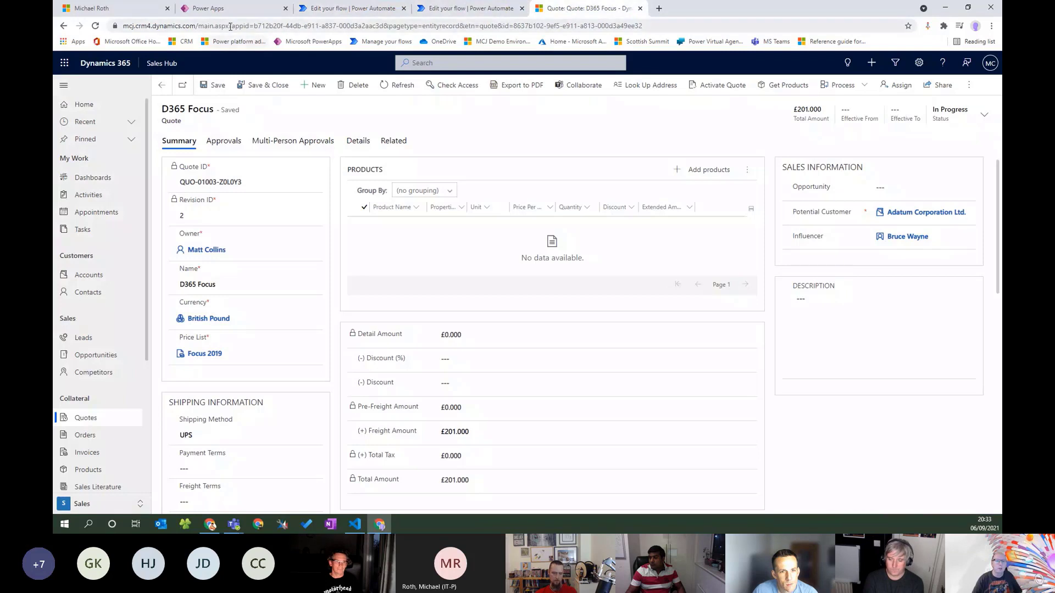
{"action": "left_click", "coordinate": [187, 25]}
{"action": "left_click", "coordinate": [186, 25]}
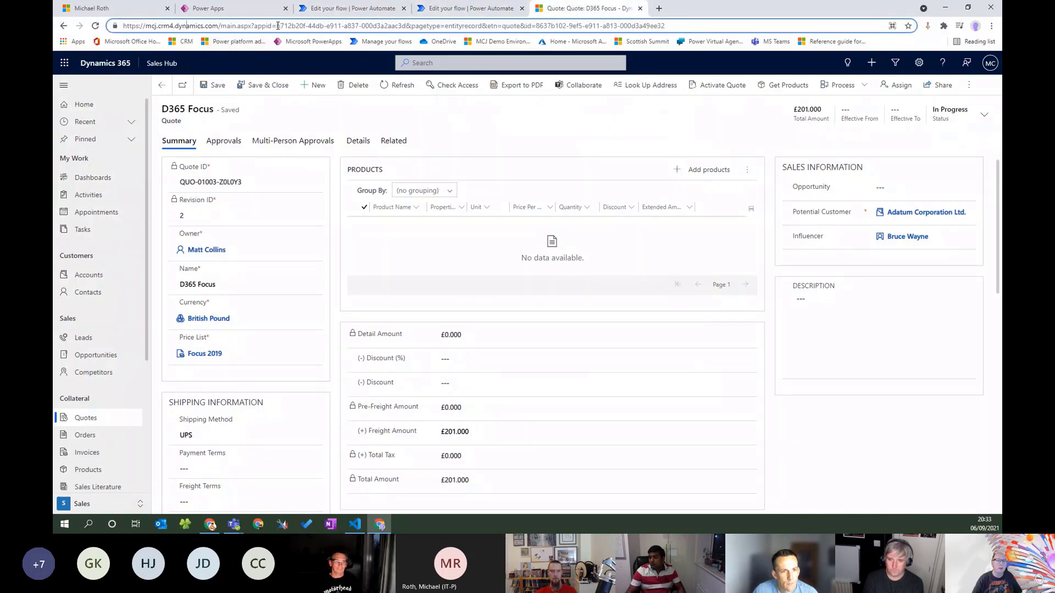
{"action": "left_click_drag", "start_coordinate": [276, 25], "coordinate": [126, 37]}
{"action": "key", "text": "ctrl+c"}
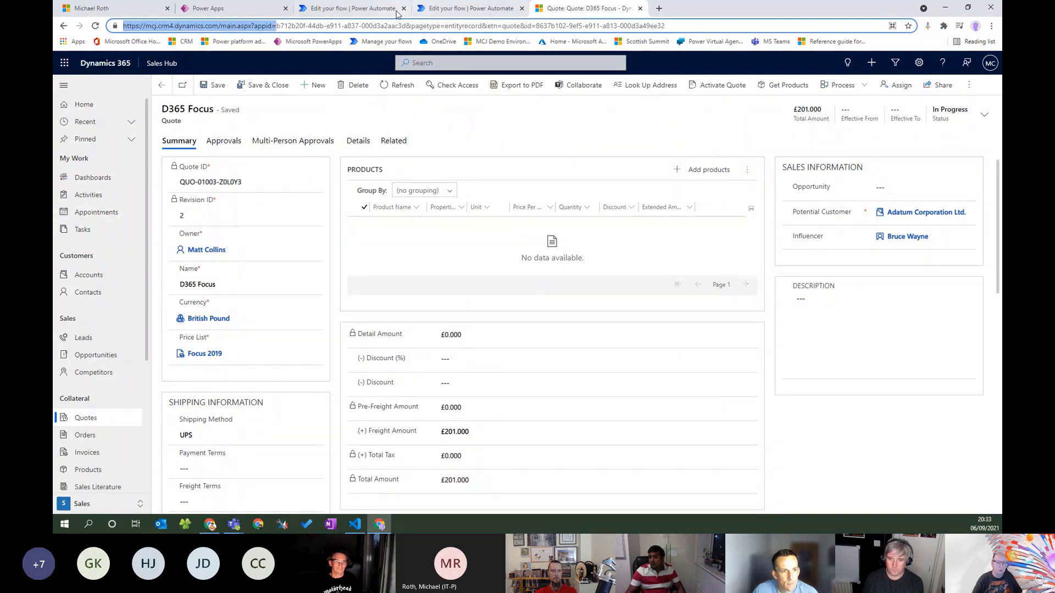
{"action": "left_click", "coordinate": [235, 13]}
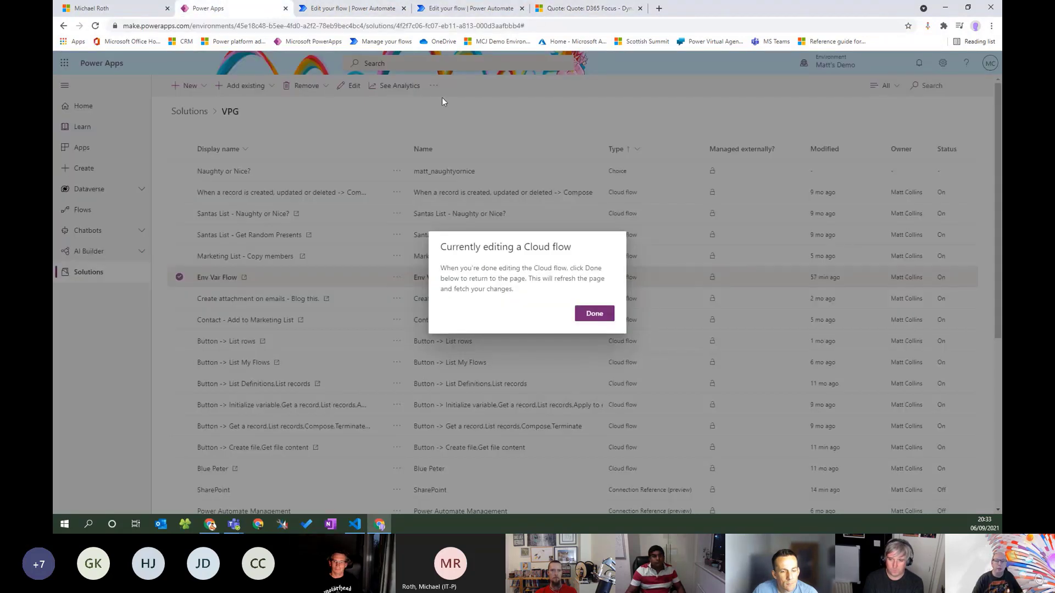
{"action": "left_click", "coordinate": [362, 9]}
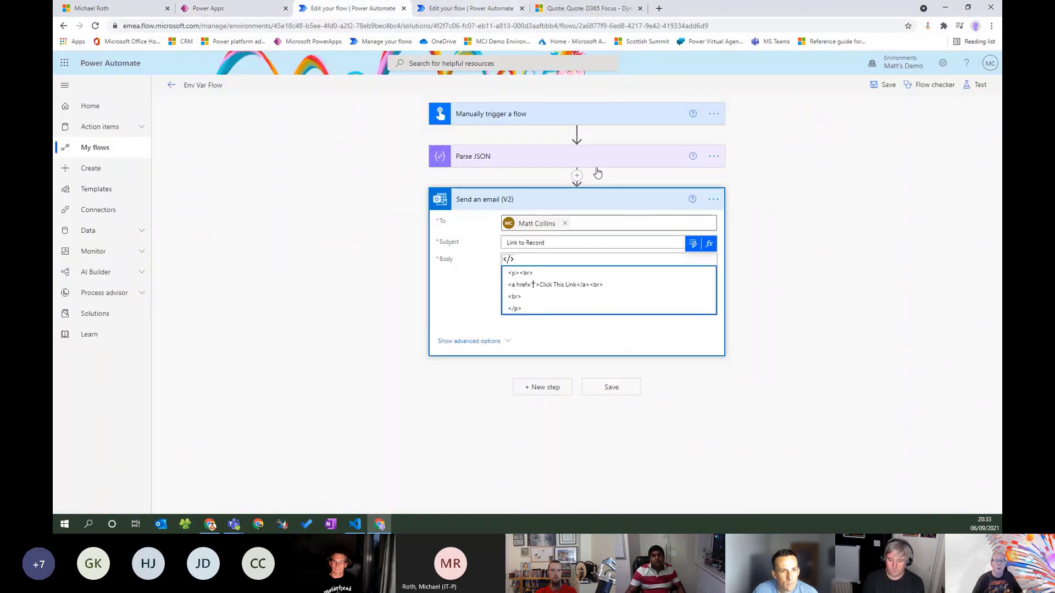
{"action": "left_click", "coordinate": [534, 284]}
{"action": "key", "text": "ctrl+v"}
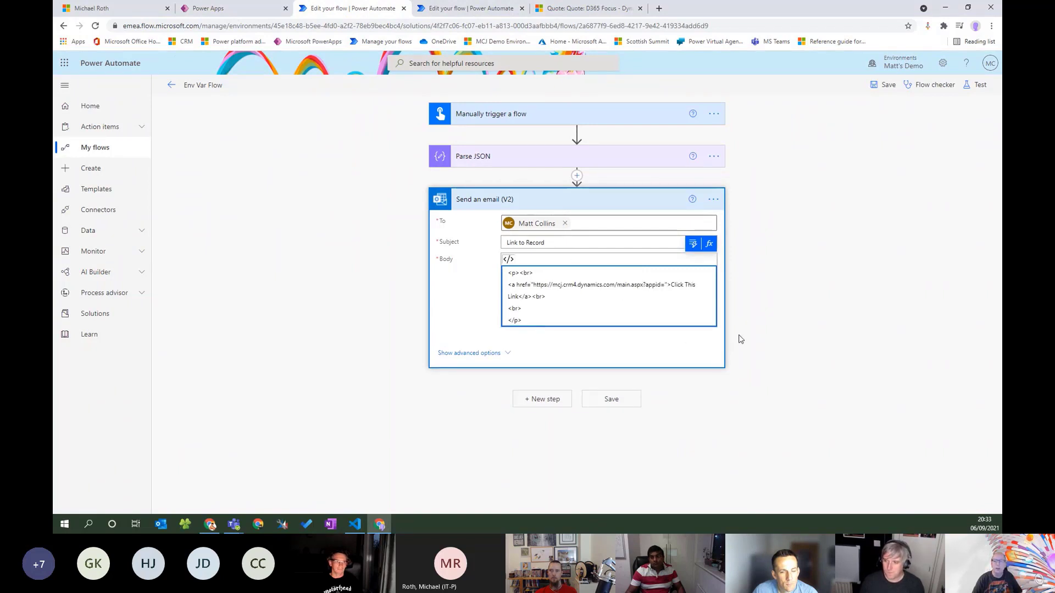
Insert the AppID dynamic value from Parse JSON directly after "appid=" in the email body's link.
{"action": "left_click", "coordinate": [693, 244]}
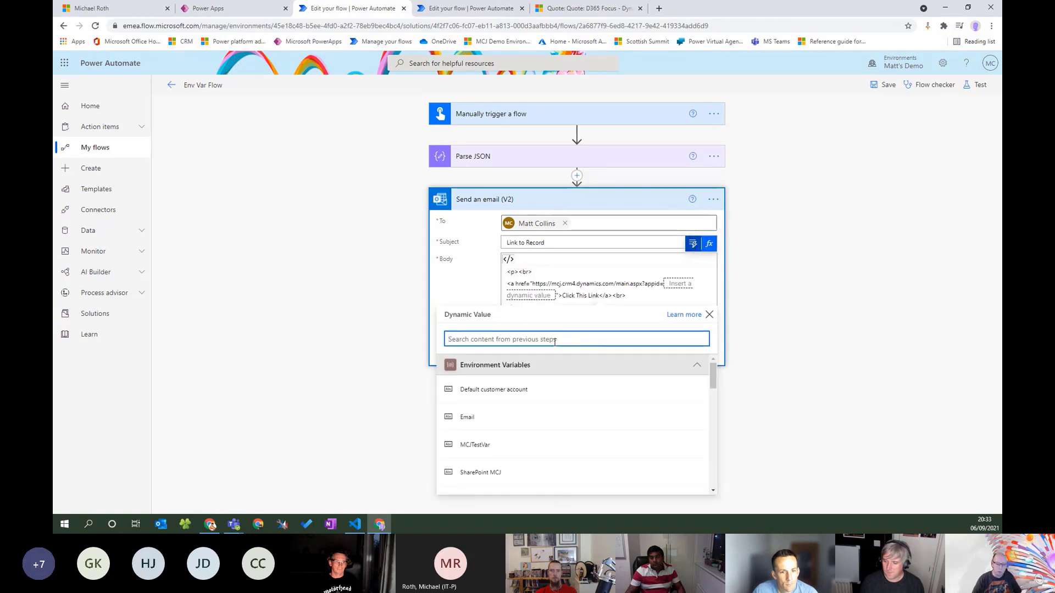
{"action": "type", "text": "app"}
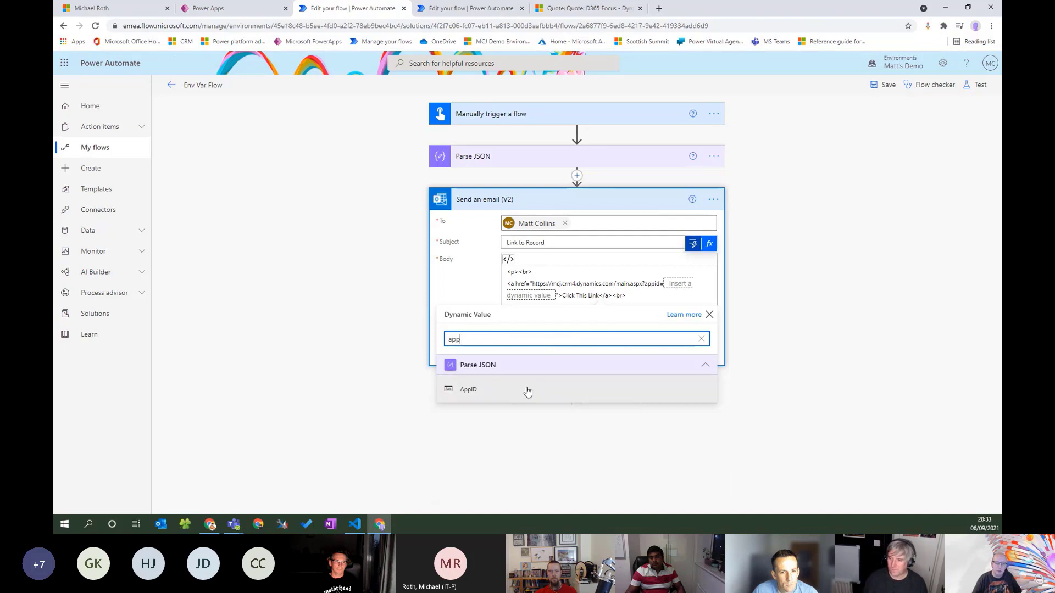
{"action": "left_click", "coordinate": [527, 390]}
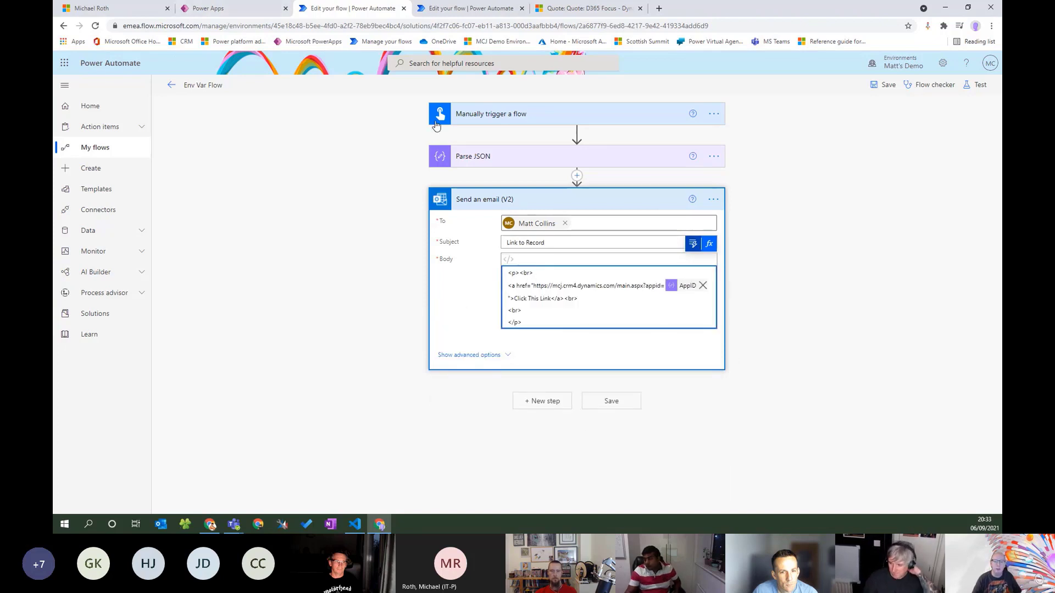
Copy the end of the quote's web address and add "d&pagetype=entityrecord&etn=quote&id=8637b102-9ef5-e911-a813-000d3a49ee32" after AppID in the email link.
{"action": "left_click", "coordinate": [469, 8]}
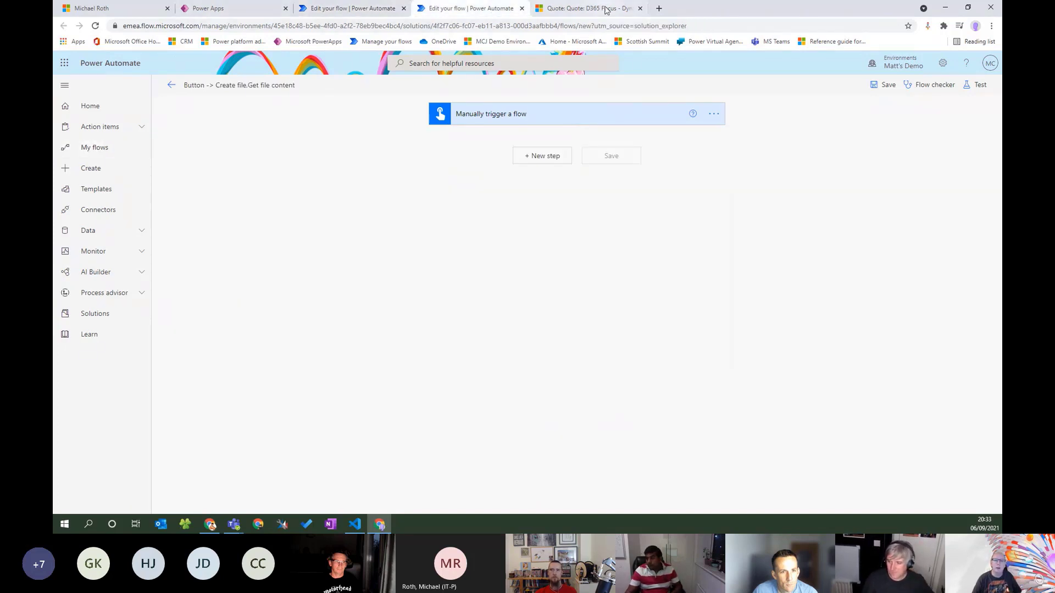
{"action": "left_click", "coordinate": [605, 10]}
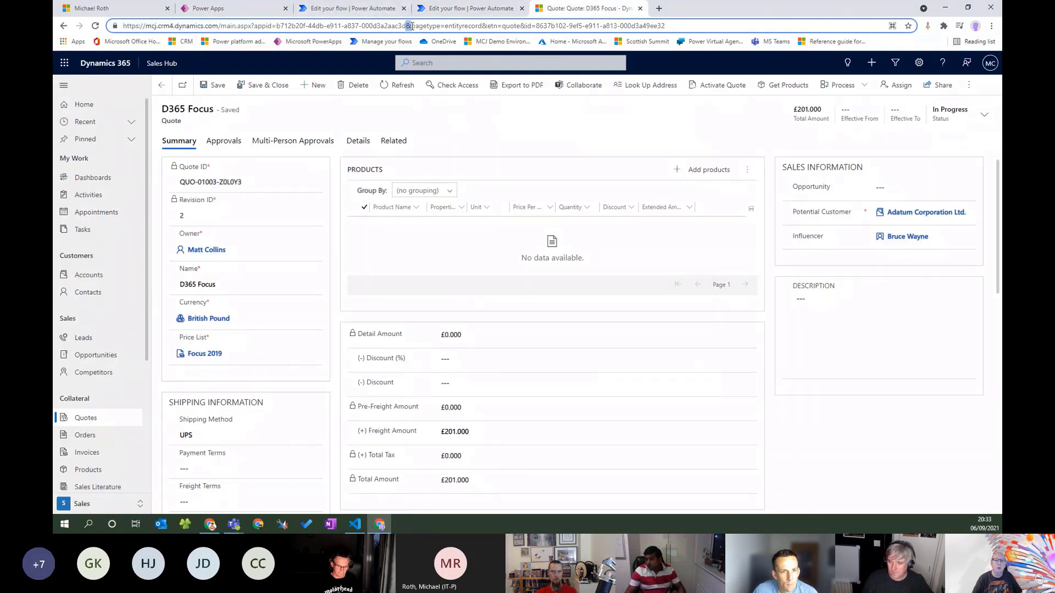
{"action": "left_click_drag", "start_coordinate": [412, 26], "coordinate": [529, 26]}
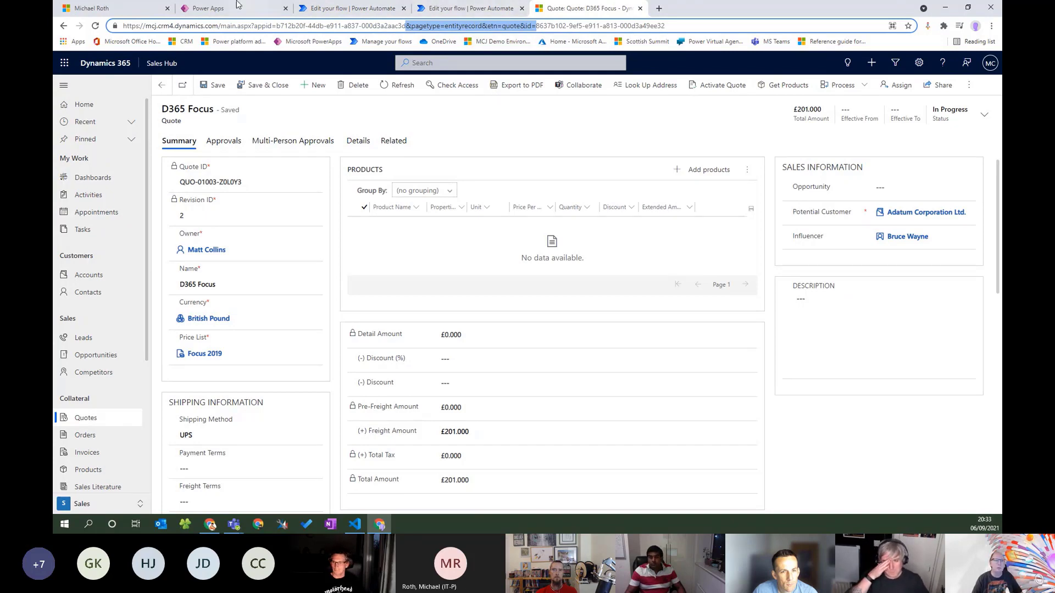
{"action": "left_click_drag", "start_coordinate": [665, 26], "coordinate": [401, 25]}
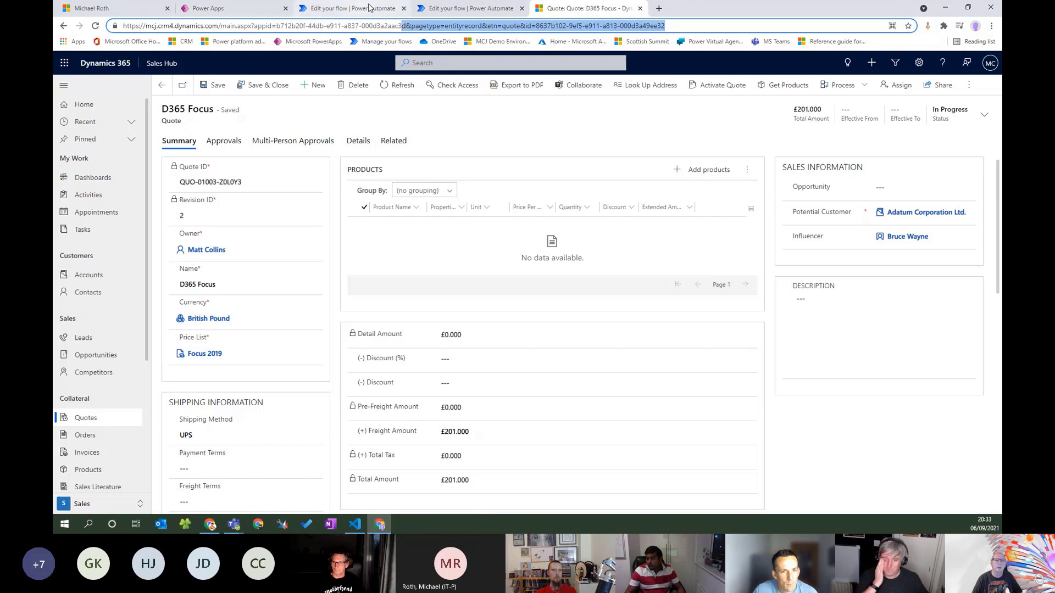
{"action": "left_click", "coordinate": [371, 8]}
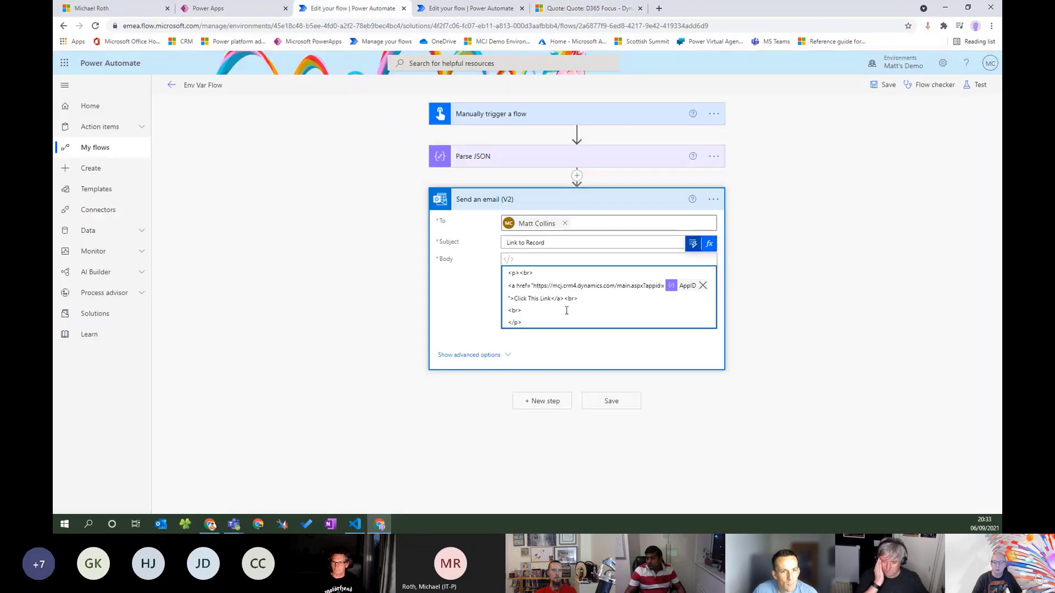
{"action": "left_click", "coordinate": [508, 298]}
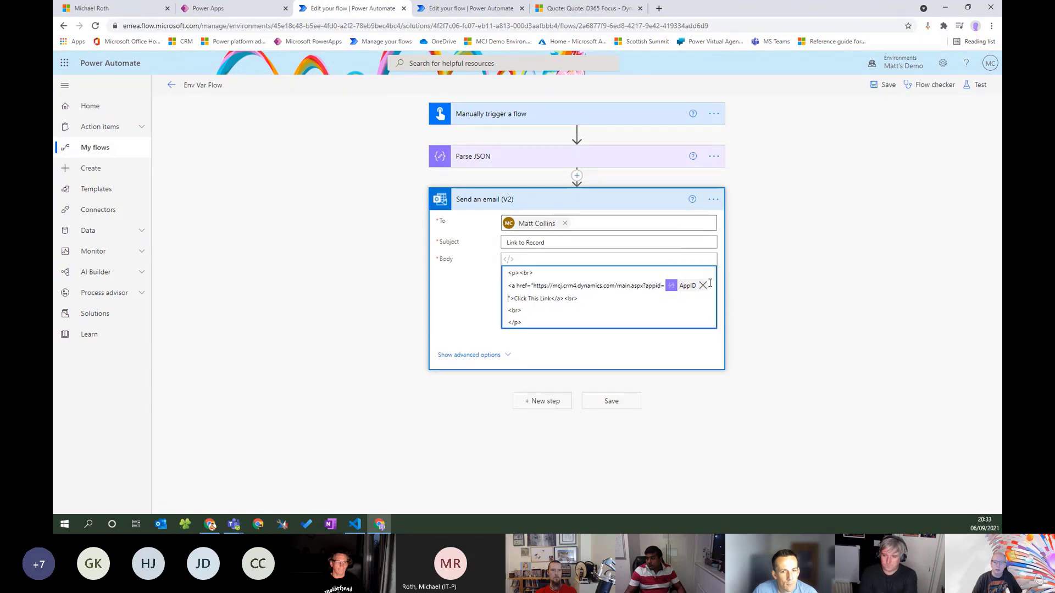
{"action": "type", "text": "d&pagetype=entityrecord&etn=quote&id=8637b102-9ef5-e911-a813-000d3a49ee32"}
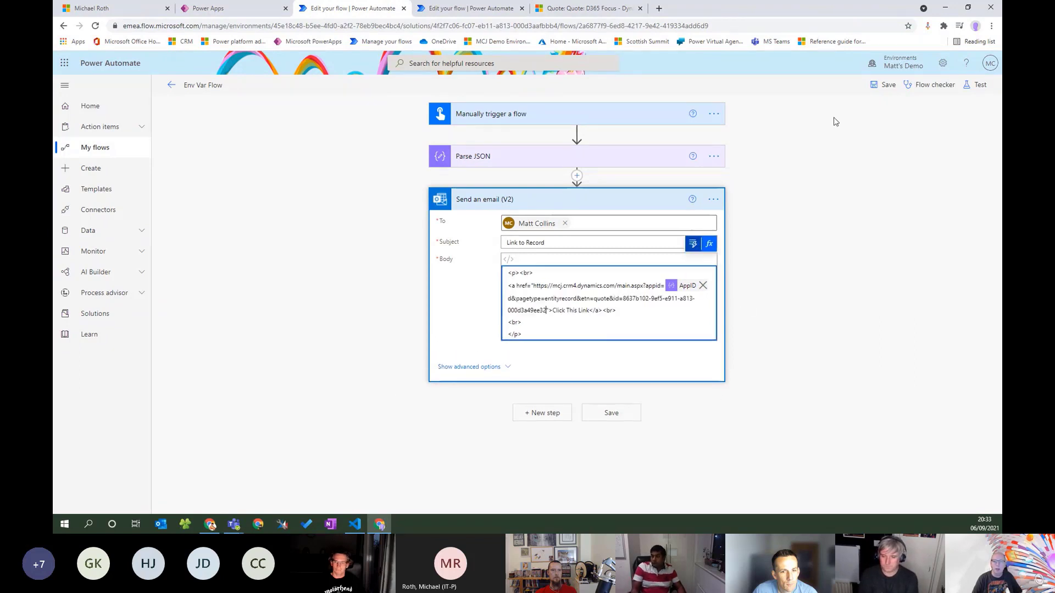
Save Env Var Flow, run it as a manual test, and expand the Send an email (V2) action in the run details.
{"action": "left_click", "coordinate": [980, 88]}
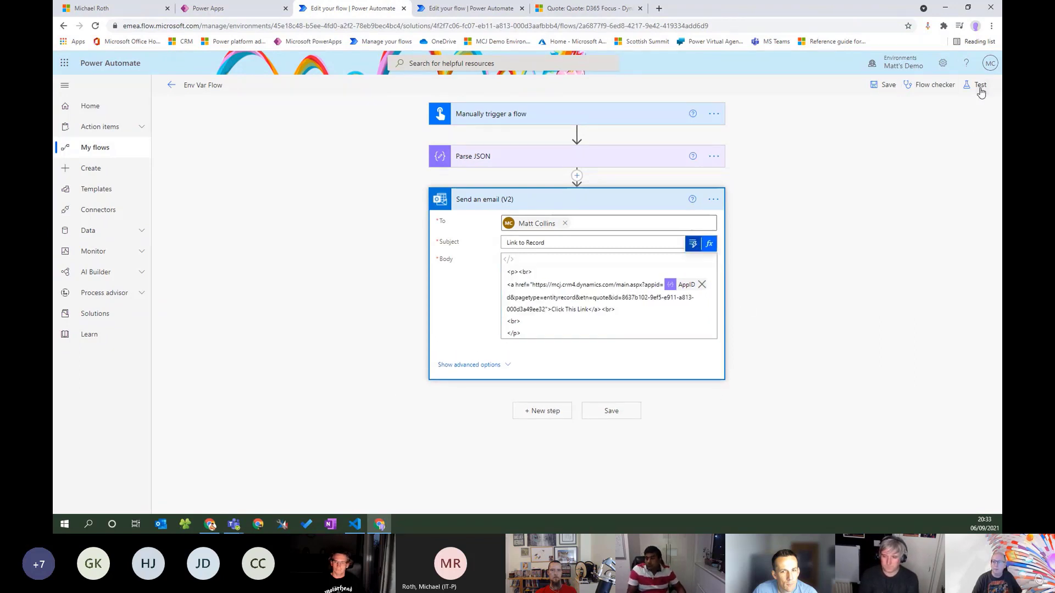
{"action": "left_click", "coordinate": [862, 110]}
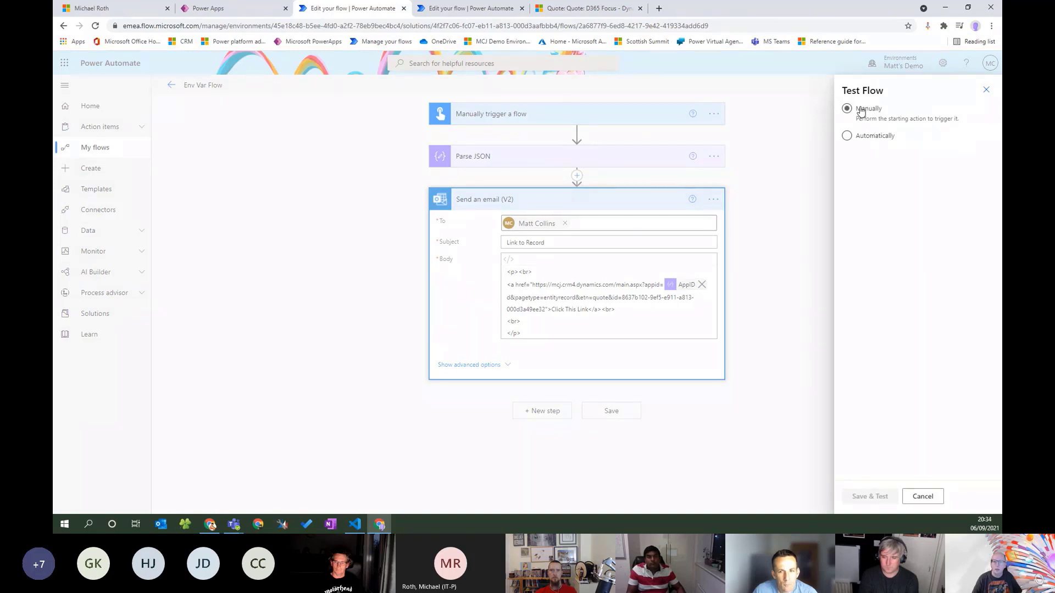
{"action": "left_click", "coordinate": [877, 498]}
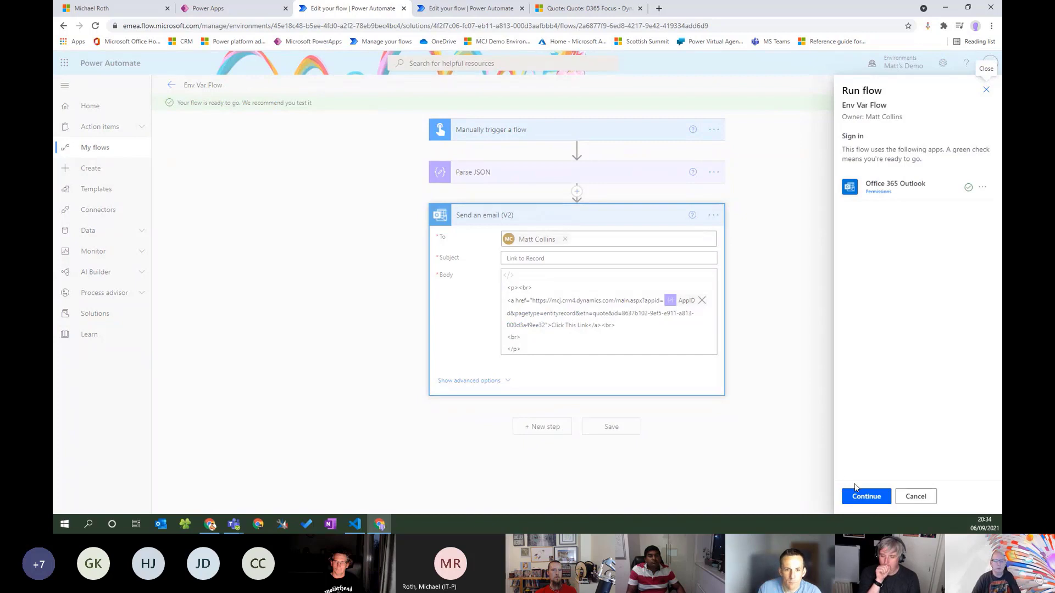
{"action": "left_click", "coordinate": [860, 496]}
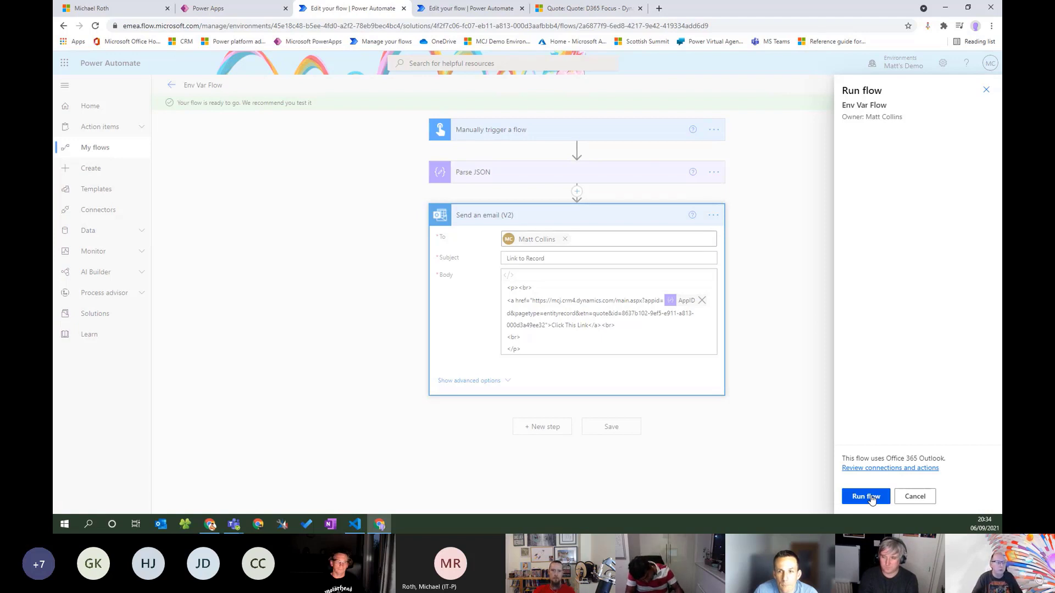
{"action": "left_click", "coordinate": [872, 497]}
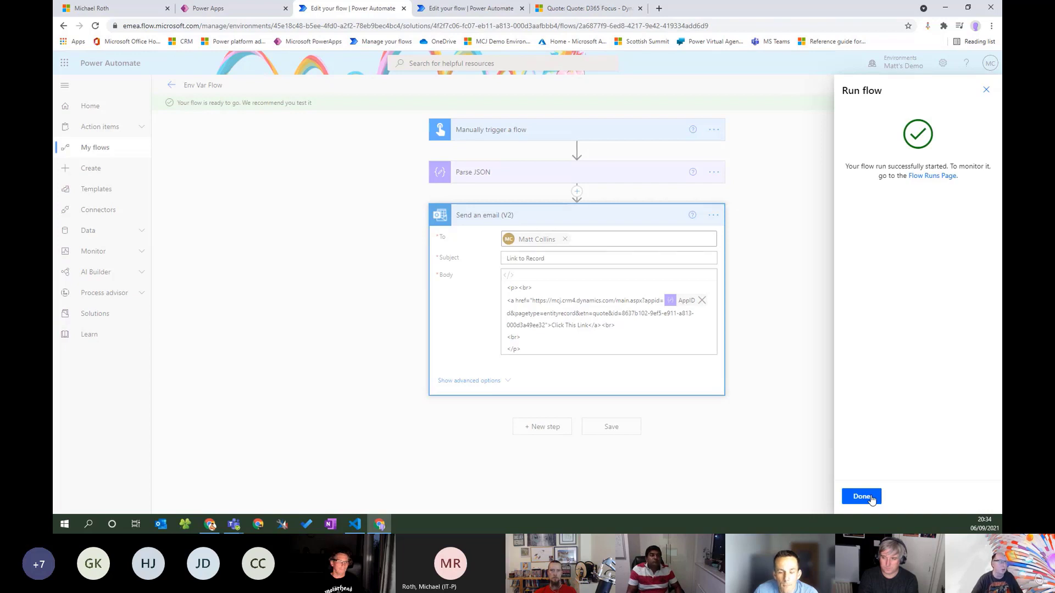
{"action": "left_click", "coordinate": [862, 497]}
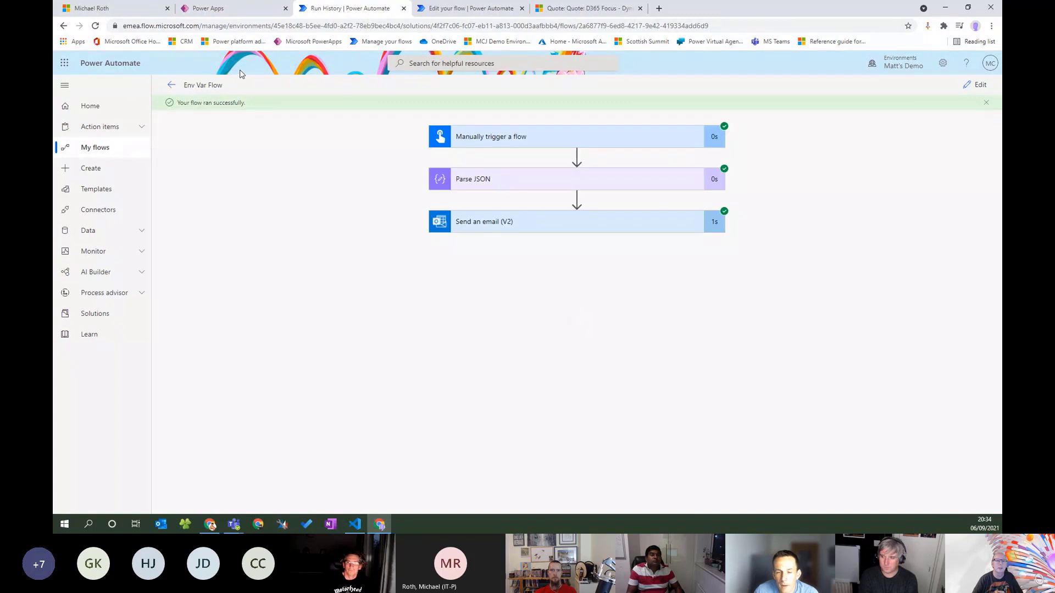
{"action": "left_click", "coordinate": [633, 222]}
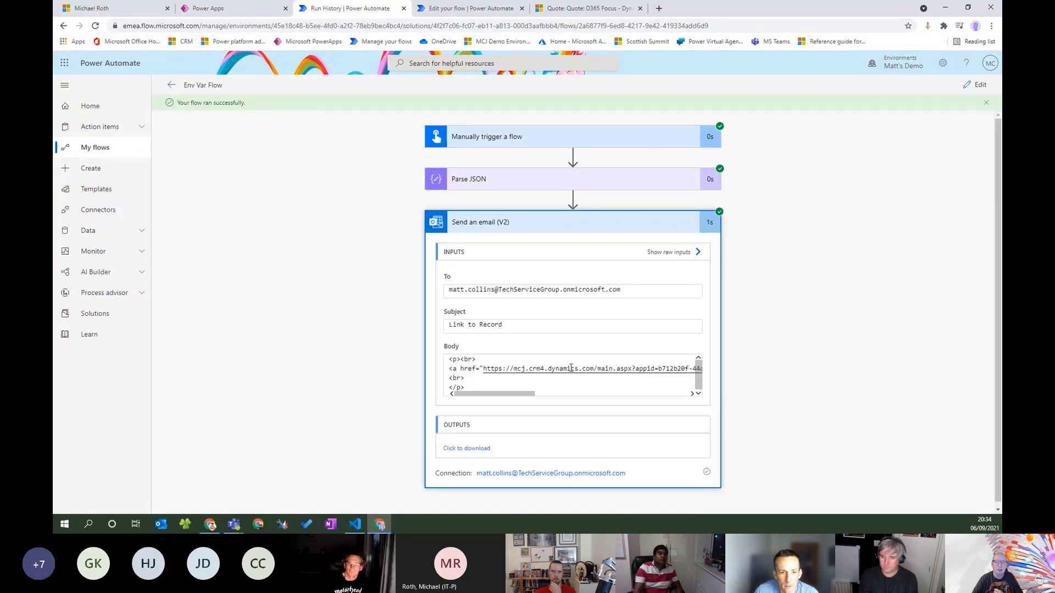
Open the Microsoft Office home page in a new browser tab and launch Outlook from it.
{"action": "left_click", "coordinate": [659, 8]}
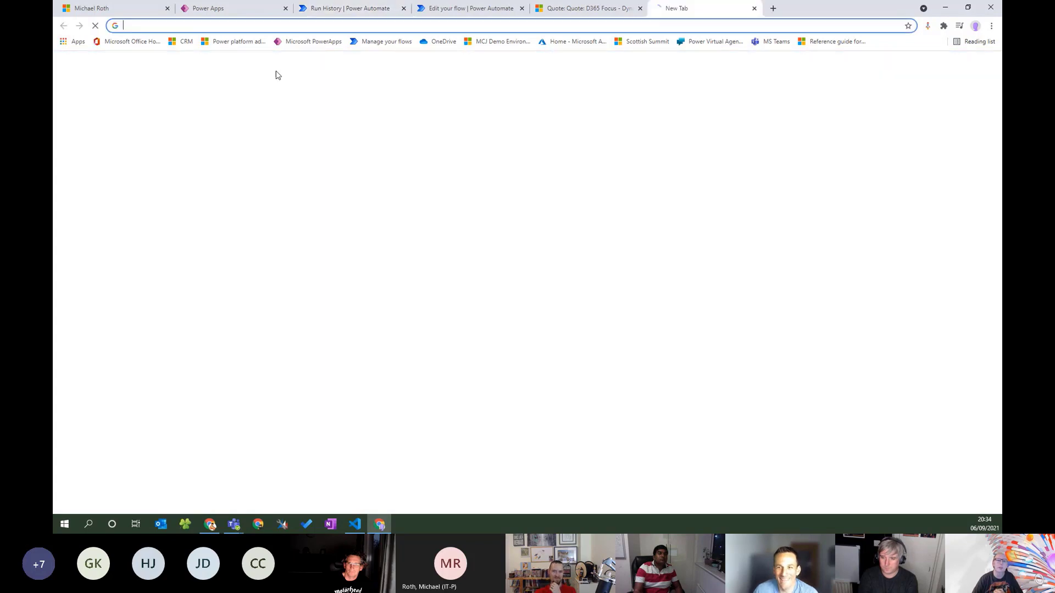
{"action": "left_click", "coordinate": [143, 41]}
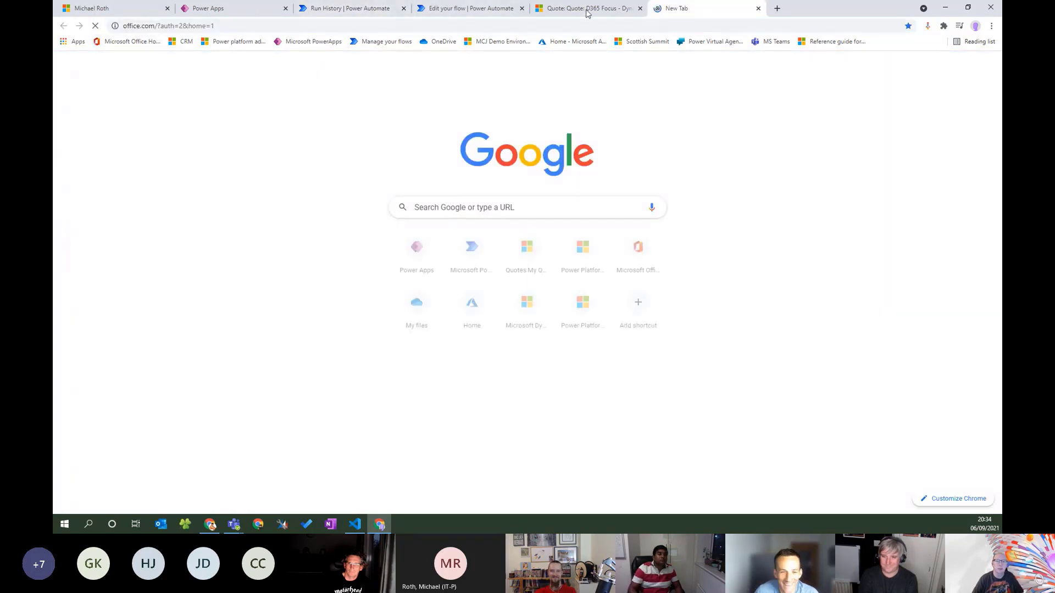
{"action": "left_click", "coordinate": [467, 8]}
{"action": "left_click", "coordinate": [712, 9]}
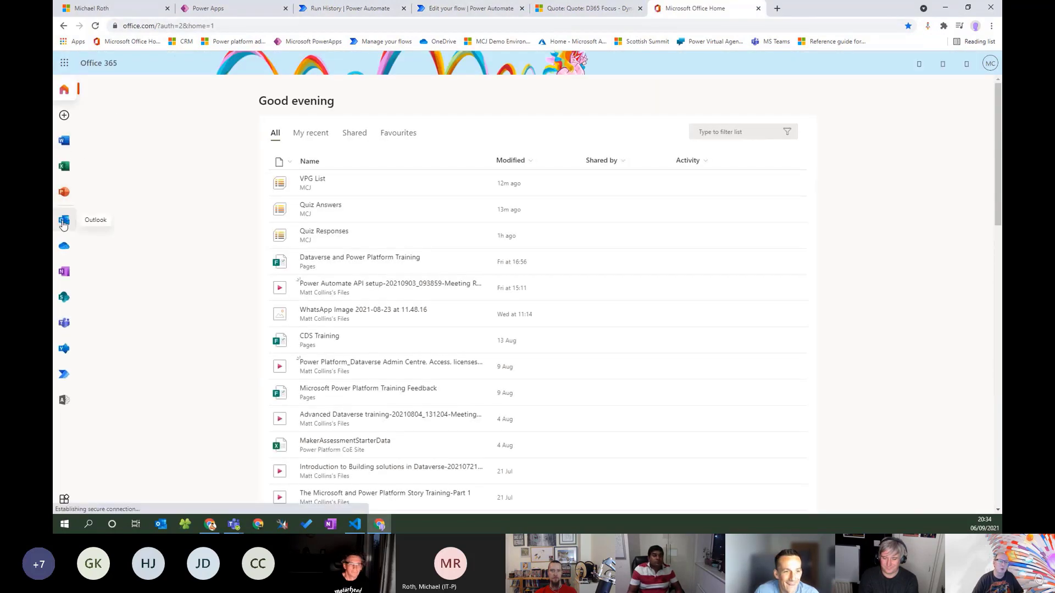
{"action": "mouse_move", "coordinate": [66, 226]}
{"action": "left_click", "coordinate": [92, 129]}
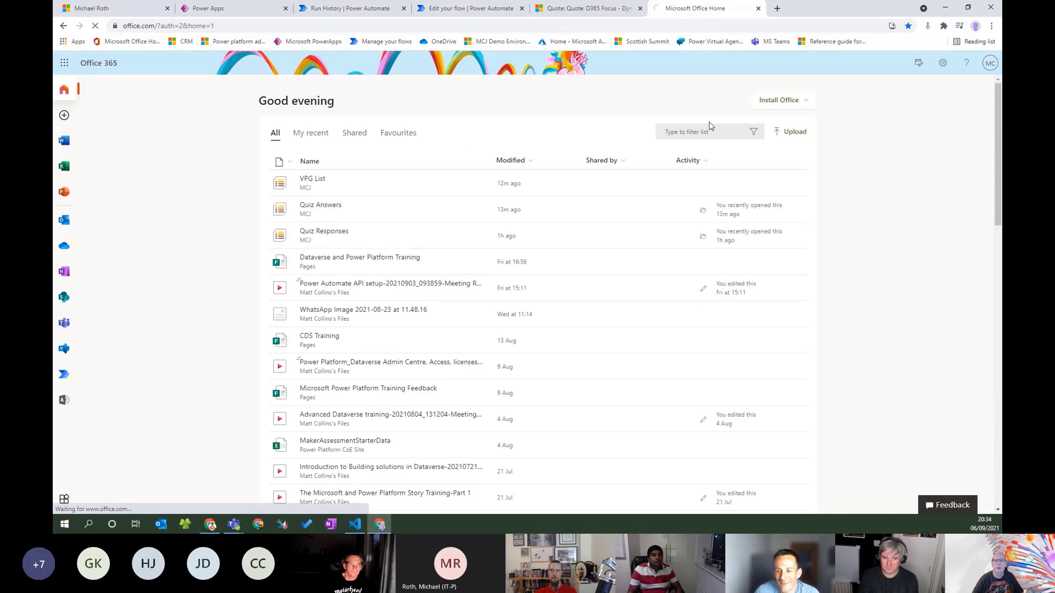
Reopen Env Var Flow for editing and delete the stray "d" before "&pagetype" in the email body's link.
{"action": "left_click", "coordinate": [467, 8]}
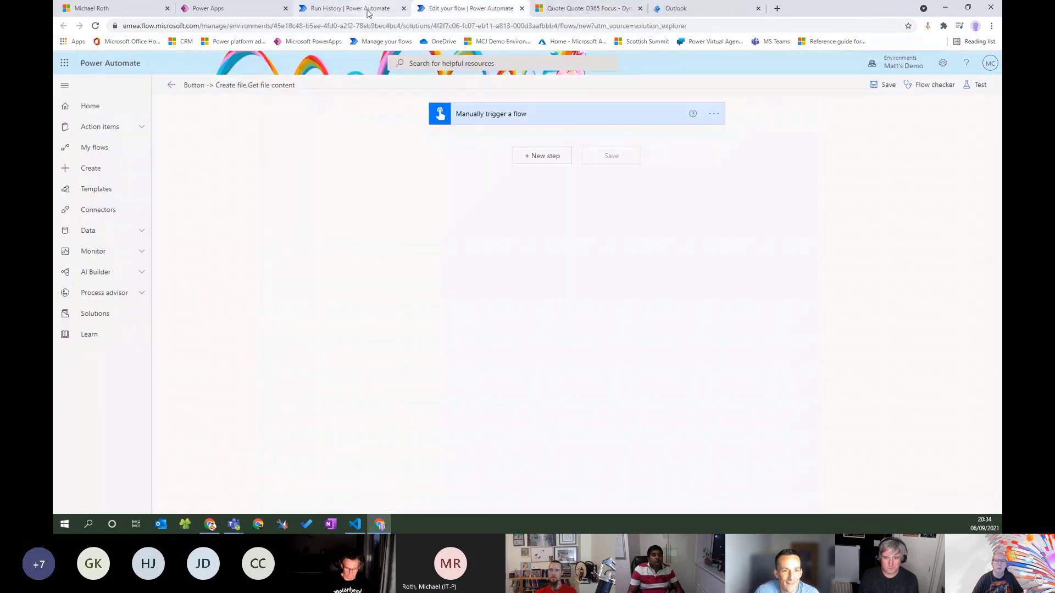
{"action": "left_click", "coordinate": [367, 13]}
{"action": "left_click", "coordinate": [976, 88]}
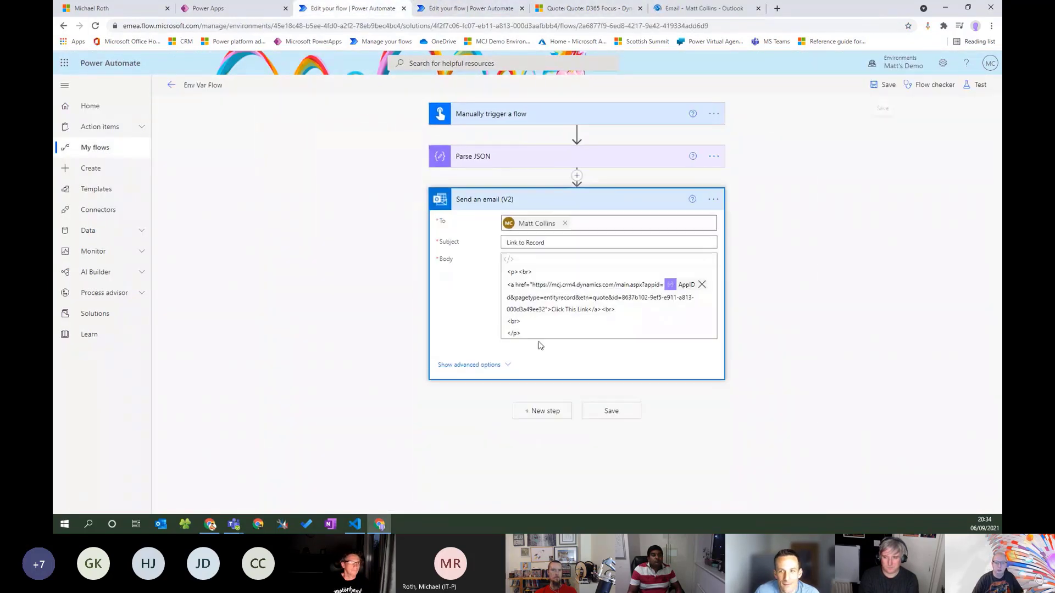
{"action": "left_click", "coordinate": [706, 301]}
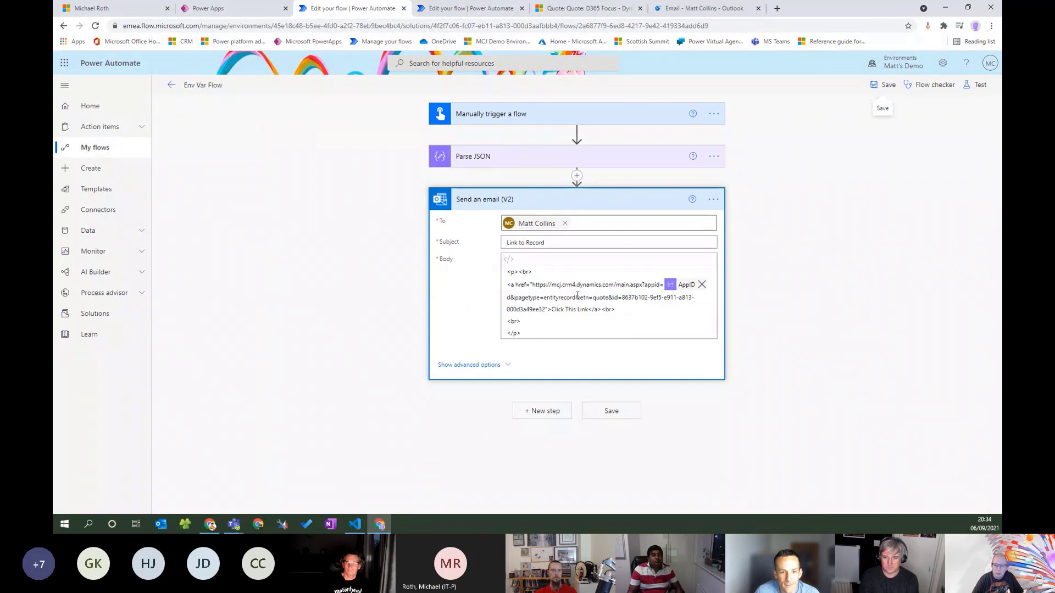
{"action": "left_click", "coordinate": [548, 309]}
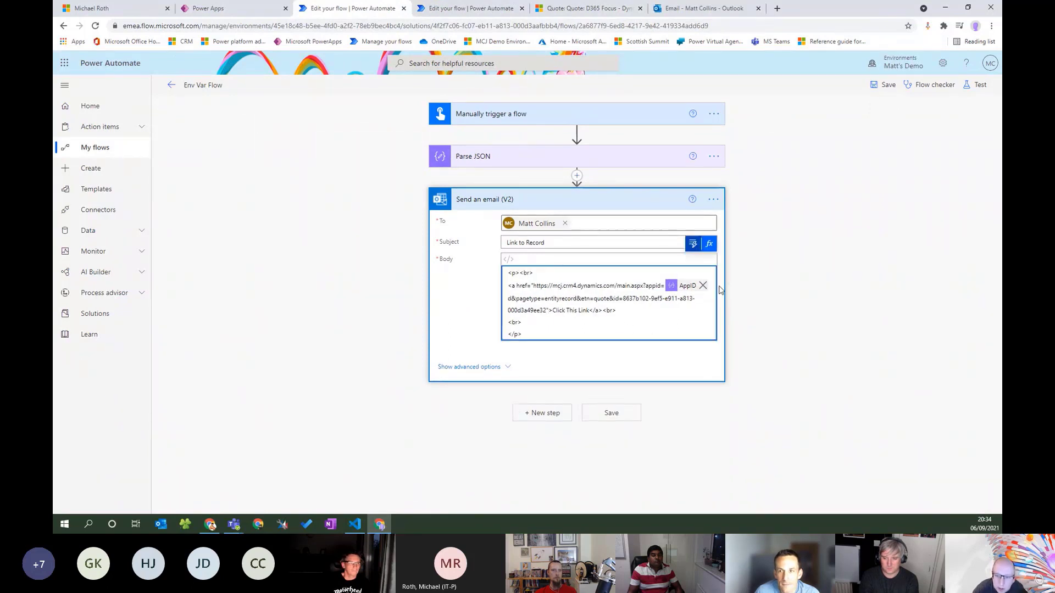
{"action": "left_click", "coordinate": [511, 298]}
{"action": "key", "text": "BackSpace"}
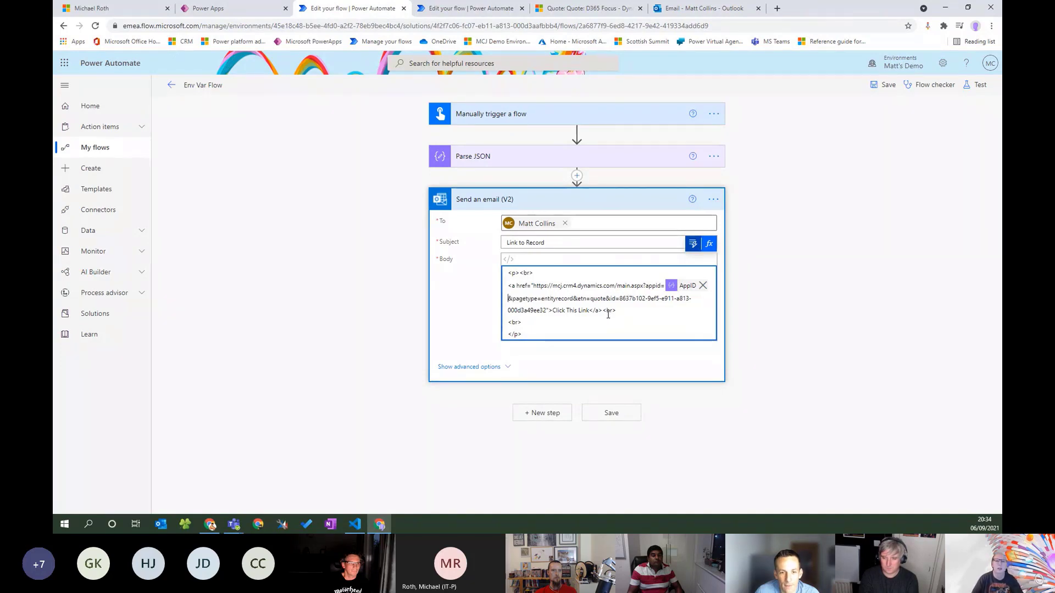
Switch to the Outlook inbox, open the "Link to Record" email, and follow its "Click This Link" hyperlink.
{"action": "left_click", "coordinate": [698, 8]}
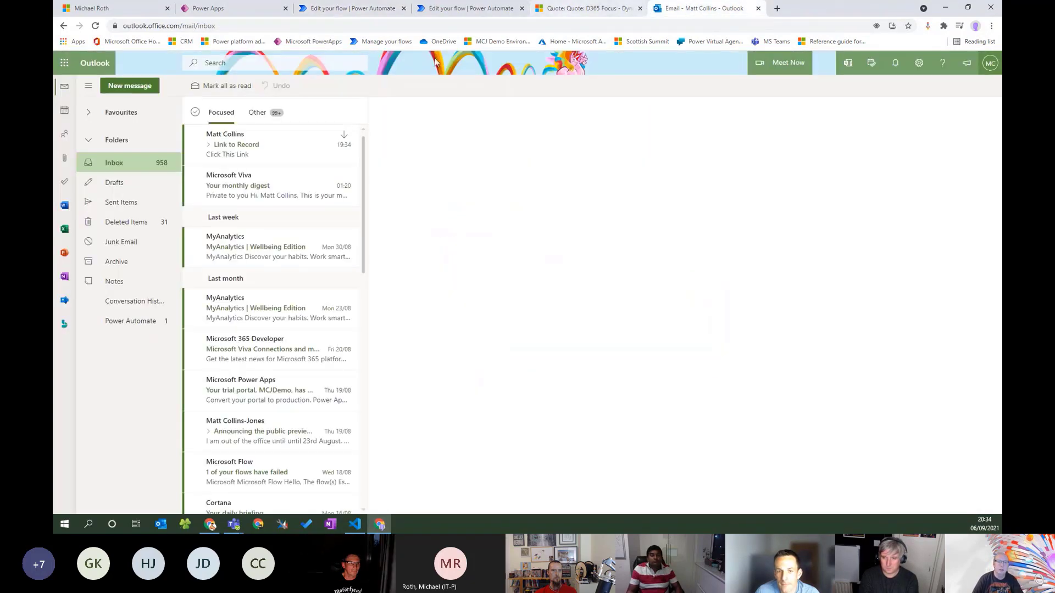
{"action": "left_click", "coordinate": [324, 164]}
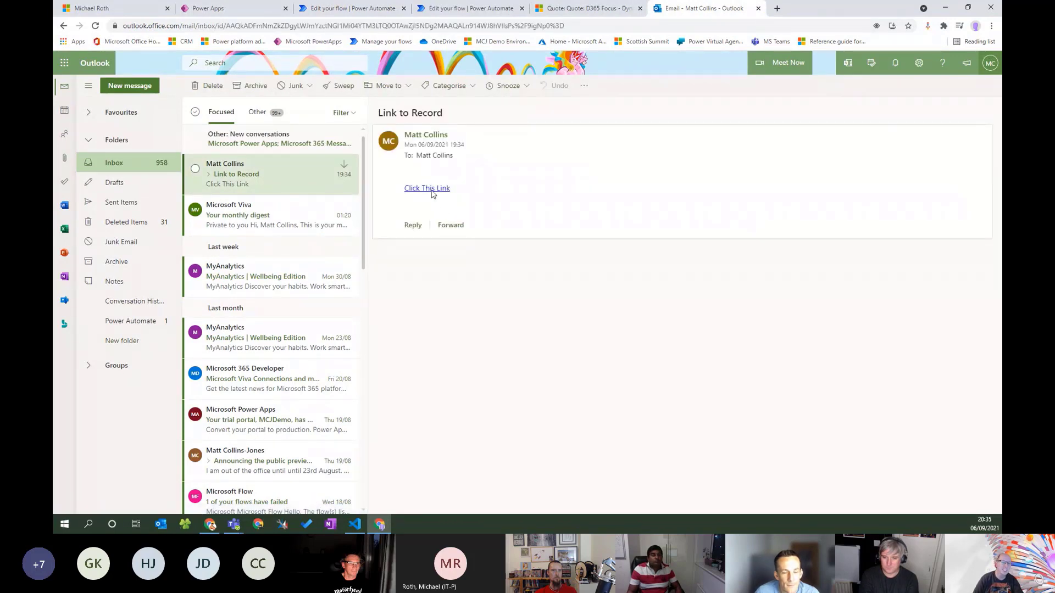
{"action": "left_click", "coordinate": [432, 189]}
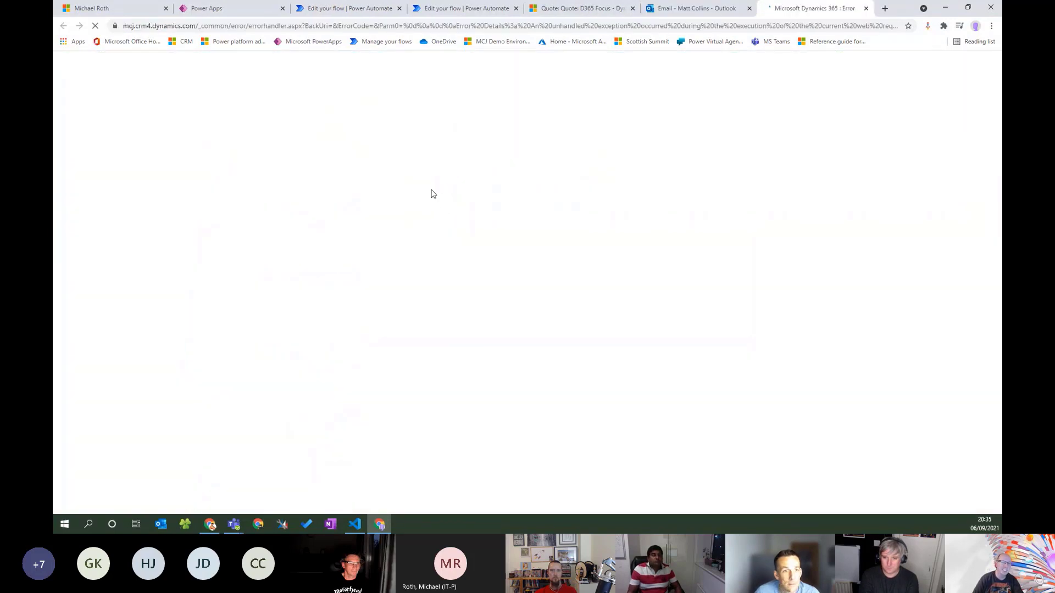
Close the record link's error page, return to Env Var Flow, and run it as a manual test.
{"action": "left_click", "coordinate": [866, 9]}
{"action": "left_click", "coordinate": [219, 8]}
{"action": "left_click", "coordinate": [344, 8]}
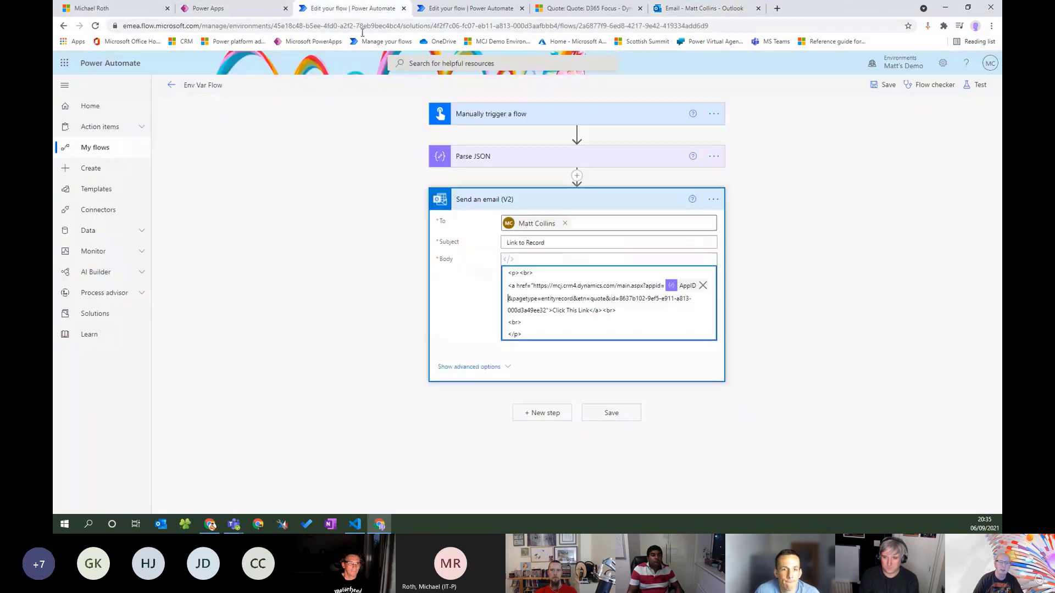
{"action": "left_click", "coordinate": [976, 85]}
{"action": "left_click", "coordinate": [871, 496]}
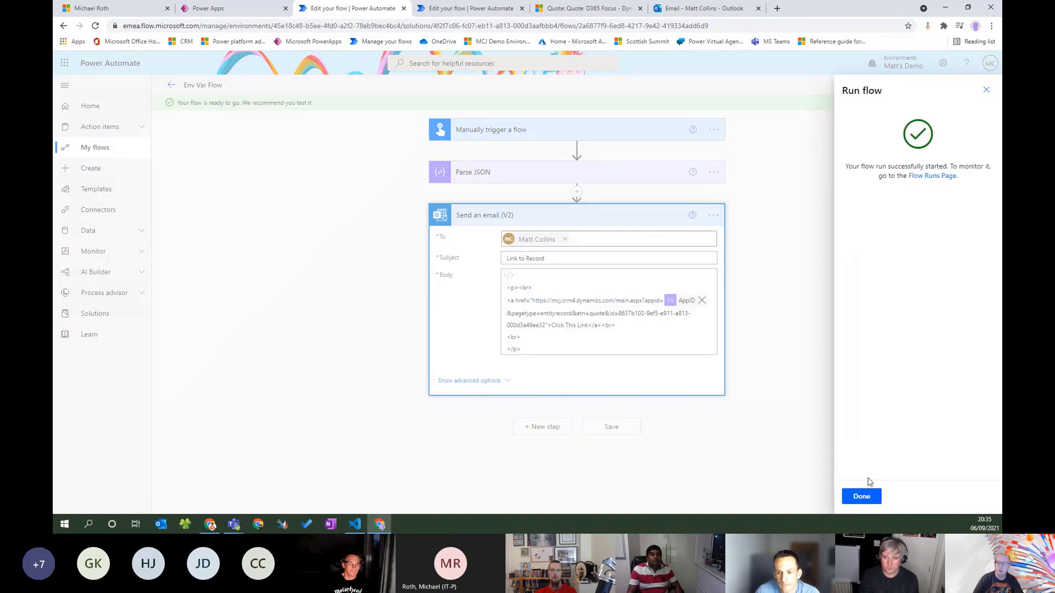
{"action": "left_click", "coordinate": [871, 498]}
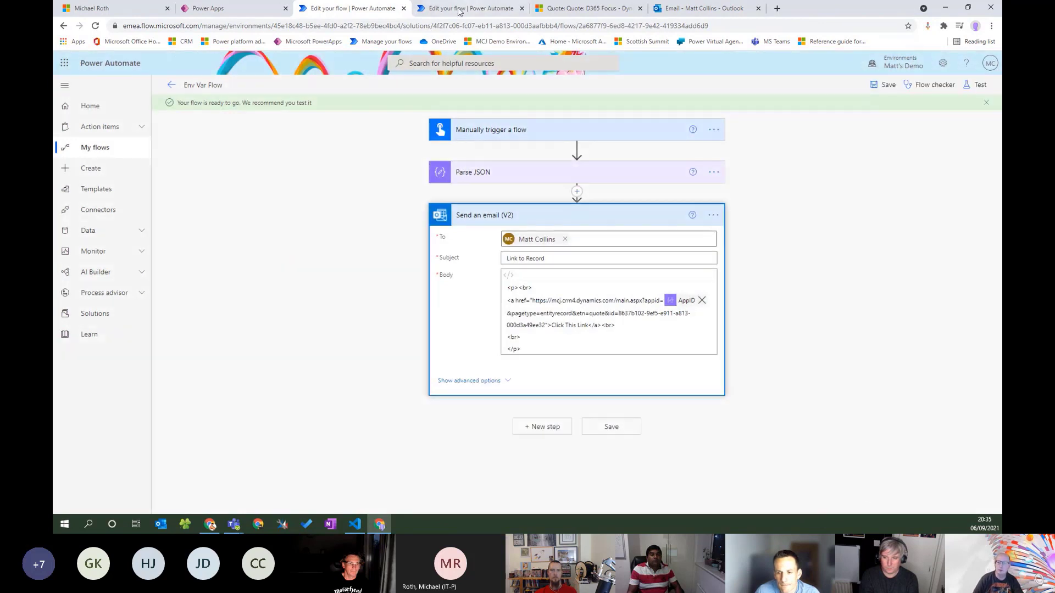
Check the flow run, refresh the Outlook inbox, and follow "Click This Link" in the newest "Link to Record" email.
{"action": "left_click", "coordinate": [719, 12]}
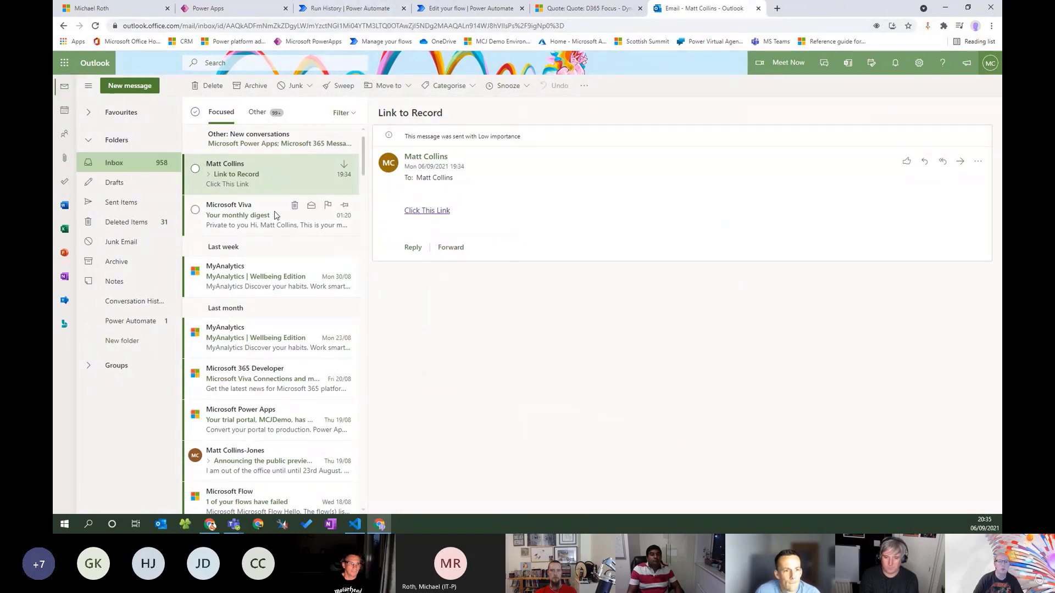
{"action": "left_click", "coordinate": [344, 9]}
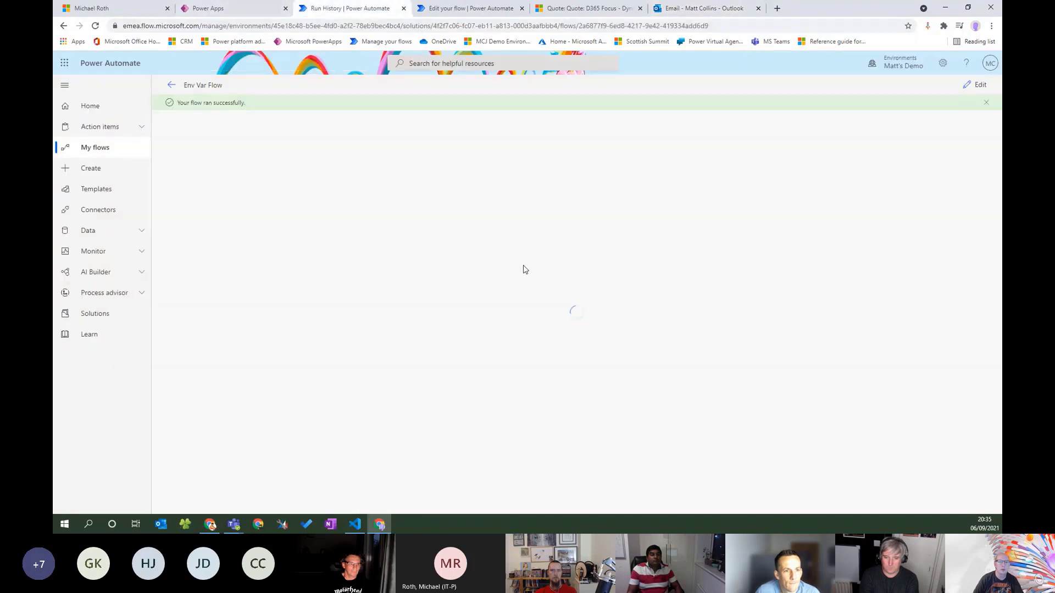
{"action": "left_click", "coordinate": [702, 12]}
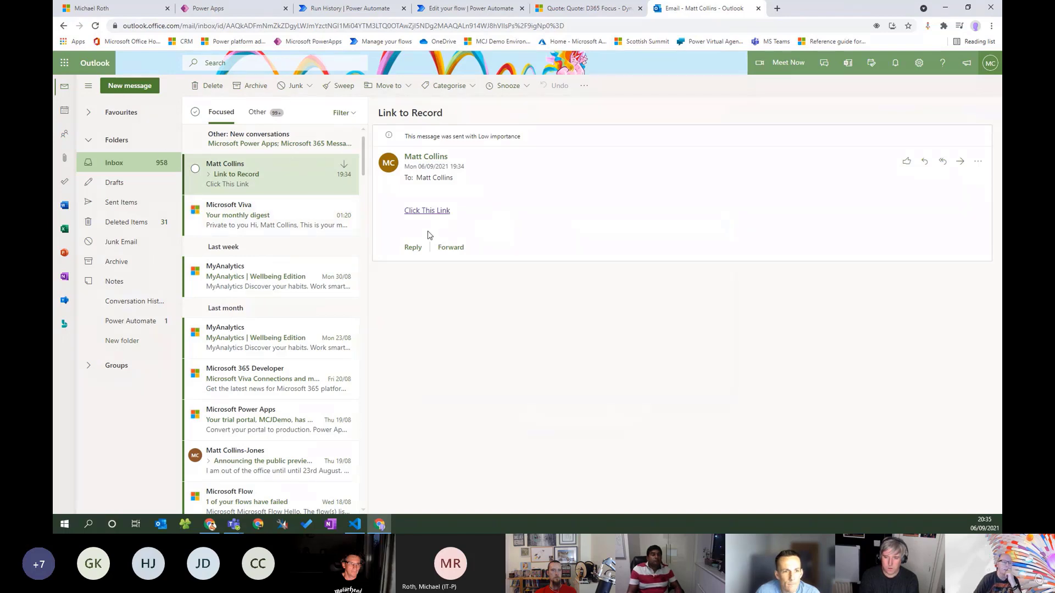
{"action": "left_click", "coordinate": [97, 26]}
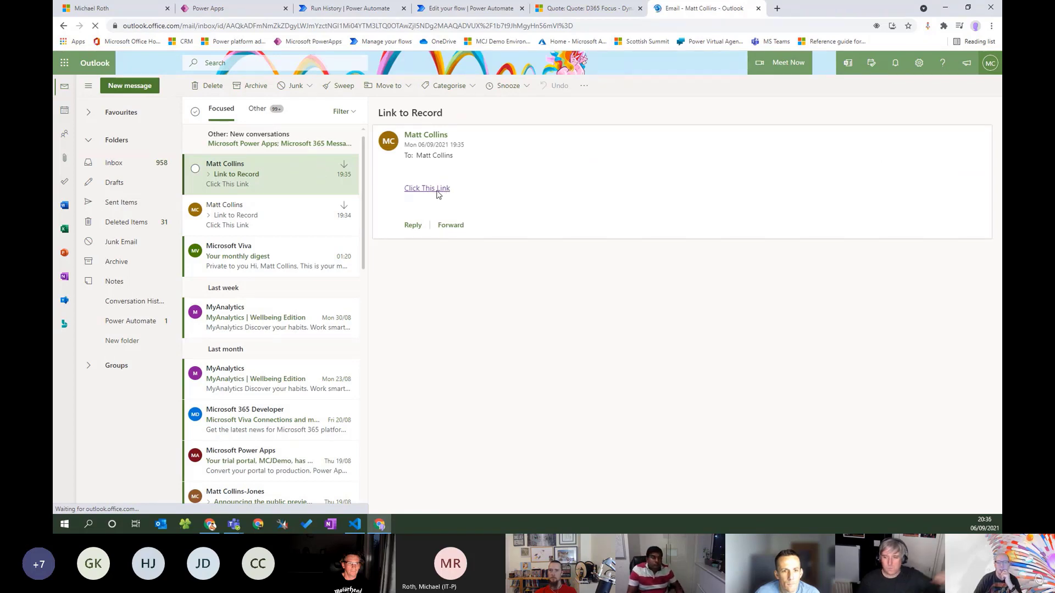
{"action": "left_click", "coordinate": [438, 190]}
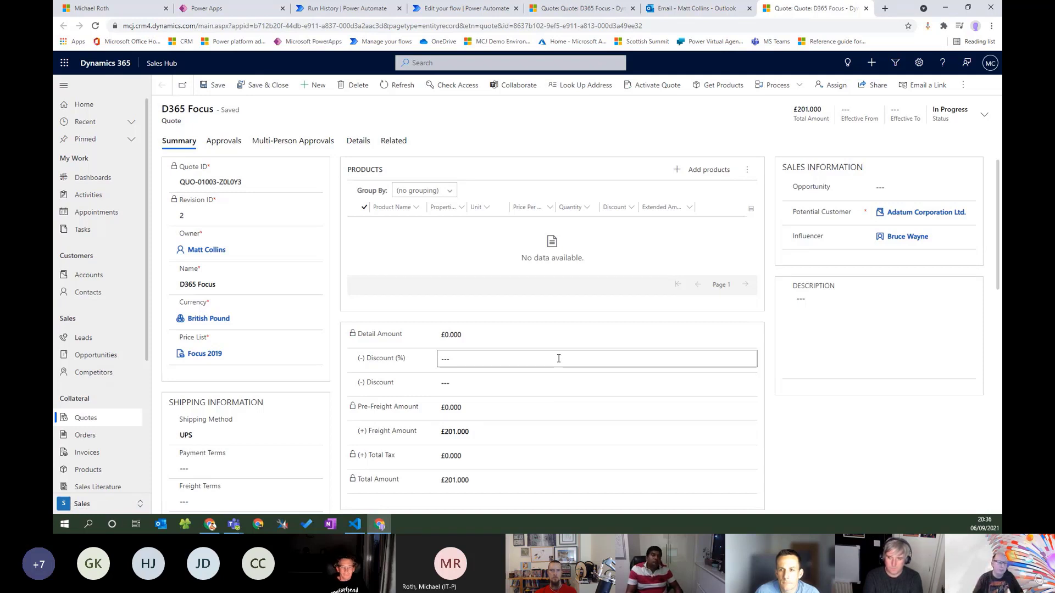
{"action": "left_click", "coordinate": [355, 523]}
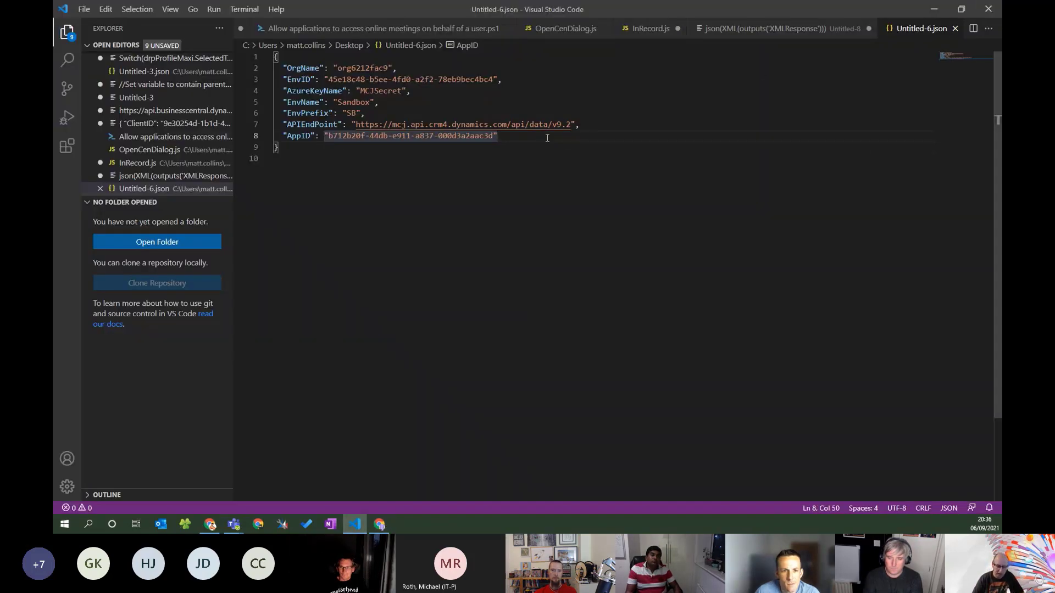
{"action": "key", "text": "Return"}
{"action": "type", "text": "\""}
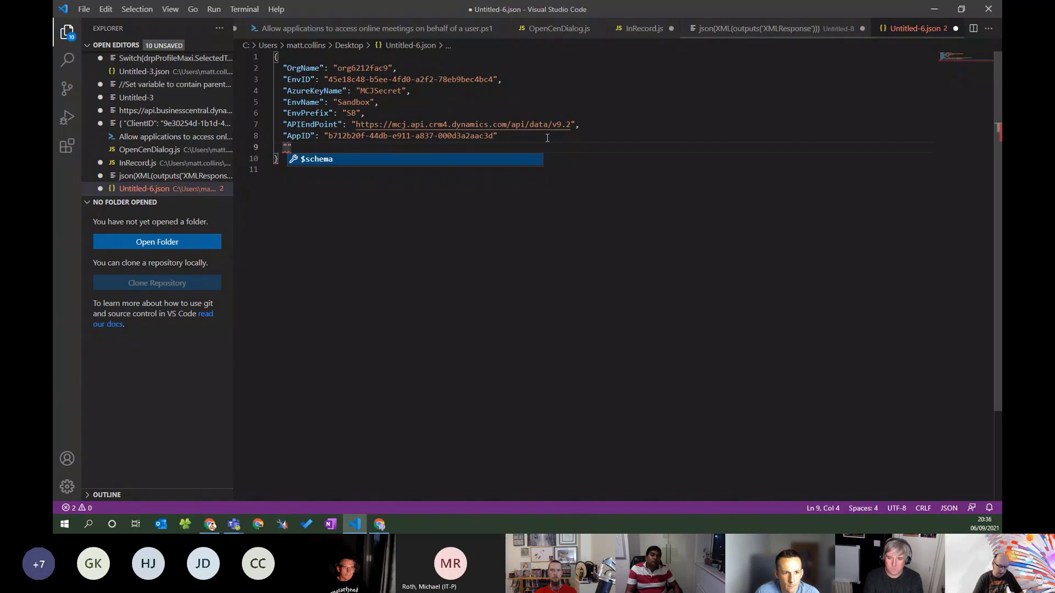
{"action": "type", "text": "Env"}
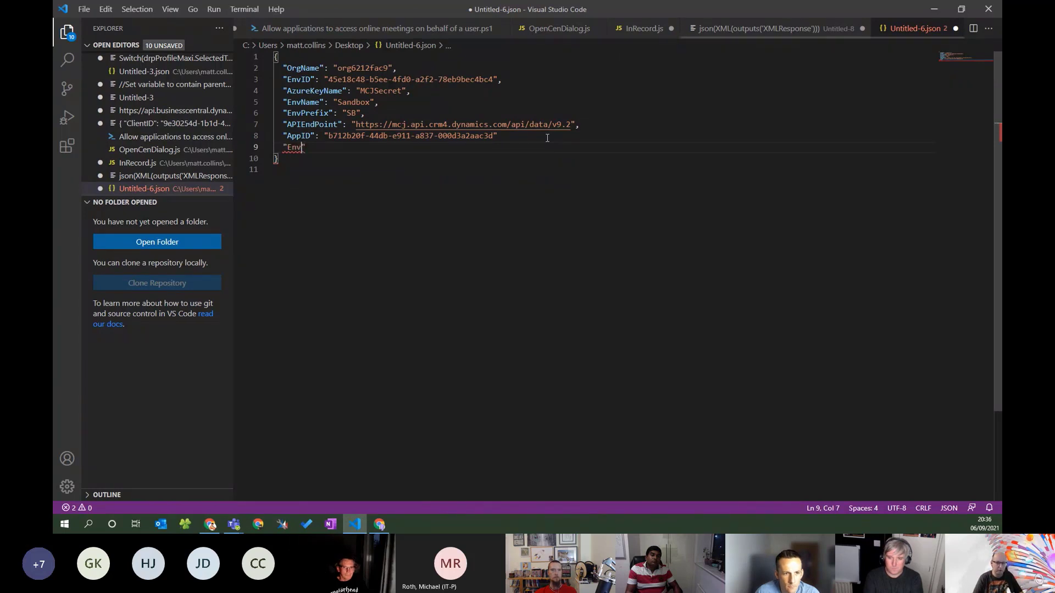
{"action": "type", "text": "URL\": d&pagetype=entityrecord&etn=quote&id=8637b102-9ef5-e911-a813-000d3a49ee32"}
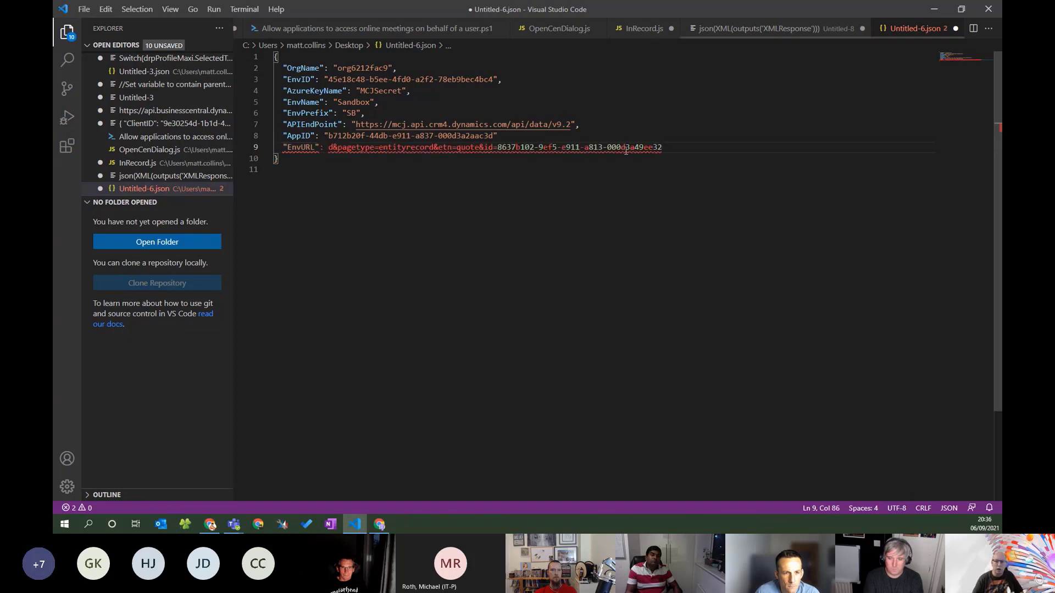
{"action": "key", "text": "Escape"}
{"action": "key", "text": "super+v"}
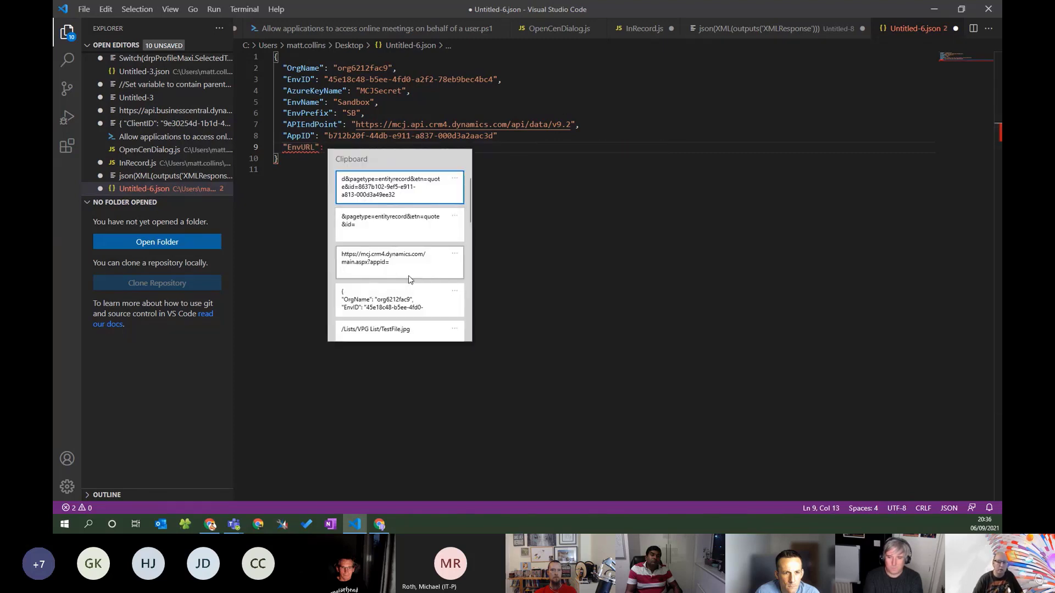
{"action": "left_click", "coordinate": [401, 258]}
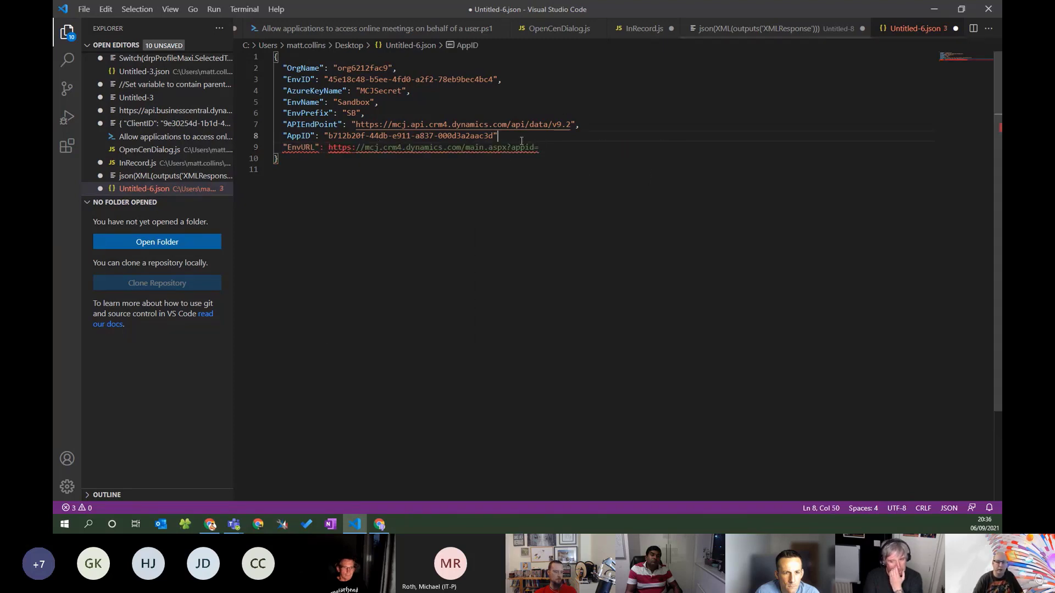
Enclose the EnvURL value in double quotes and add the missing comma after the AppID value.
{"action": "type", "text": "\""}
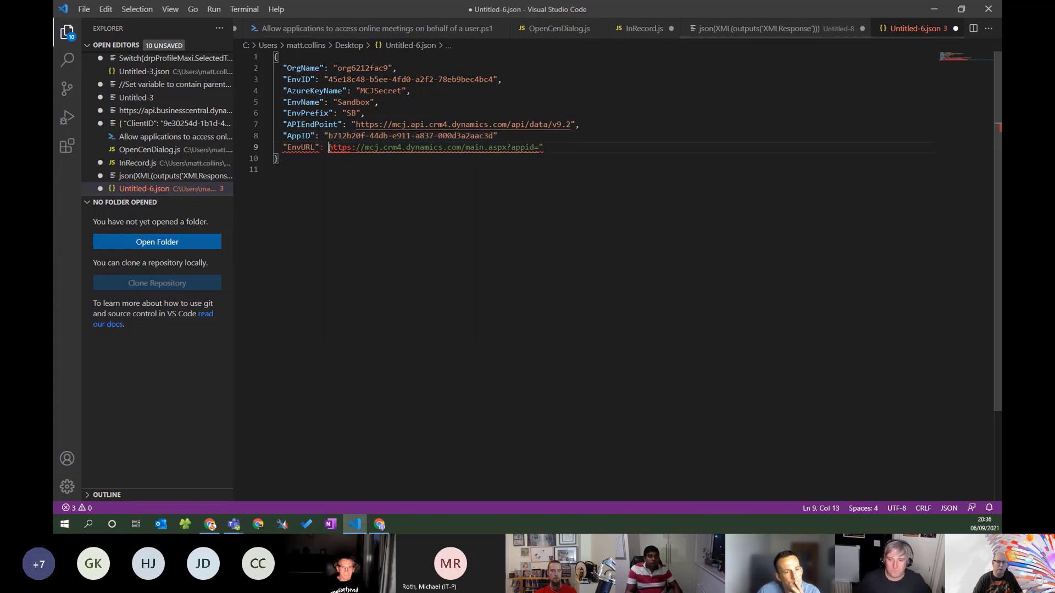
{"action": "left_click", "coordinate": [329, 147]}
{"action": "type", "text": "\""}
{"action": "left_click", "coordinate": [509, 137]}
{"action": "type", "text": ","}
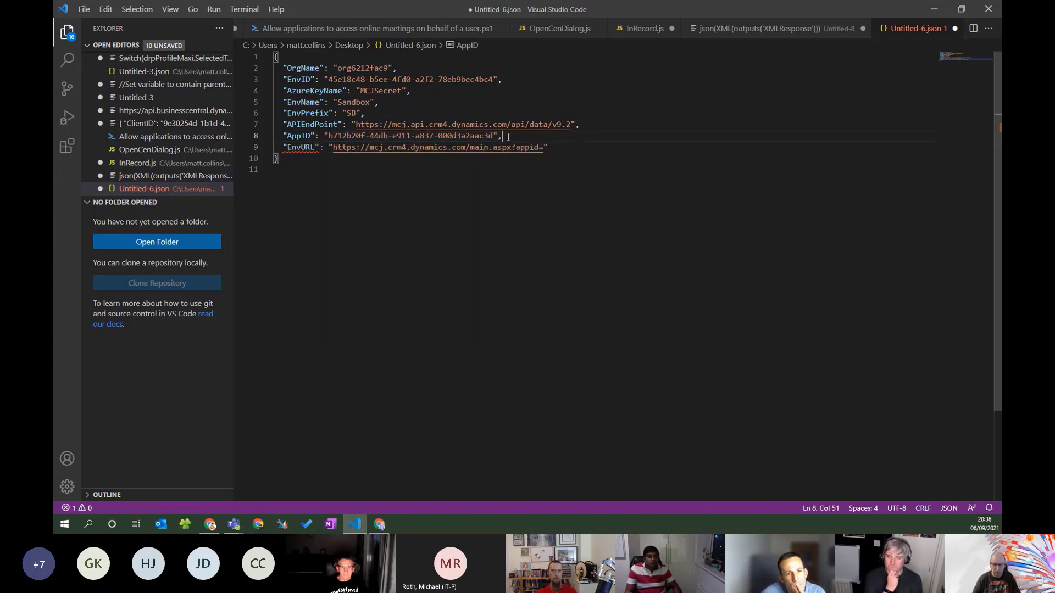
{"action": "left_click", "coordinate": [552, 147]}
{"action": "left_click", "coordinate": [385, 171]}
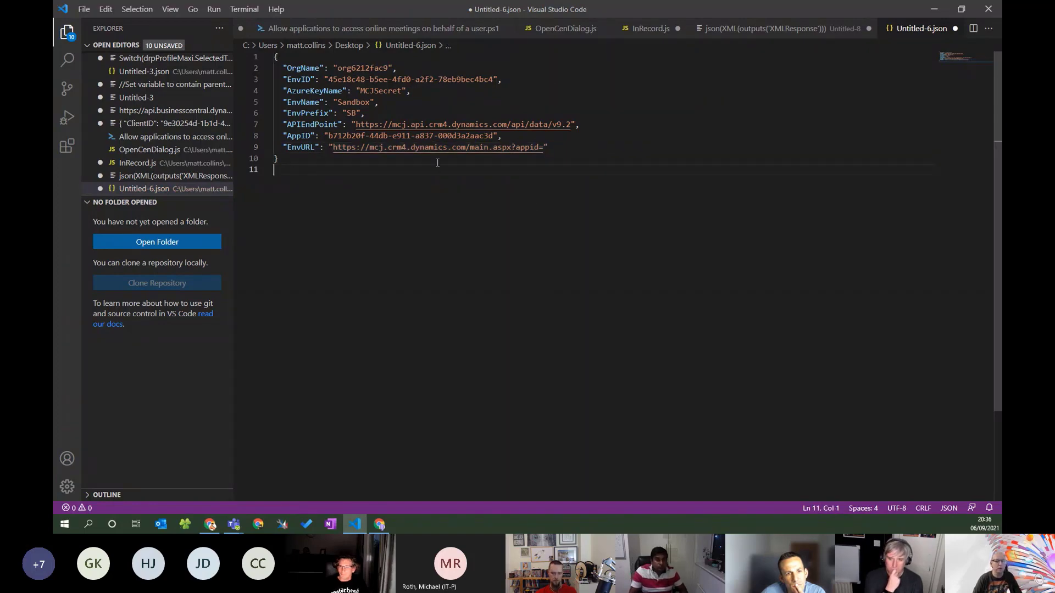
Copy the whole JSON object, switch to the VPG solution in Power Apps, and open VPG Env Var for editing.
{"action": "left_click_drag", "start_coordinate": [293, 161], "coordinate": [245, 37]}
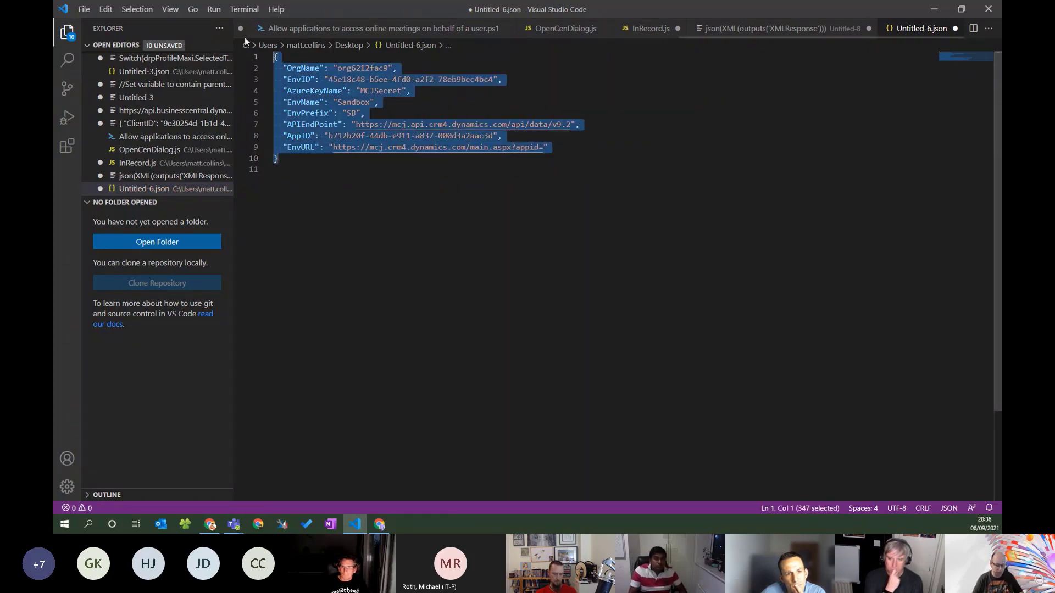
{"action": "left_click", "coordinate": [940, 11]}
{"action": "left_click", "coordinate": [220, 9]}
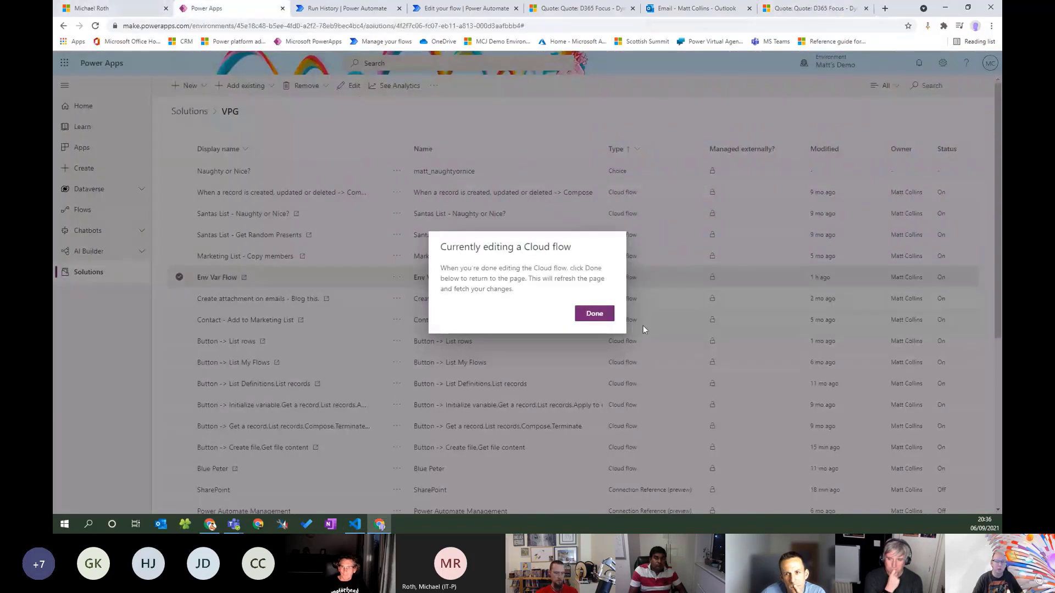
{"action": "left_click", "coordinate": [595, 314]}
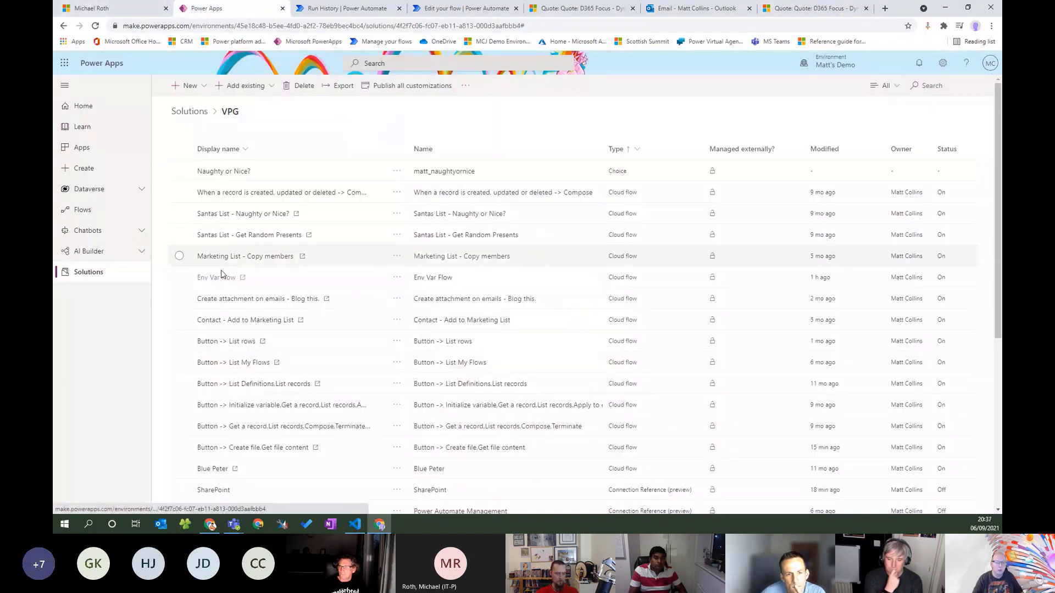
{"action": "scroll", "coordinate": [231, 297], "scroll_direction": "down", "scroll_amount": 5}
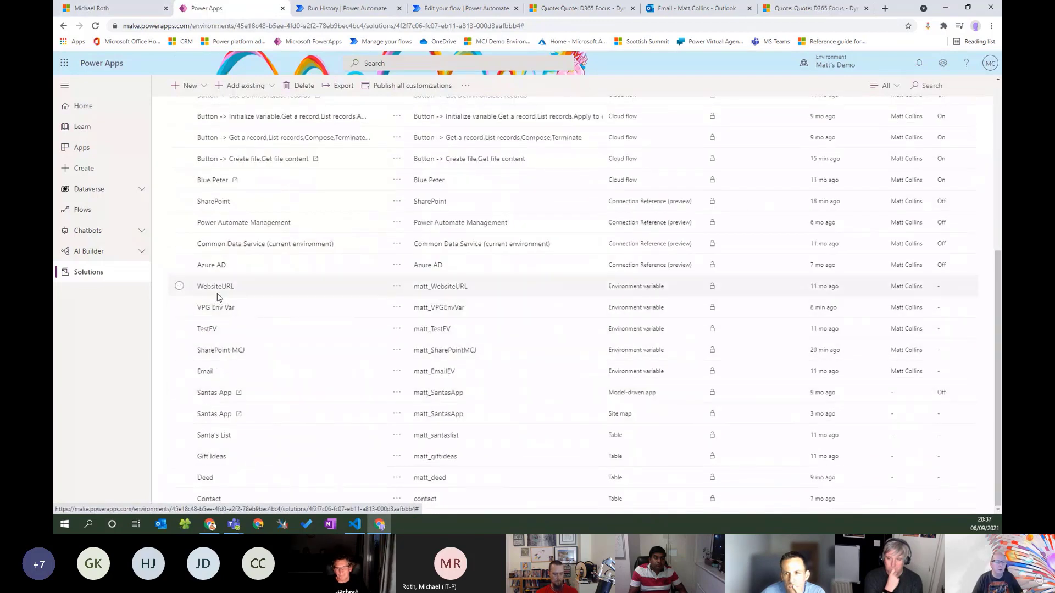
{"action": "left_click", "coordinate": [216, 307]}
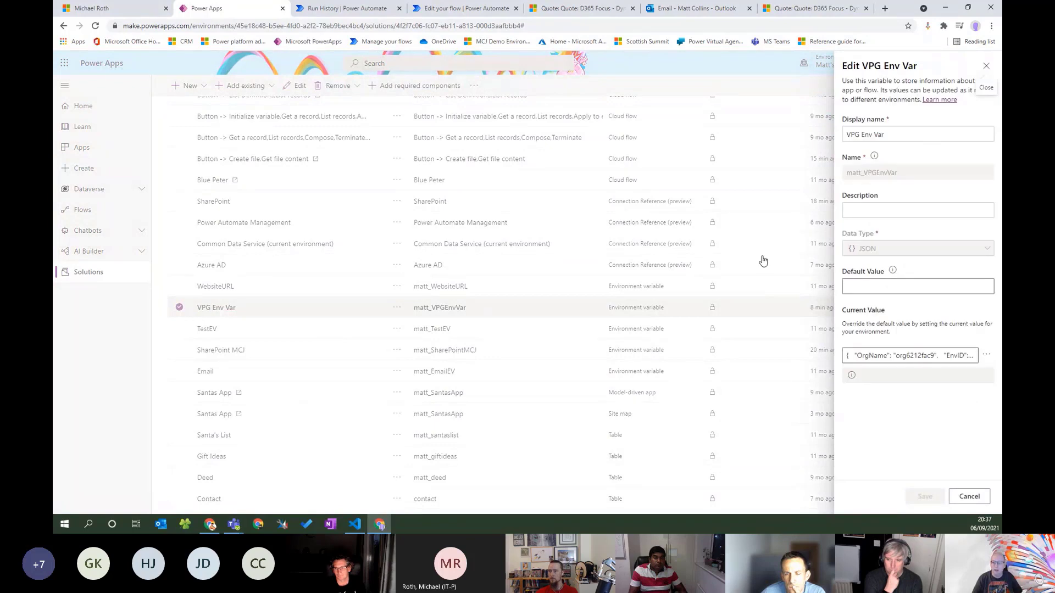
Replace VPG Env Var's current value with the copied JSON and save the variable.
{"action": "left_click", "coordinate": [934, 355]}
{"action": "key", "text": "ctrl+a"}
{"action": "key", "text": "ctrl+v"}
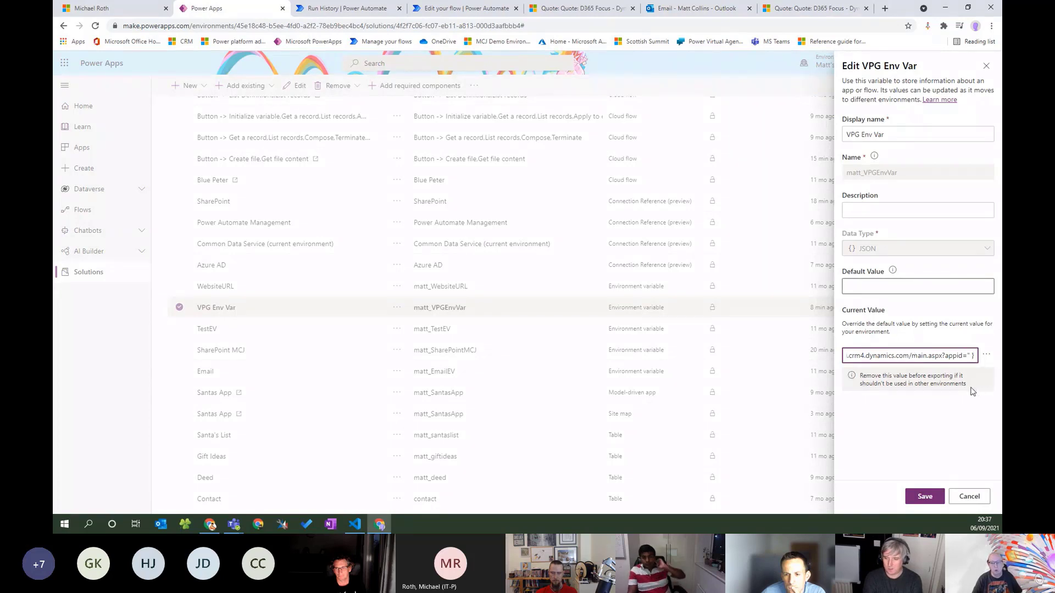
{"action": "left_click_drag", "start_coordinate": [968, 384], "coordinate": [860, 376]}
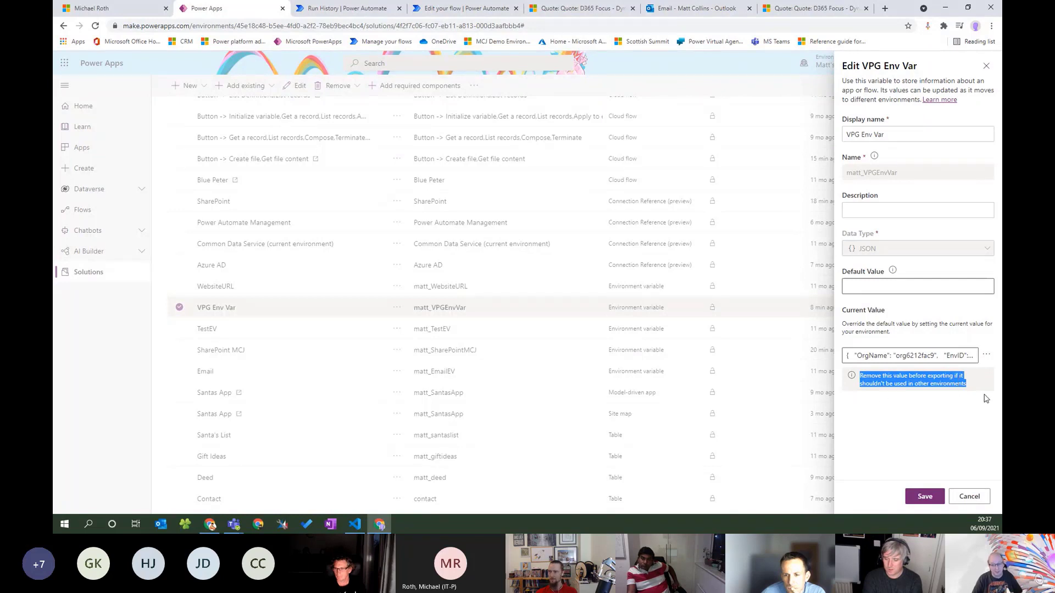
{"action": "left_click", "coordinate": [927, 497]}
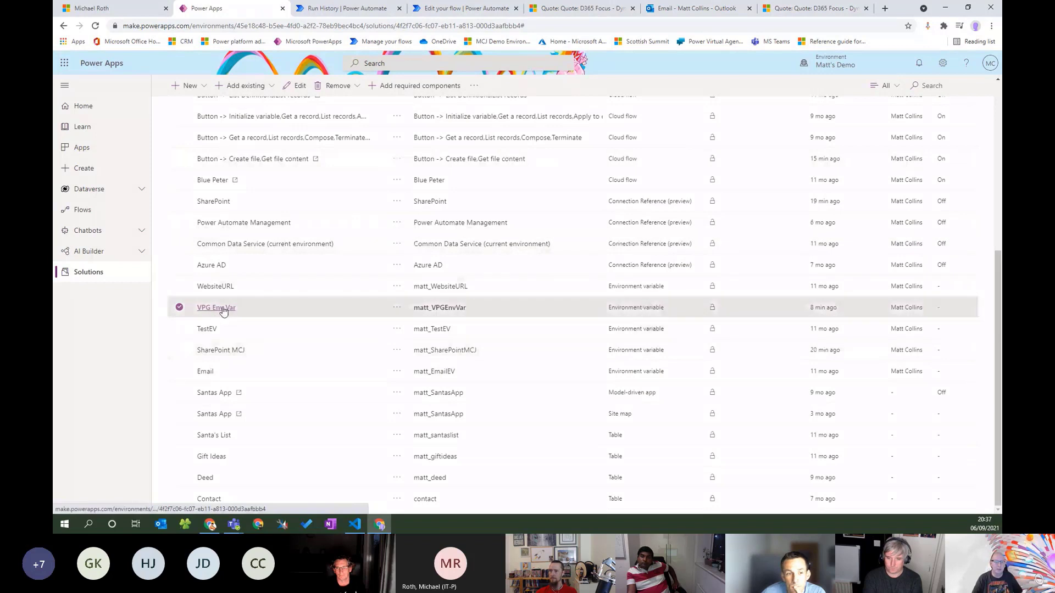
Reopen VPG Env Var, paste the same JSON as its default value, and save it.
{"action": "left_click", "coordinate": [223, 311]}
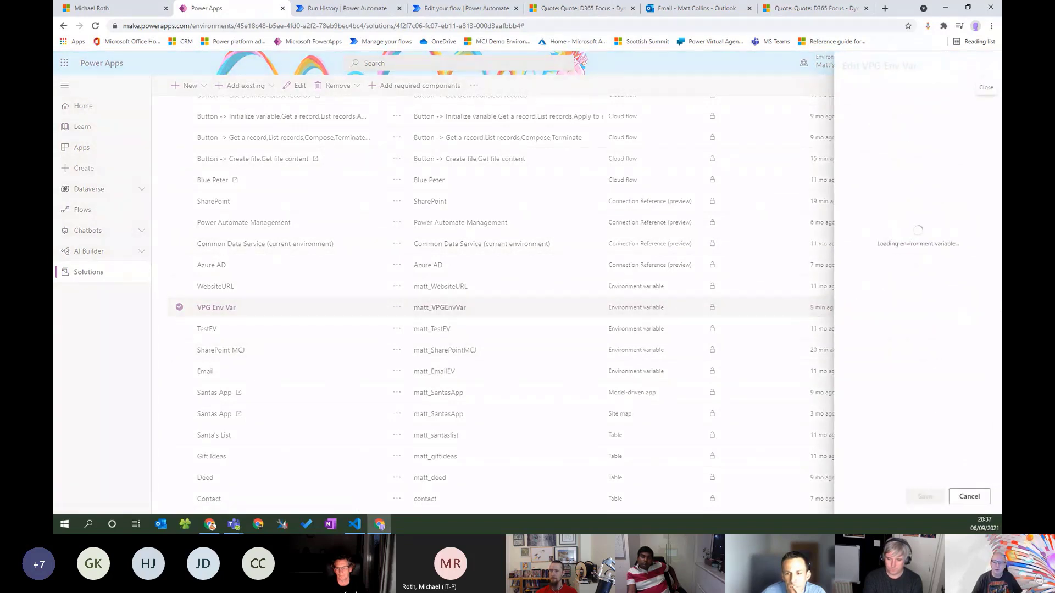
{"action": "left_click", "coordinate": [904, 288]}
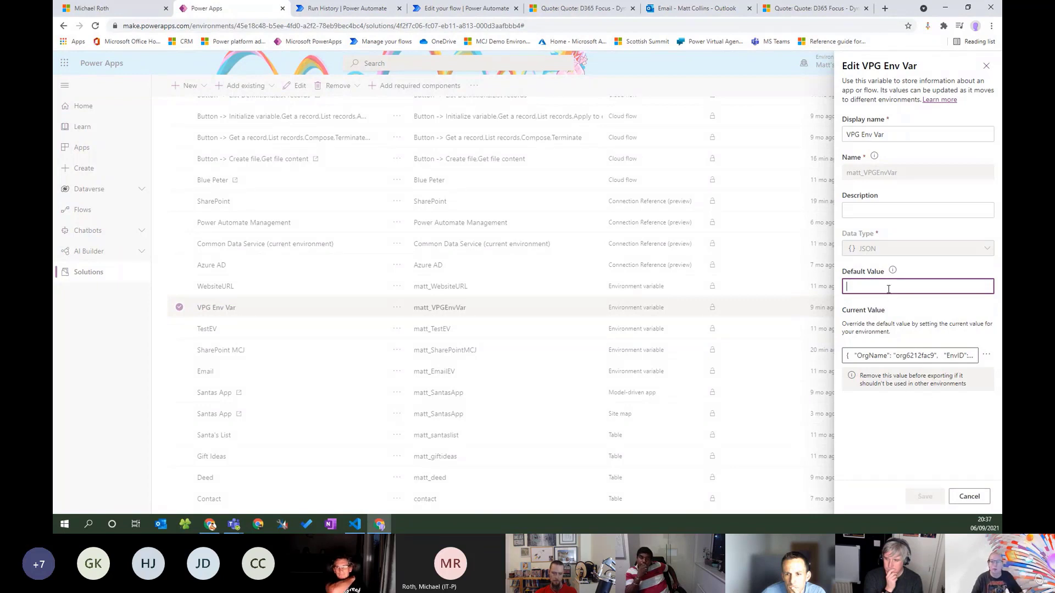
{"action": "key", "text": "ctrl+v"}
{"action": "key", "text": "ctrl+z"}
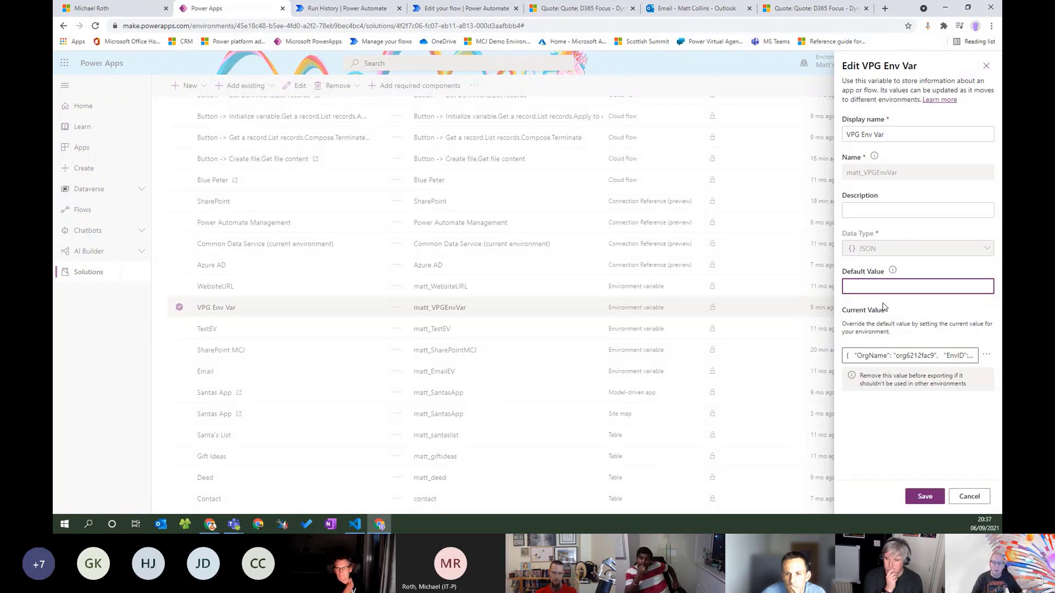
{"action": "key", "text": "ctrl+v"}
{"action": "left_click_drag", "start_coordinate": [942, 287], "coordinate": [709, 285]}
{"action": "left_click", "coordinate": [911, 287]}
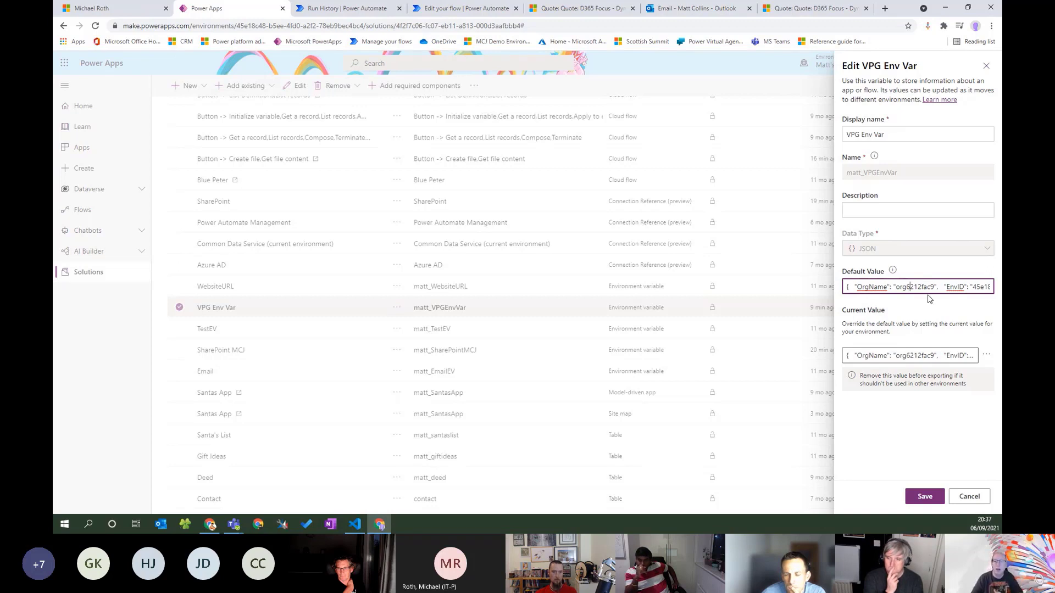
{"action": "left_click", "coordinate": [929, 498]}
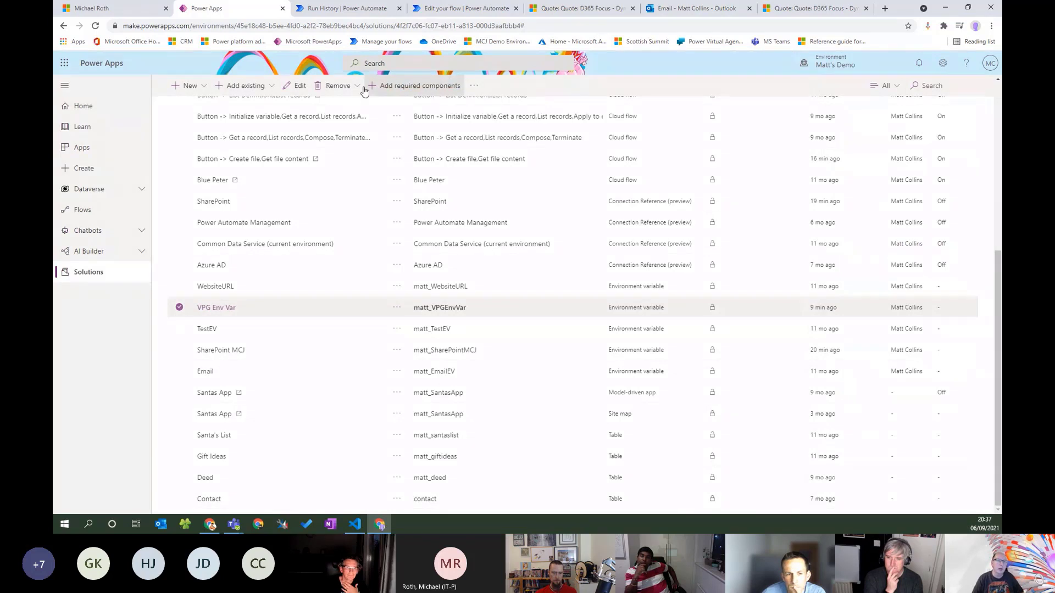
Edit Env Var Flow, regenerate the Parse JSON schema from the copied JSON sample containing EnvURL, and save the flow.
{"action": "left_click", "coordinate": [379, 9]}
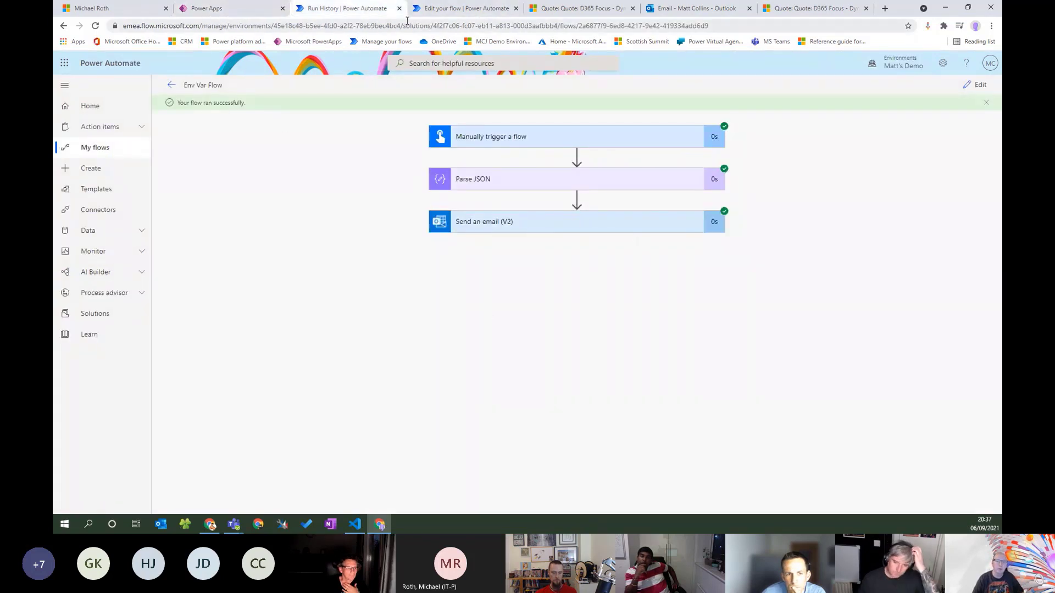
{"action": "left_click", "coordinate": [977, 85]}
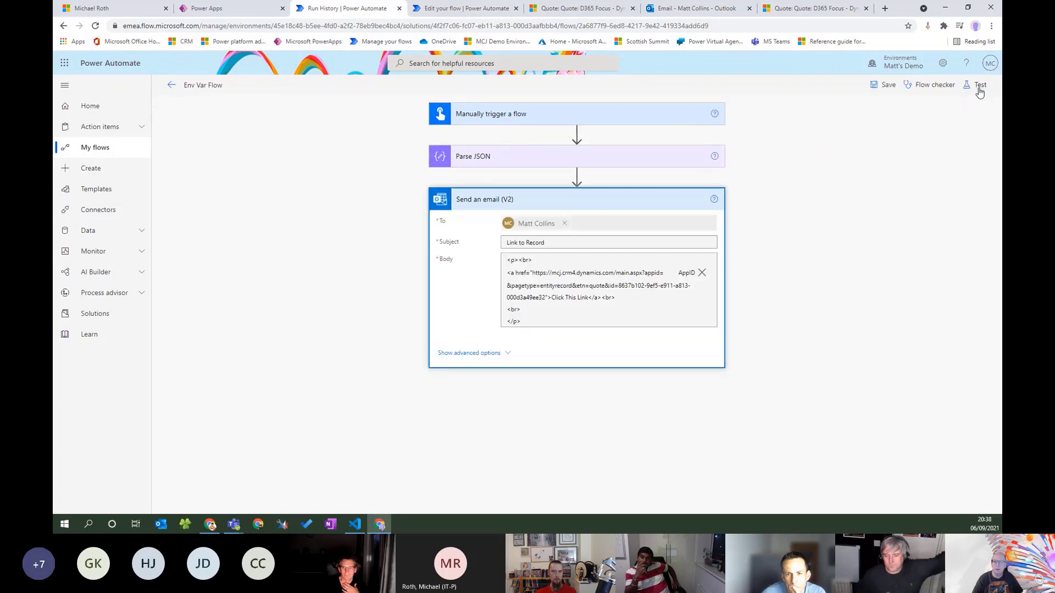
{"action": "left_click", "coordinate": [608, 159]}
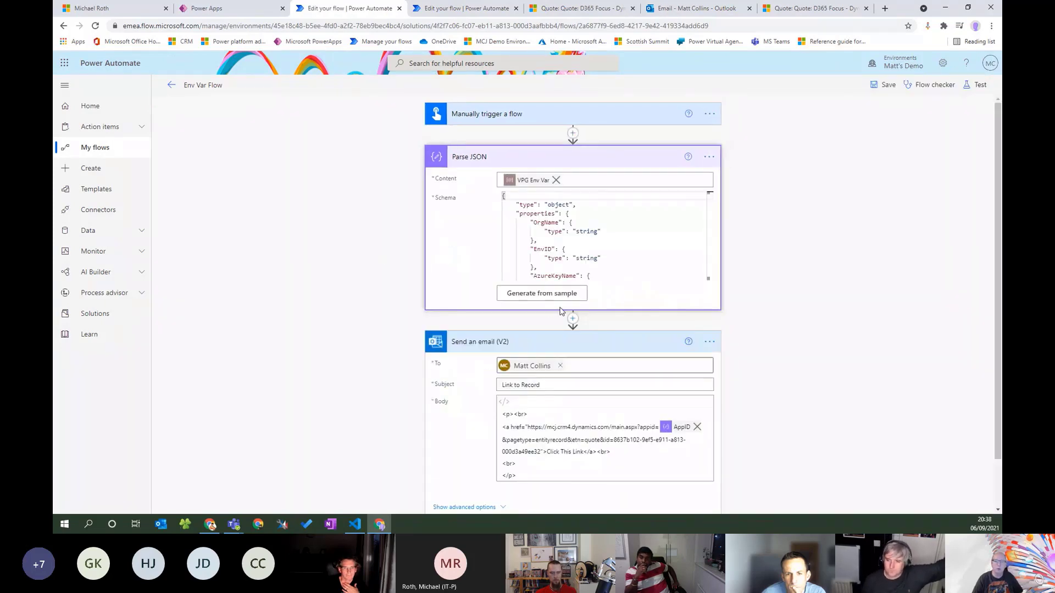
{"action": "left_click", "coordinate": [554, 295]}
{"action": "key", "text": "ctrl+v"}
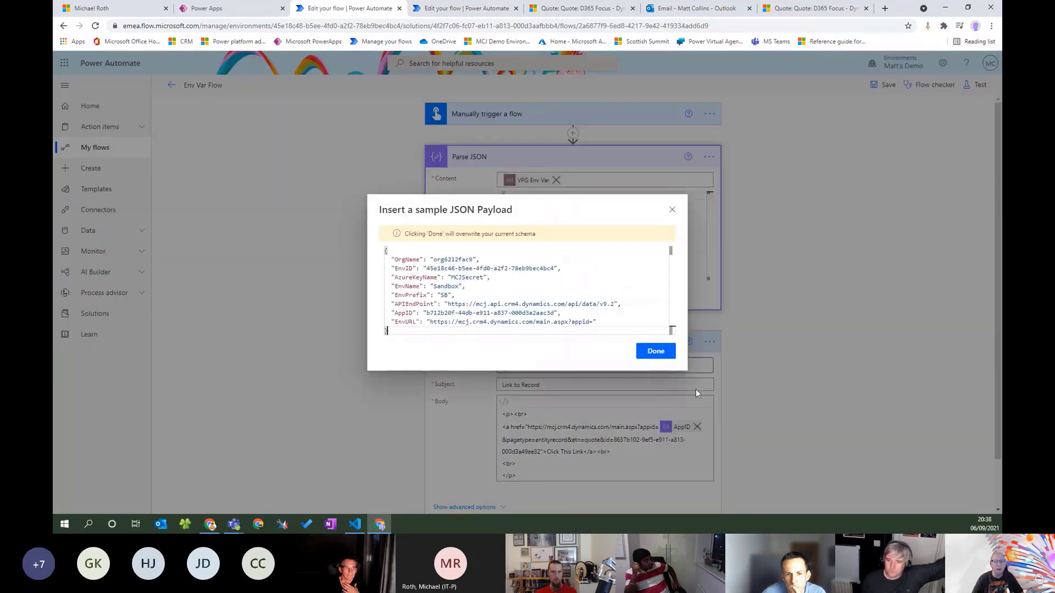
{"action": "left_click", "coordinate": [656, 353]}
{"action": "left_click", "coordinate": [881, 85]}
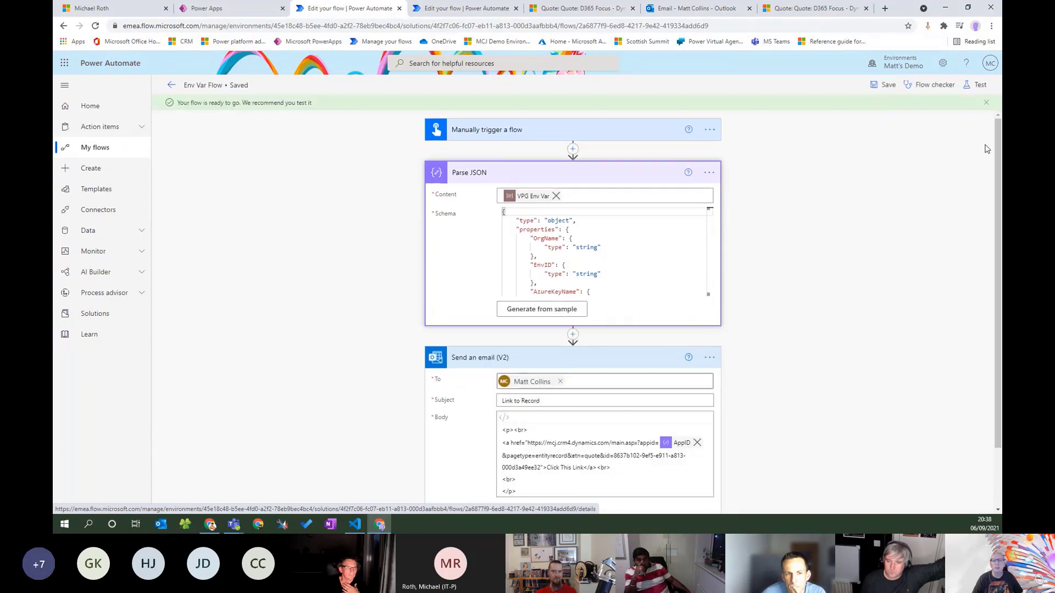
Delete the hard-coded environment URL in front of AppID in the link of the email body.
{"action": "scroll", "coordinate": [590, 405], "scroll_direction": "down", "scroll_amount": 2}
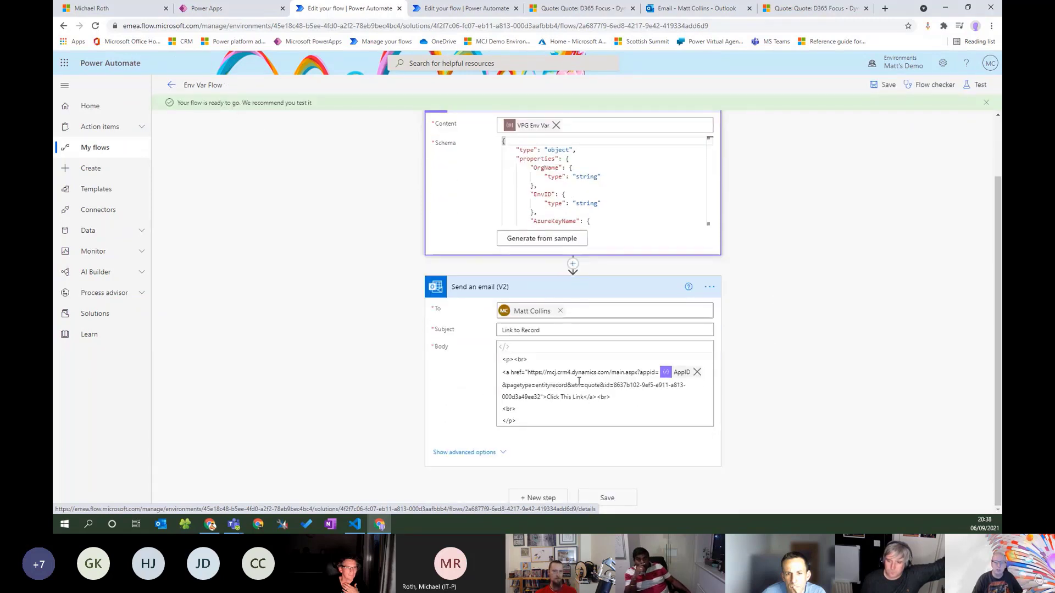
{"action": "left_click_drag", "start_coordinate": [659, 373], "coordinate": [533, 374]}
{"action": "key", "text": "BackSpace"}
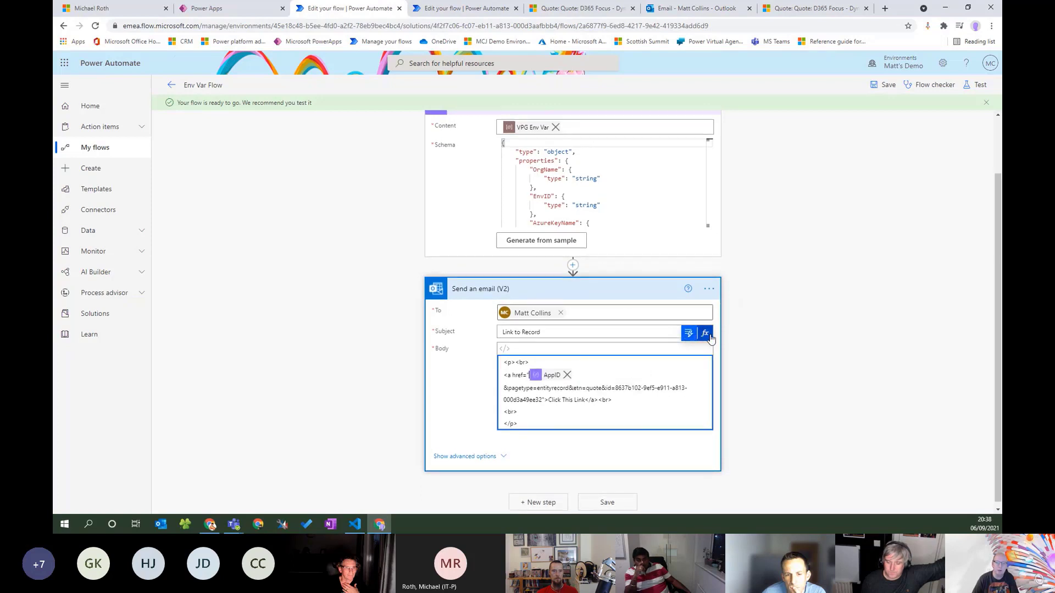
{"action": "left_click", "coordinate": [709, 336]}
{"action": "double_click", "coordinate": [693, 304]}
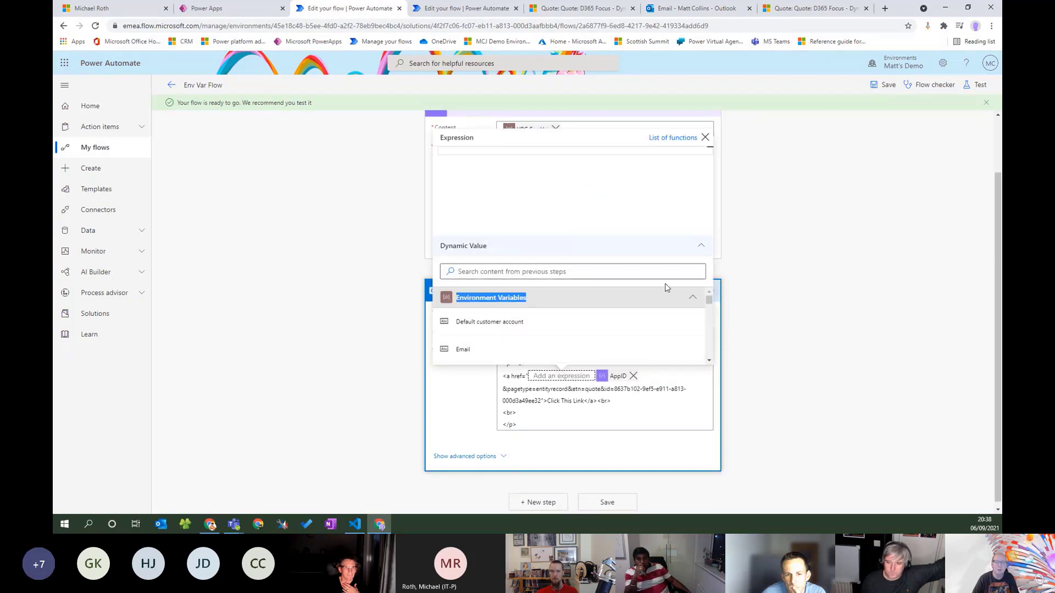
{"action": "left_click_drag", "start_coordinate": [708, 302], "coordinate": [709, 315]}
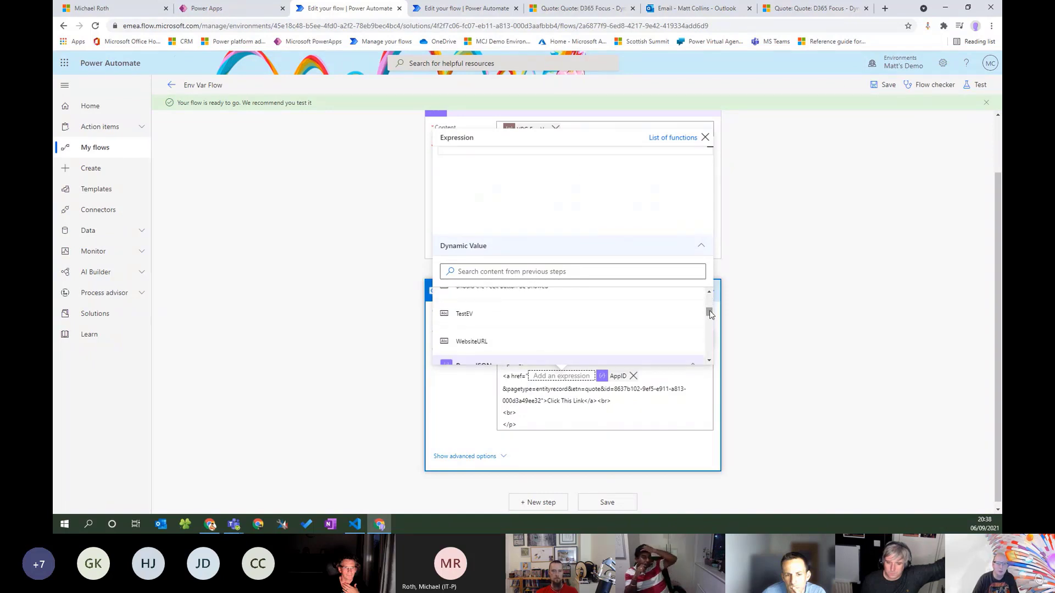
{"action": "left_click", "coordinate": [355, 525]}
{"action": "left_click", "coordinate": [379, 524]}
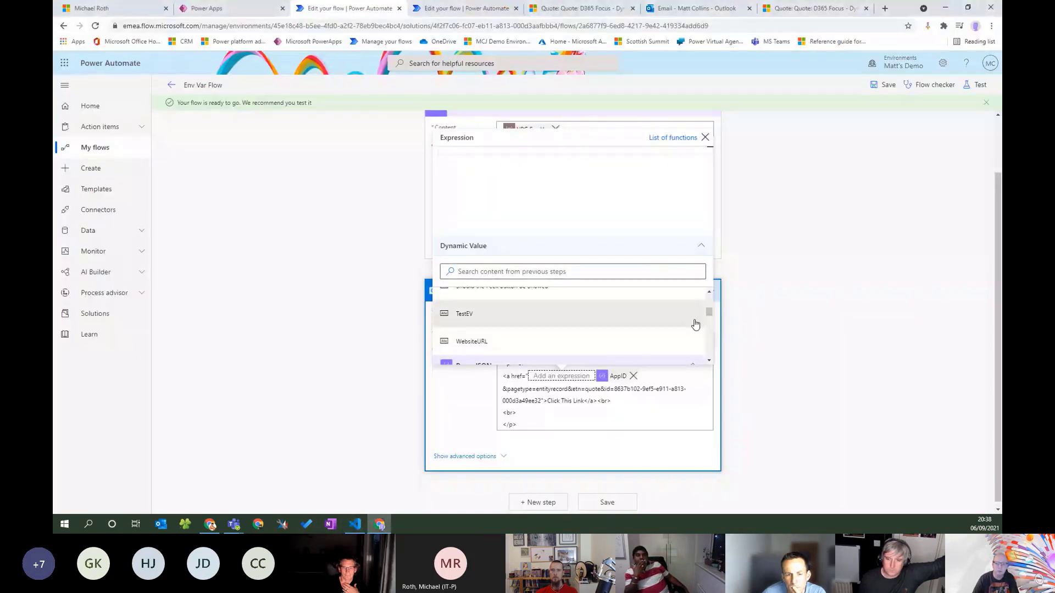
{"action": "scroll", "coordinate": [708, 310], "scroll_direction": "up", "scroll_amount": 1}
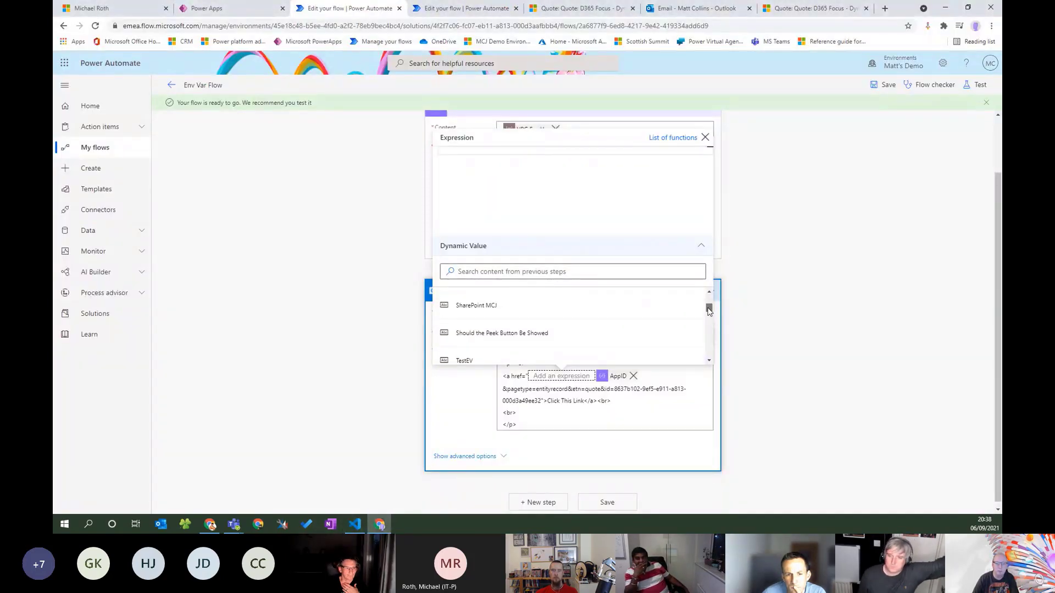
{"action": "left_click_drag", "start_coordinate": [709, 312], "coordinate": [707, 302]}
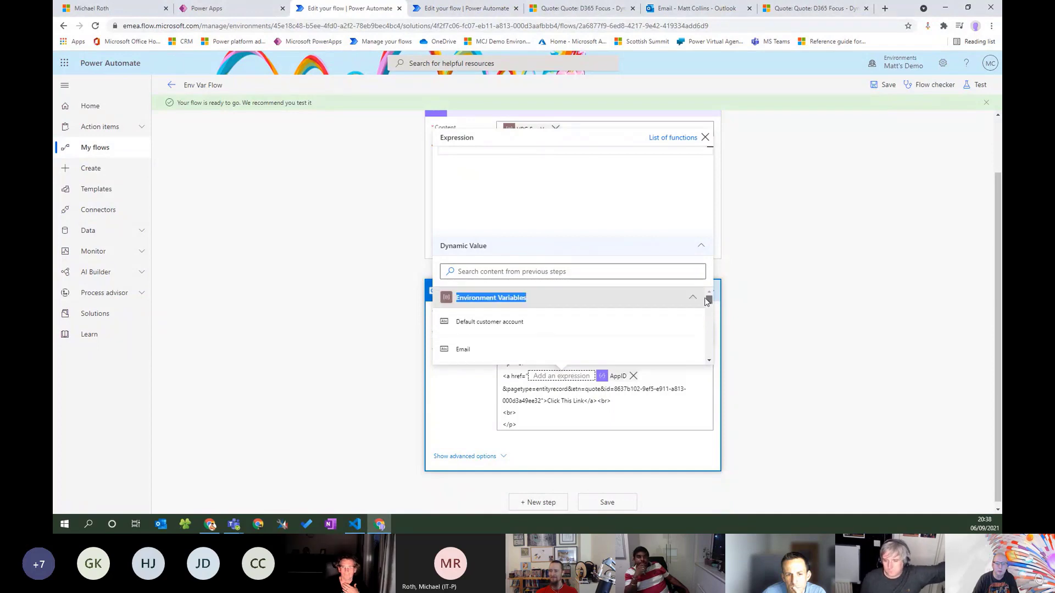
{"action": "left_click", "coordinate": [742, 252]}
{"action": "scroll", "coordinate": [776, 289], "scroll_direction": "up", "scroll_amount": 2}
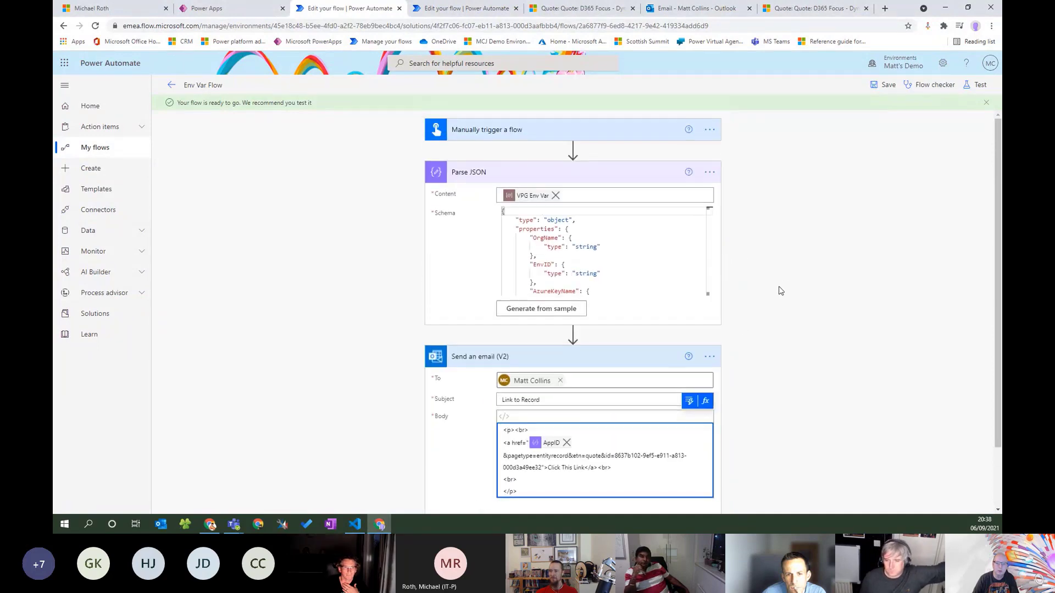
Regenerate the Parse JSON schema from the sample JSON payload that contains EnvURL.
{"action": "left_click", "coordinate": [560, 308]}
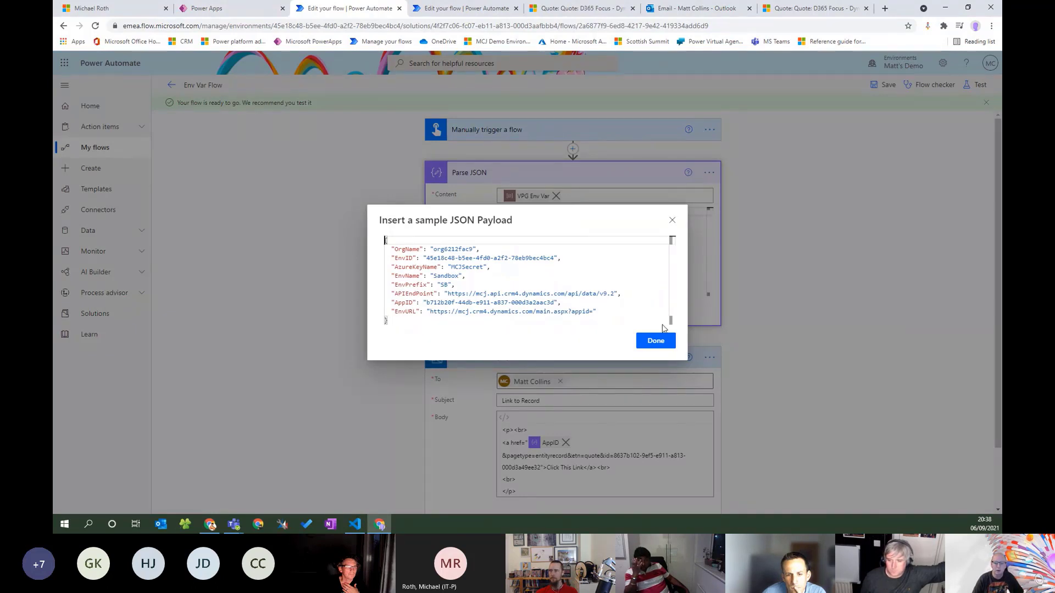
{"action": "left_click", "coordinate": [659, 342]}
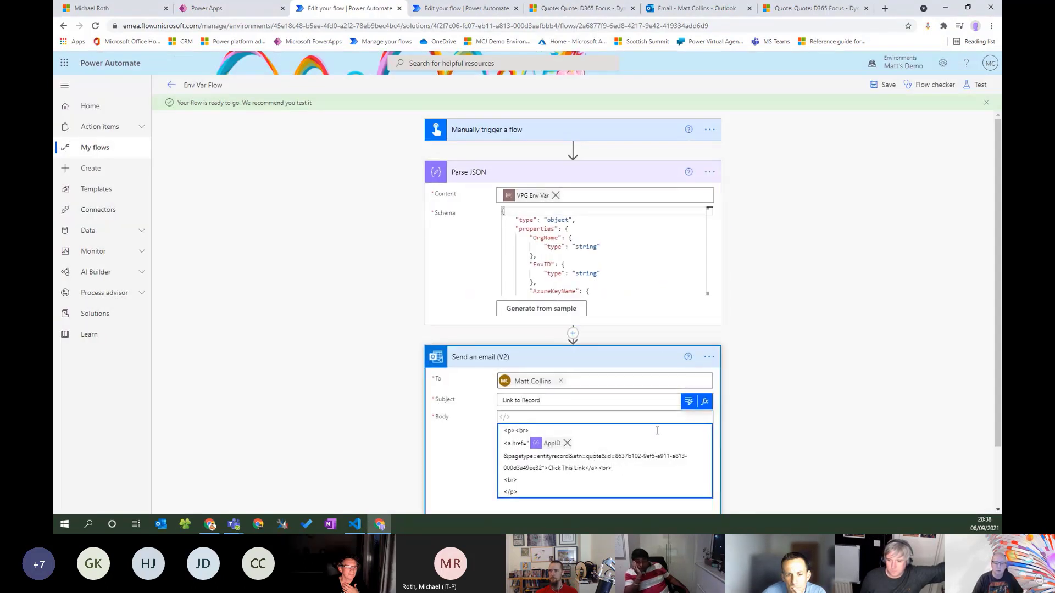
{"action": "left_click", "coordinate": [705, 401]}
{"action": "left_click", "coordinate": [529, 348]}
{"action": "type", "text": "e"}
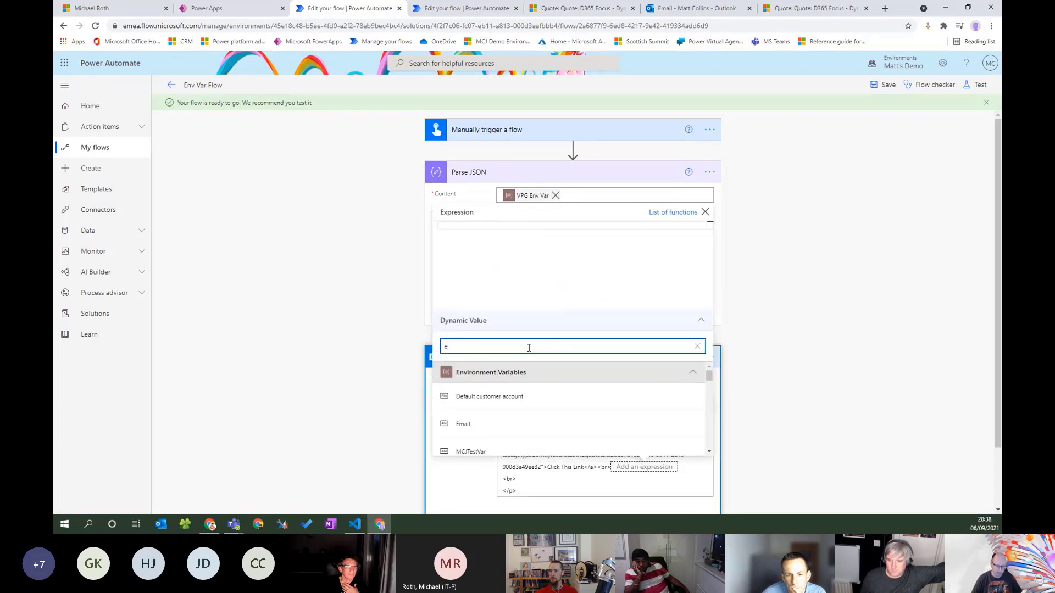
{"action": "type", "text": "nv"}
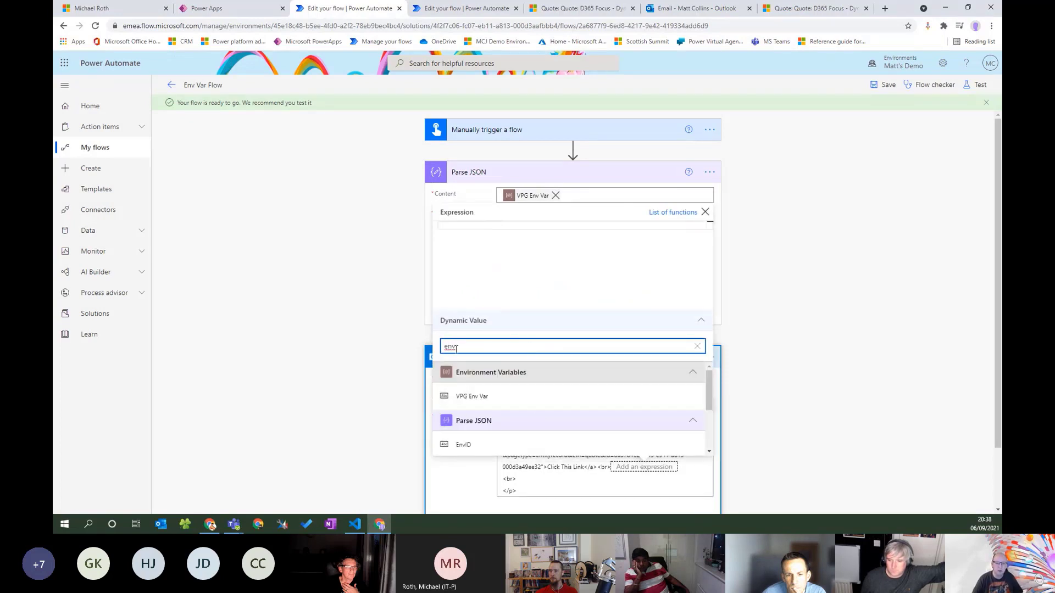
{"action": "key", "text": "BackSpace"}
{"action": "key", "text": "BackSpace"}
{"action": "key", "text": "BackSpace"}
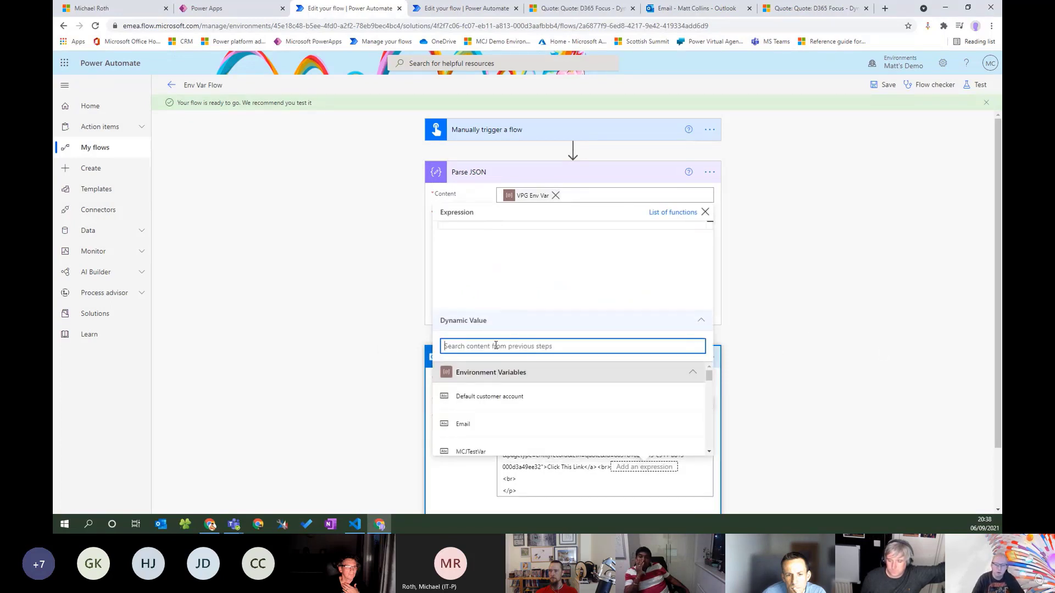
{"action": "type", "text": "env"}
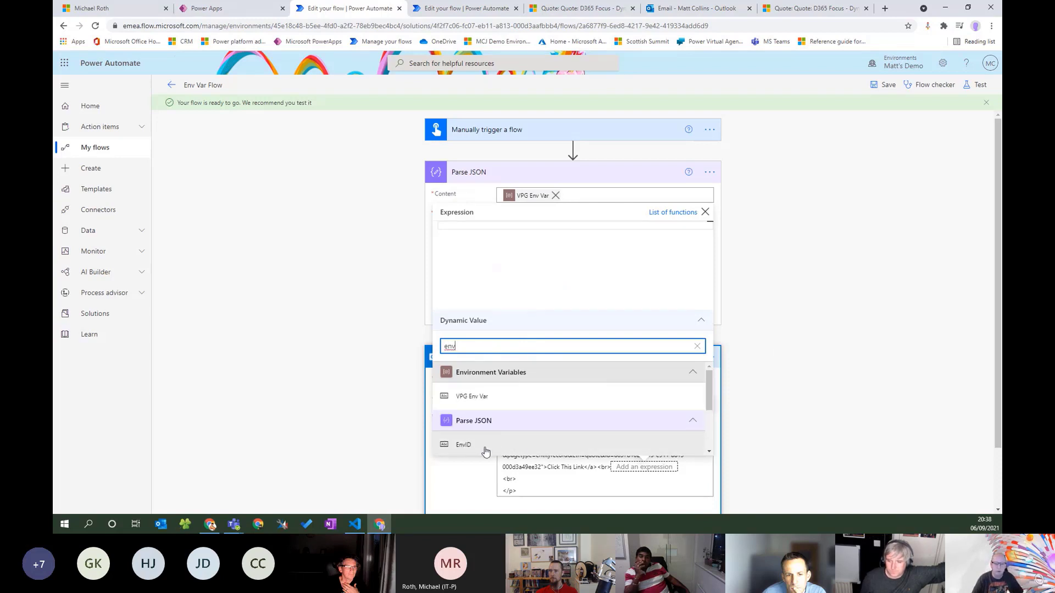
{"action": "scroll", "coordinate": [586, 443], "scroll_direction": "down", "scroll_amount": 5}
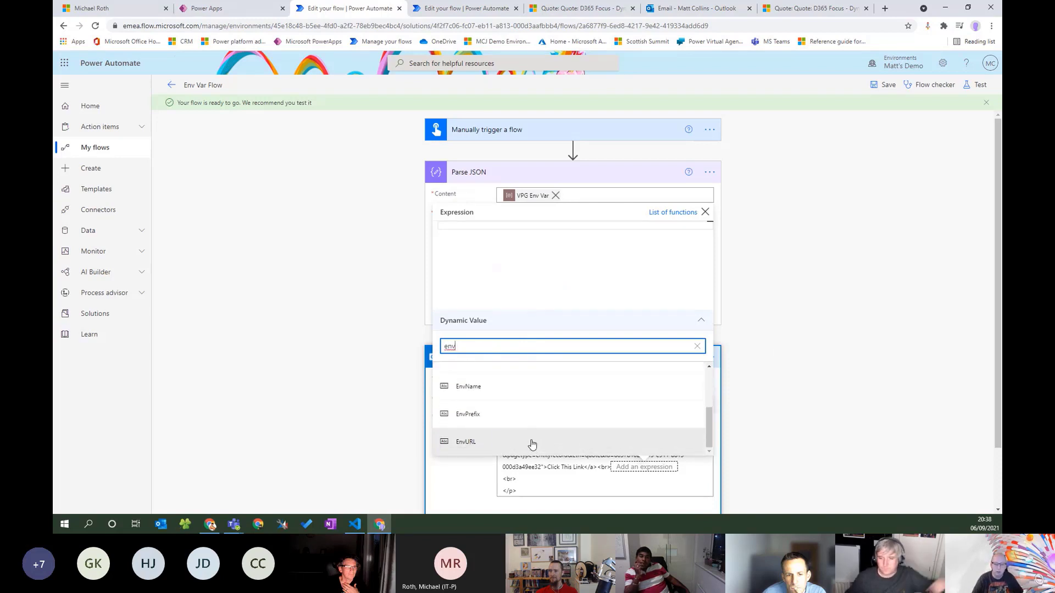
{"action": "left_click", "coordinate": [745, 447]}
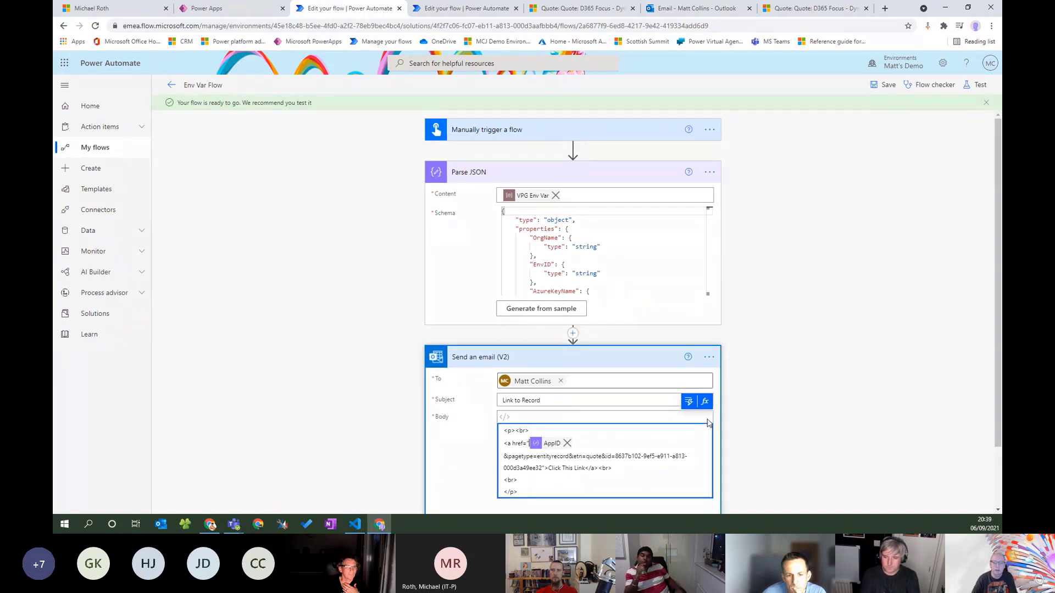
Insert the EnvURL value from Parse JSON directly in front of AppID in the email body's link.
{"action": "left_click", "coordinate": [706, 401]}
{"action": "left_click", "coordinate": [515, 321]}
{"action": "type", "text": "e"}
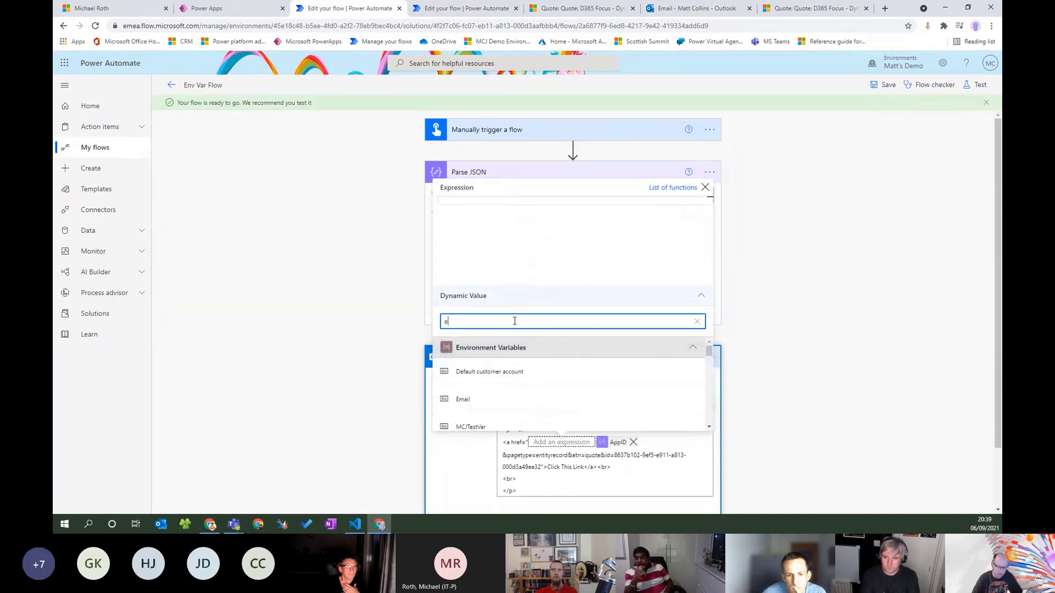
{"action": "type", "text": "nvu"}
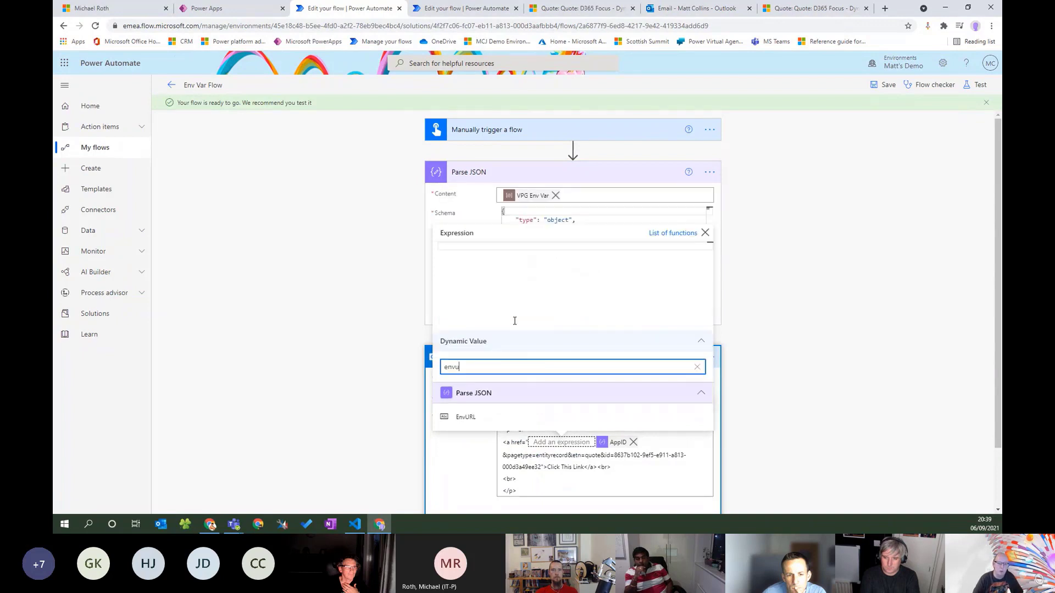
{"action": "left_click", "coordinate": [484, 420]}
{"action": "left_click", "coordinate": [629, 462]}
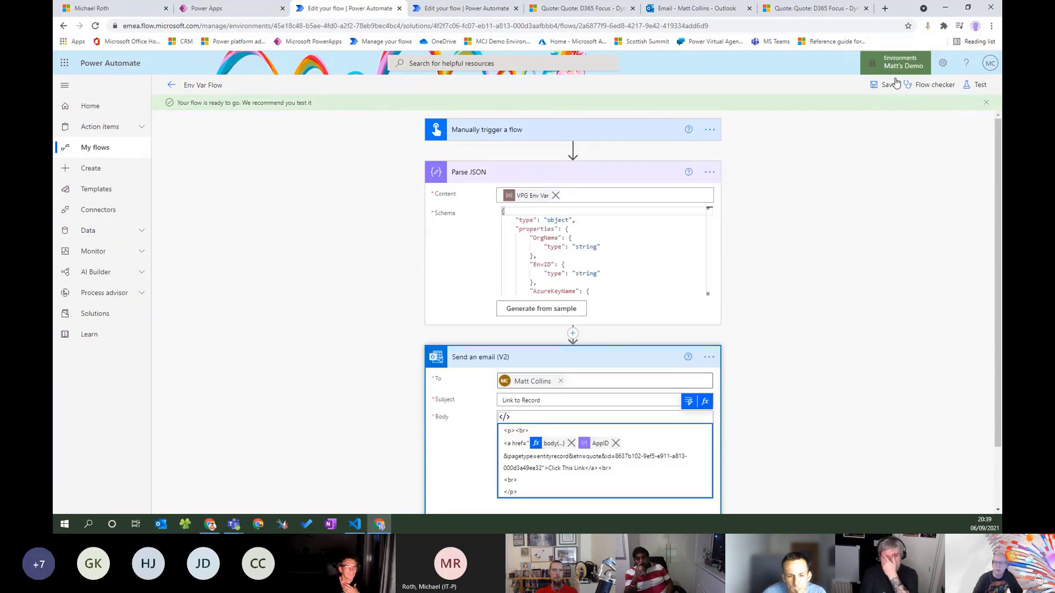
Save Env Var Flow with a manual test, cancel the test and reload the flow editor.
{"action": "left_click", "coordinate": [975, 86]}
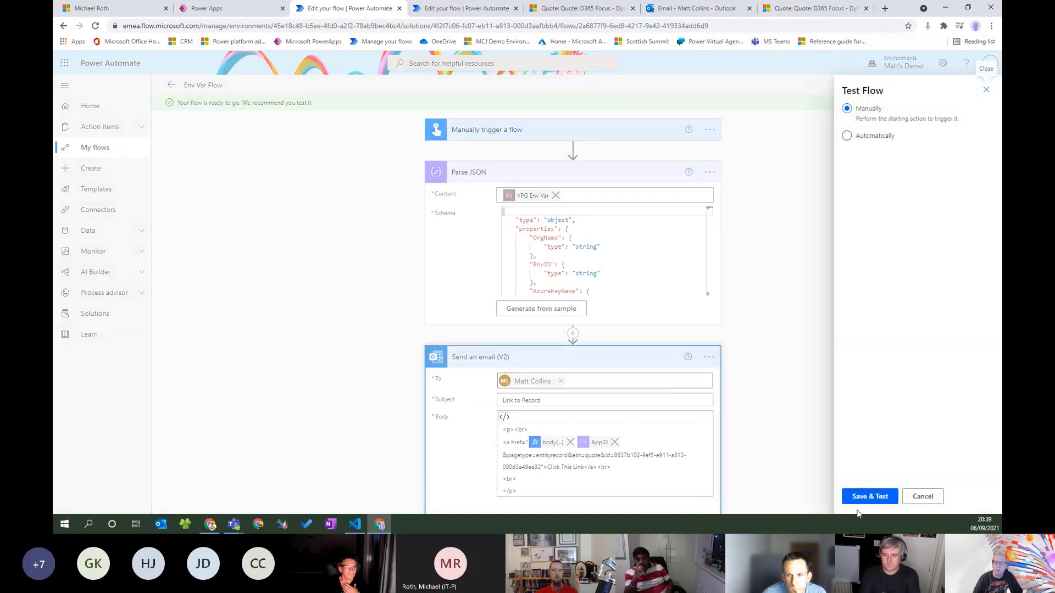
{"action": "left_click", "coordinate": [862, 501]}
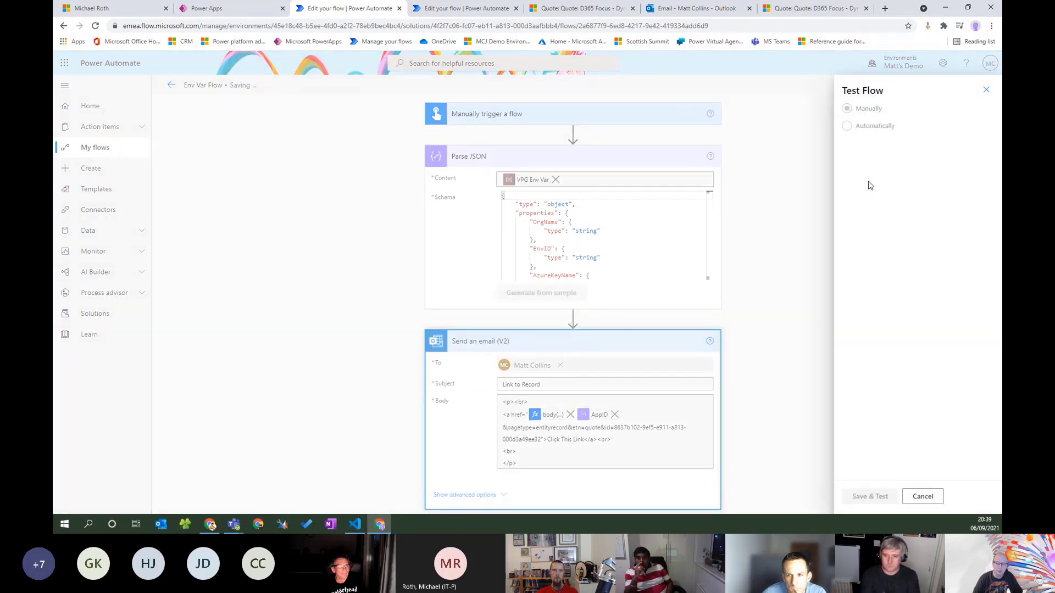
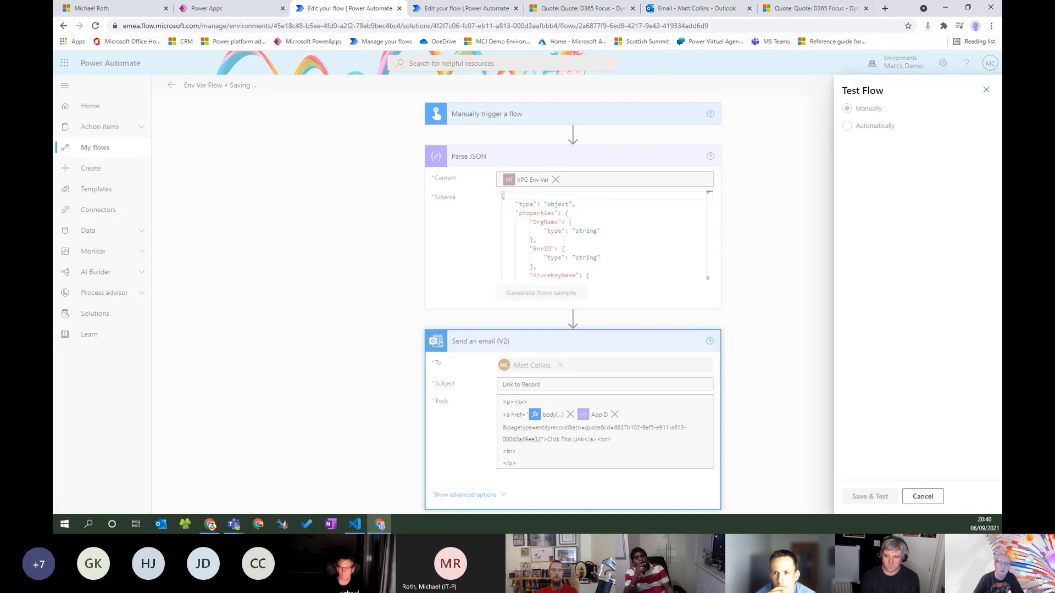
{"action": "left_click", "coordinate": [923, 496]}
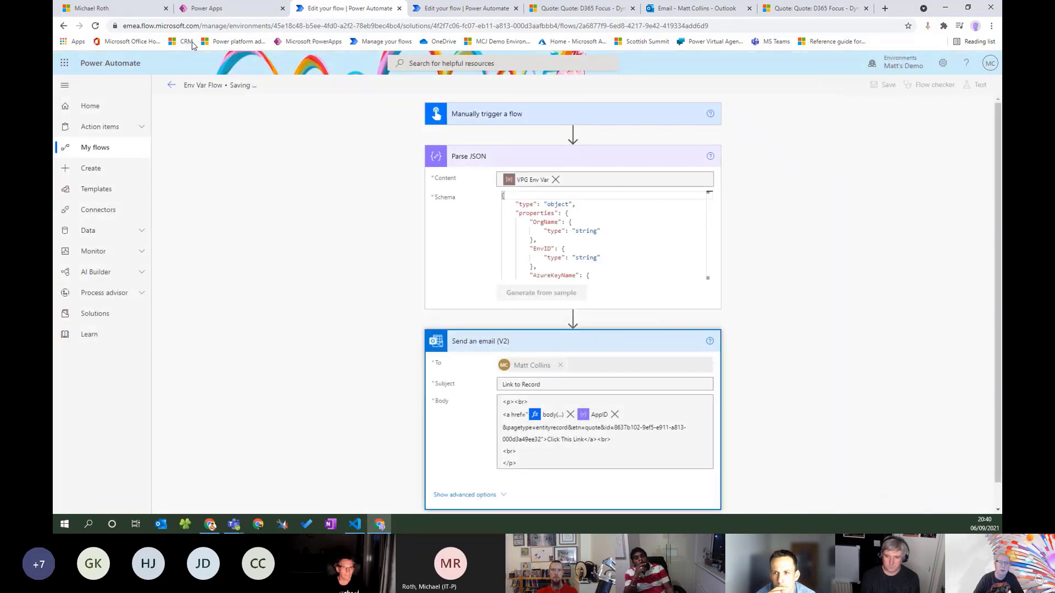
{"action": "left_click", "coordinate": [97, 26]}
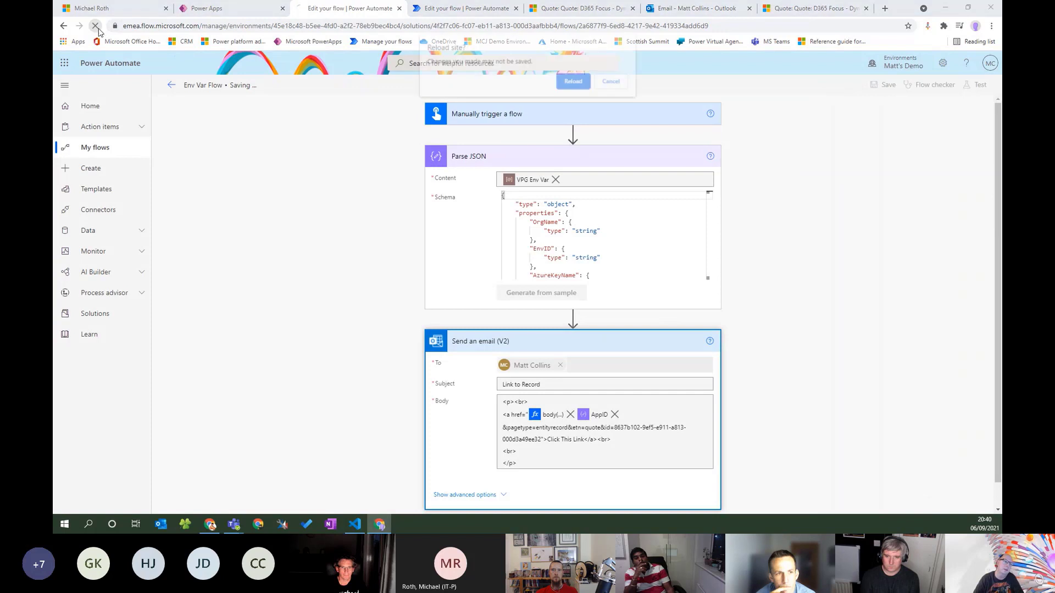
{"action": "left_click", "coordinate": [575, 81]}
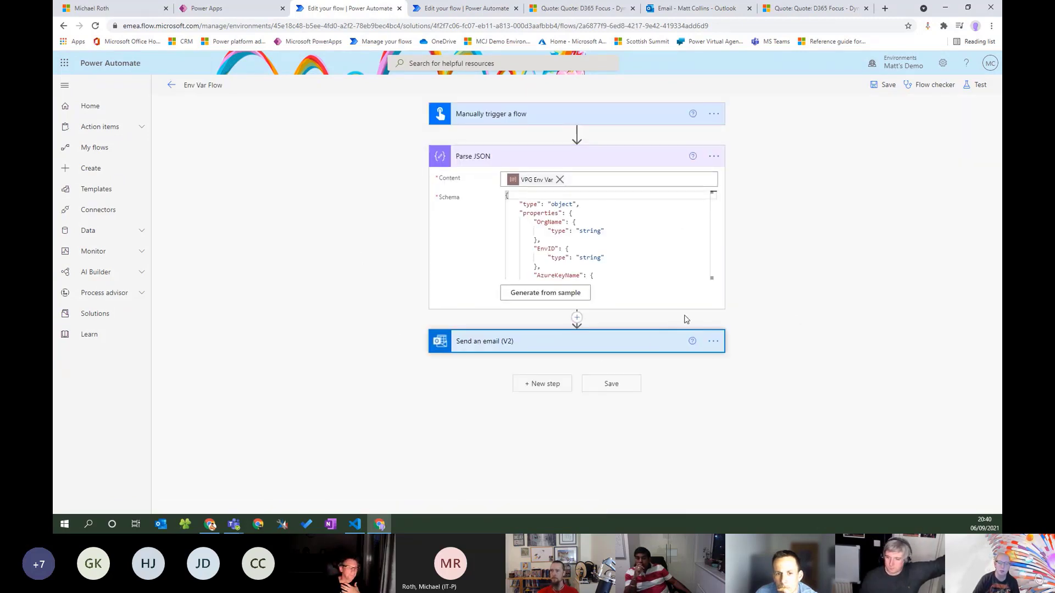
Show the HTML code of the Send an email body and delete the closing </a> tag between EnvURL and AppID.
{"action": "left_click", "coordinate": [604, 343]}
{"action": "scroll", "coordinate": [571, 385], "scroll_direction": "down", "scroll_amount": 1}
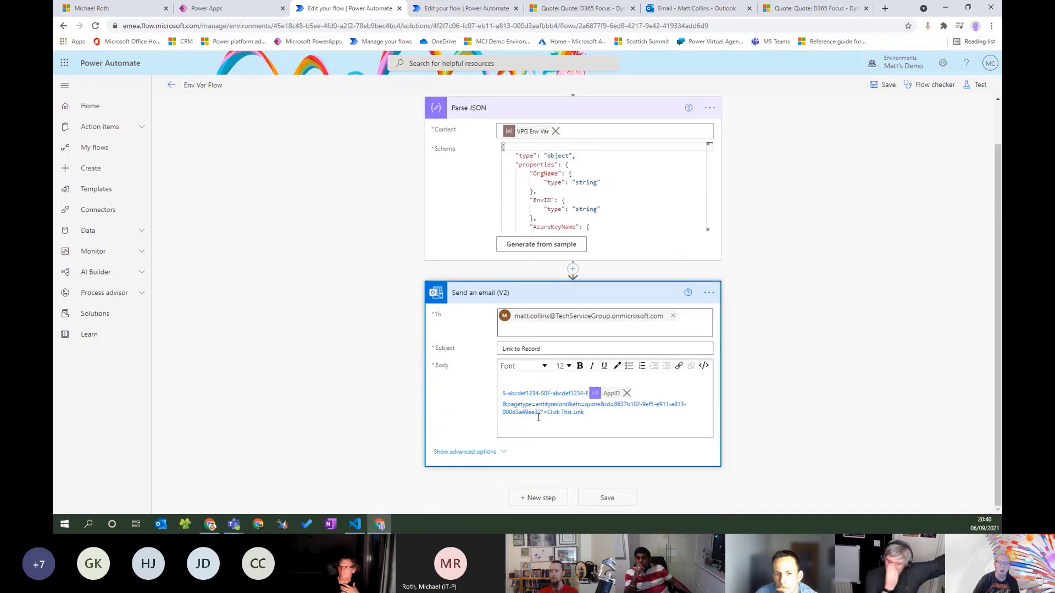
{"action": "left_click", "coordinate": [704, 365]}
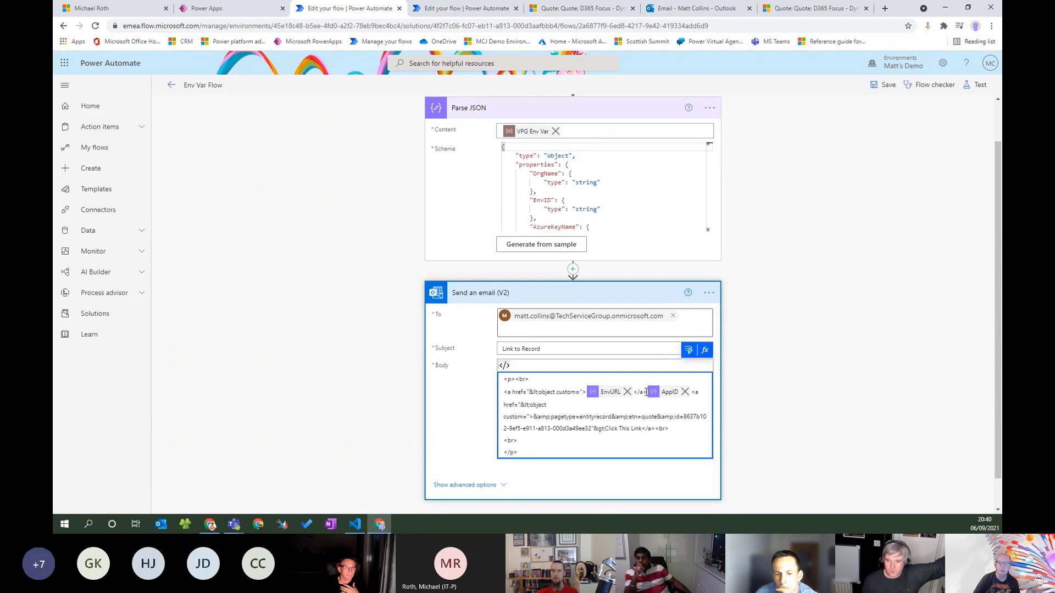
{"action": "key", "text": "BackSpace"}
{"action": "key", "text": "BackSpace"}
{"action": "key", "text": "BackSpace"}
{"action": "key", "text": "BackSpace"}
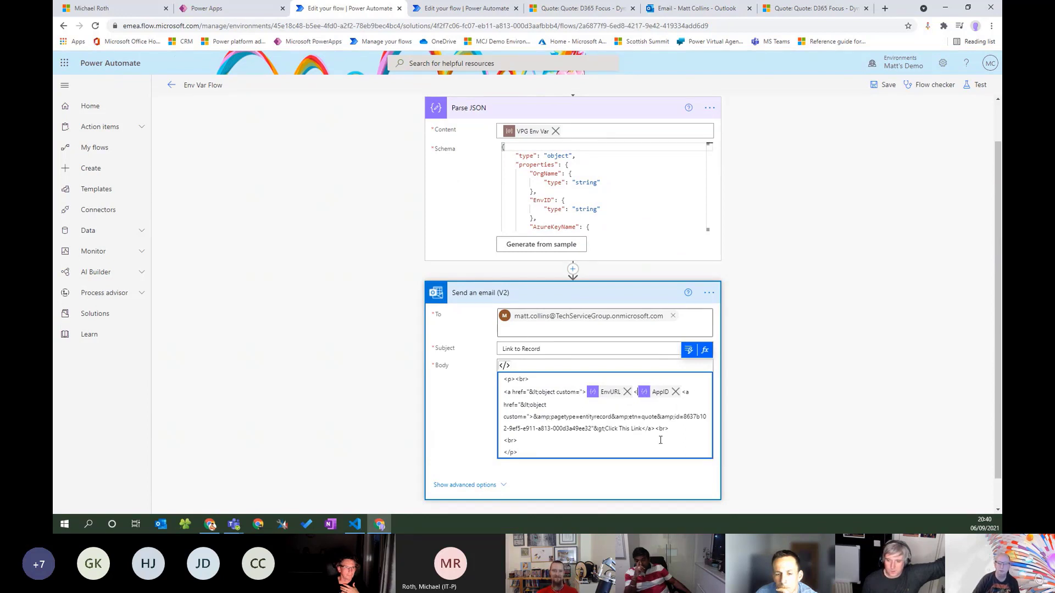
Save and run Env Var Flow as a manual test, and check the link in the email body of the run results.
{"action": "left_click", "coordinate": [983, 87]}
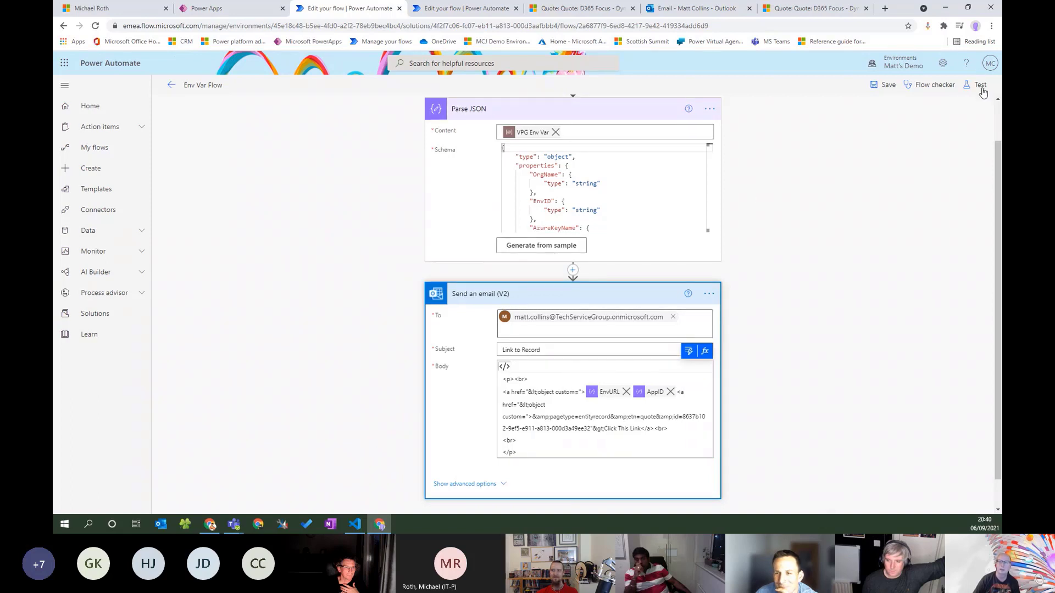
{"action": "left_click", "coordinate": [847, 108]}
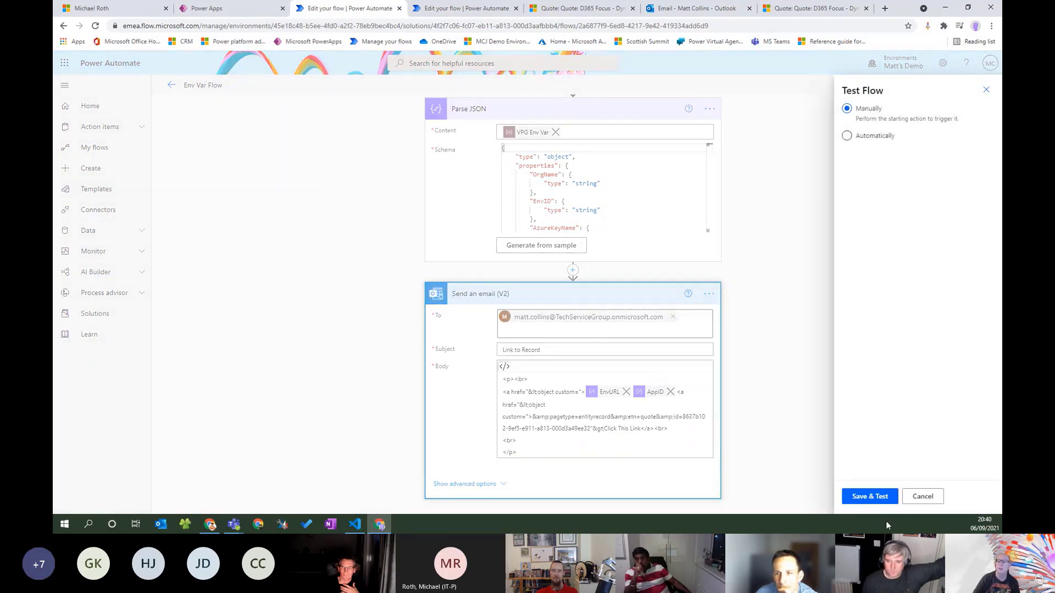
{"action": "left_click", "coordinate": [878, 496]}
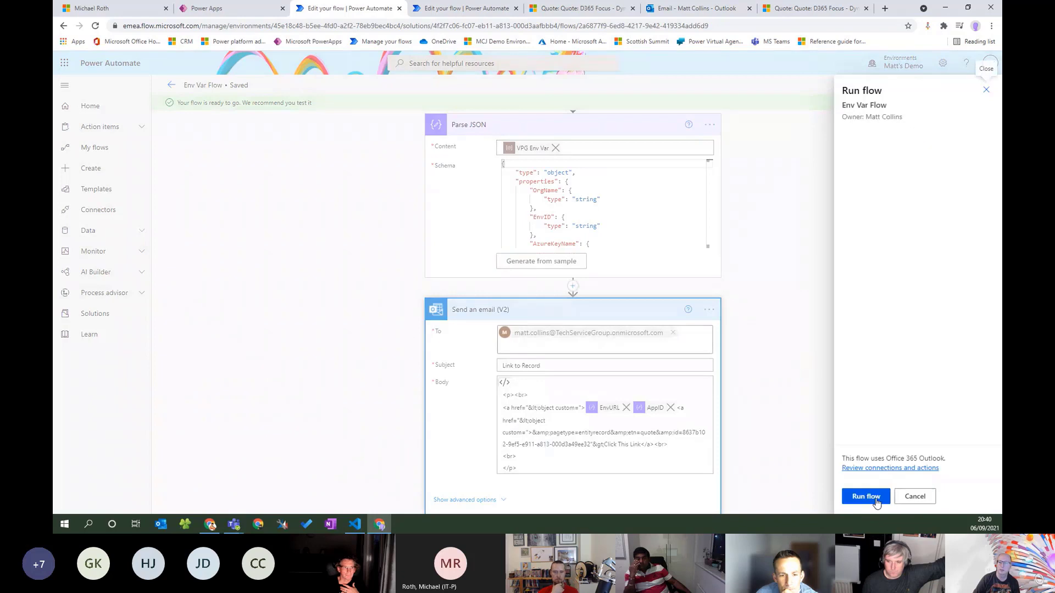
{"action": "left_click", "coordinate": [876, 499]}
{"action": "left_click", "coordinate": [860, 497]}
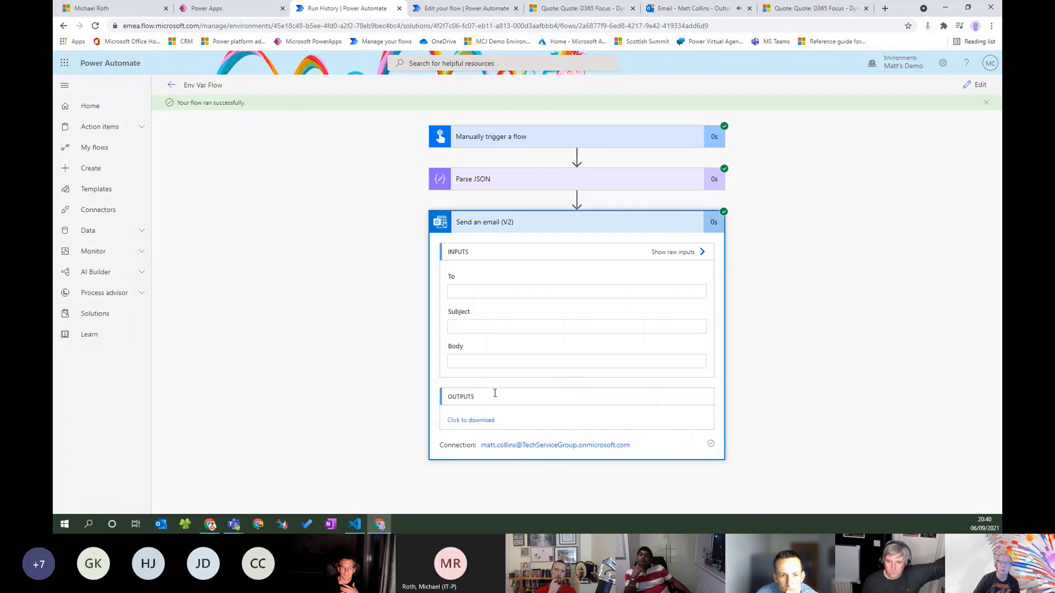
{"action": "scroll", "coordinate": [525, 393], "scroll_direction": "right", "scroll_amount": 3}
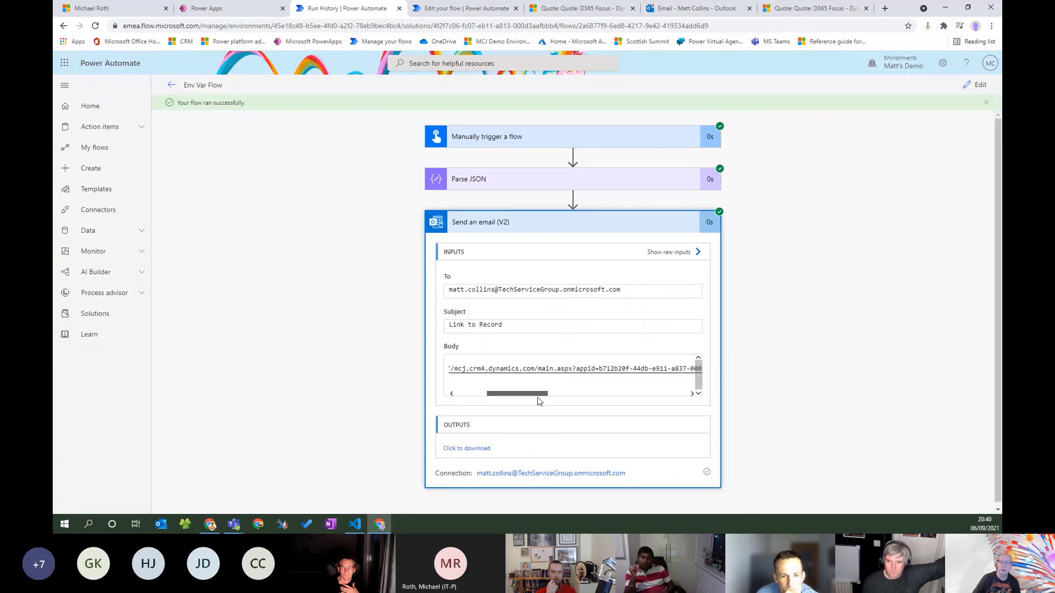
{"action": "left_click_drag", "start_coordinate": [538, 401], "coordinate": [448, 394]}
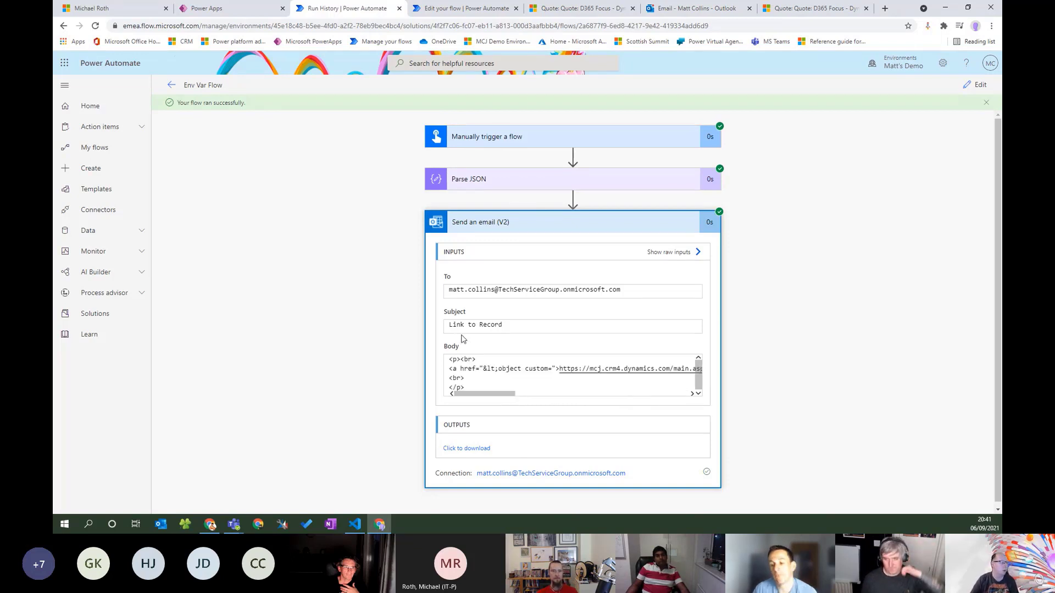
Return to editing Env Var Flow and review the Send an email action's recipient and body code.
{"action": "left_click", "coordinate": [975, 87]}
{"action": "scroll", "coordinate": [653, 384], "scroll_direction": "down", "scroll_amount": 3}
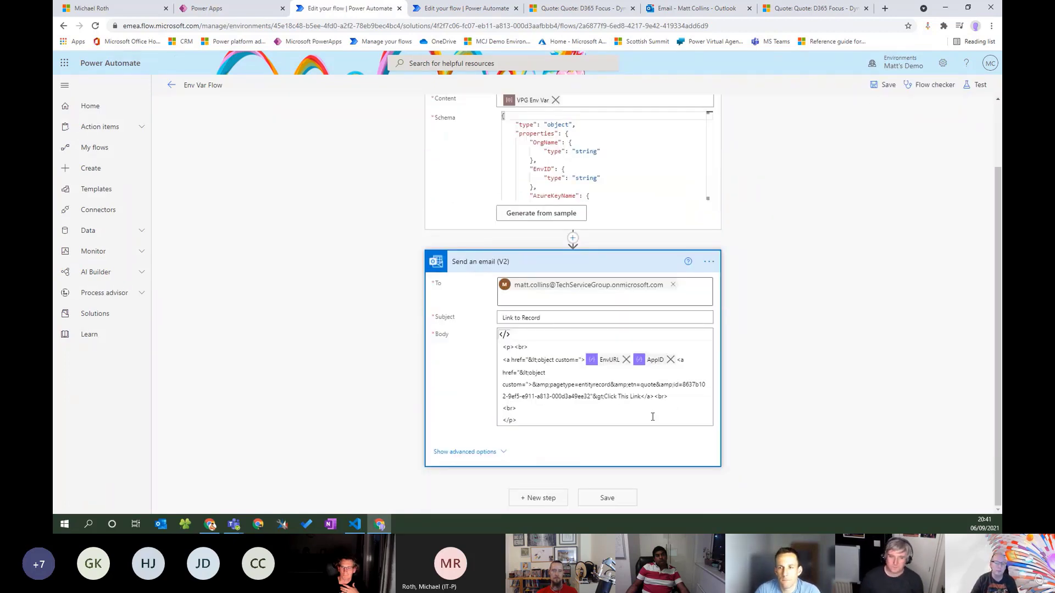
{"action": "scroll", "coordinate": [717, 119], "scroll_direction": "up", "scroll_amount": 2}
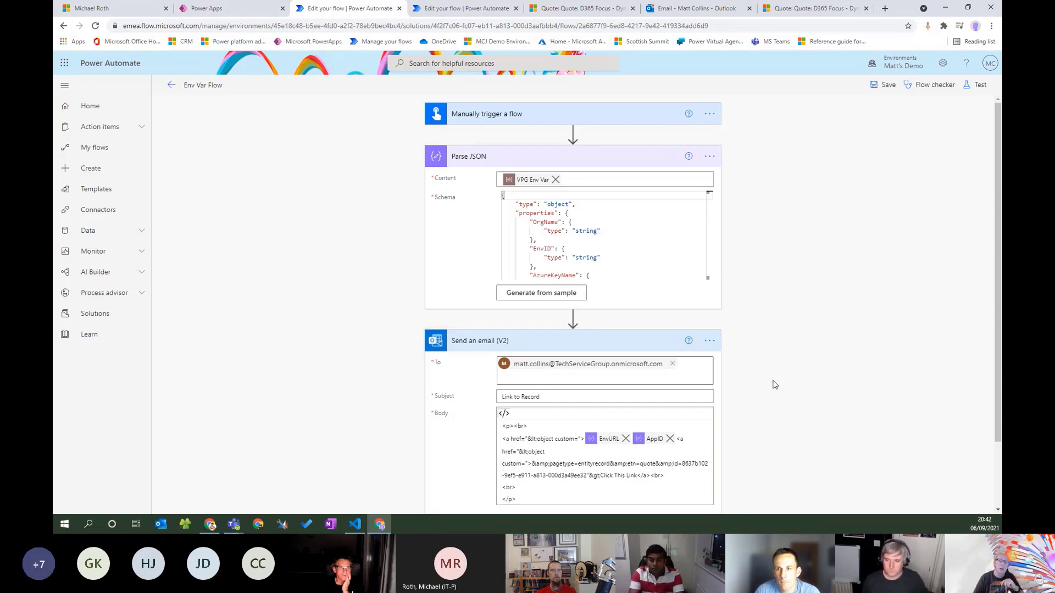
{"action": "left_click", "coordinate": [691, 379]}
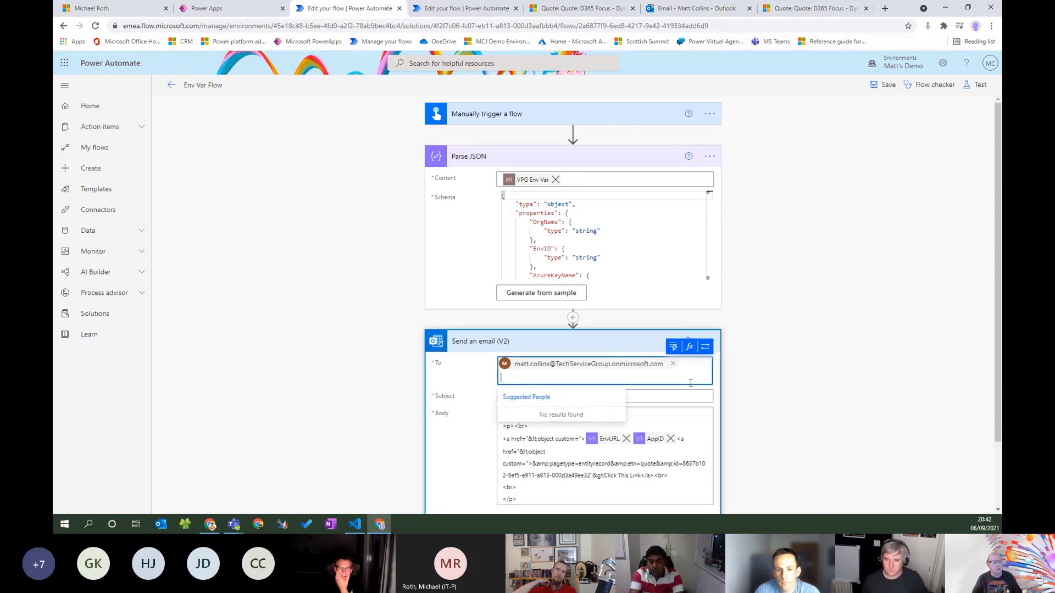